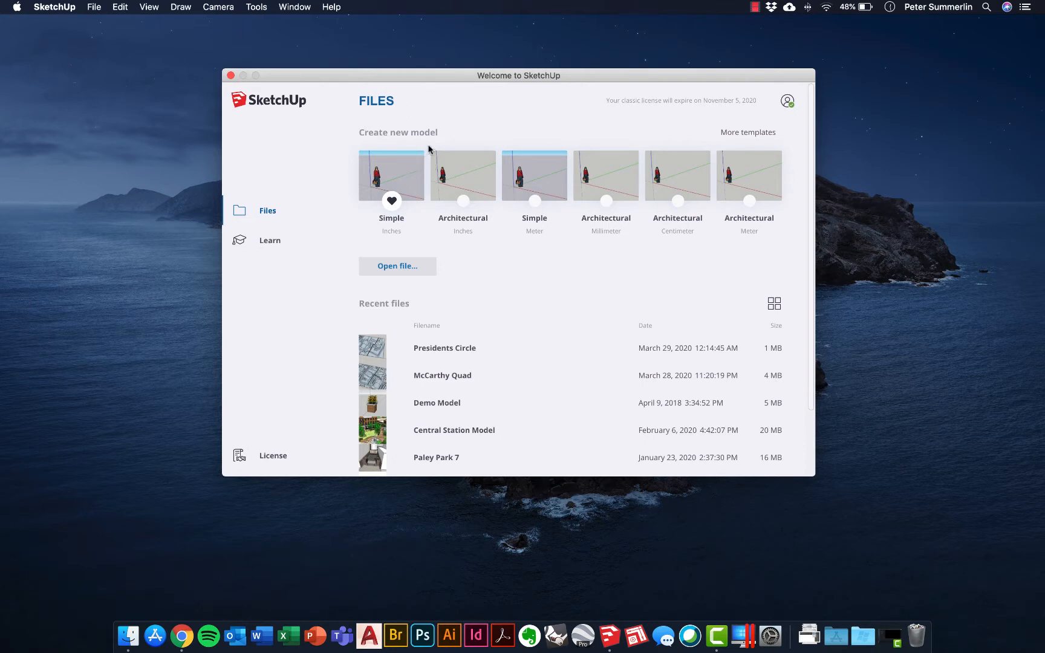
Create a new model from the Architectural Inches template.
click(470, 181)
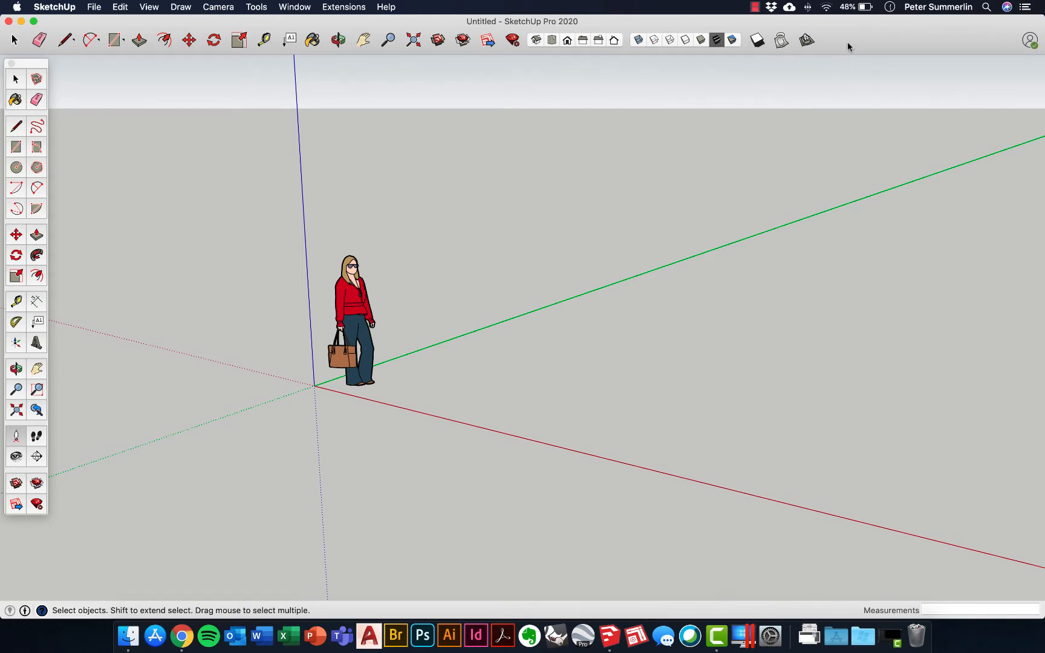
Examine the toolbar customization options and the list of available tool palettes.
right_click(863, 43)
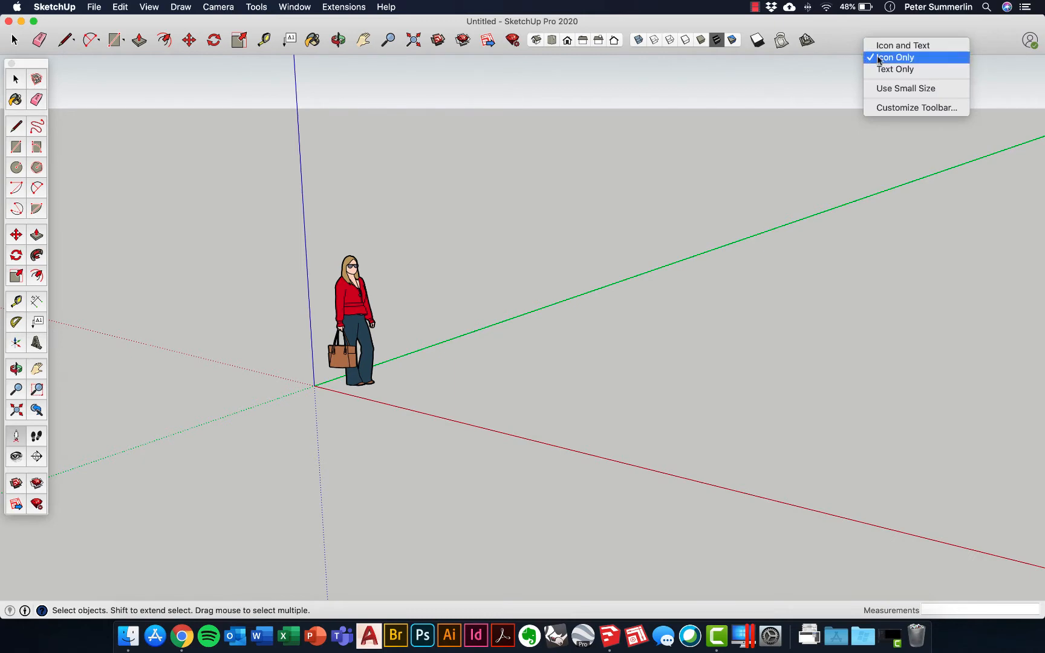
click(901, 109)
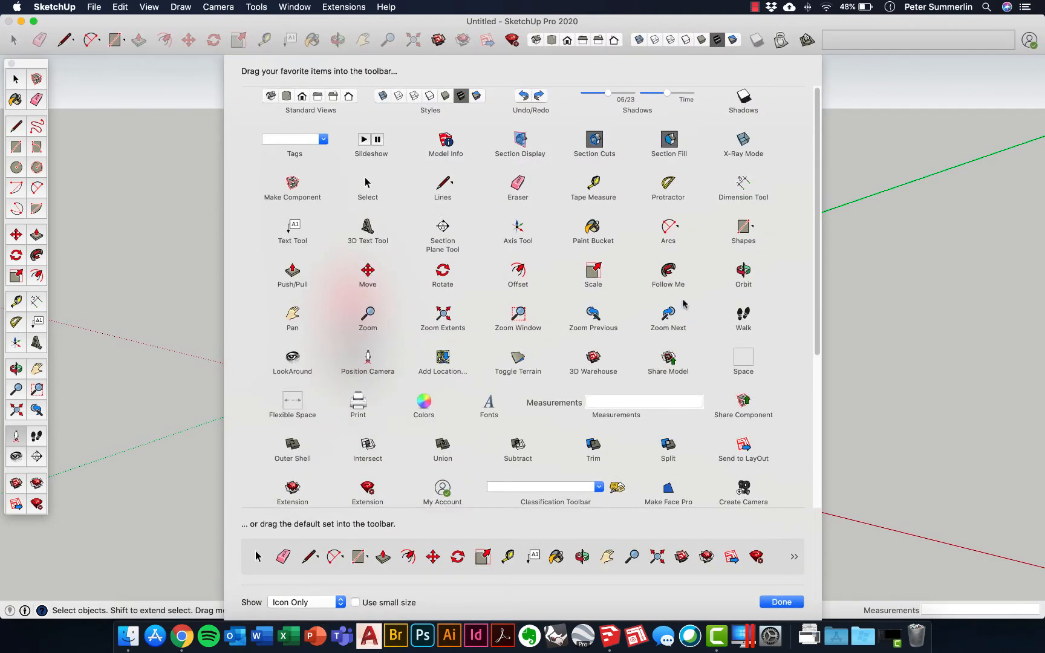
click(782, 602)
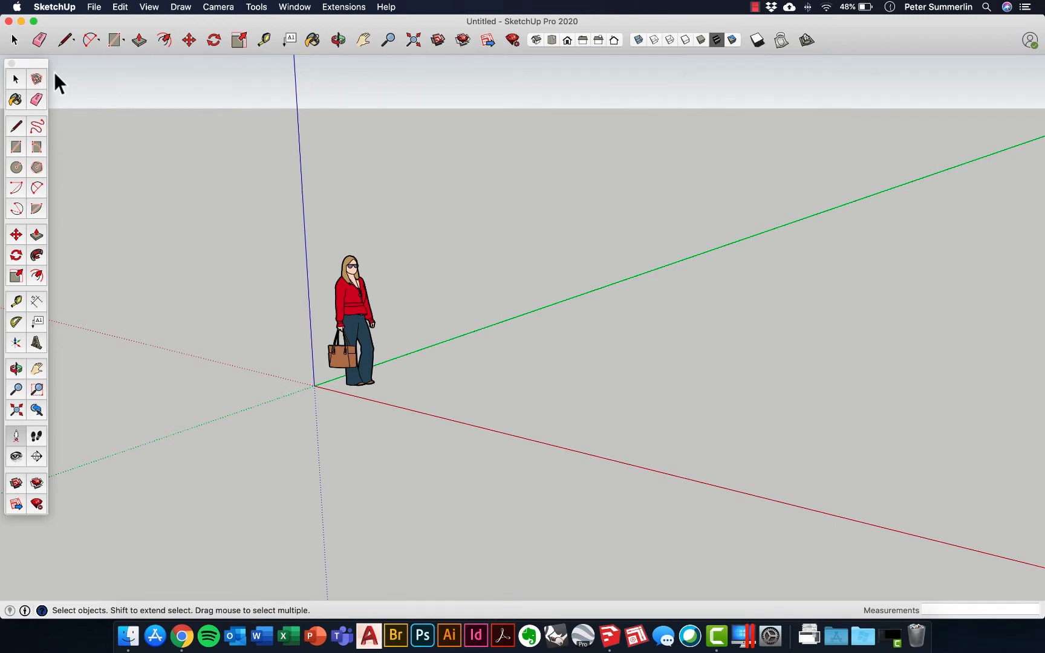
click(149, 6)
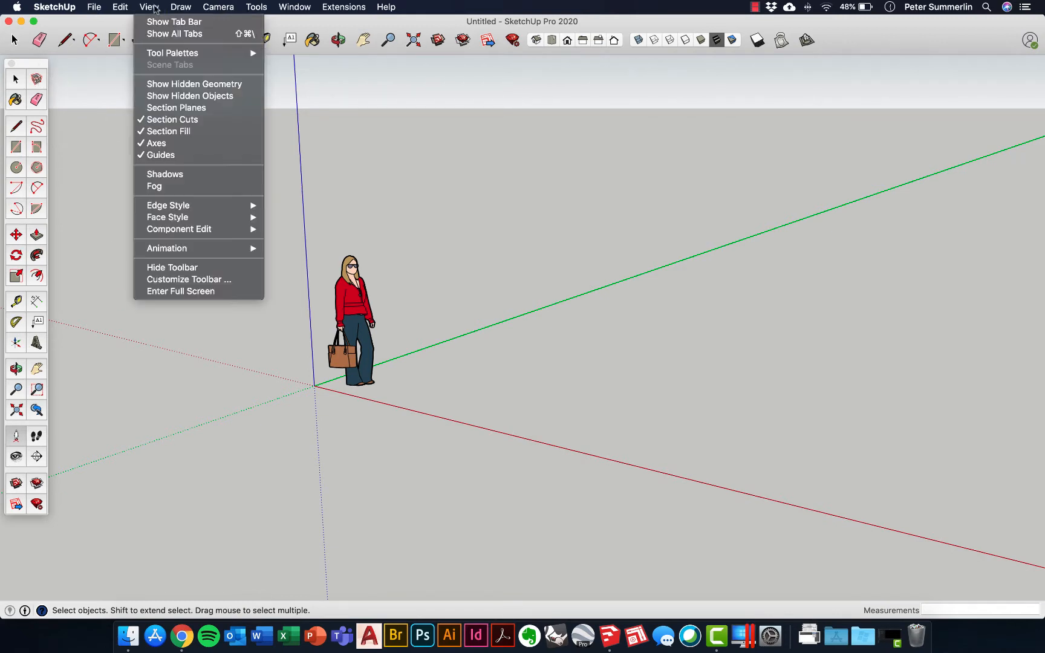
mouse_move(170, 54)
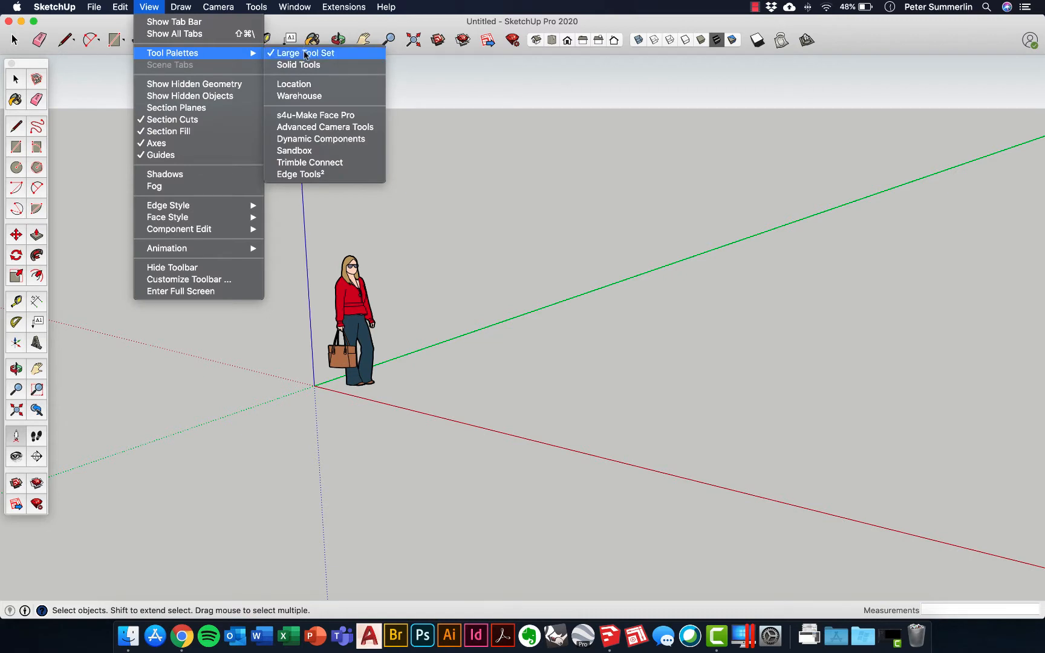
click(301, 24)
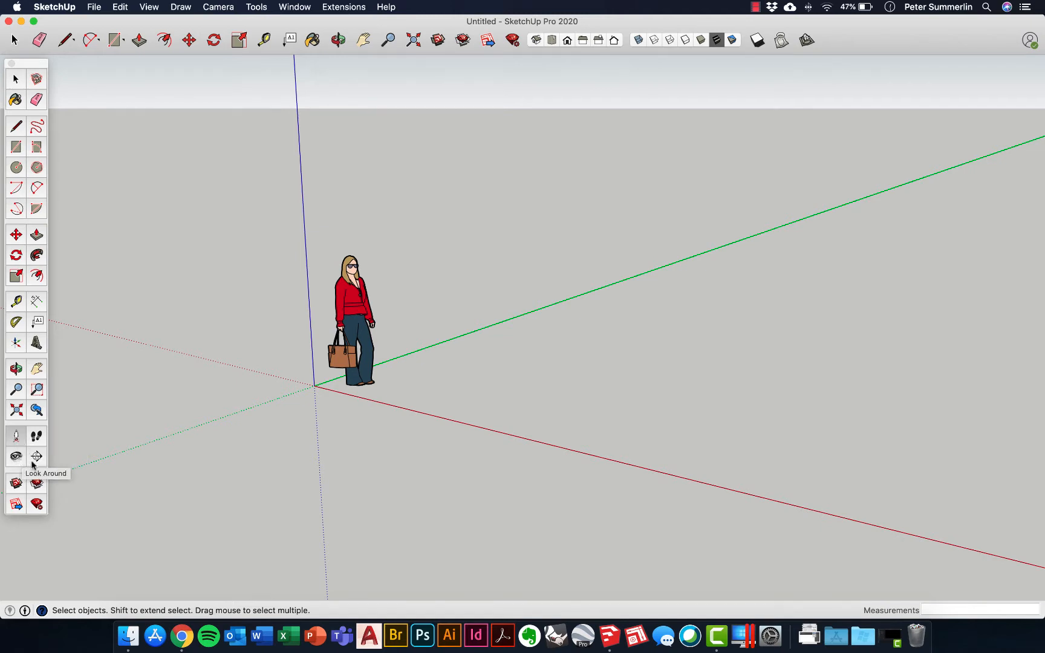
Draw a 24" by 24" rectangle on the ground with its first corner on the red axis beside the figure.
click(124, 42)
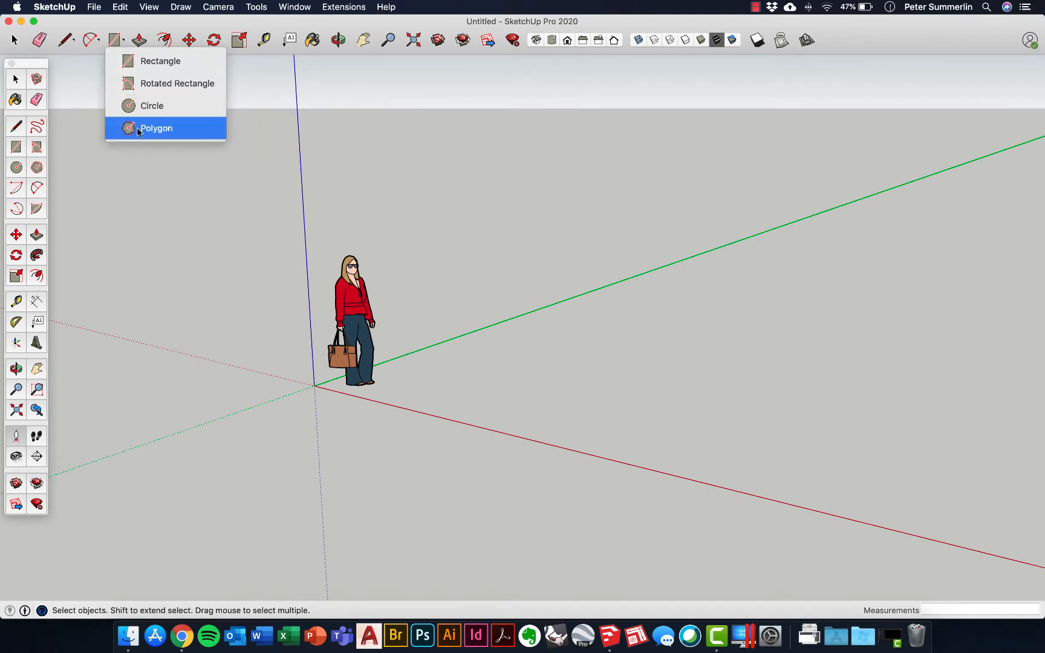
click(150, 66)
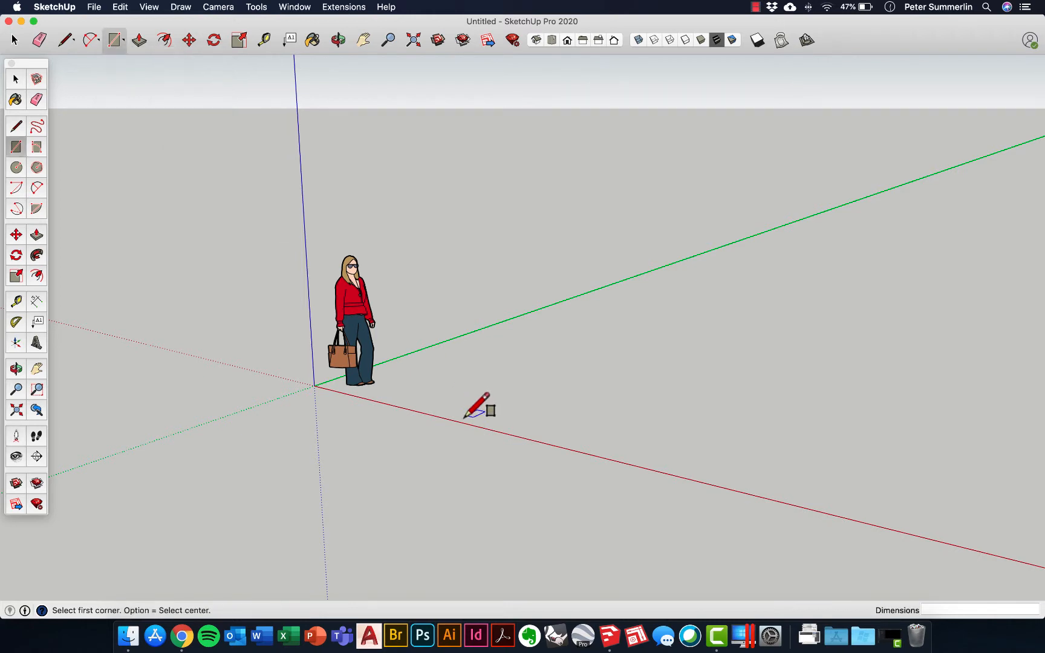
click(424, 414)
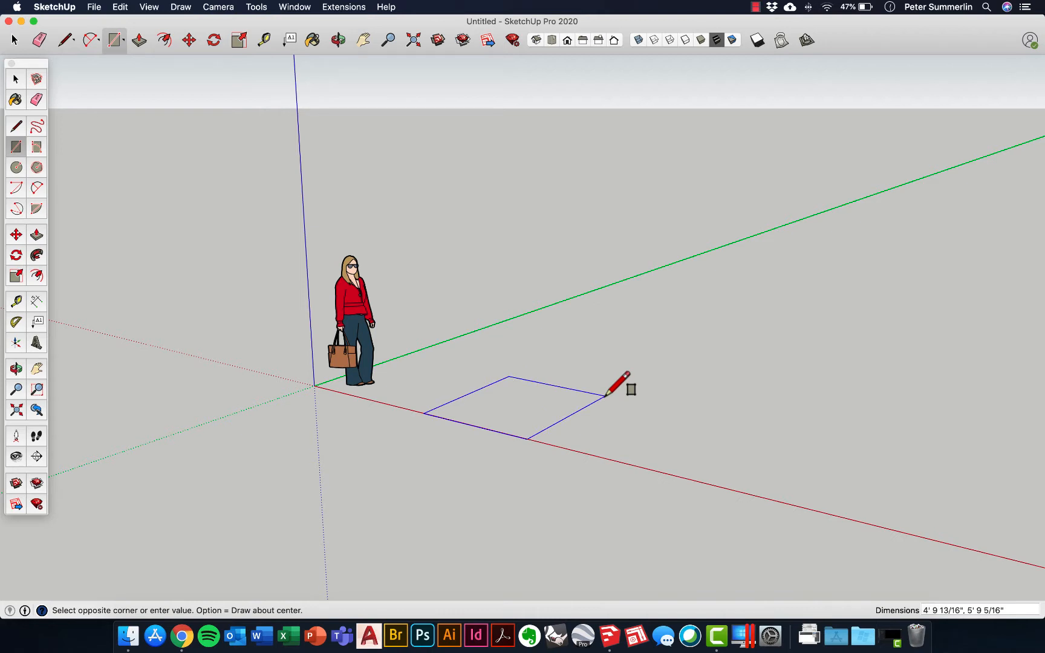
text(24",24")
key(Return)
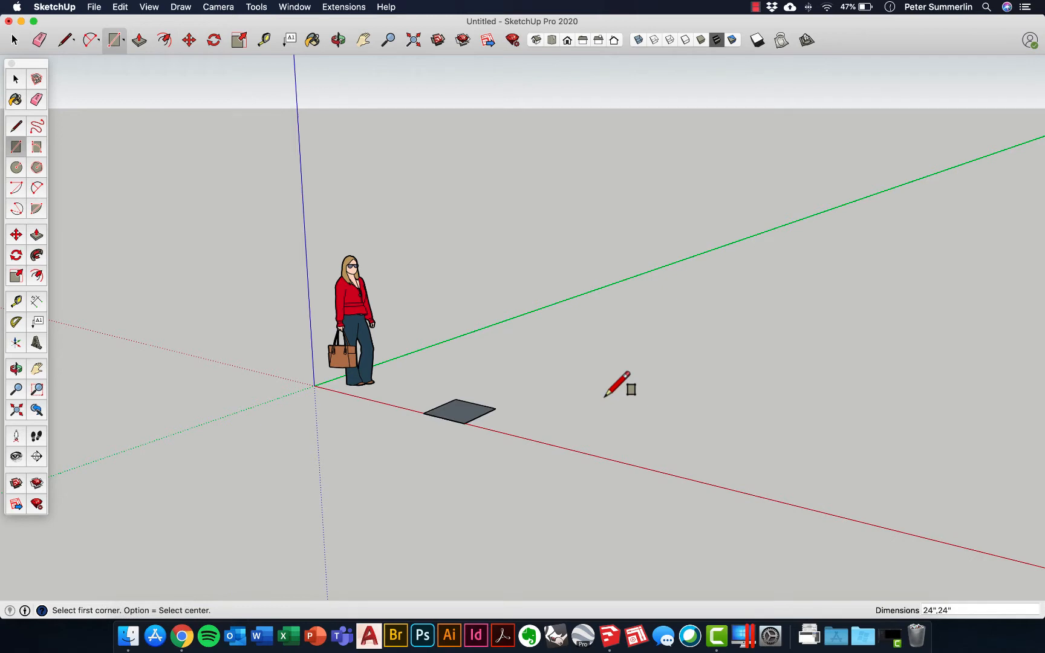
Push/Pull the square face up 20" to form a box.
scroll(463, 404, up, 3)
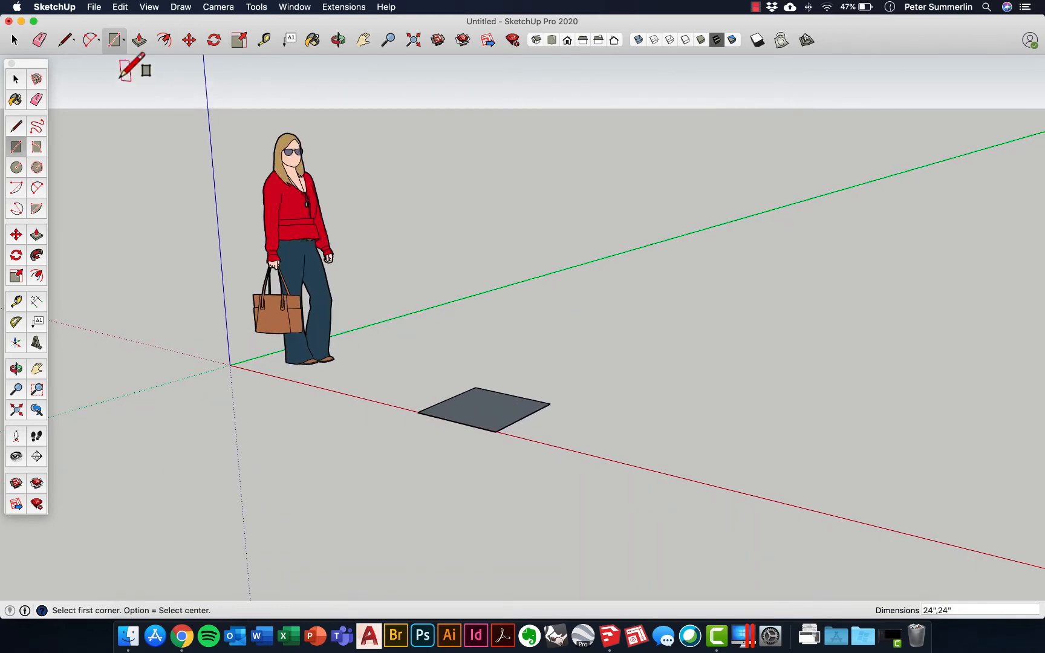
click(139, 40)
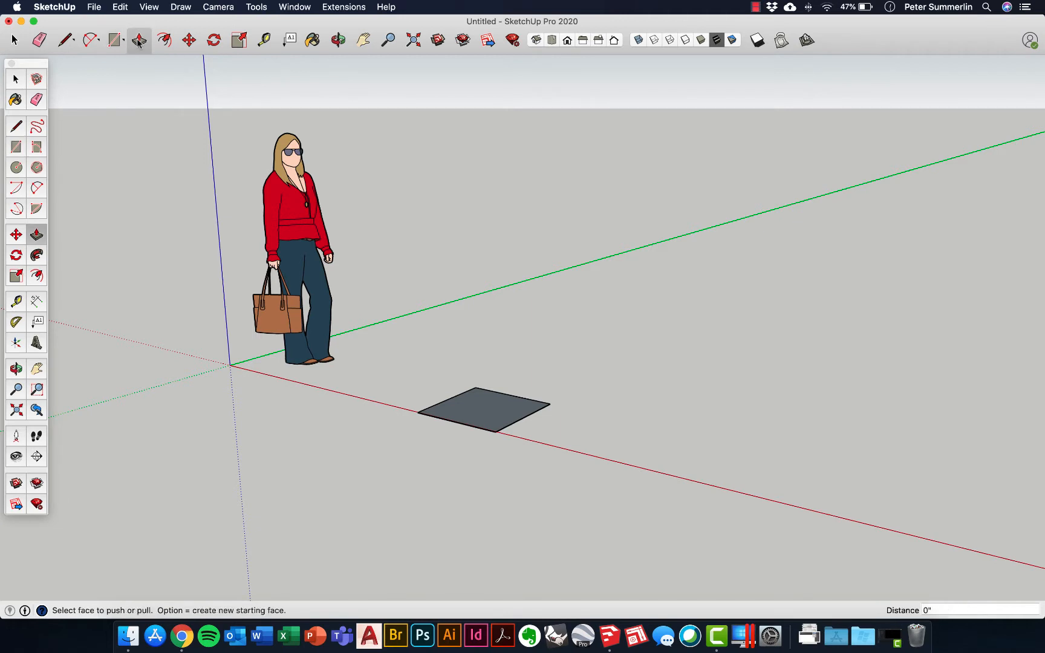
click(490, 417)
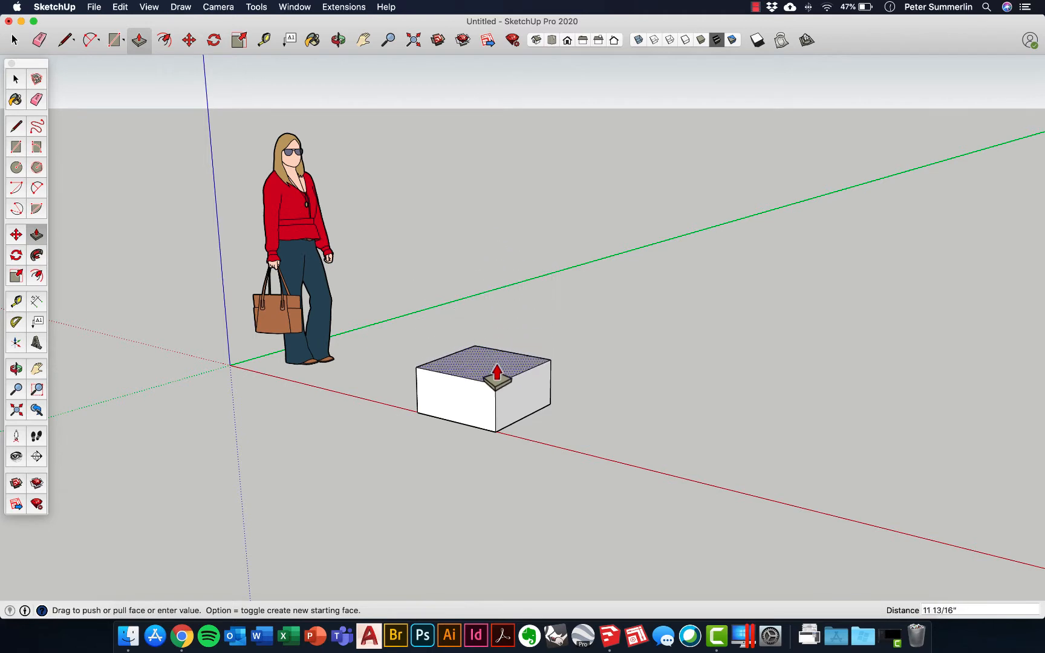
text(20)
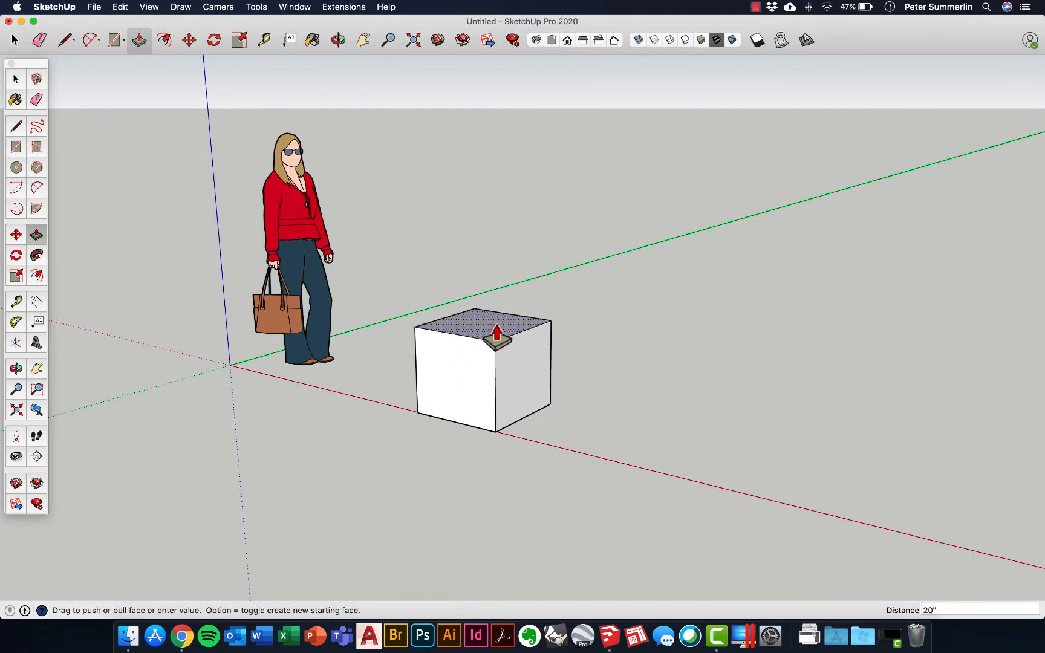
key(Return)
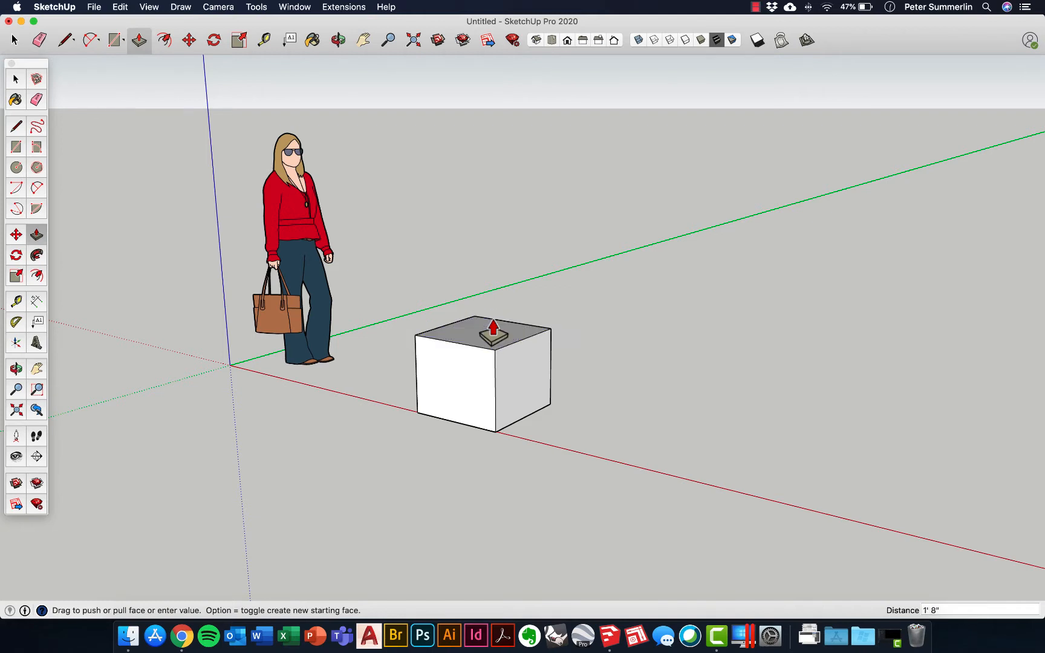
Offset the edges of the box's top face outward by 1".
scroll(494, 333, up, 5)
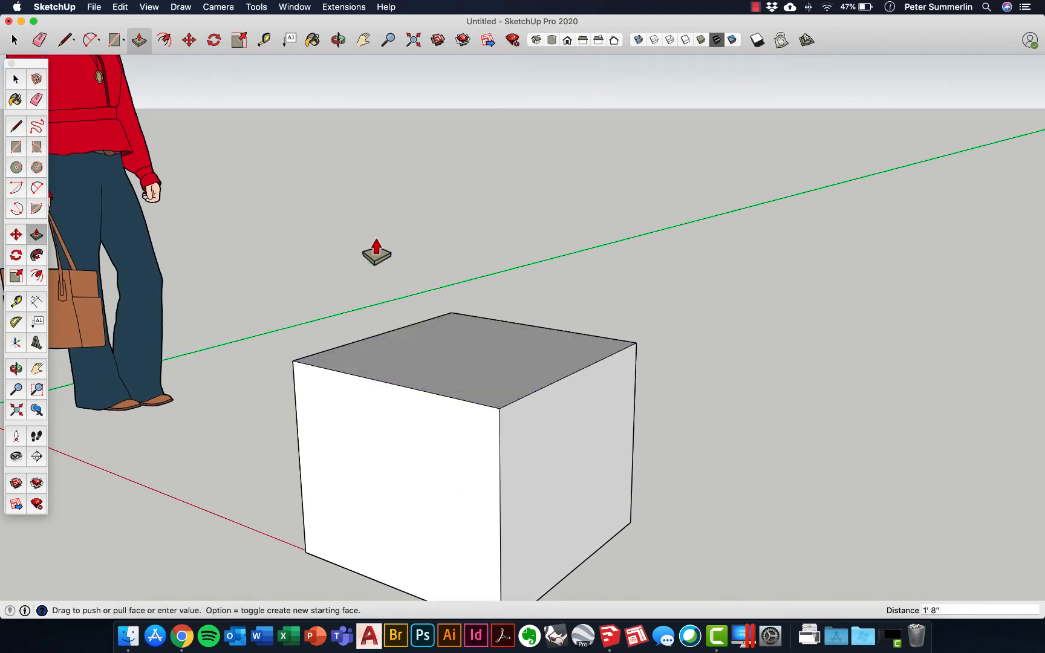
click(164, 41)
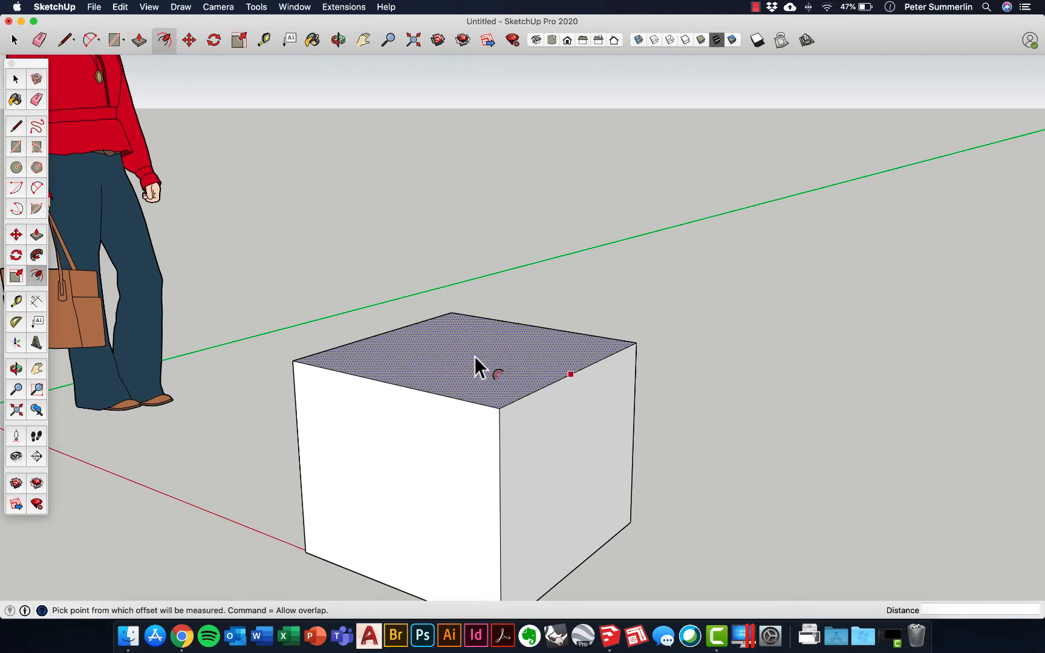
click(475, 356)
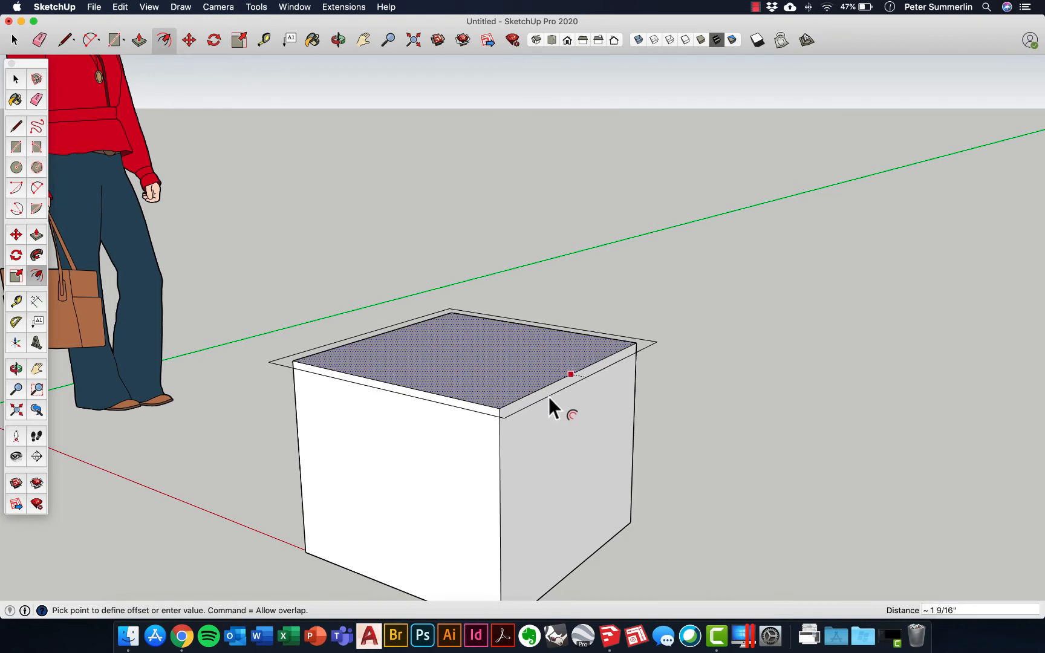
text(1)
key(Return)
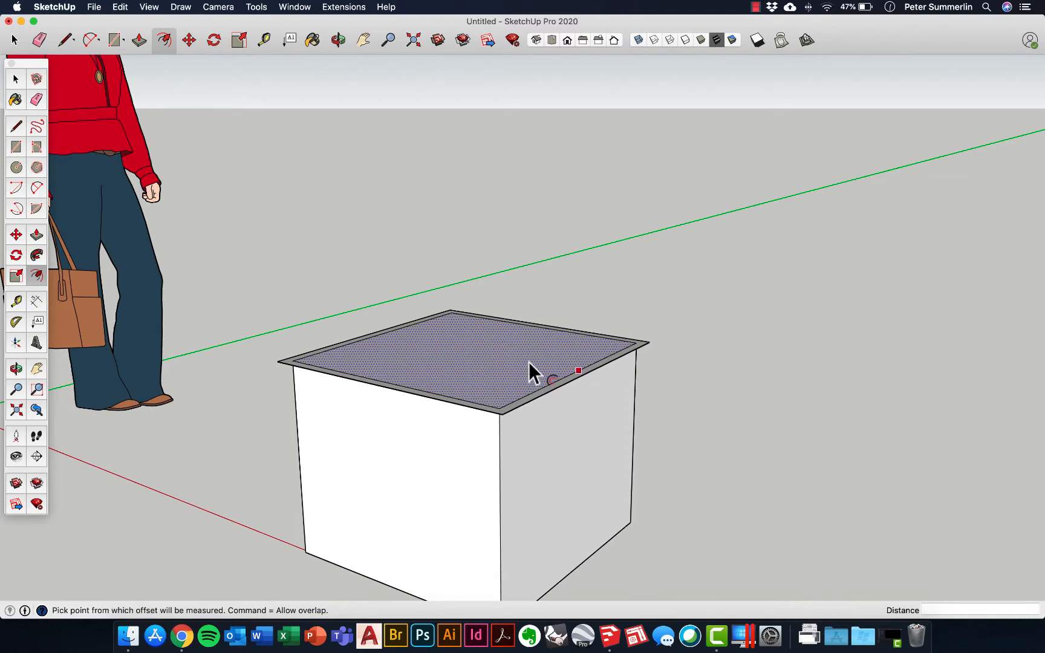
Push/Pull the narrow border face around the box's top up 1" to form a raised rim.
scroll(590, 369, up, 5)
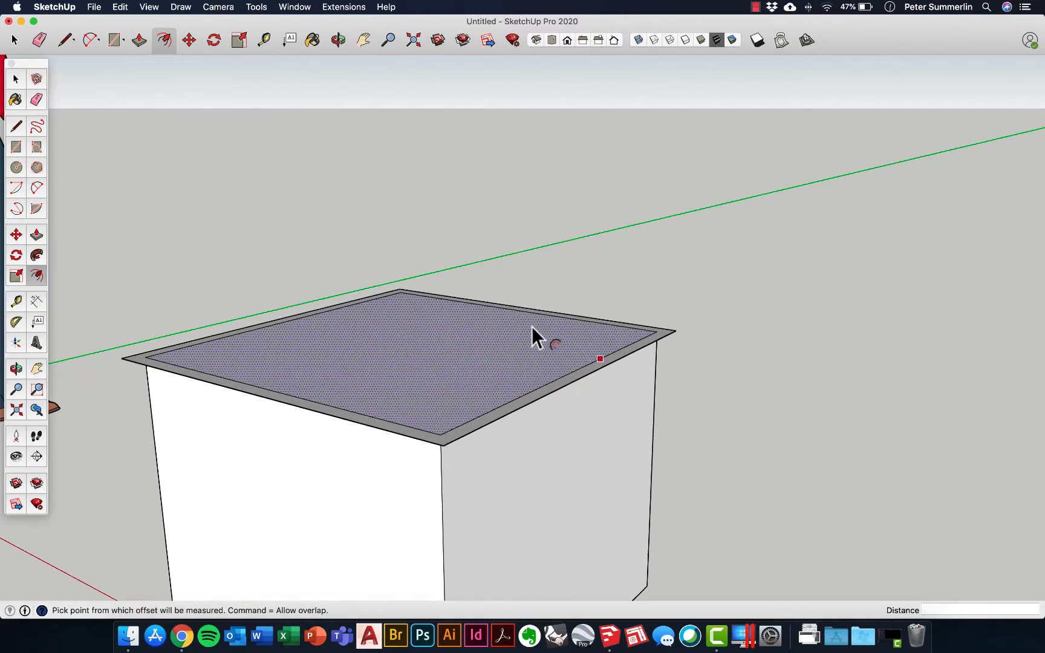
click(140, 43)
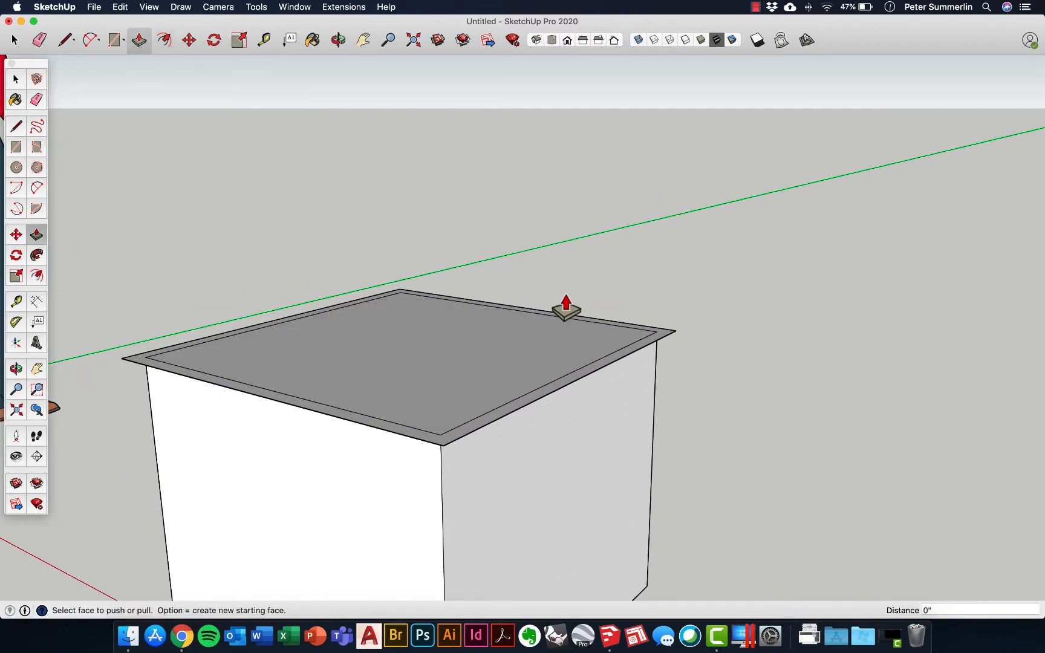
middle_drag(602, 349, 634, 404)
scroll(629, 390, up, 3)
click(618, 368)
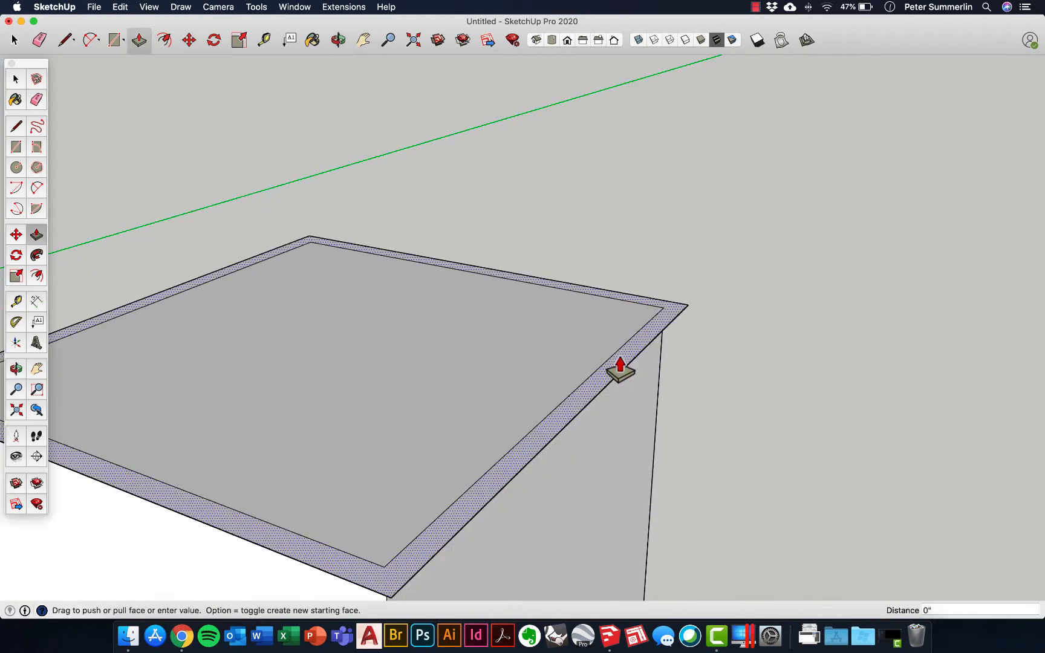
text(1)
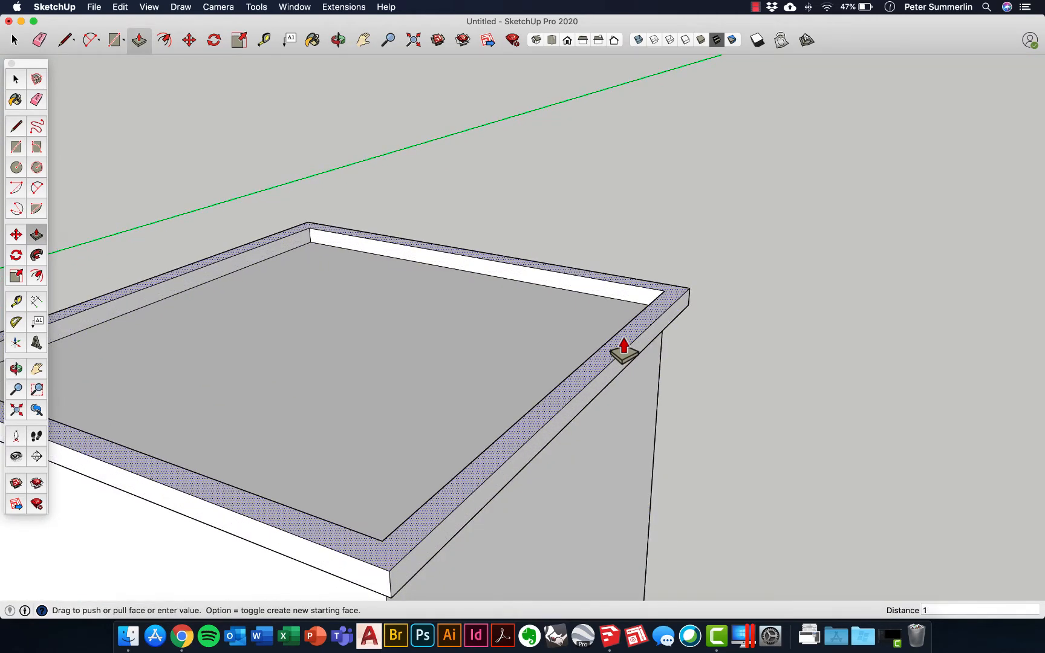
key(Return)
Push/Pull the far inner side face of the rim inward by 2" to widen that side.
scroll(441, 294, down, 5)
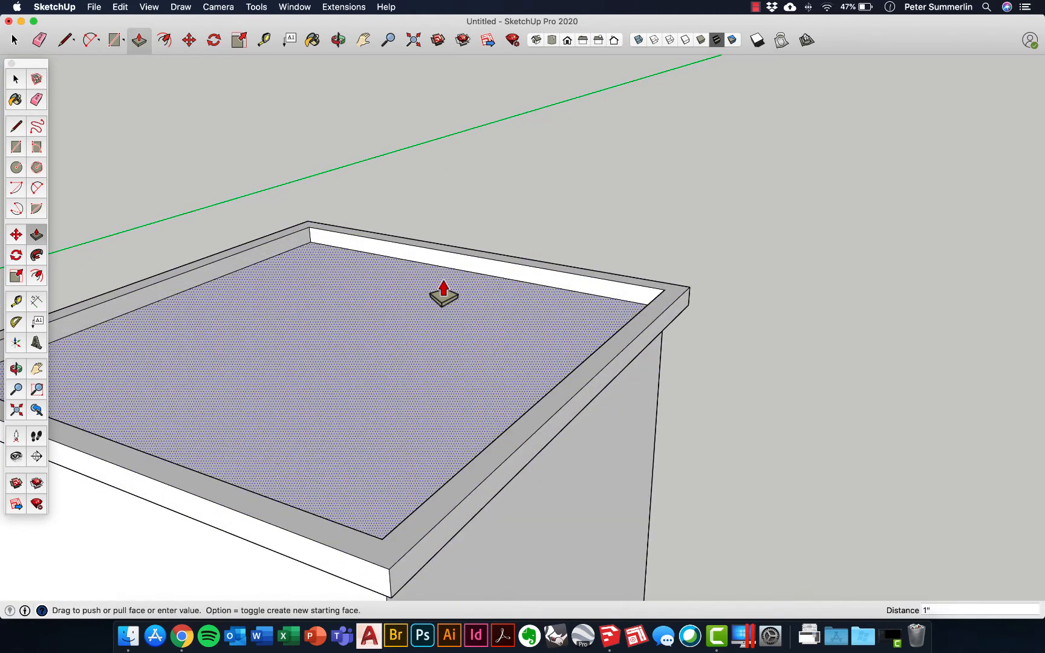
middle_drag(462, 346, 292, 287)
scroll(444, 287, up, 3)
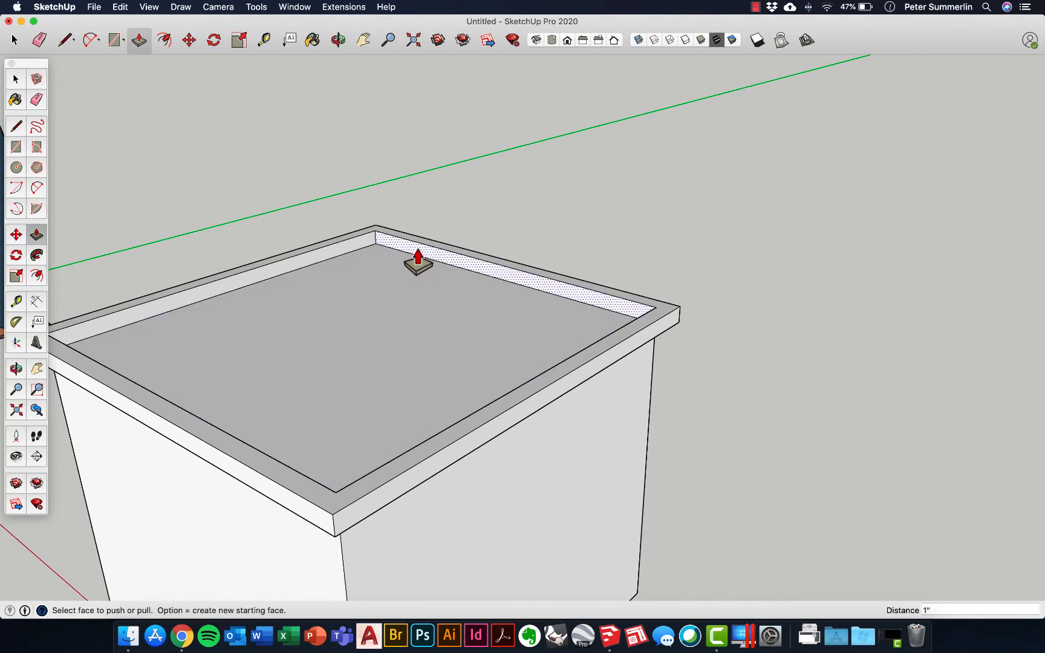
drag(418, 261, 397, 282)
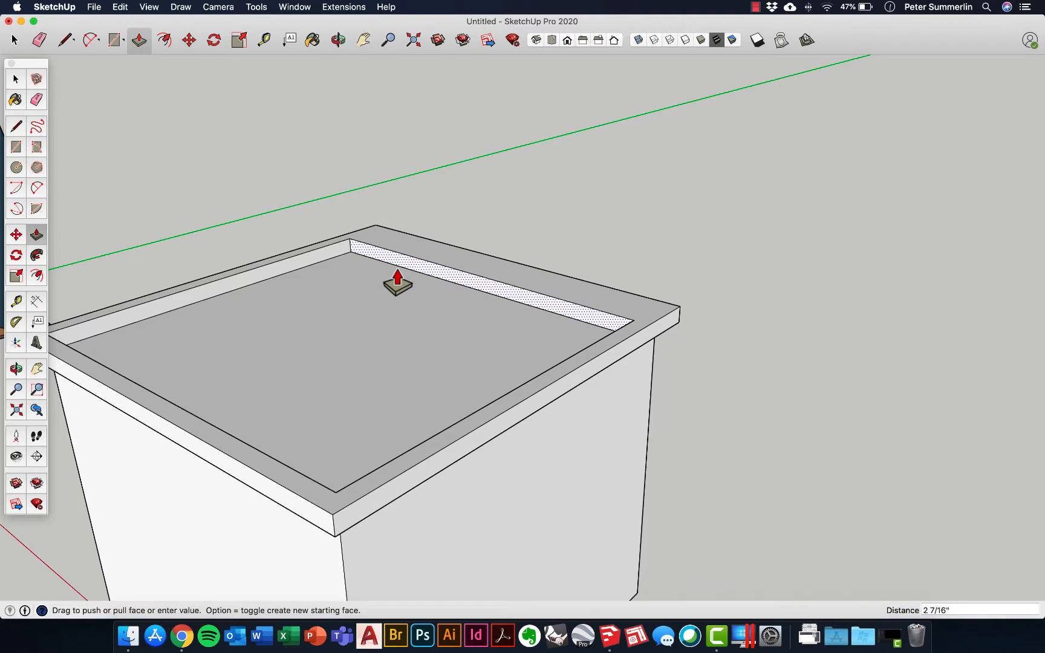
key(Return)
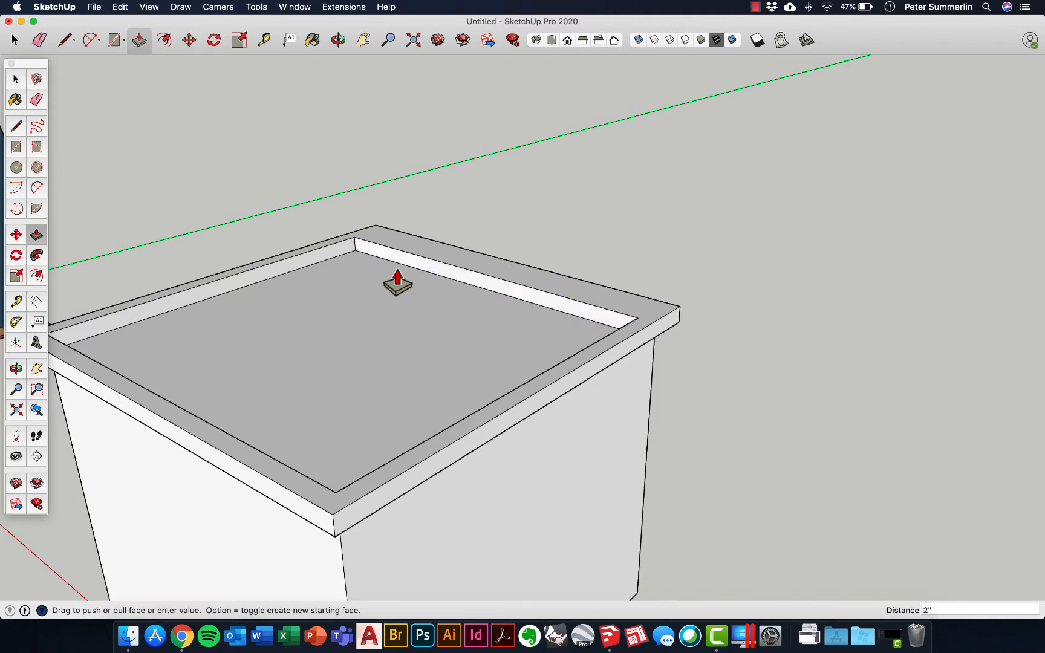
Push/Pull the rim's remaining inner side faces inward to match the width of the side already widened.
middle_drag(464, 292, 256, 203)
scroll(250, 237, up, 3)
scroll(279, 187, up, 3)
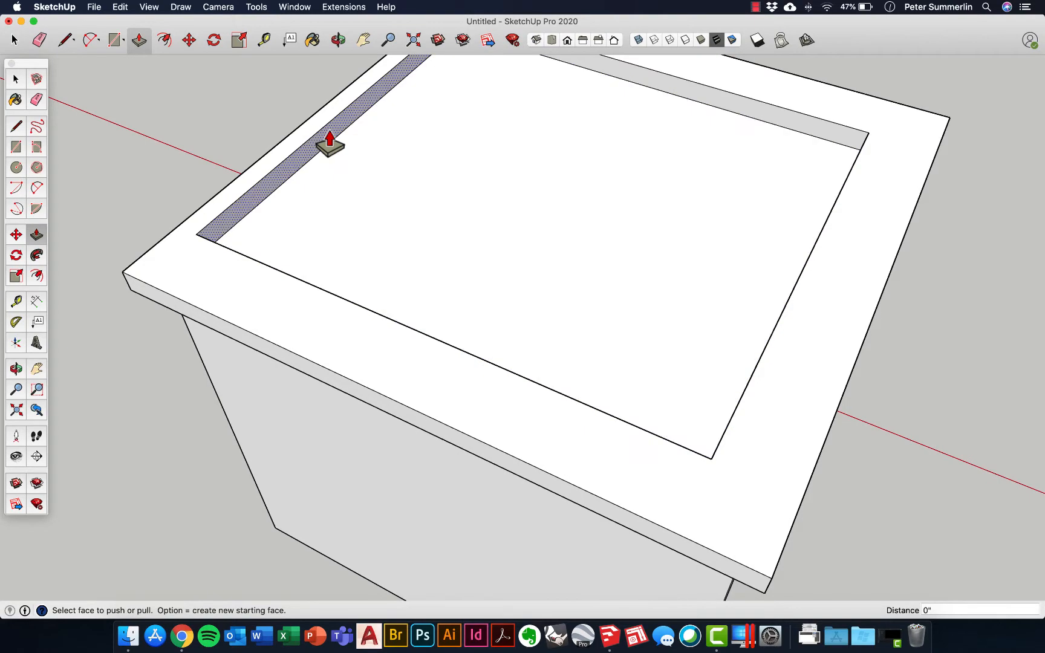
scroll(330, 142, down, 10)
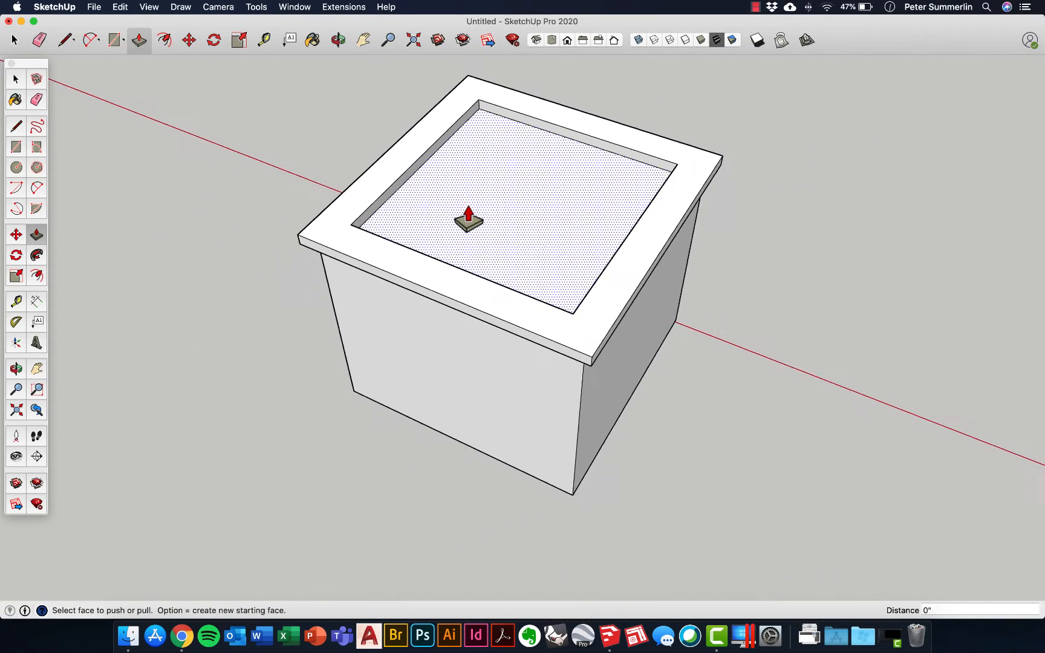
Draw a closed L-shaped outline on the ground beside the box, starting on the red axis, about 1' 6" deep and 1' 2" wide.
middle_drag(466, 217, 476, 331)
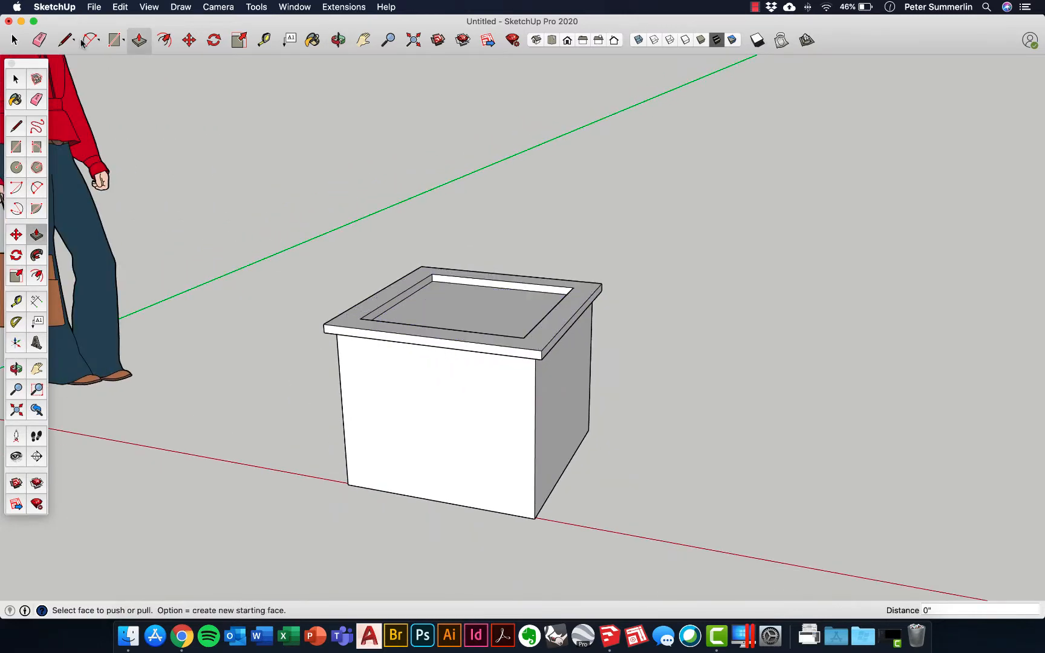
click(60, 44)
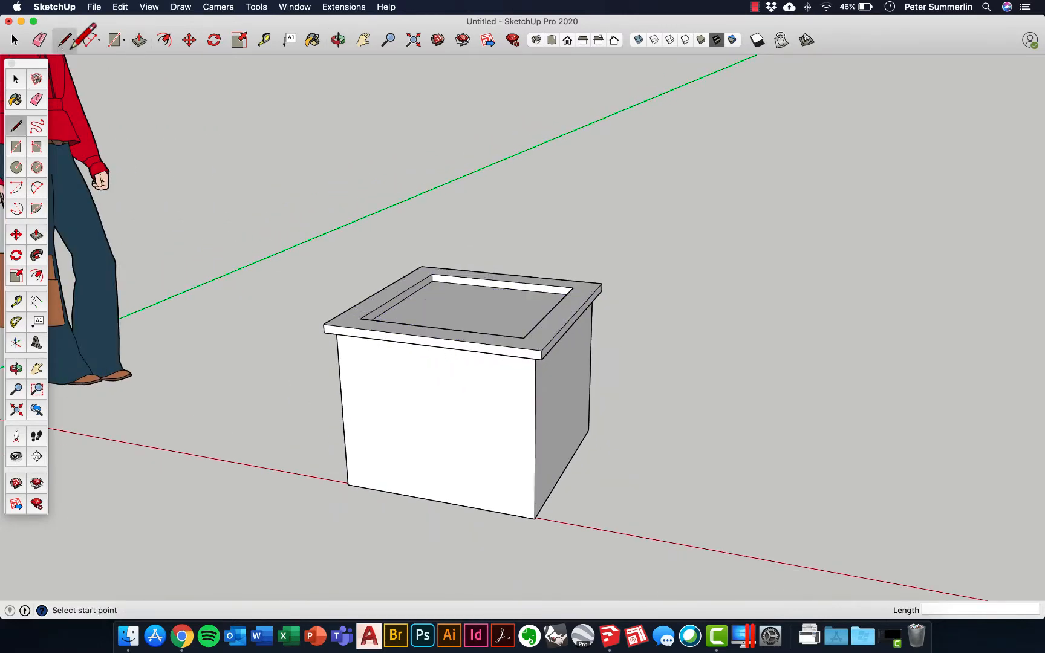
click(674, 543)
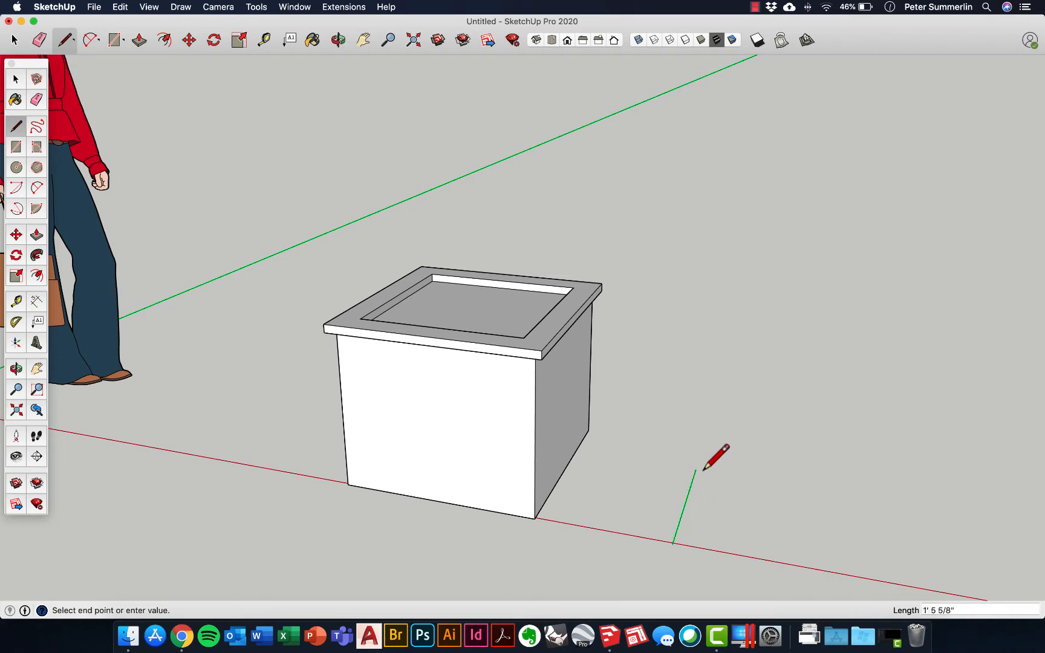
click(696, 470)
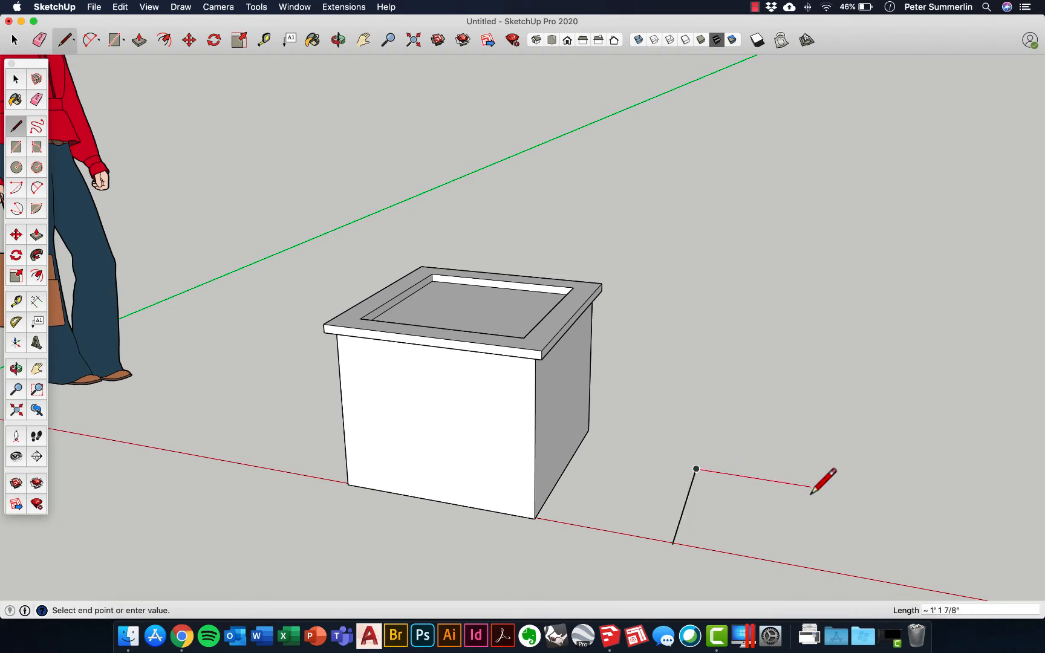
click(811, 487)
click(809, 530)
click(731, 518)
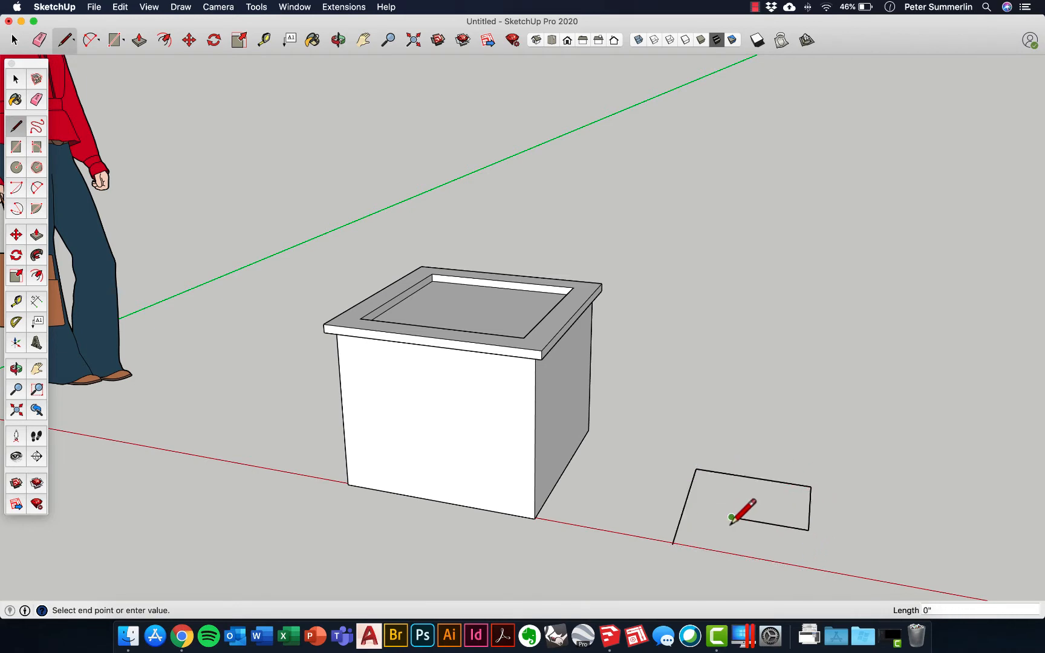
click(724, 554)
click(674, 543)
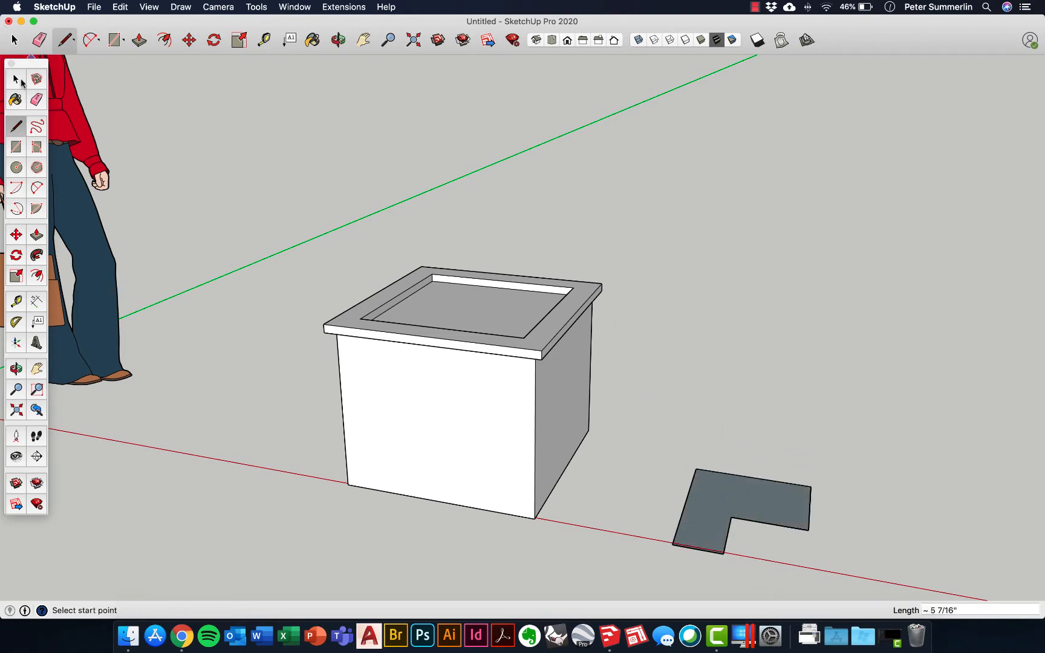
Delete the L-shaped face together with its bounding edges from the ground beside the box.
click(15, 80)
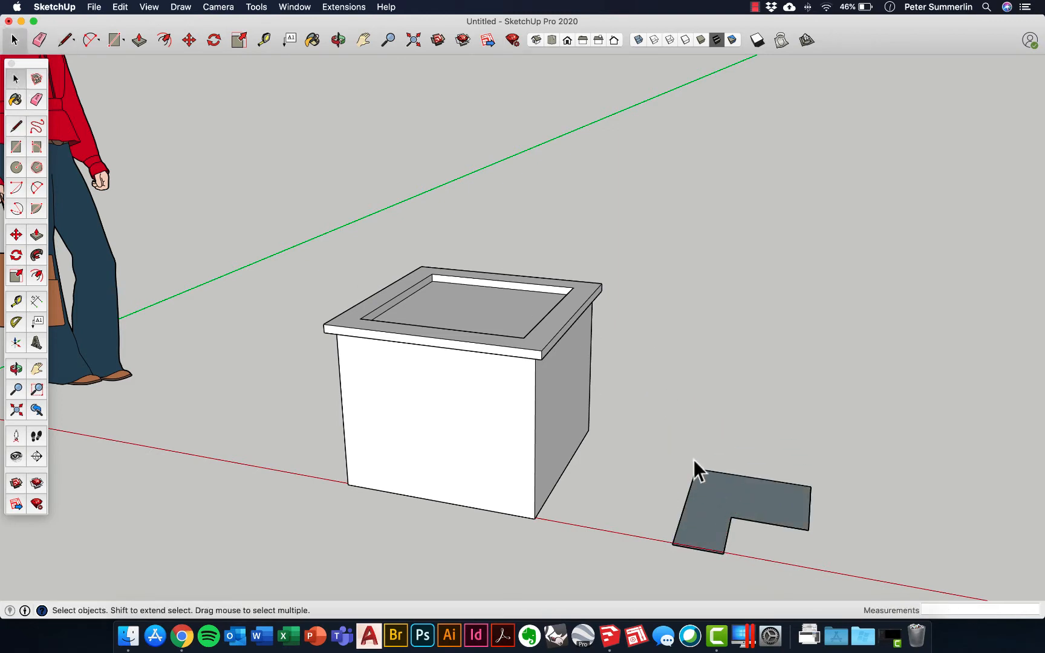
double_click(712, 487)
key(Delete)
key(super+z)
click(738, 491)
key(Delete)
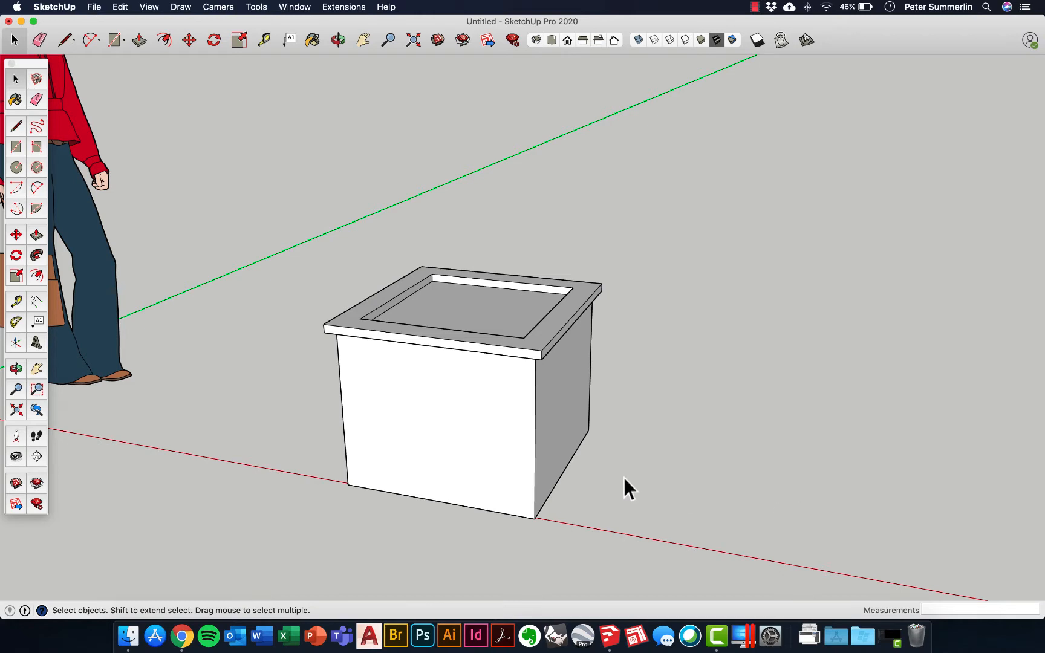
Try selecting the box's front face with its edges and all of the box's connected geometry, clearing each selection.
click(459, 439)
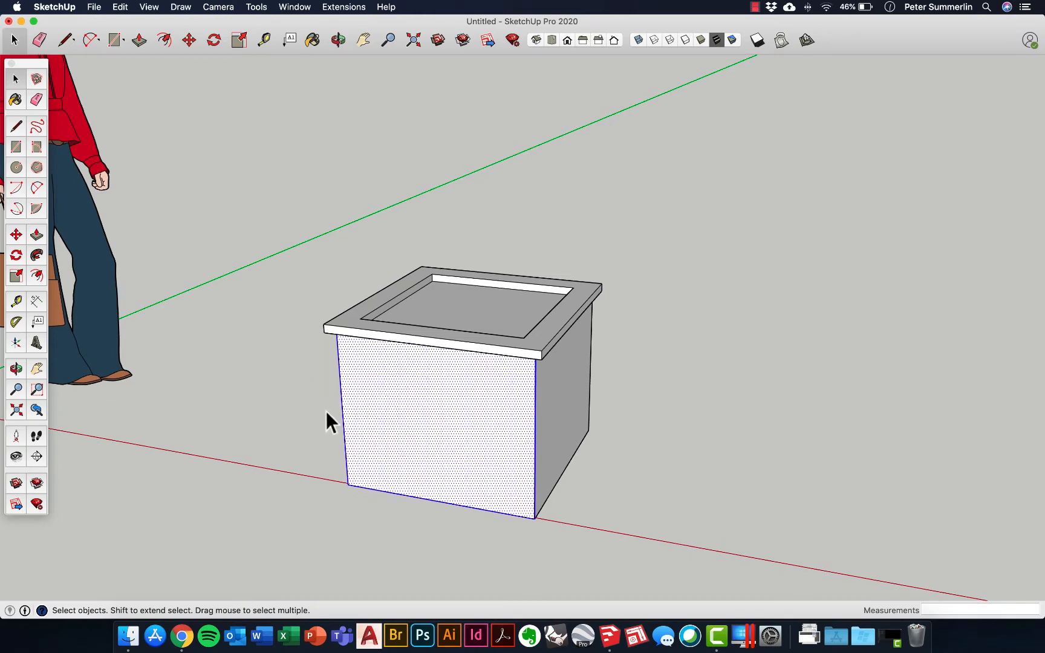
click(710, 431)
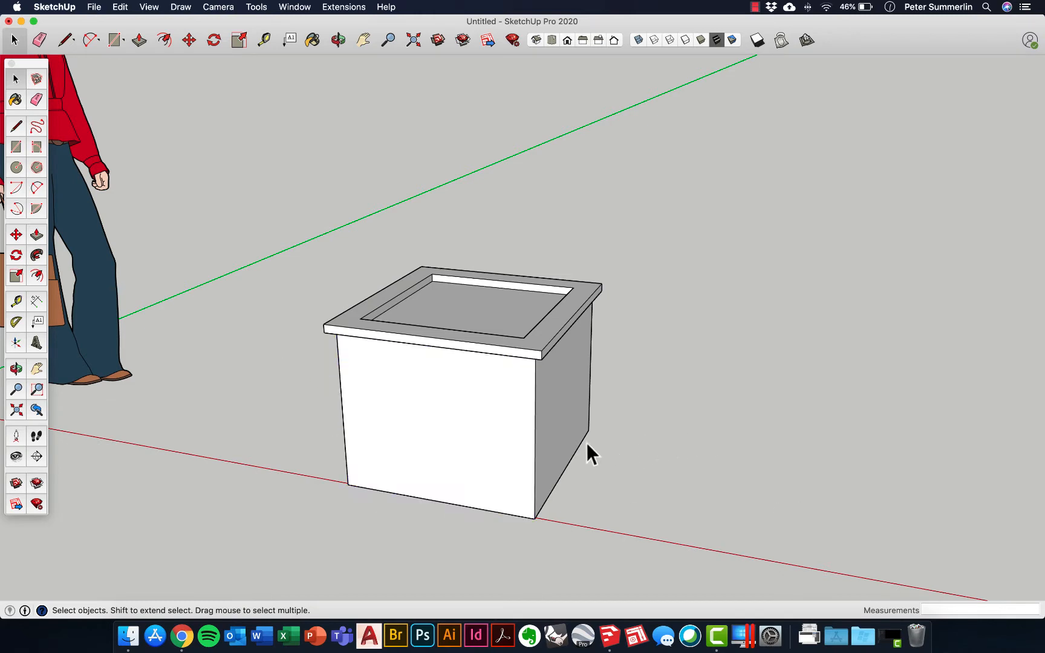
triple_click(546, 404)
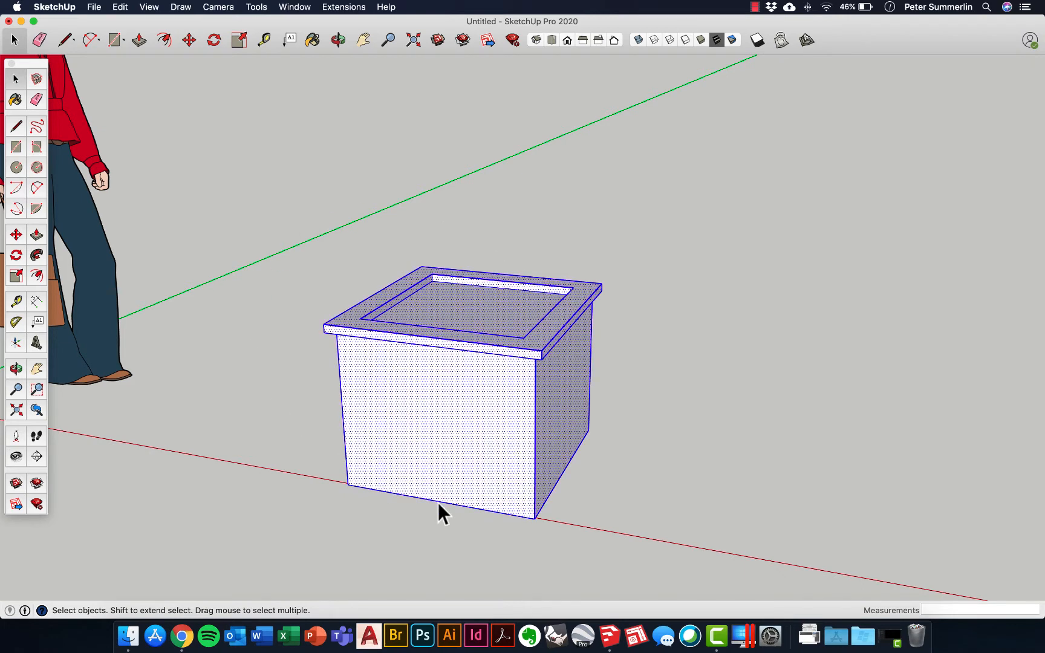
click(645, 298)
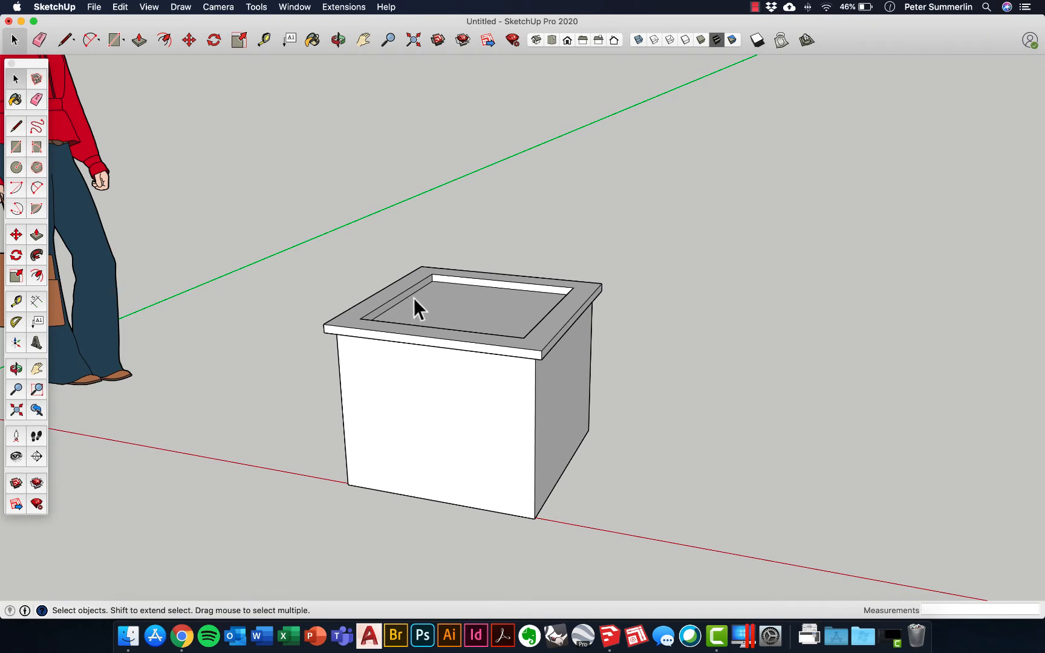
Zoom in and out on the box and orbit around it to examine it from several directions.
scroll(476, 366, down, 3)
scroll(476, 372, up, 3)
scroll(476, 378, down, 3)
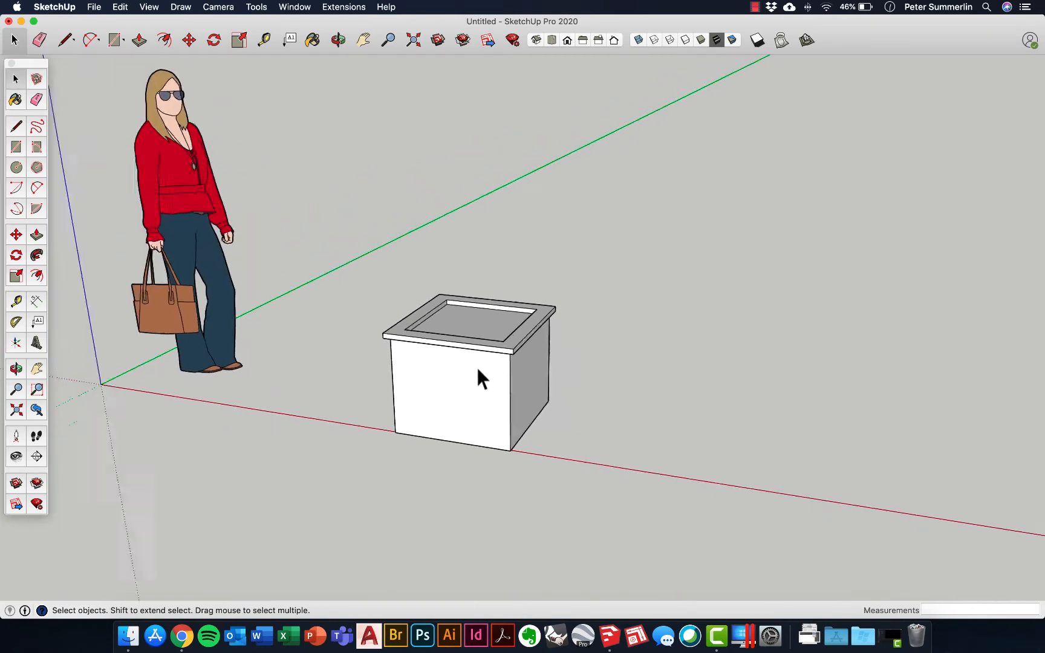
scroll(478, 370, up, 4)
scroll(479, 370, down, 2)
middle_drag(476, 348, 775, 357)
middle_drag(544, 381, 408, 369)
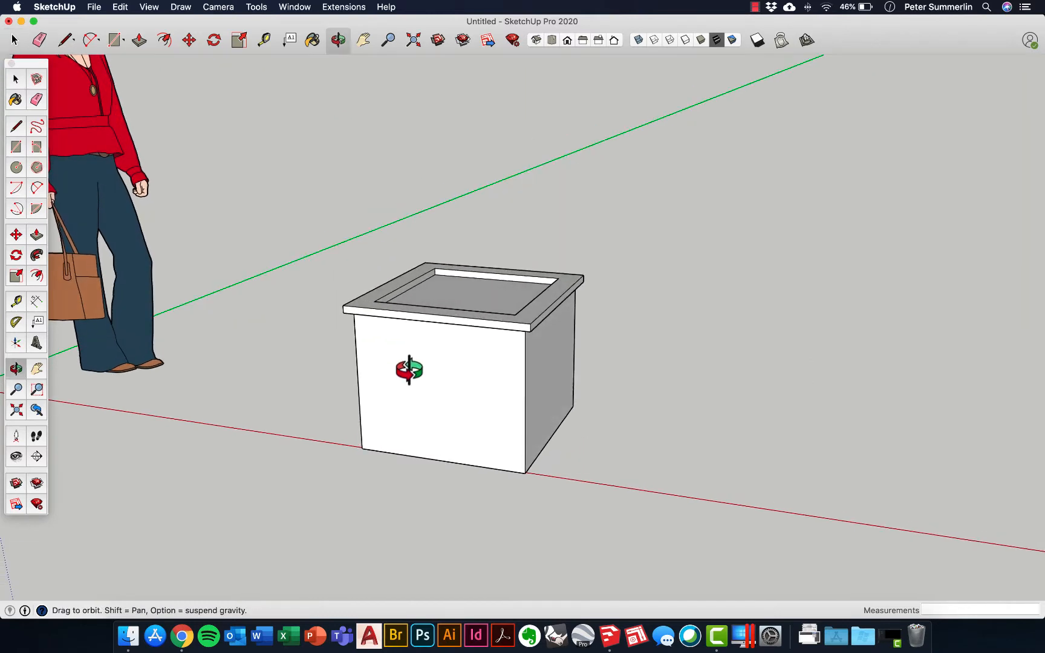
Try the Orbit, Pan and Zoom tools on the box, return to the Select tool and frame the box closely.
click(339, 40)
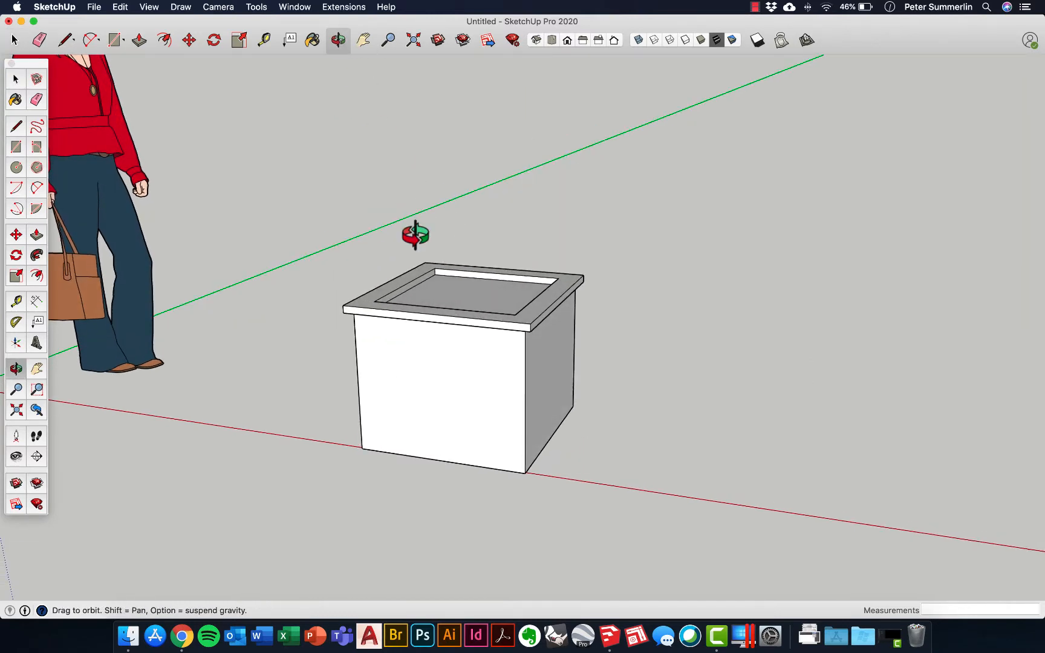
drag(448, 309, 563, 424)
click(363, 40)
click(388, 40)
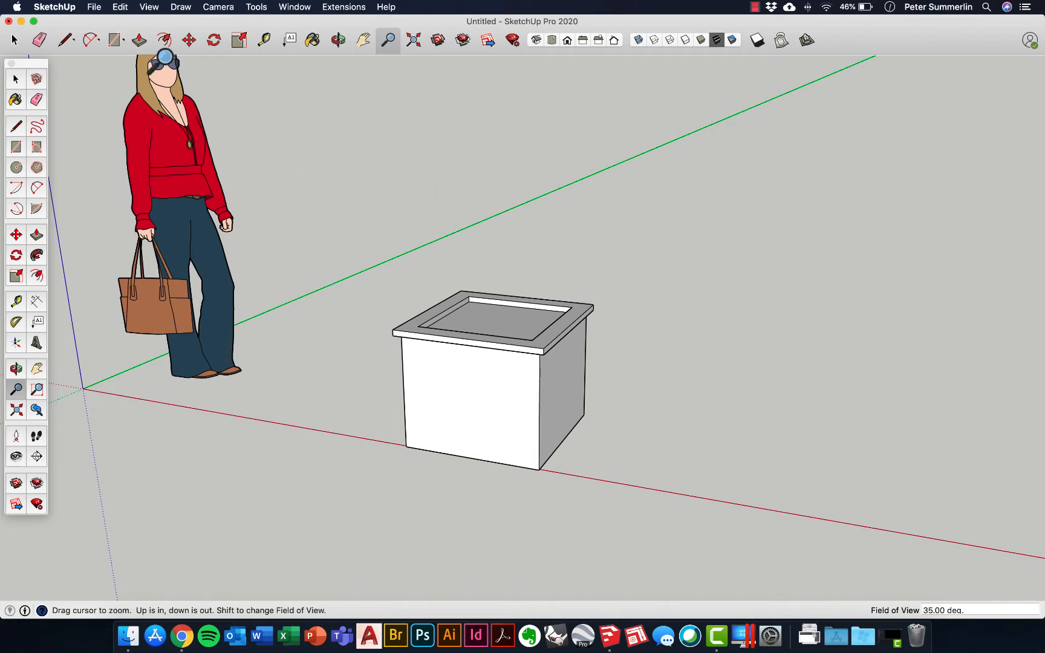
click(15, 81)
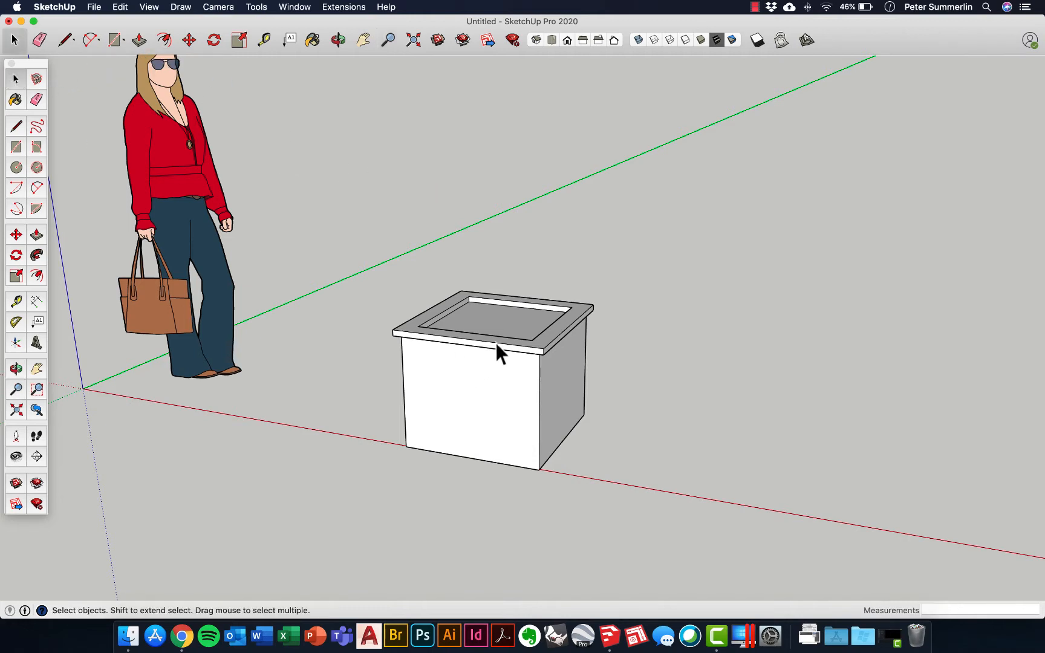
middle_drag(468, 331, 450, 345)
scroll(476, 352, up, 2)
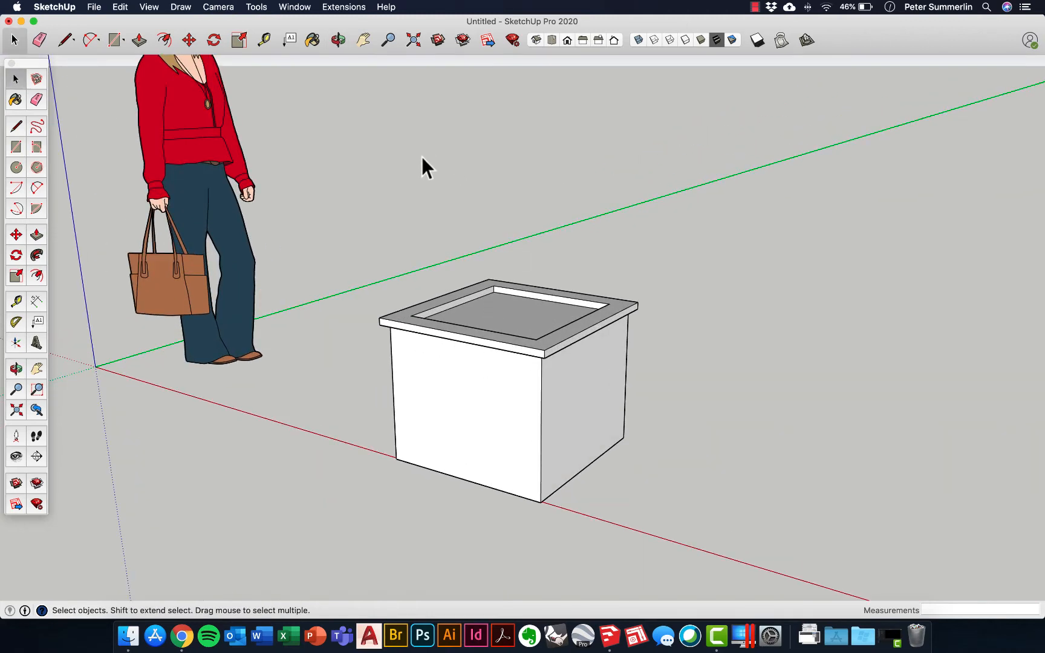
Paint two adjacent side faces of the box with the third red-brown brick texture from the Brick, Cladding and Siding materials.
click(296, 7)
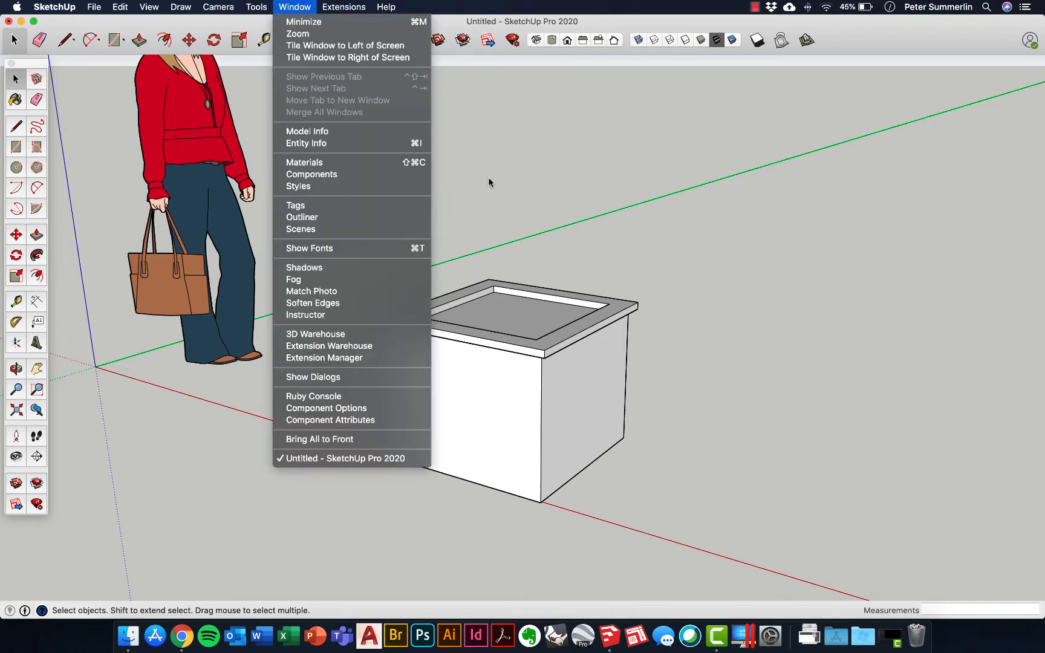
click(336, 163)
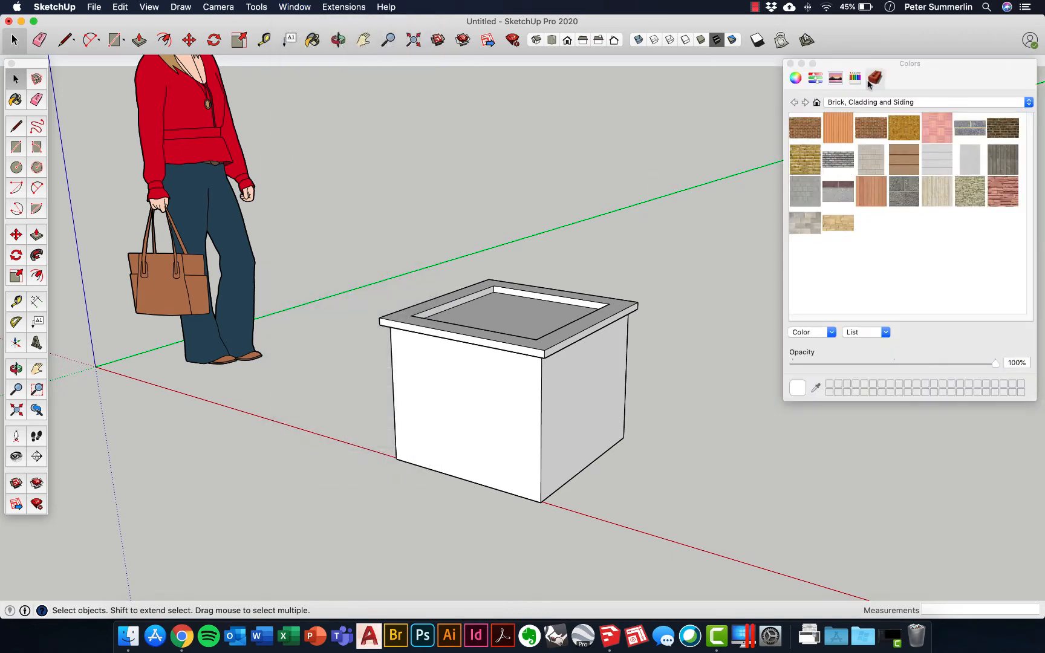
click(858, 102)
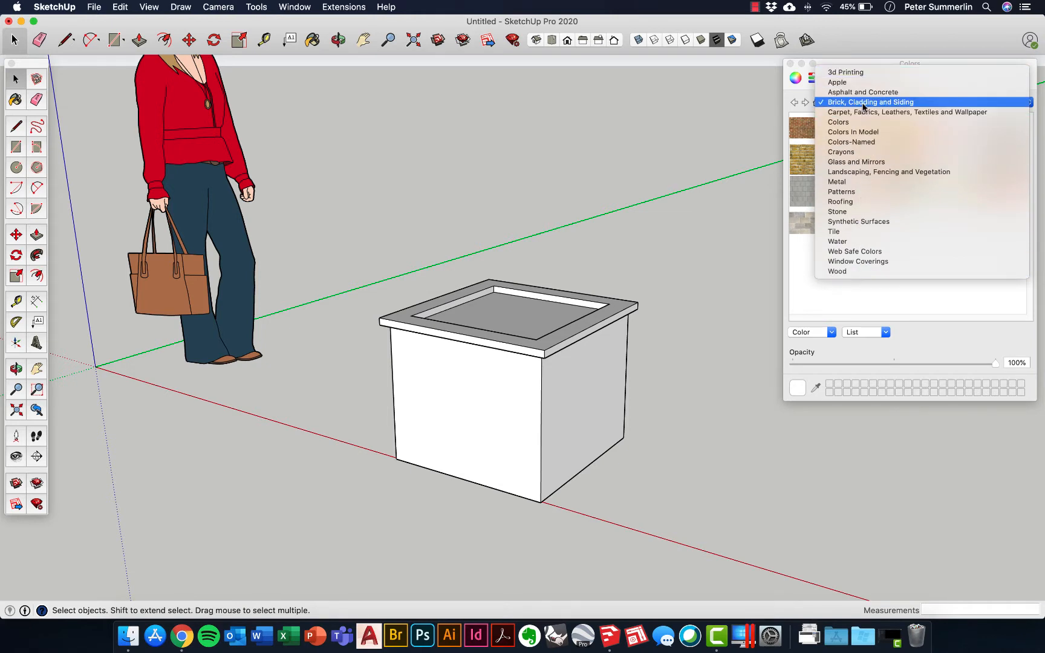
click(889, 103)
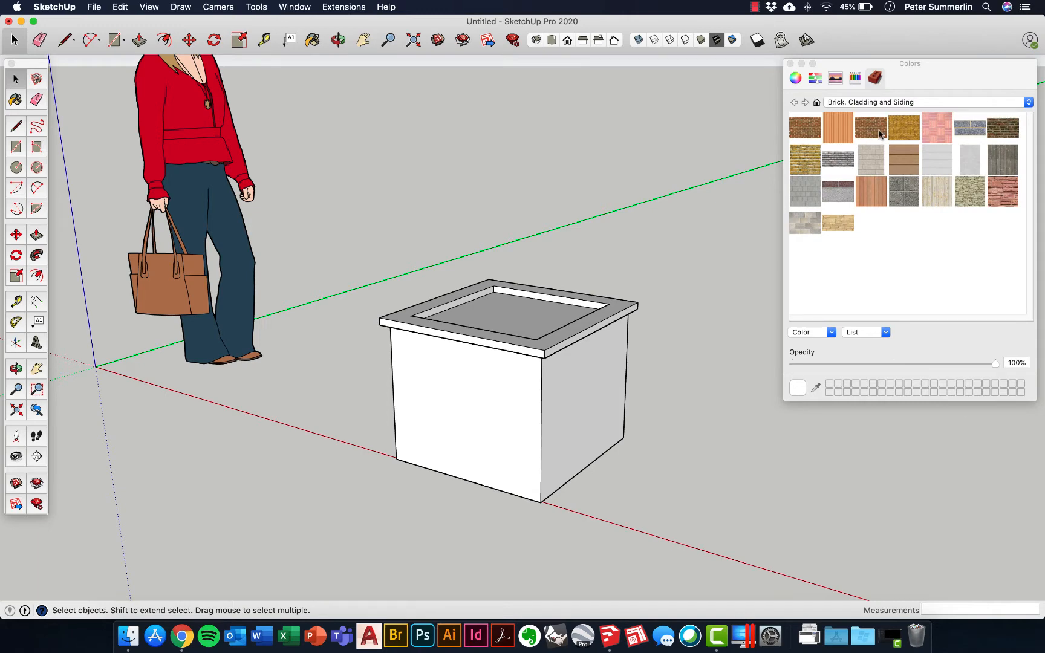
click(879, 134)
click(505, 407)
click(570, 400)
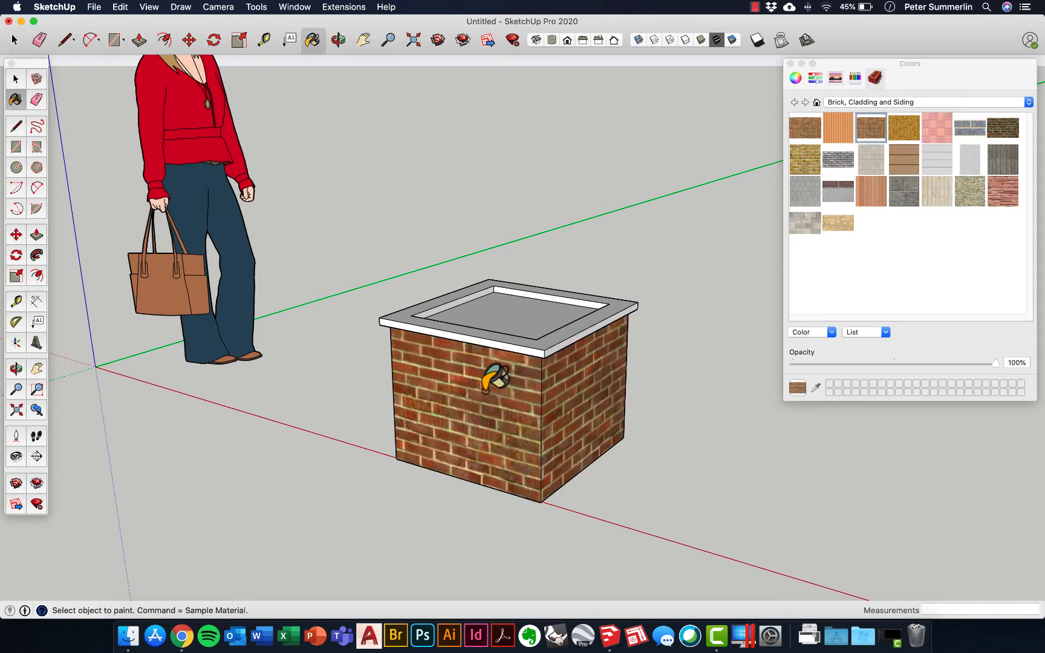
Paint the box's two remaining side faces below the rim with the same brick texture.
middle_drag(495, 376, 602, 371)
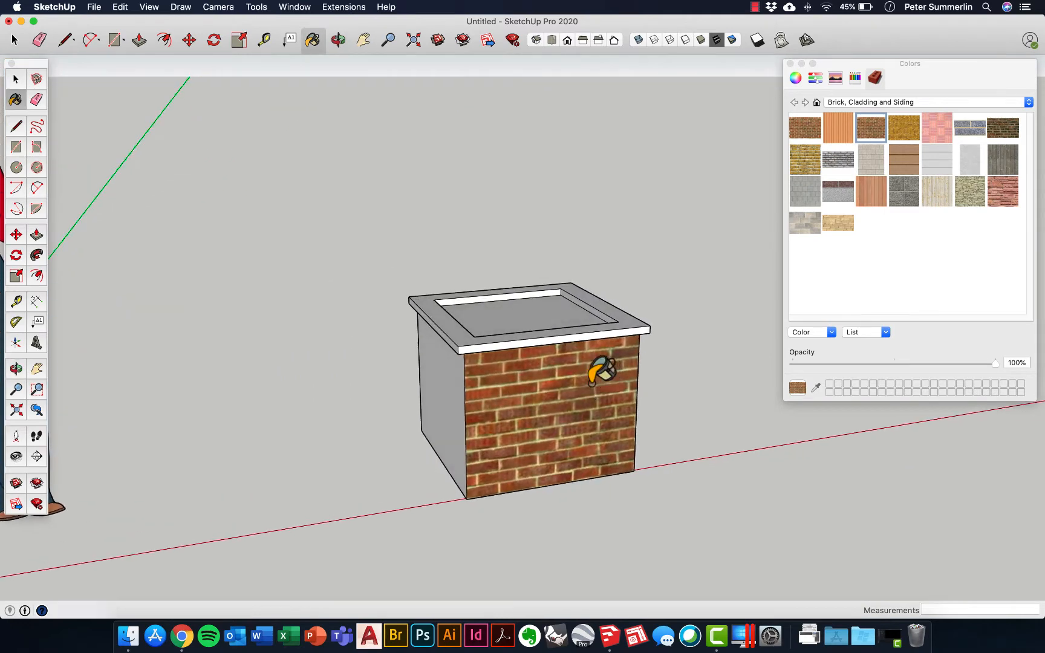
scroll(591, 385, down, 1)
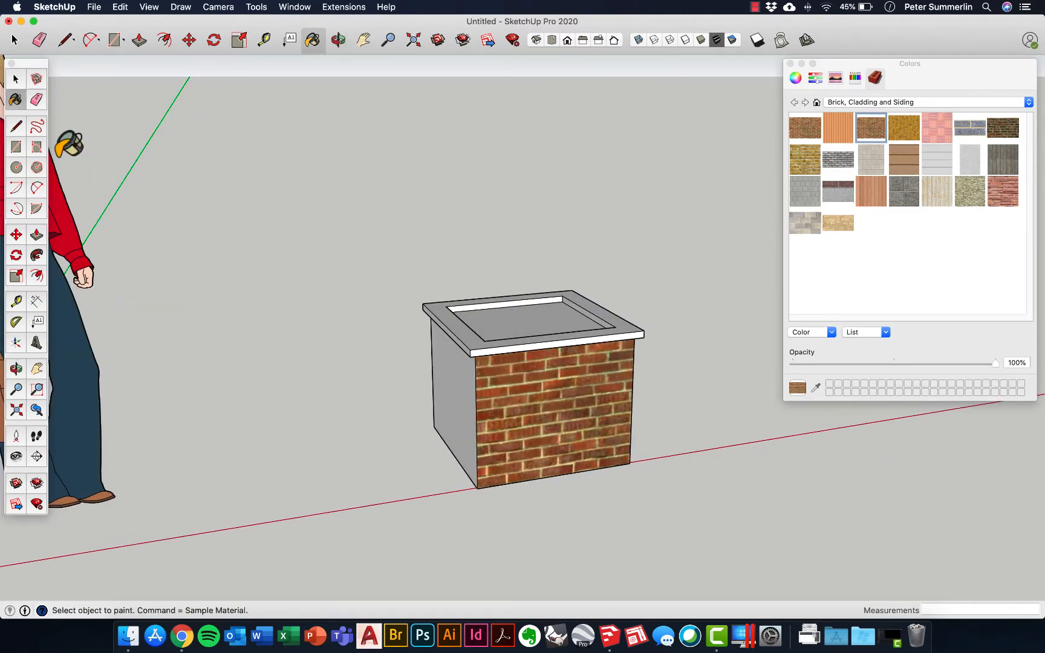
mouse_move(420, 420)
middle_down()
mouse_move(521, 378)
mouse_move(751, 390)
mouse_move(648, 369)
mouse_move(553, 392)
mouse_move(508, 378)
mouse_move(670, 381)
mouse_move(595, 354)
mouse_move(668, 367)
middle_up()
click(497, 384)
click(508, 383)
Paint the rim's top face and adjacent outer edge faces with the first light gray concrete texture in Asphalt and Concrete.
scroll(546, 297, up, 3)
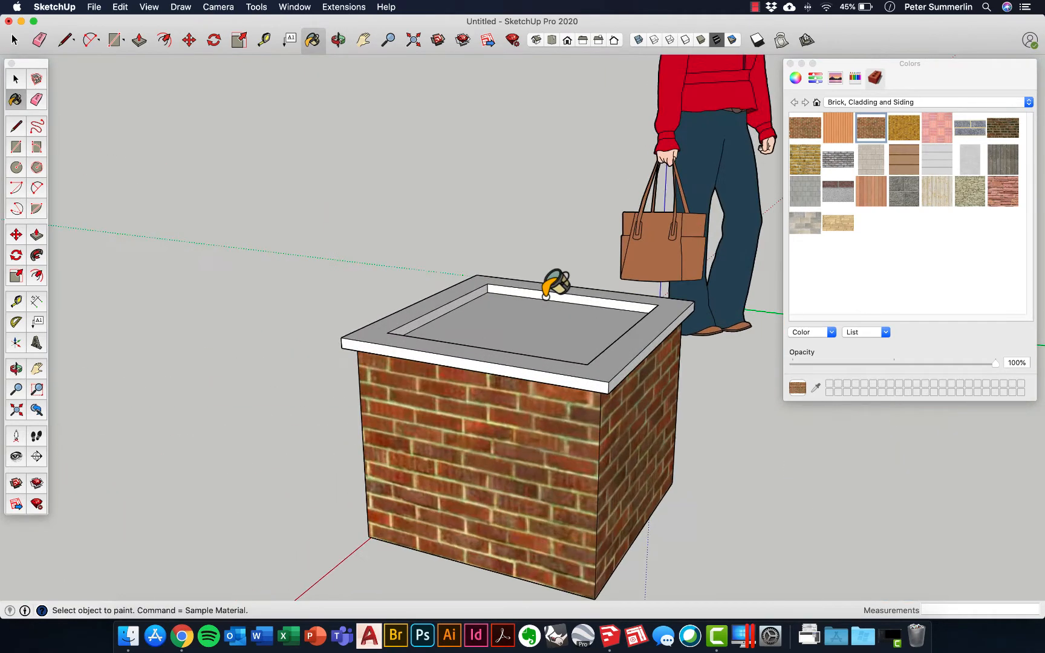
click(879, 103)
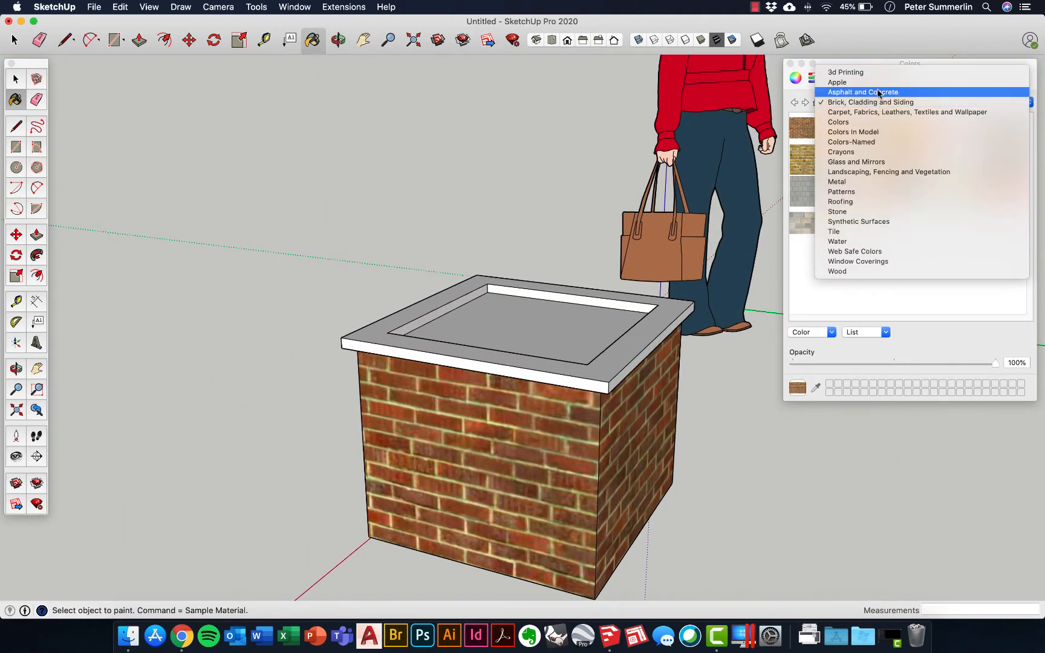
click(879, 93)
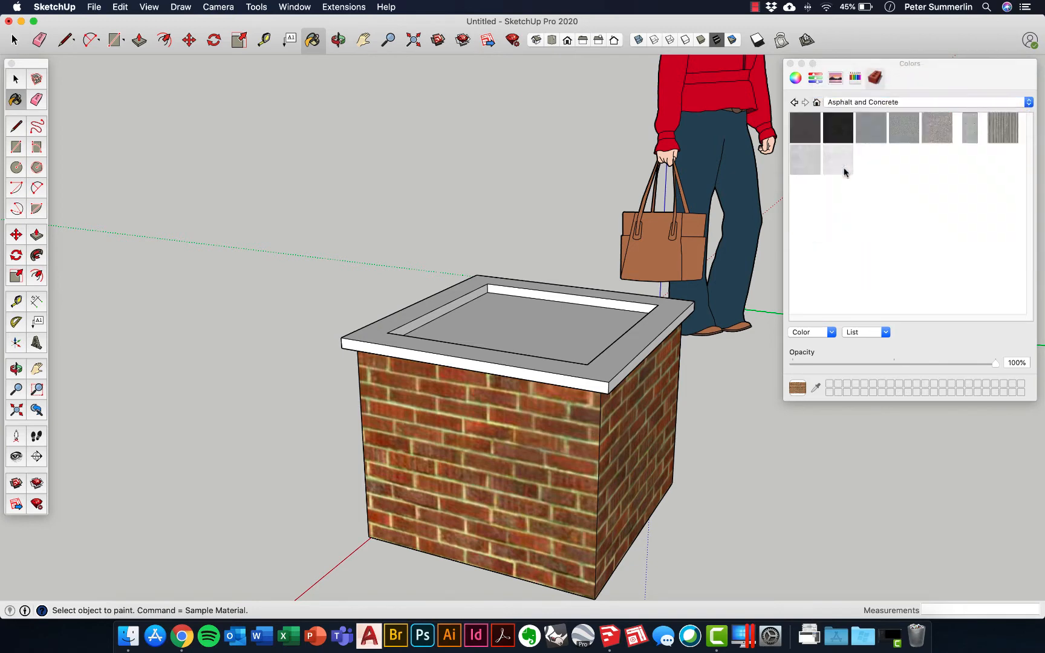
click(796, 166)
click(655, 336)
scroll(602, 397, up, 3)
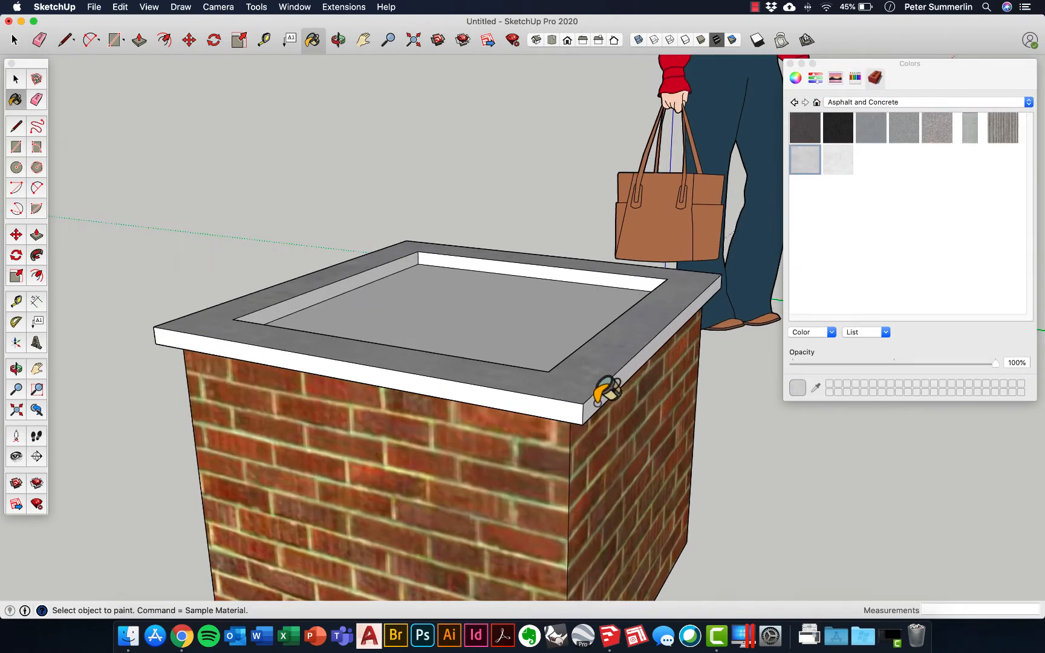
click(598, 400)
mouse_move(596, 399)
middle_down()
mouse_move(590, 392)
mouse_move(677, 365)
mouse_move(618, 315)
middle_up()
click(269, 355)
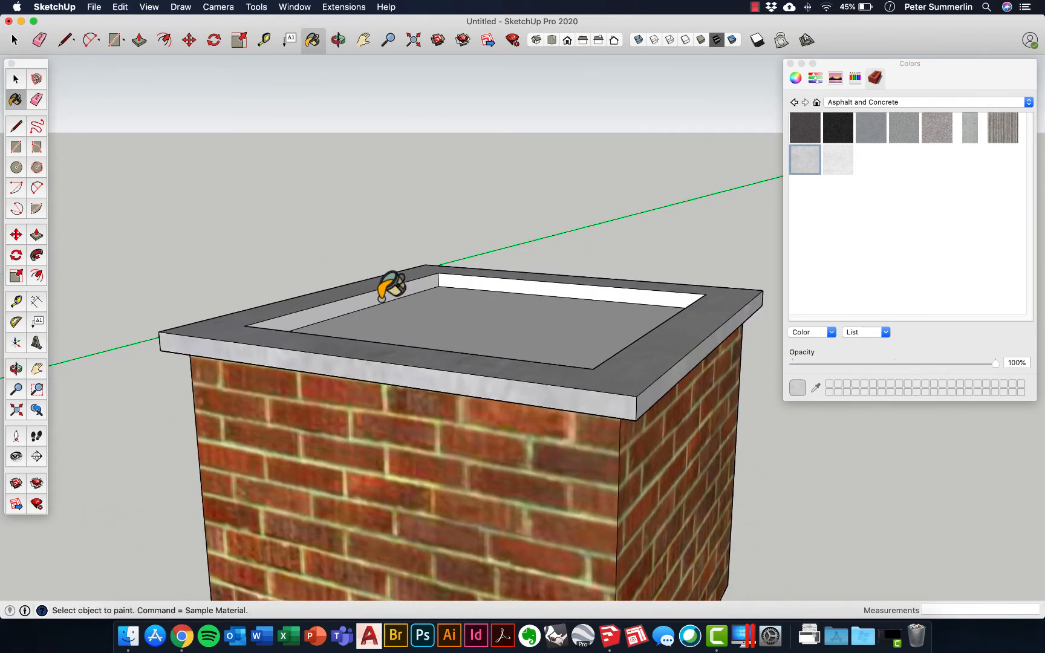
Paint the rim's inner side faces and its still unpainted outer edge face with the same light gray concrete.
click(381, 298)
click(469, 281)
mouse_move(276, 327)
middle_down()
mouse_move(457, 323)
mouse_move(532, 305)
middle_up()
click(410, 361)
click(592, 289)
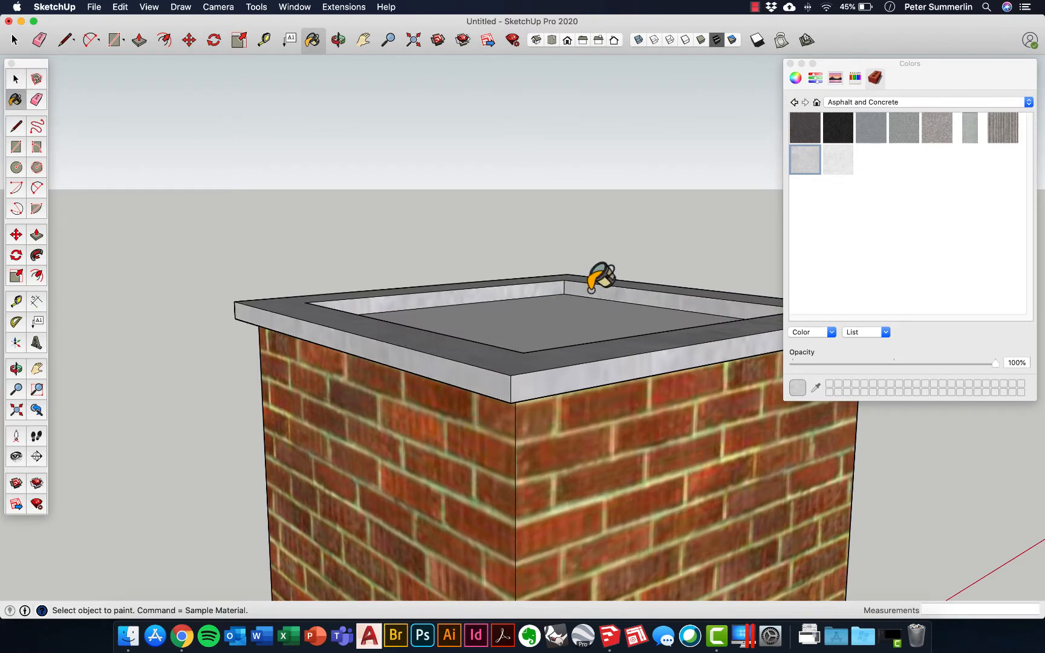
Paint the recessed face inside the box's rim with a dark brown swatch from the Colors materials to represent soil.
middle_drag(591, 289, 635, 225)
click(934, 103)
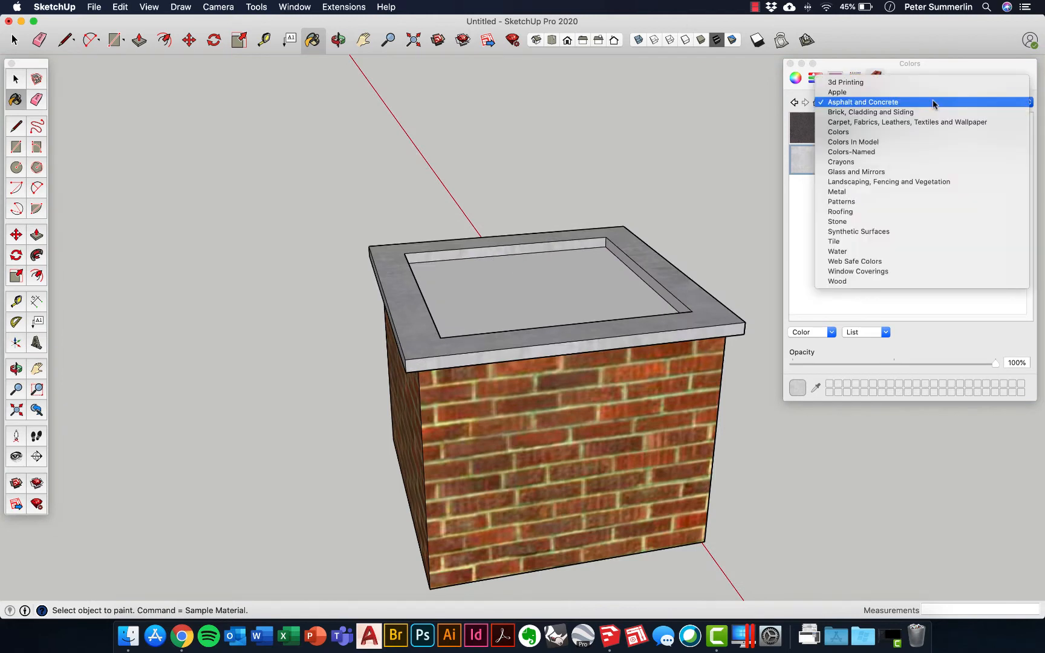
click(924, 182)
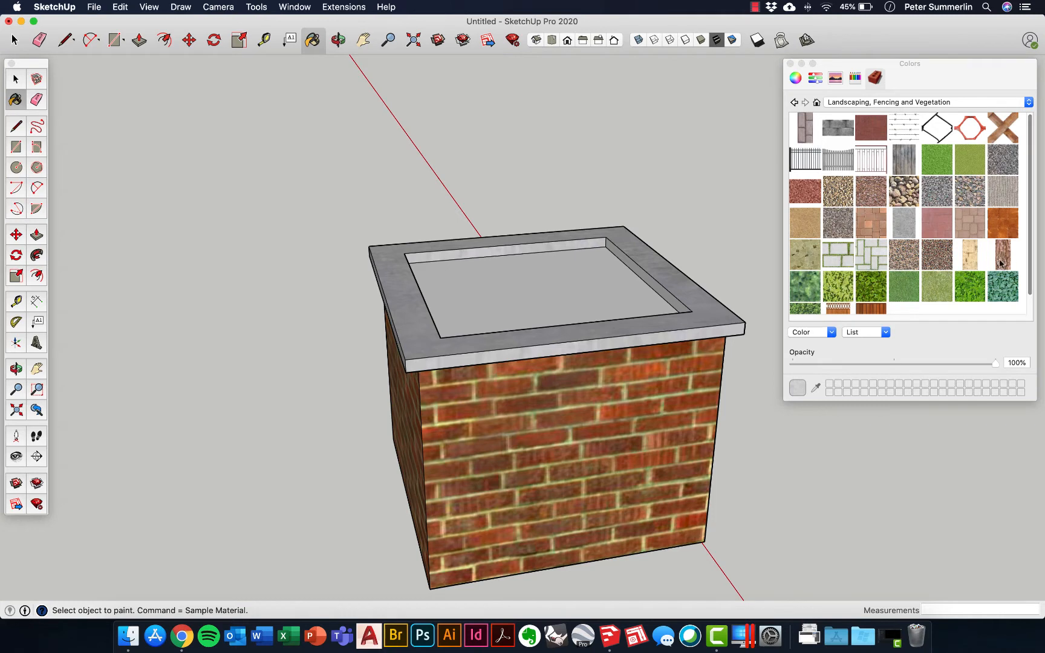
scroll(907, 266, down, 2)
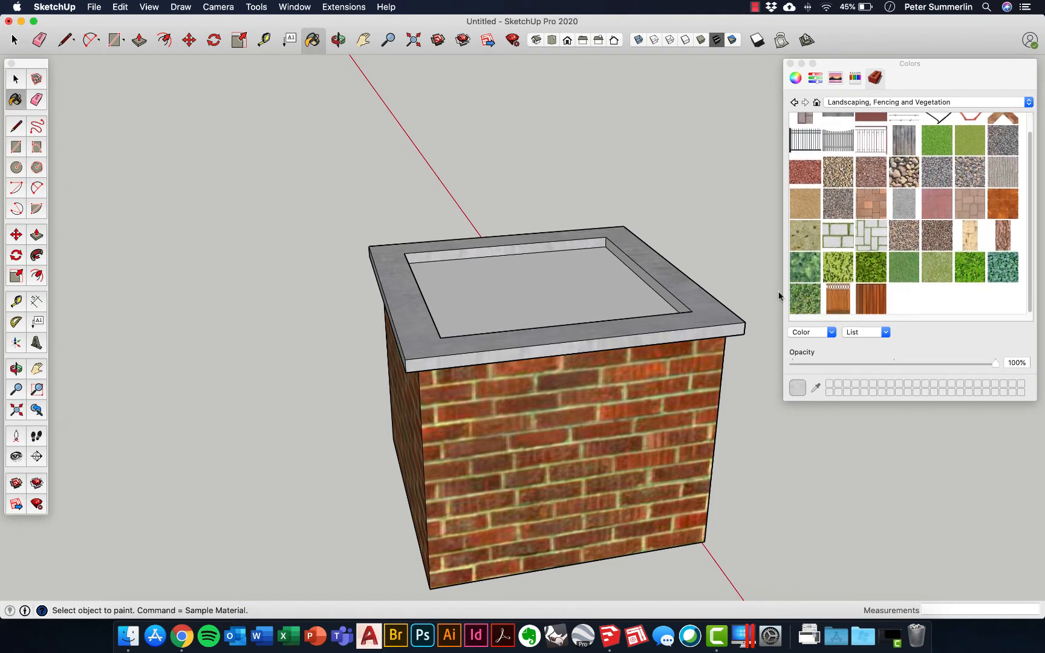
scroll(879, 197, up, 1)
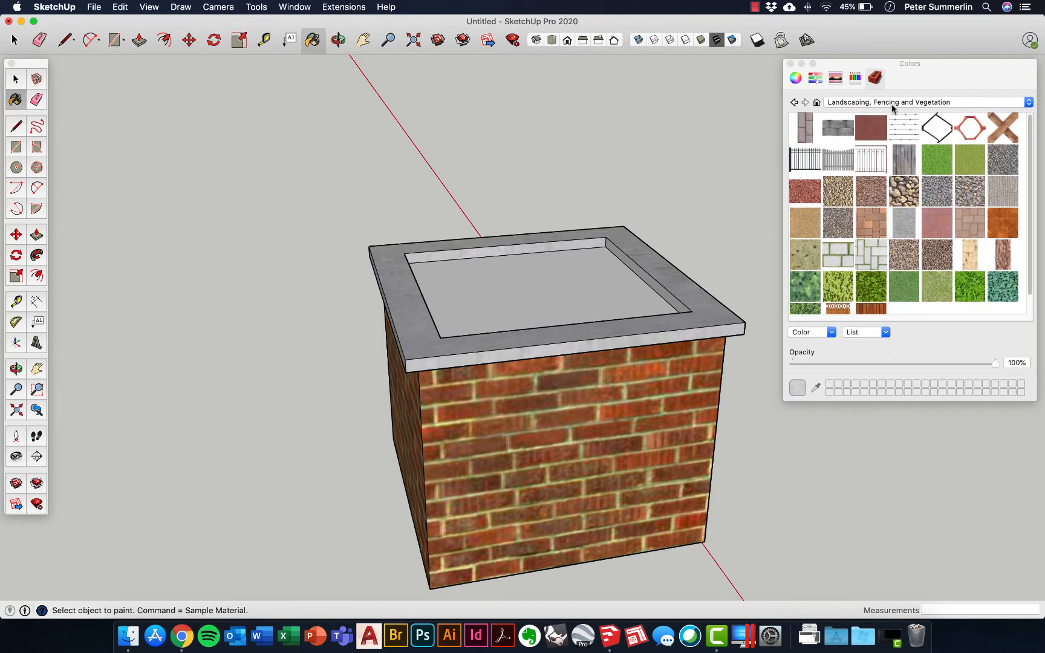
click(893, 102)
click(841, 59)
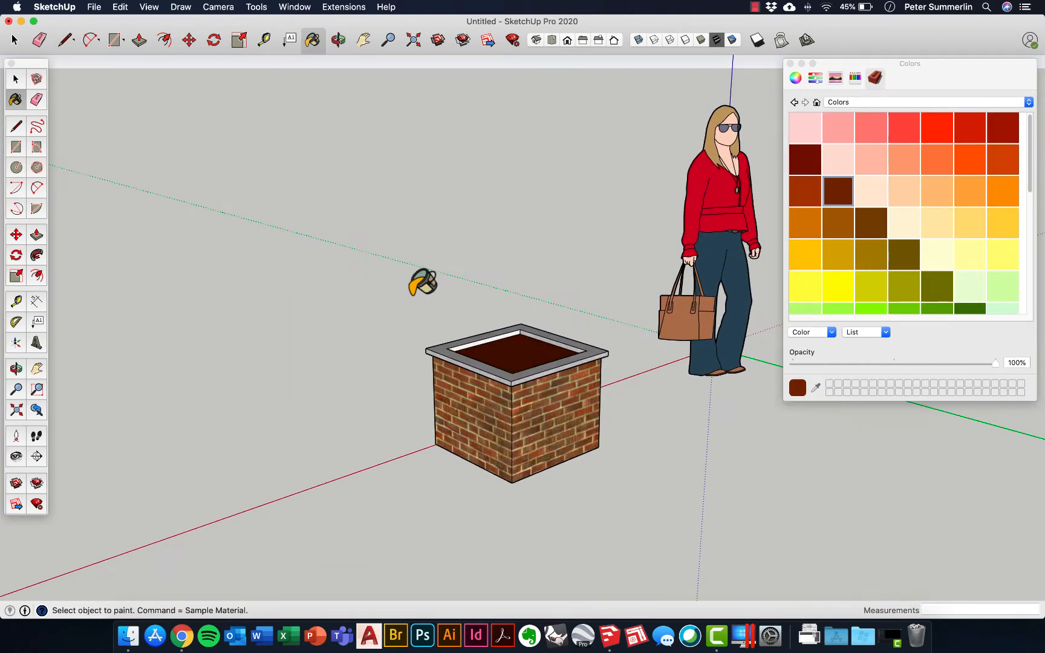
Close the materials window and search 3D Warehouse for "black eyed susan".
click(16, 79)
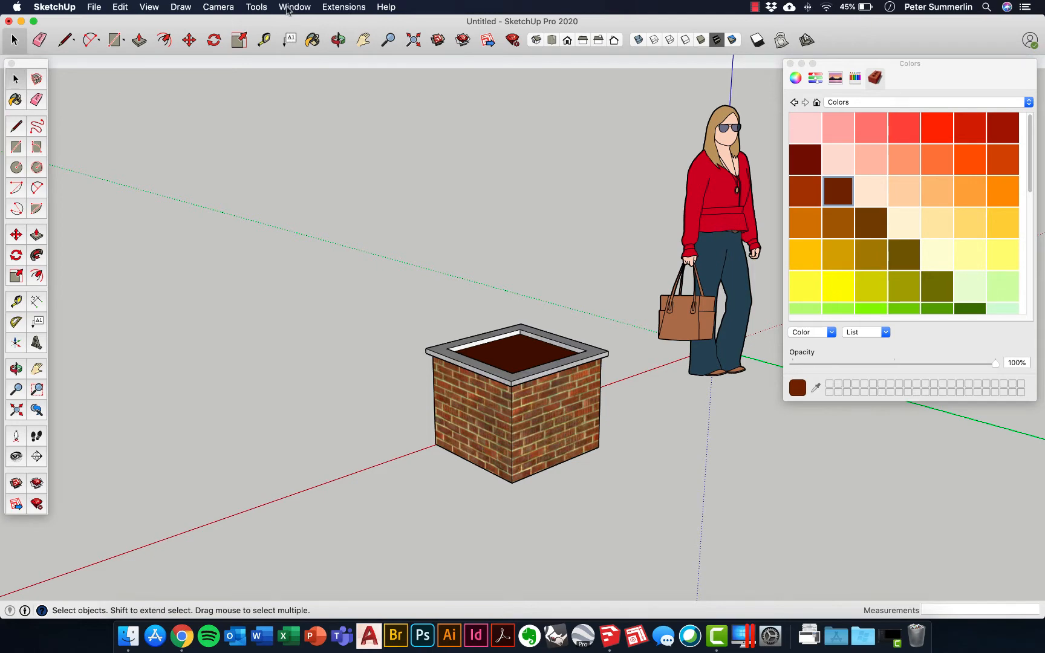
click(306, 7)
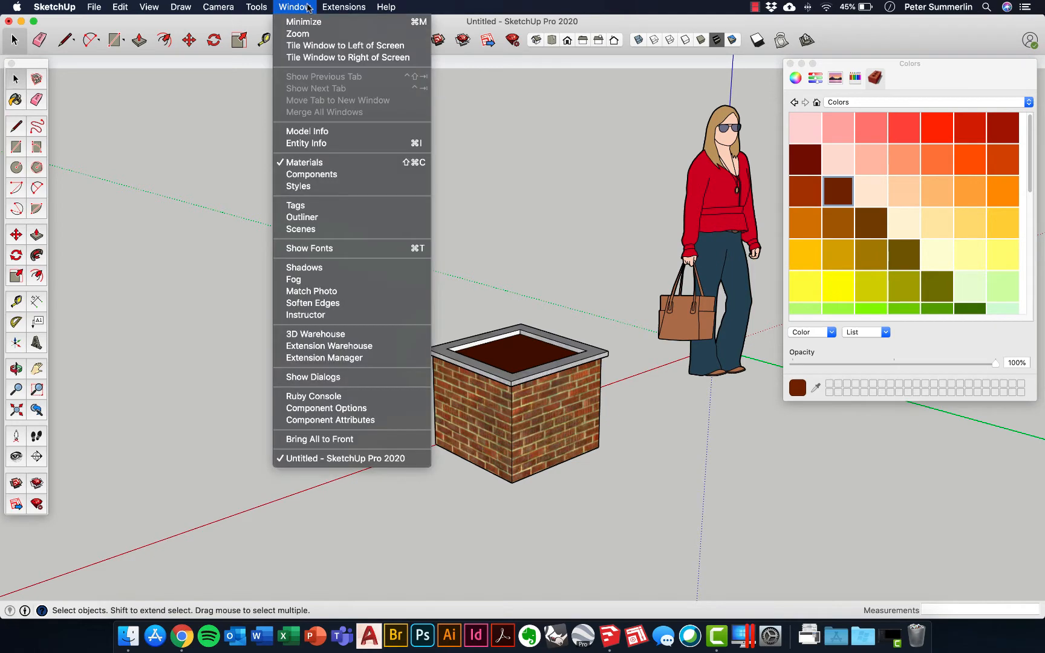
click(324, 342)
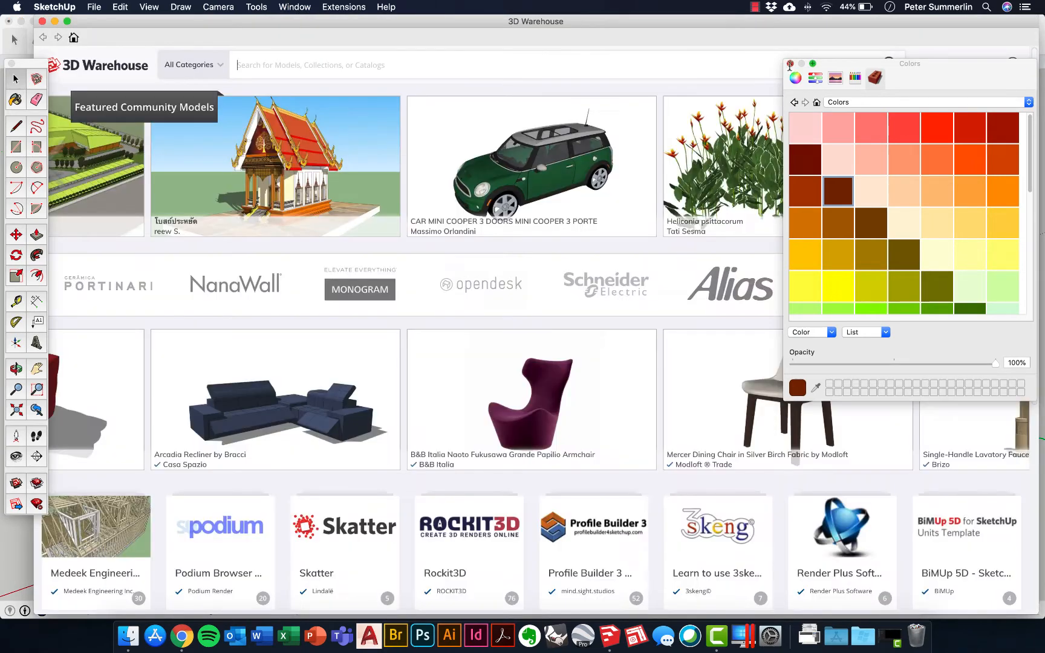
click(790, 63)
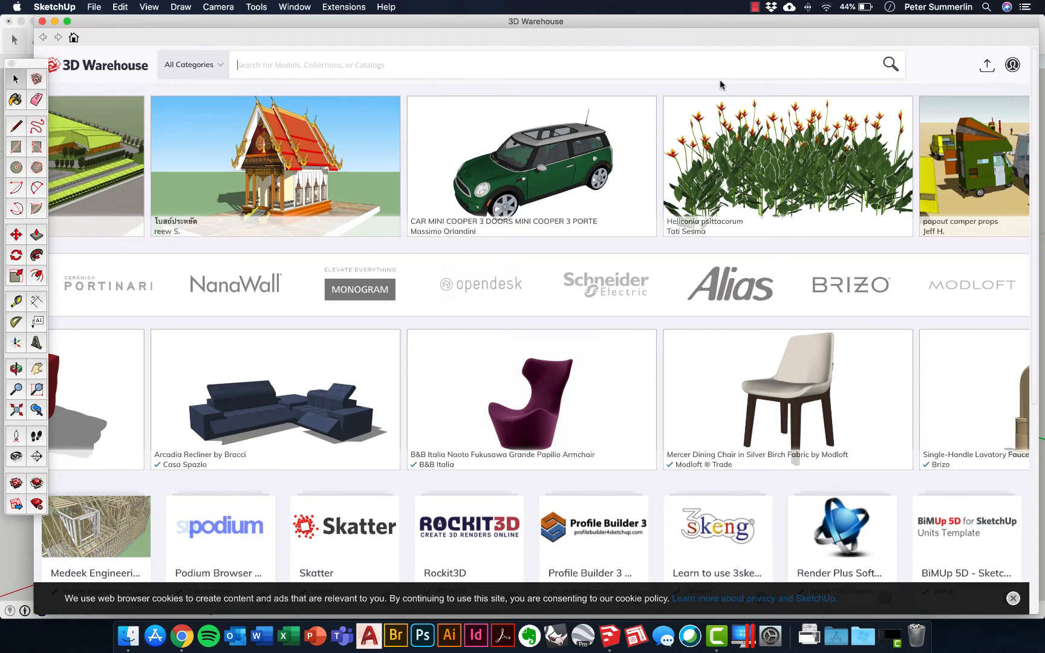
text(black eyed)
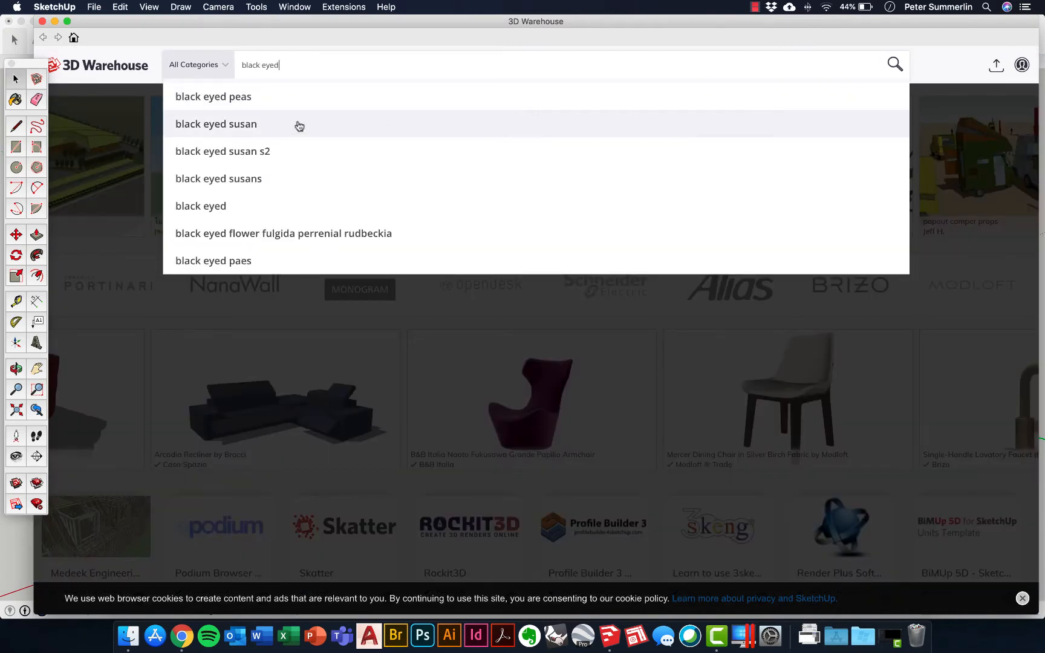
click(236, 130)
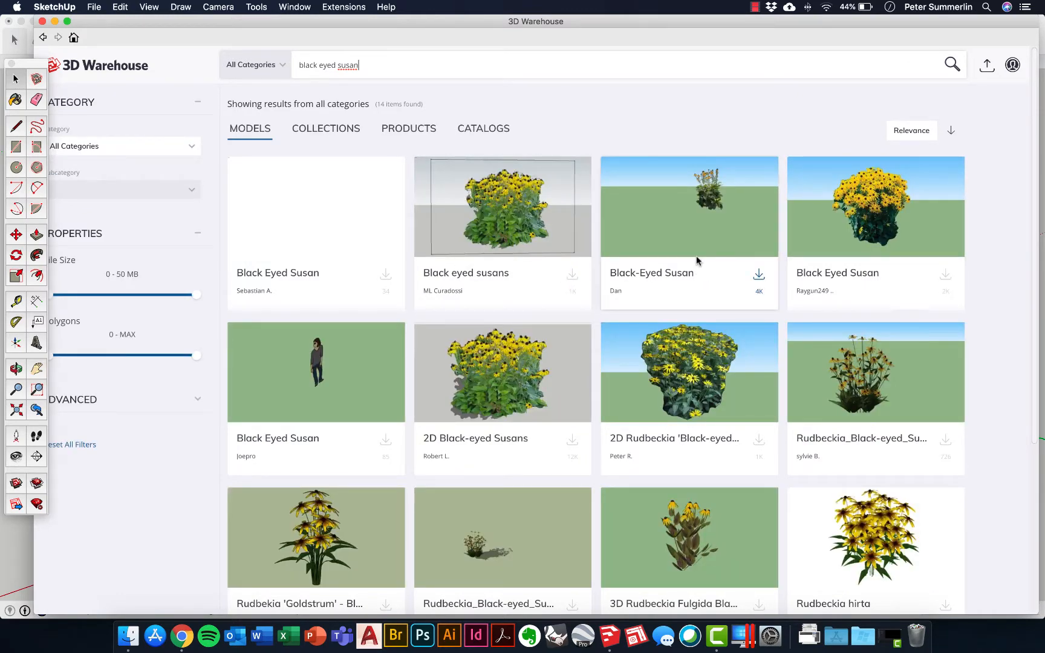
Download the Rudbeckia hirta model from the search results and place it in the scene beside the box.
scroll(770, 219, down, 3)
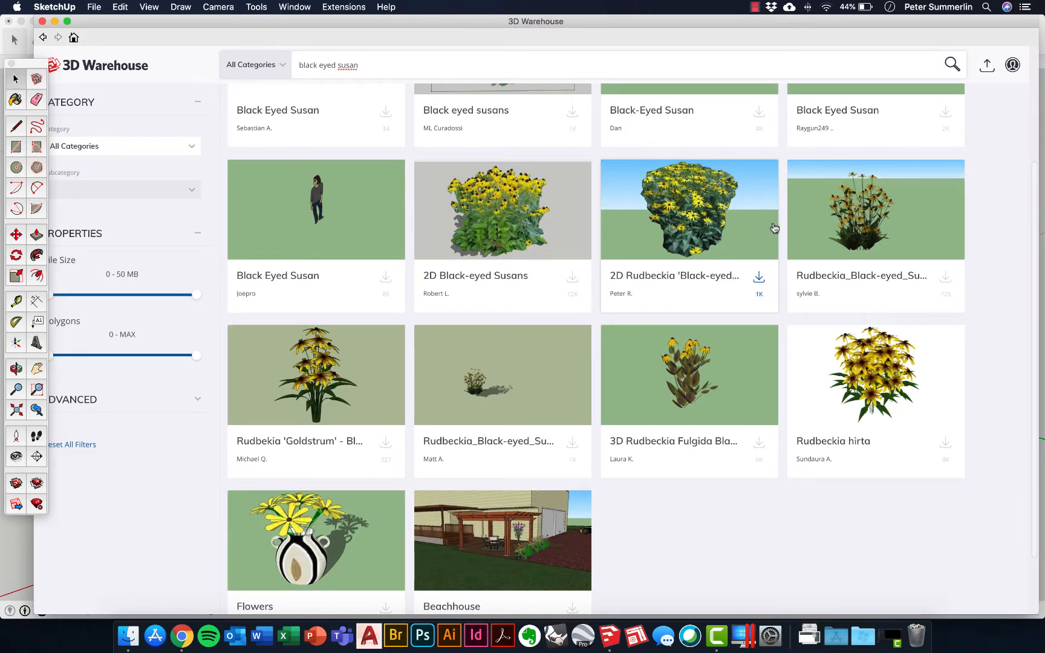
scroll(777, 242, up, 3)
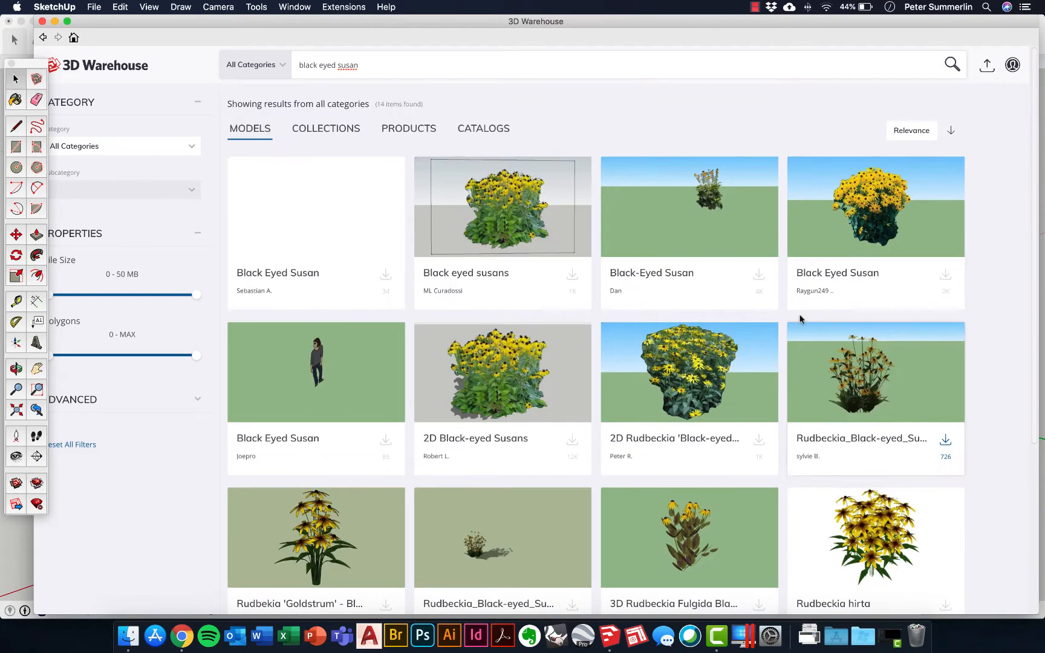
scroll(757, 257, down, 3)
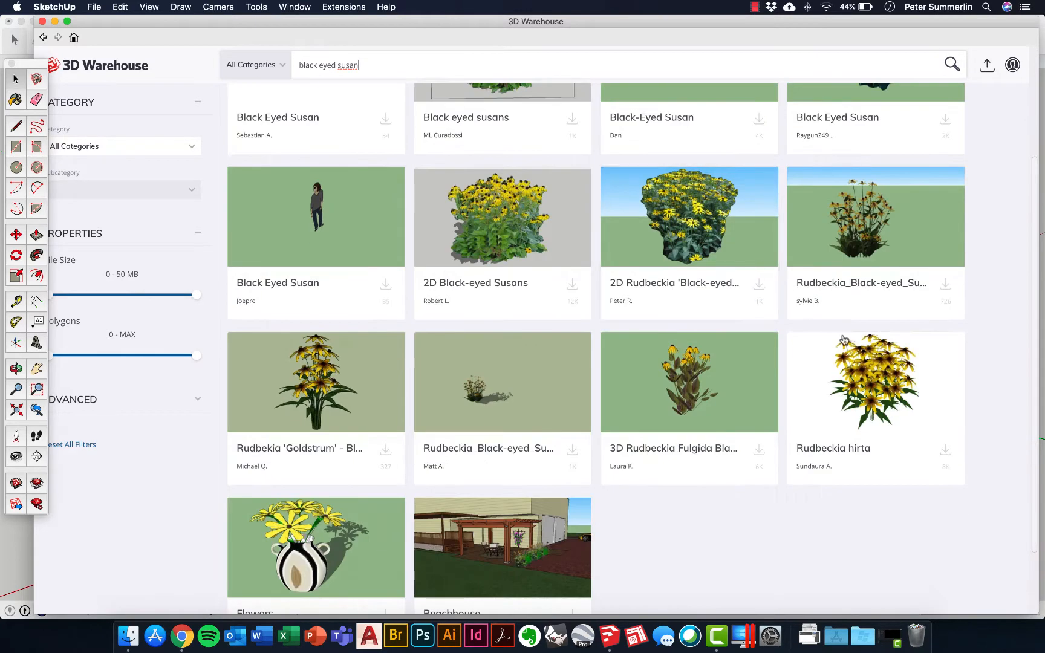
click(947, 459)
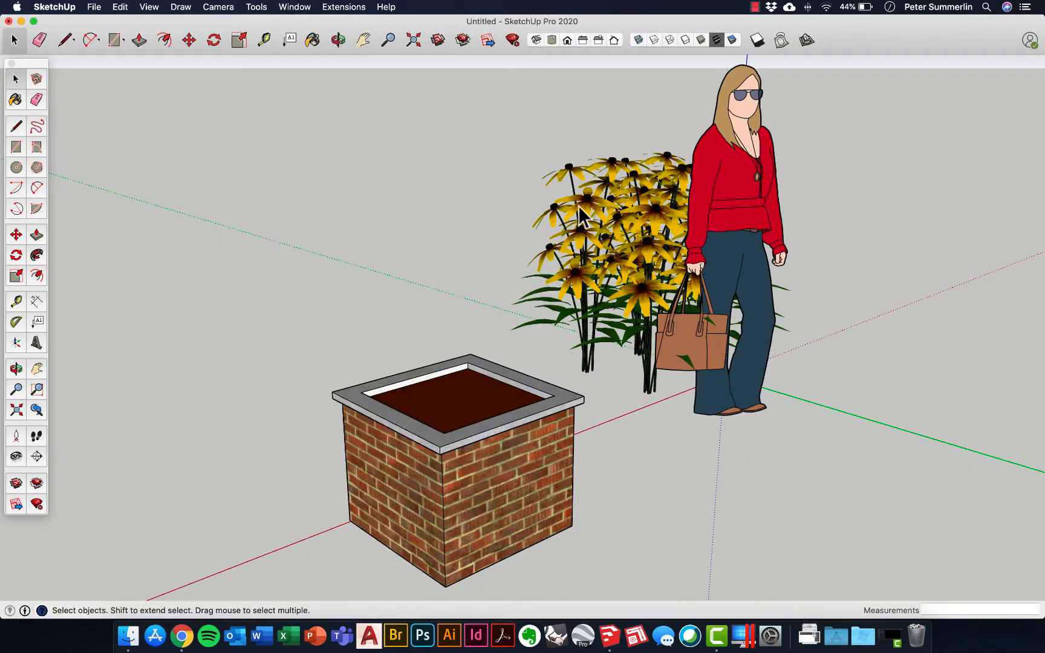
Try to move the flower model into the planter box, picking it up by one of its blooms.
click(595, 261)
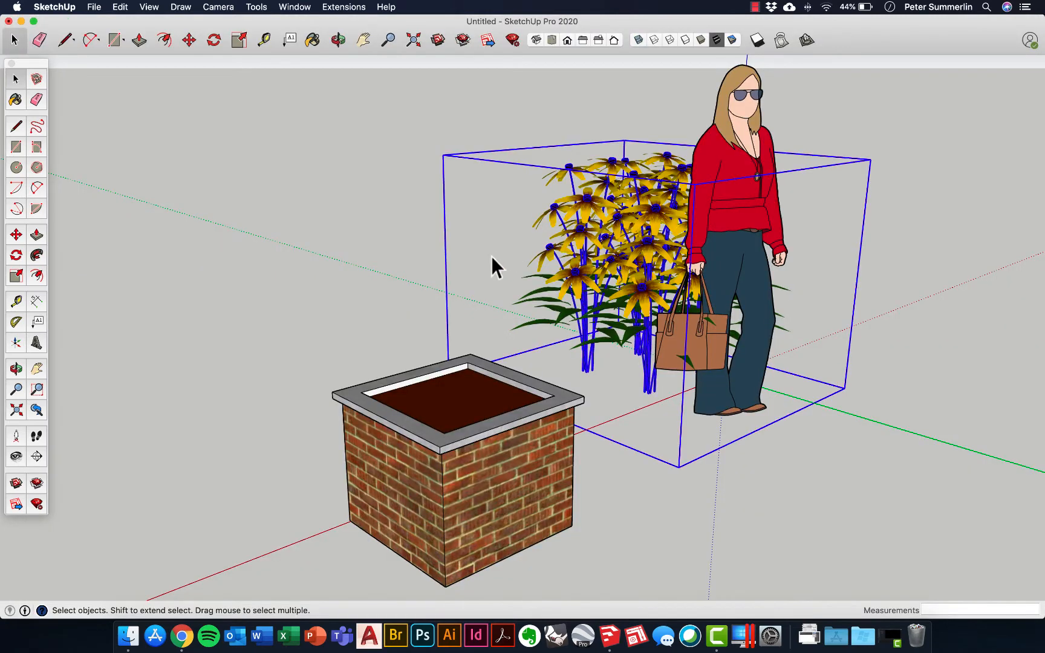
click(189, 40)
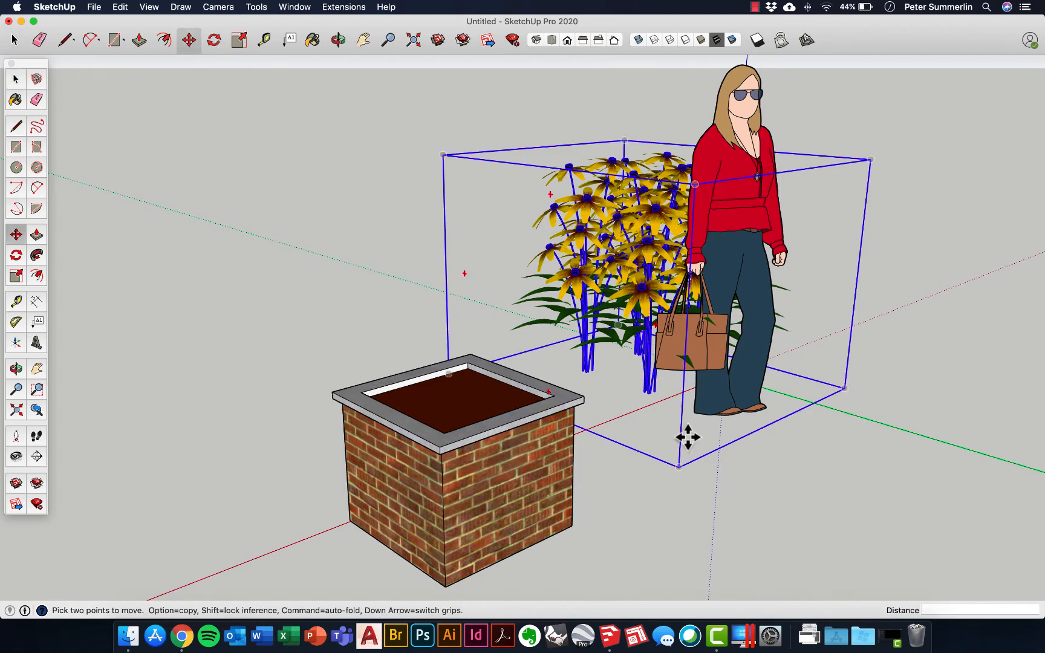
scroll(604, 369, down, 5)
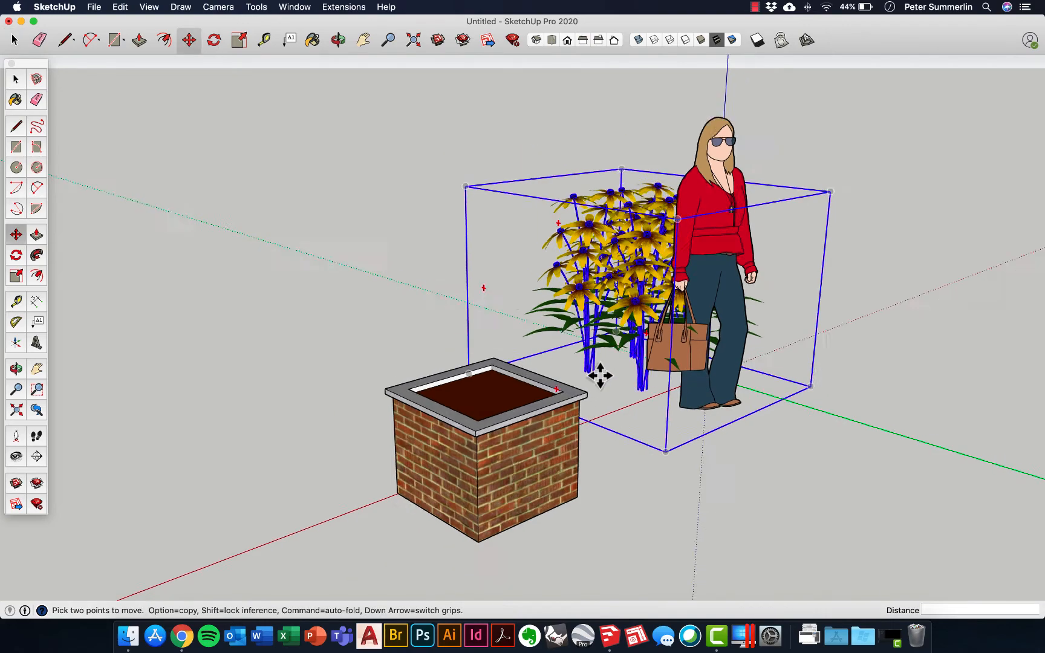
mouse_move(605, 370)
middle_down()
mouse_move(758, 357)
mouse_move(696, 363)
middle_up()
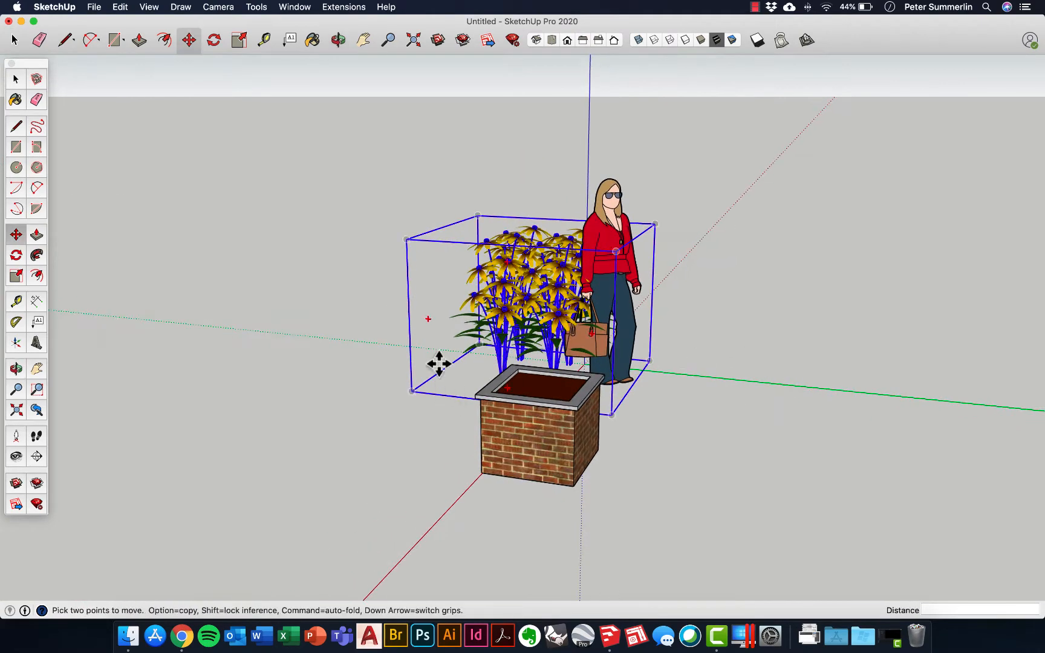
scroll(439, 364, up, 10)
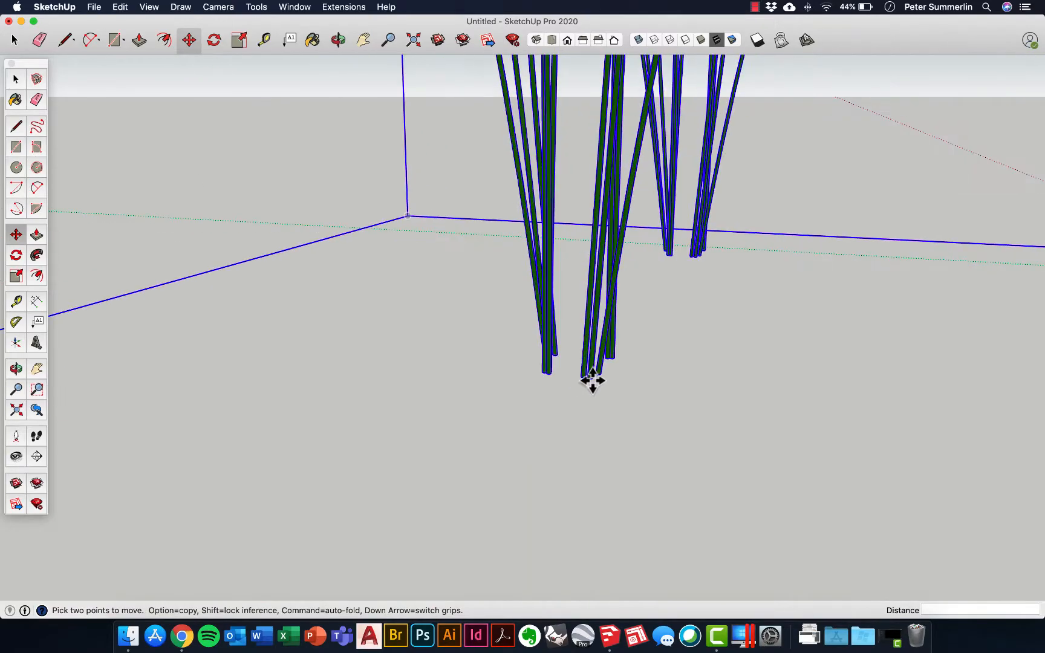
scroll(593, 381, down, 5)
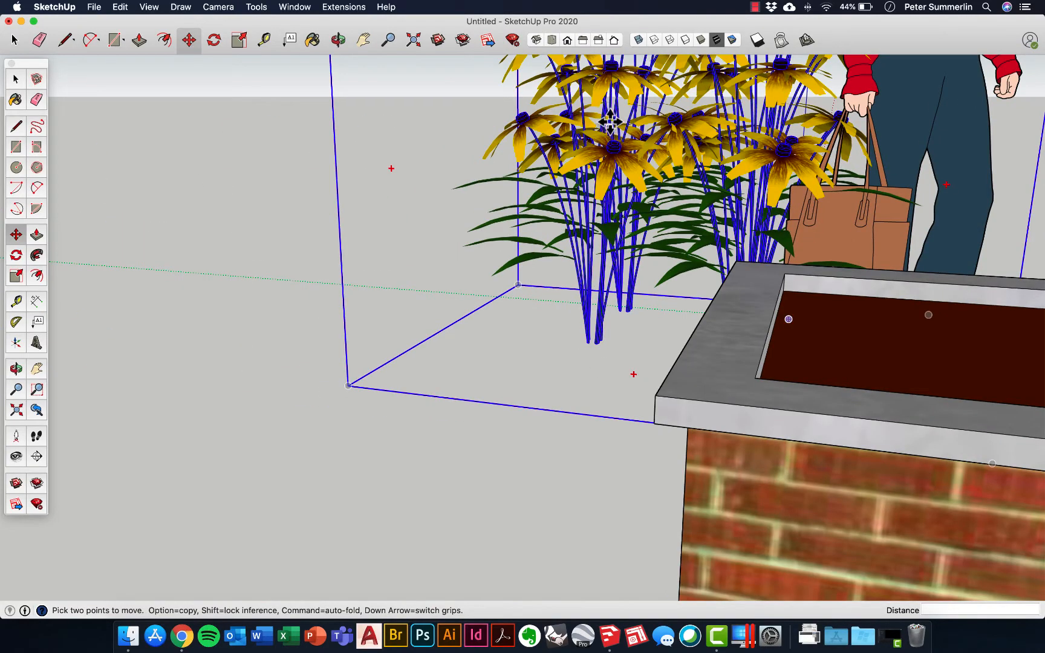
click(610, 123)
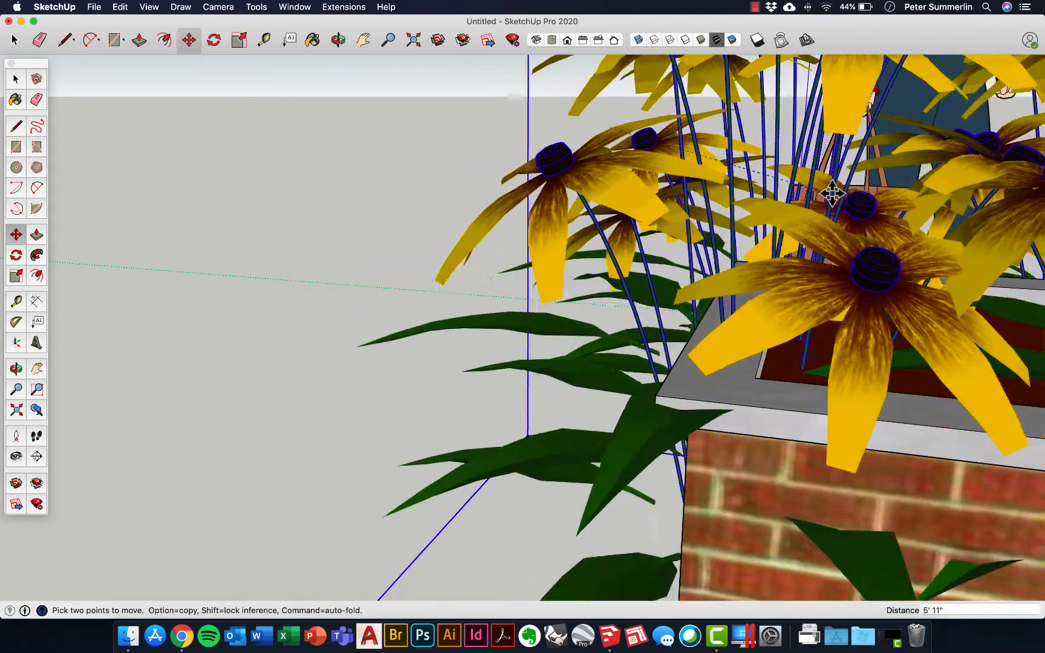
middle_drag(689, 165, 670, 127)
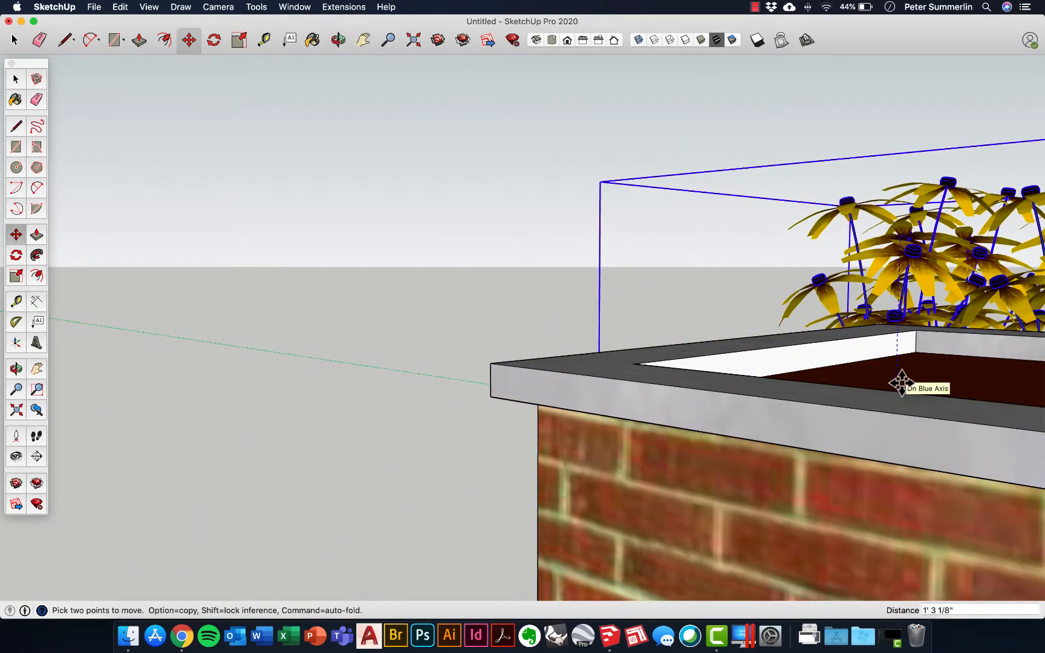
middle_drag(828, 387, 674, 424)
scroll(675, 424, down, 3)
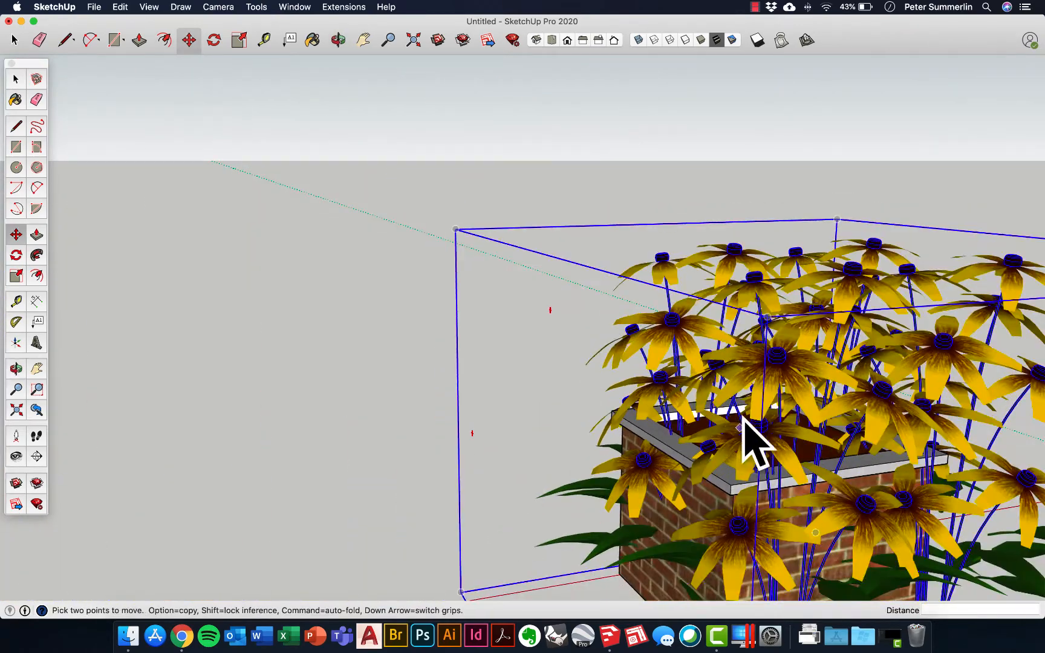
middle_drag(735, 443, 772, 407)
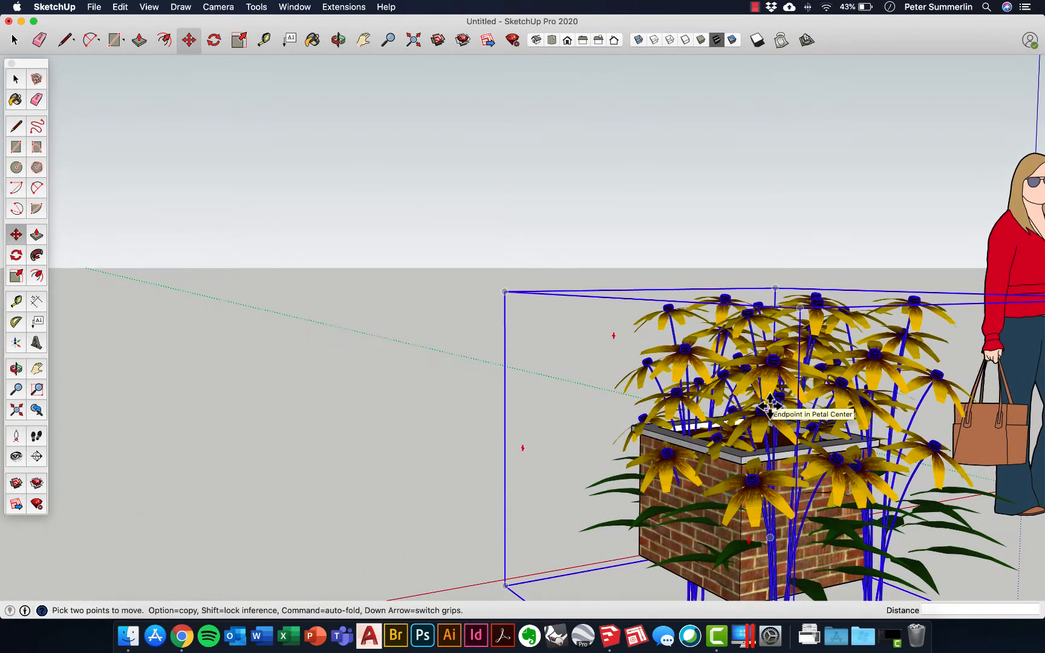
key(Escape)
Move the flower model by the base of a front stem onto the dark brown face inside the planter's rim.
middle_drag(839, 443, 980, 413)
scroll(637, 434, up, 5)
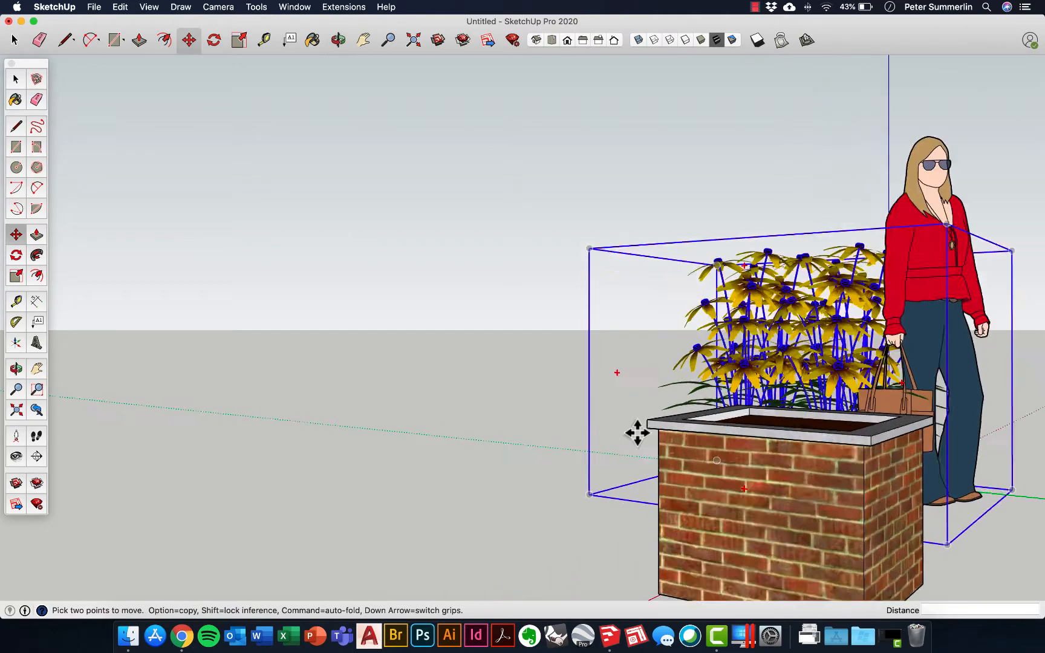
middle_drag(641, 435, 750, 446)
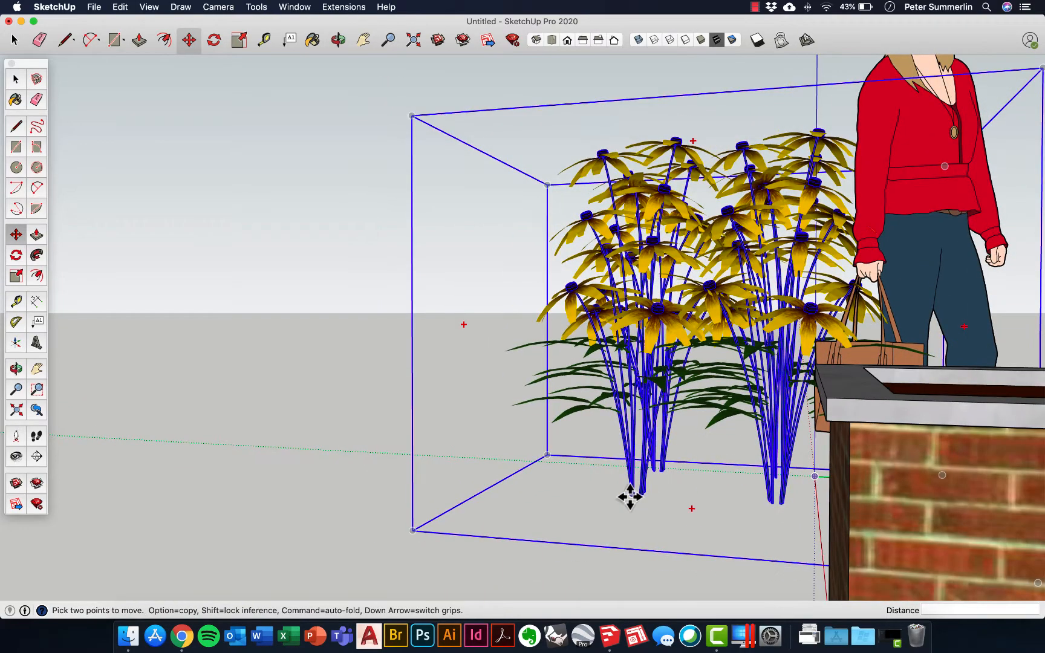
click(631, 496)
scroll(630, 491, down, 5)
middle_drag(592, 452, 525, 568)
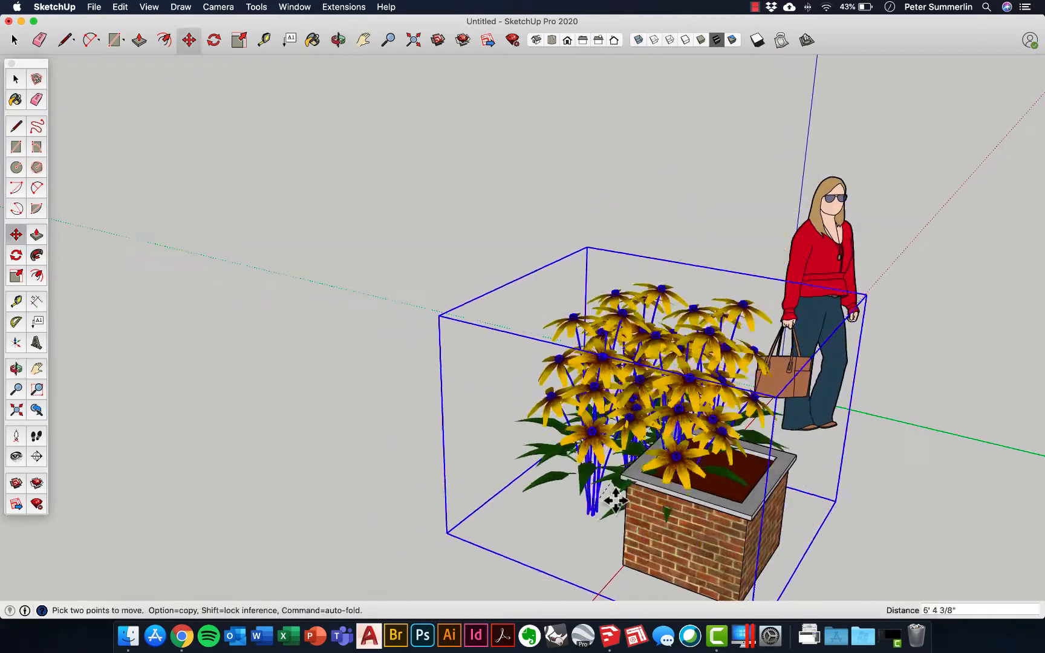
scroll(682, 469, up, 4)
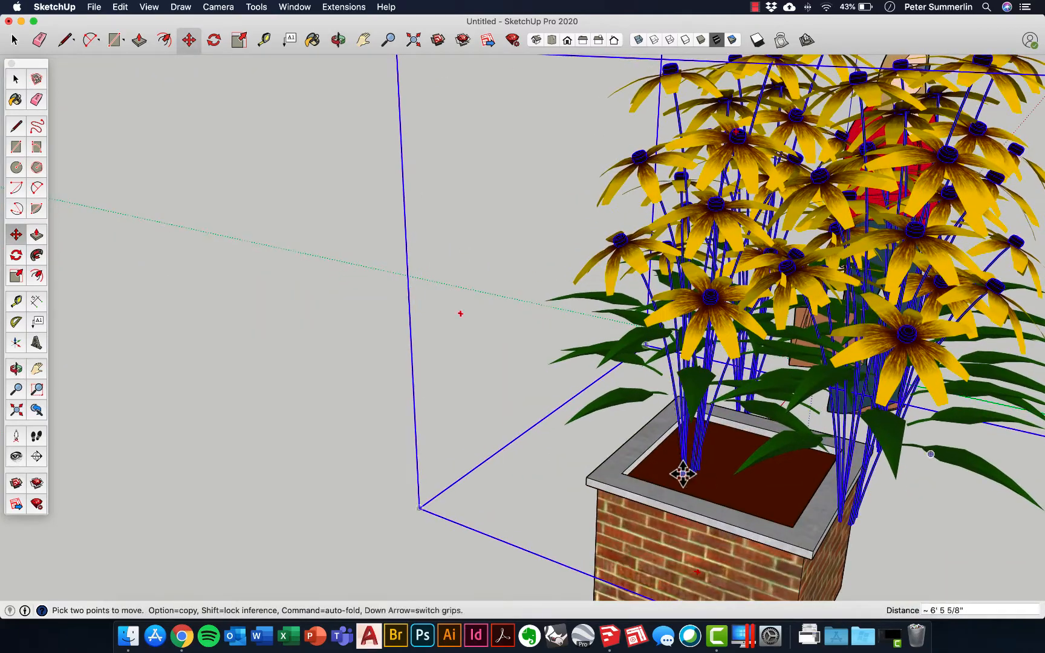
click(682, 473)
scroll(612, 425, down, 6)
middle_drag(534, 366, 592, 468)
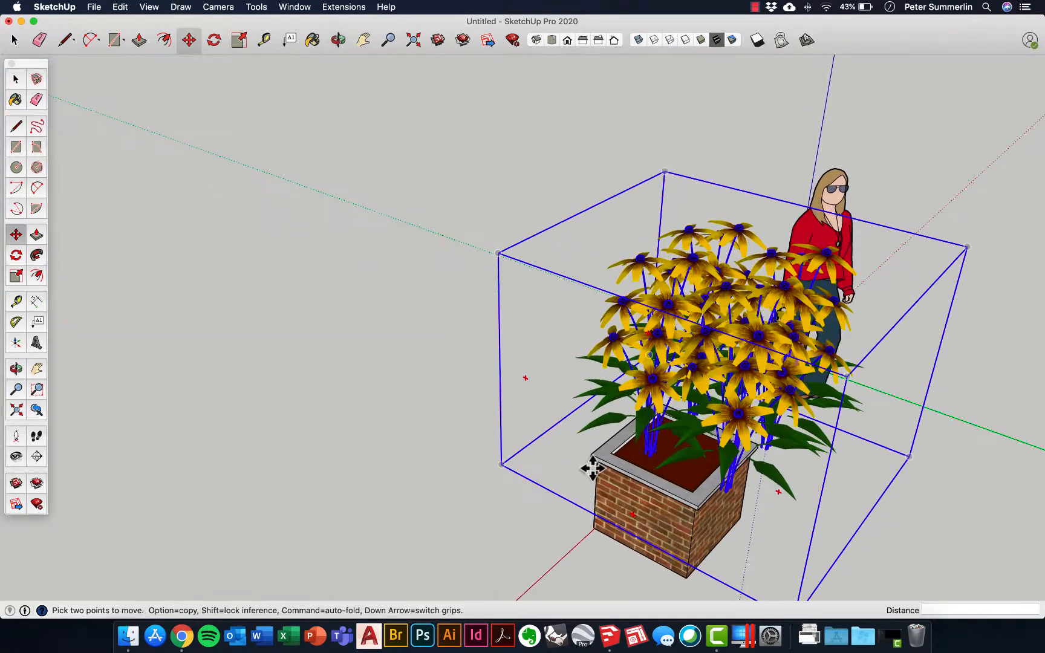
Scale the flower model down uniformly from a corner grip to about 0.56.
click(238, 41)
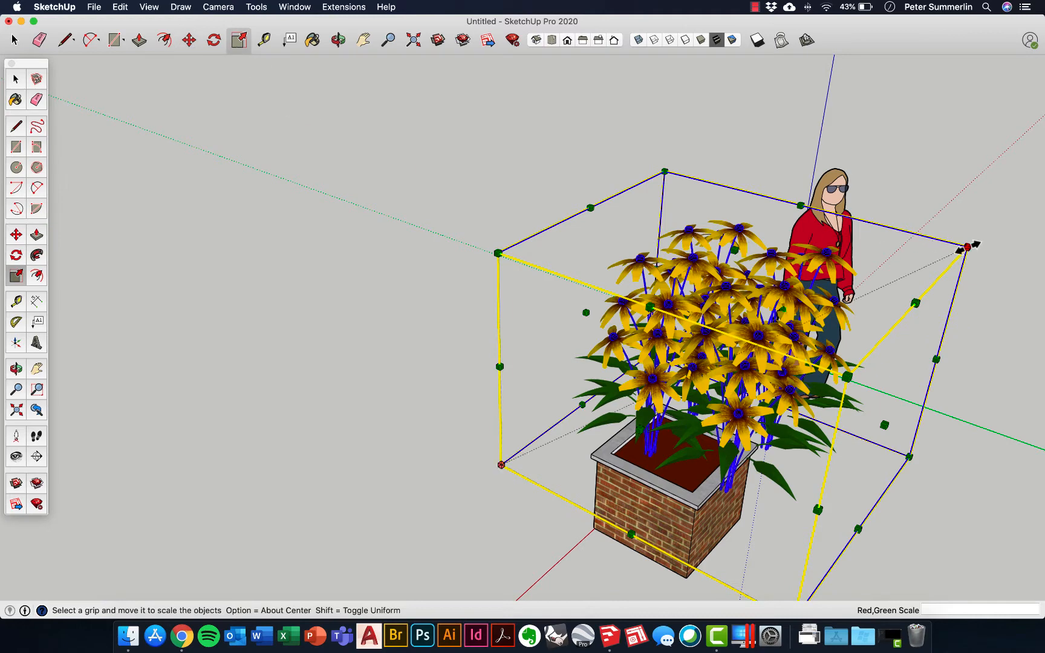
drag(968, 247, 750, 353)
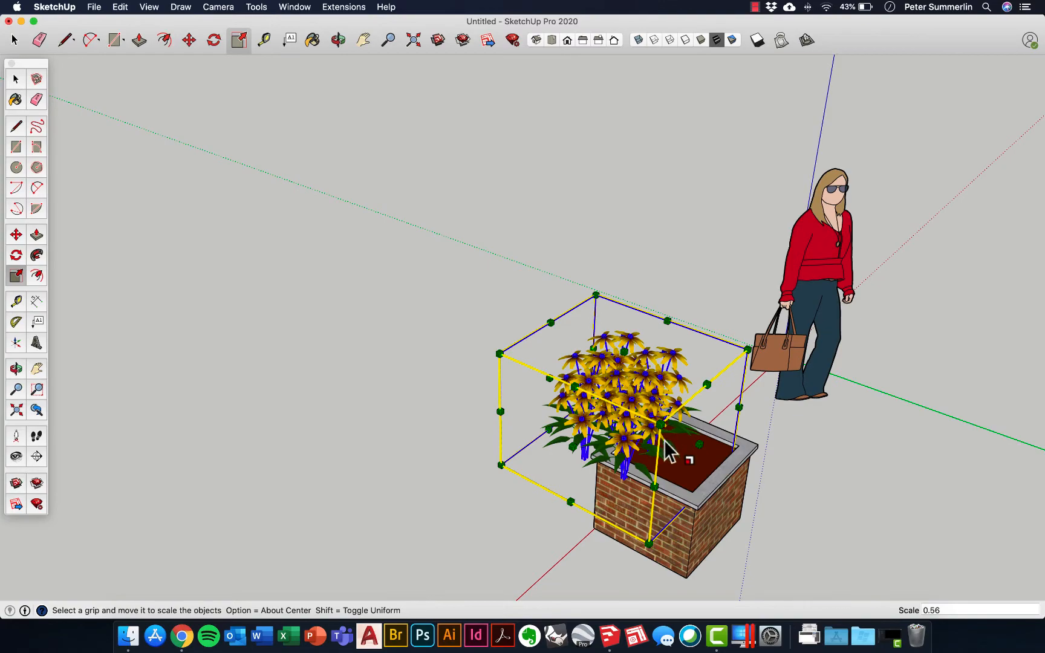
scroll(666, 451, up, 5)
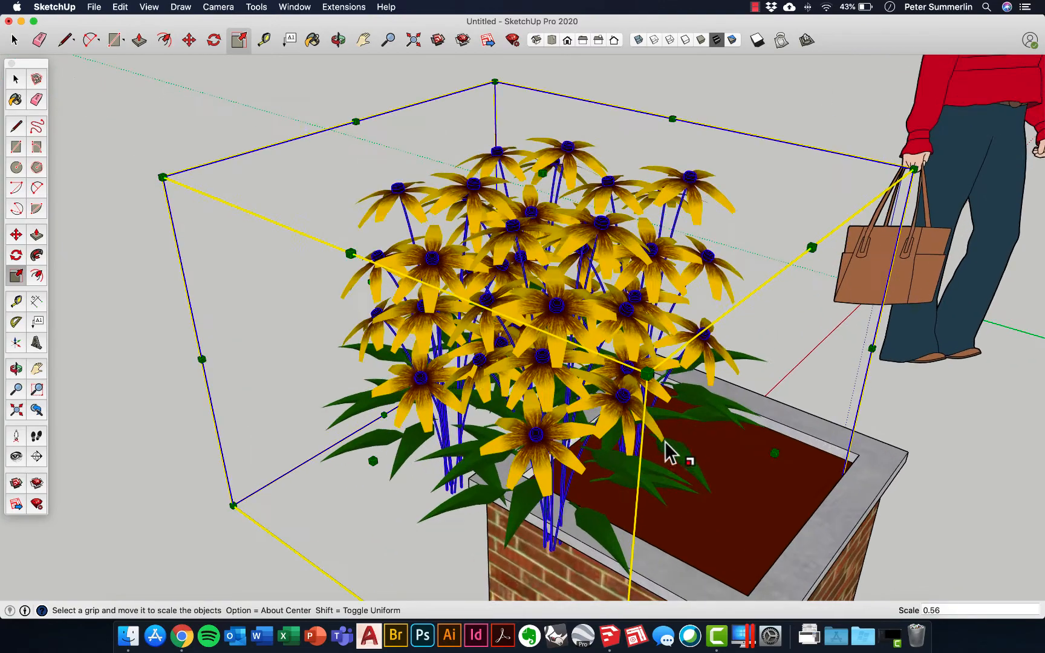
Move the scaled flower model by a stem so its plants stand on the soil inside the planter's rim.
click(189, 40)
middle_drag(526, 490, 649, 370)
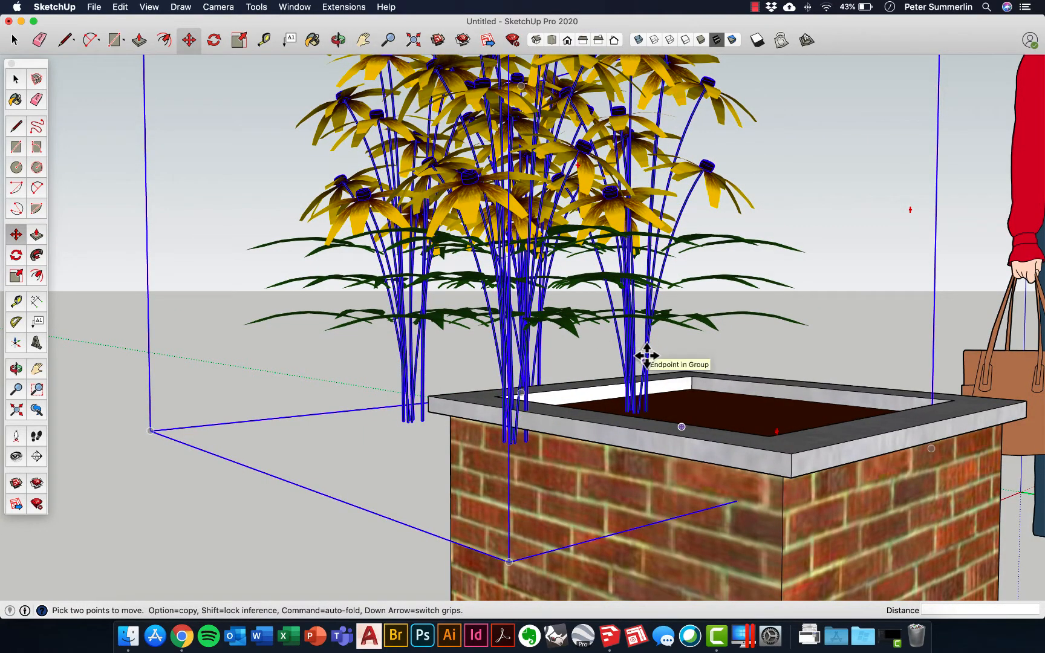
click(647, 356)
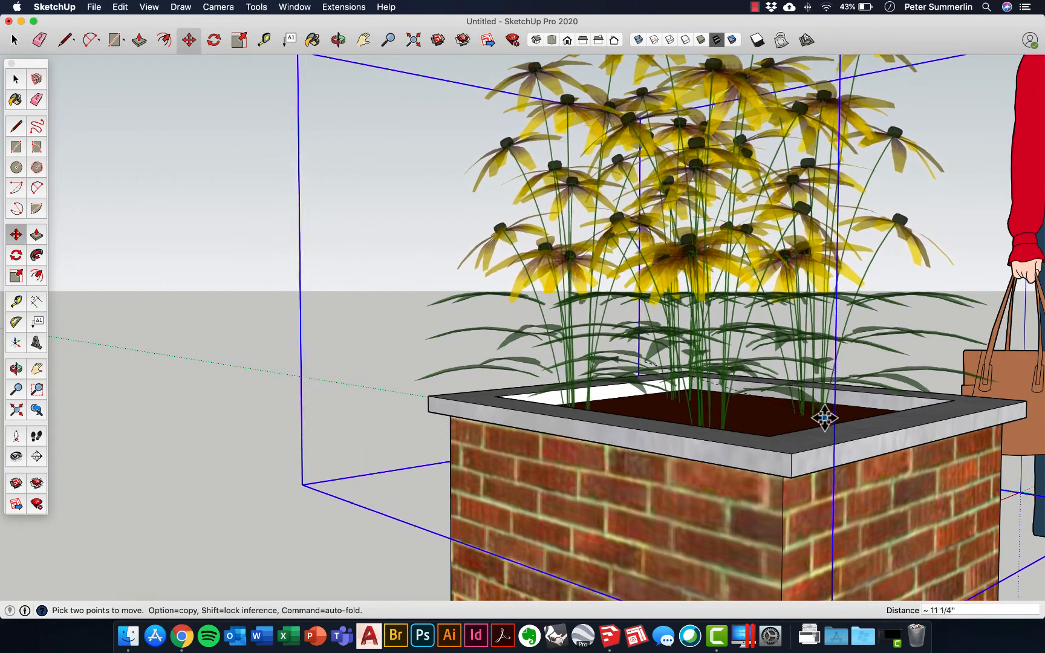
click(763, 411)
middle_drag(763, 411, 853, 501)
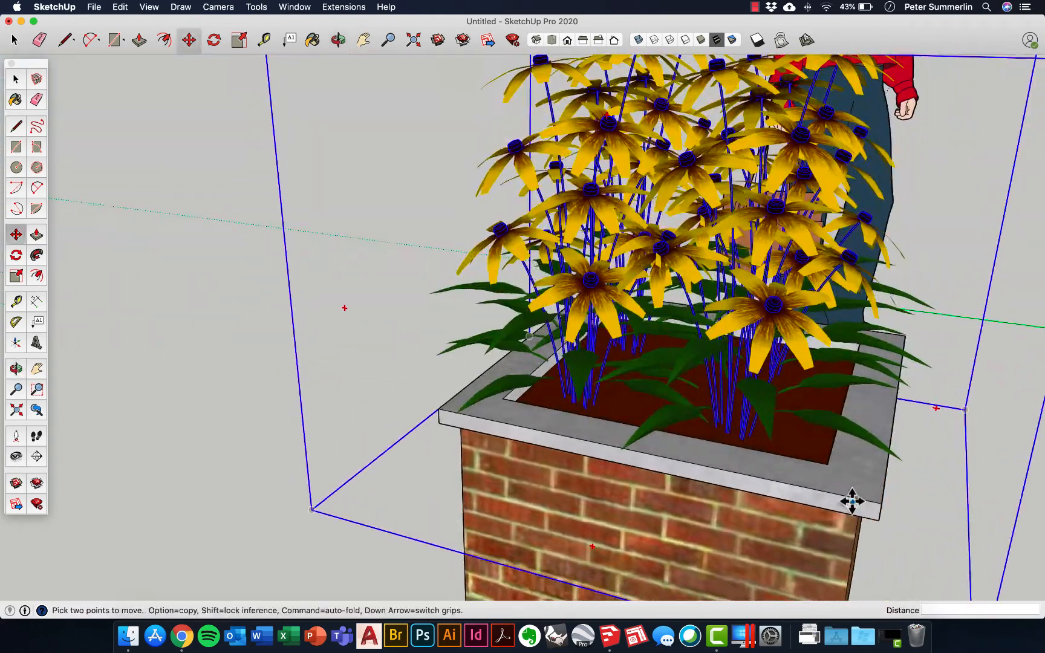
scroll(853, 501, down, 4)
Scale the flower model uniformly to about 0.94, and reduce its height along the blue axis.
click(239, 44)
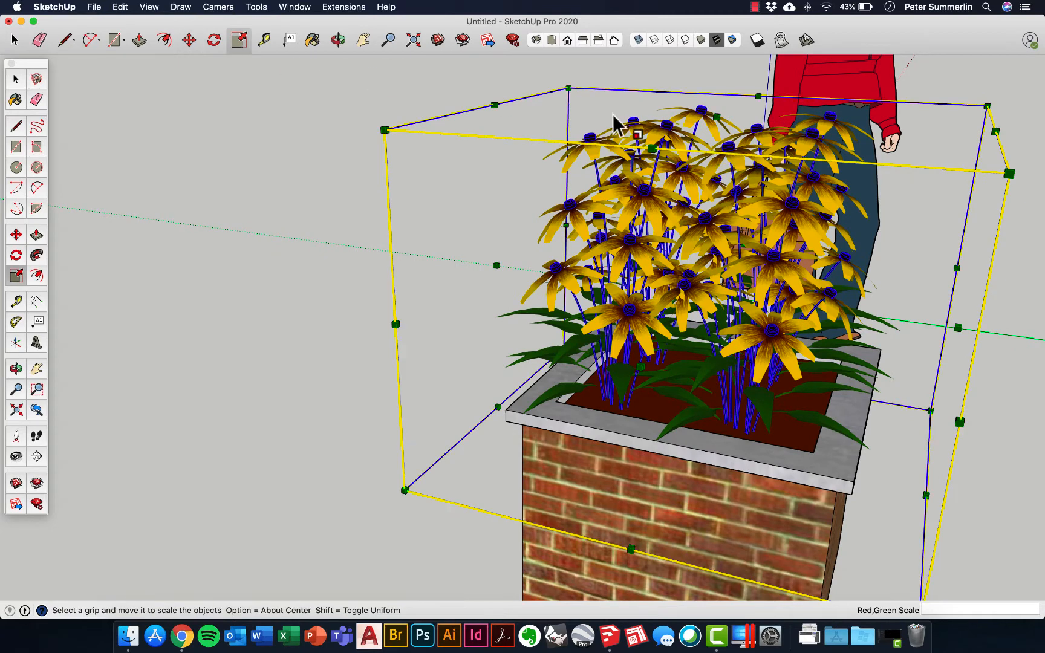
drag(566, 75, 583, 98)
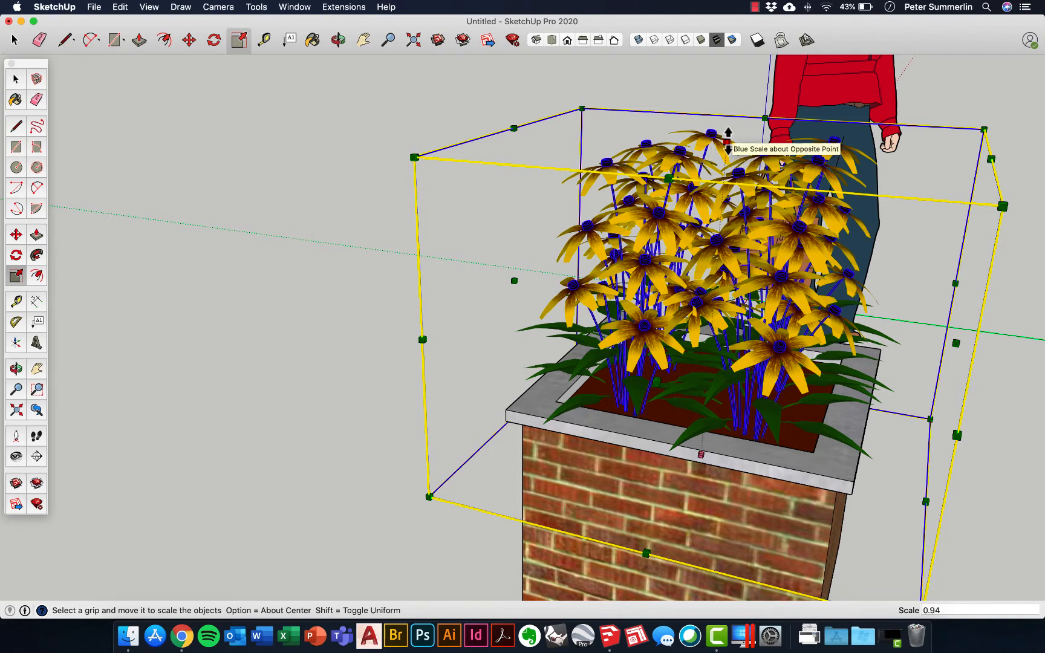
drag(727, 141, 725, 202)
middle_drag(720, 429, 715, 339)
scroll(730, 376, up, 8)
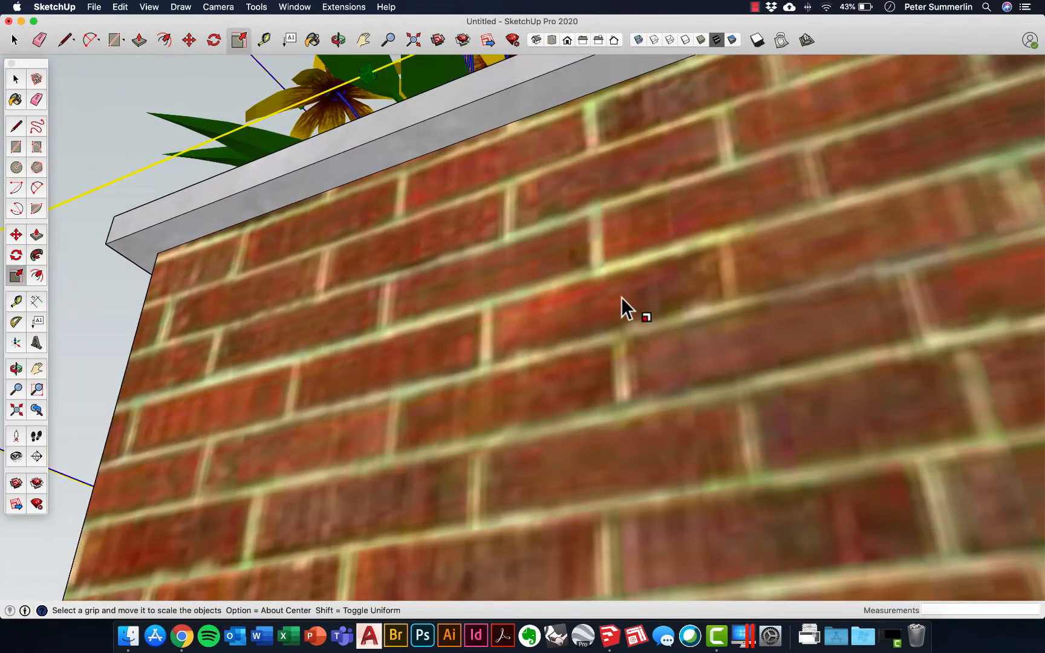
scroll(621, 297, down, 8)
middle_drag(607, 264, 543, 279)
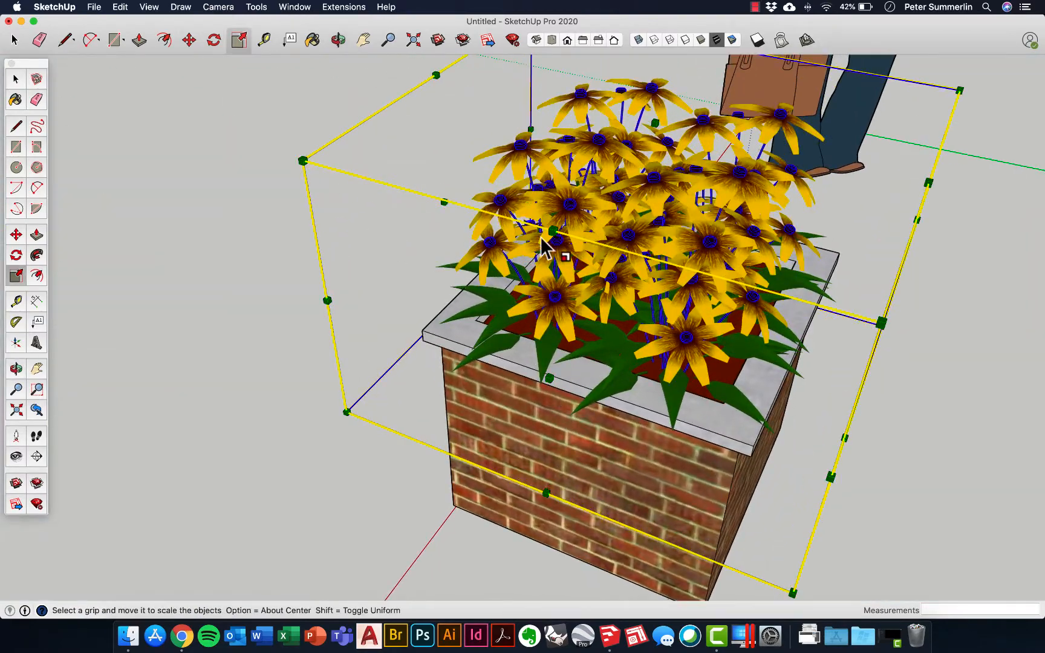
mouse_move(653, 216)
middle_down()
mouse_move(430, 212)
mouse_move(476, 231)
mouse_move(468, 225)
middle_up()
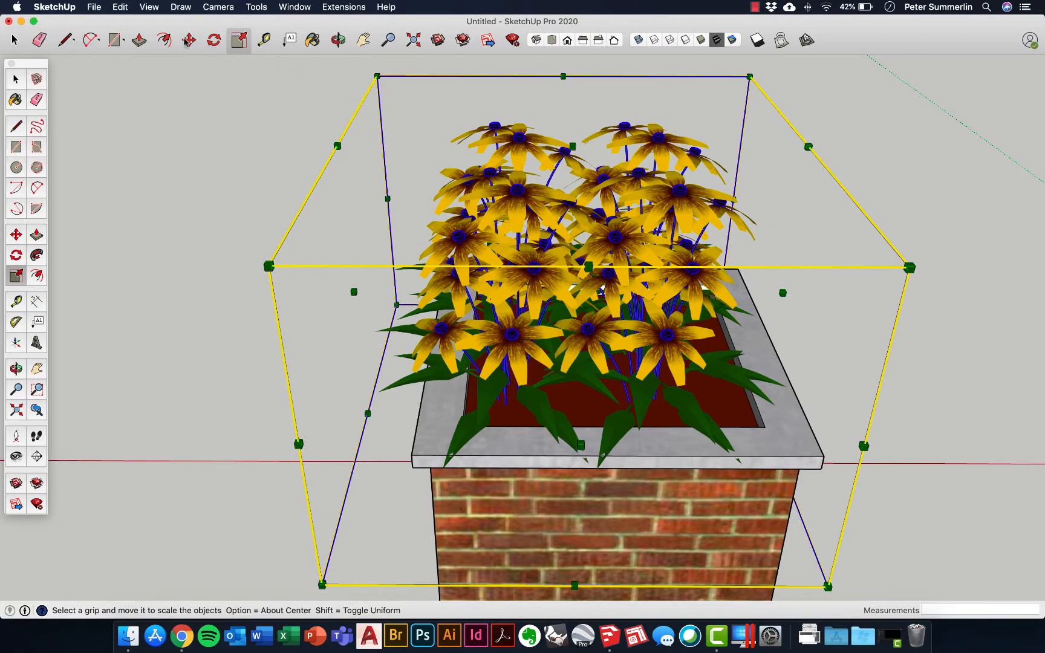
Shift the flower model about 2 1/16" sideways, parallel to the planter's front edge, to centre it over the soil.
key(m)
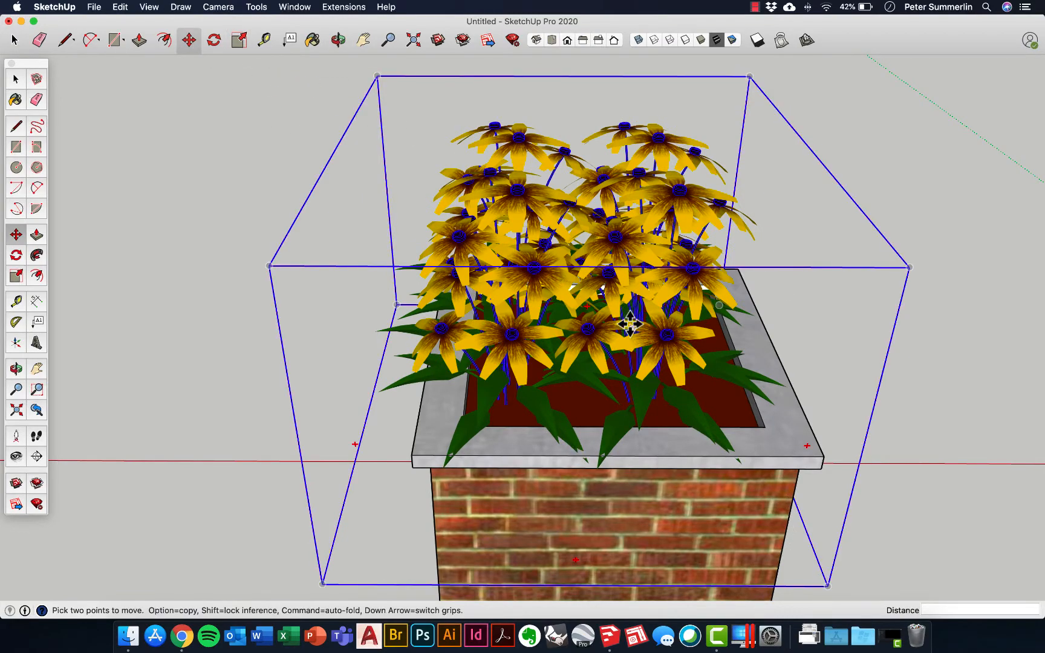
middle_drag(631, 324, 596, 184)
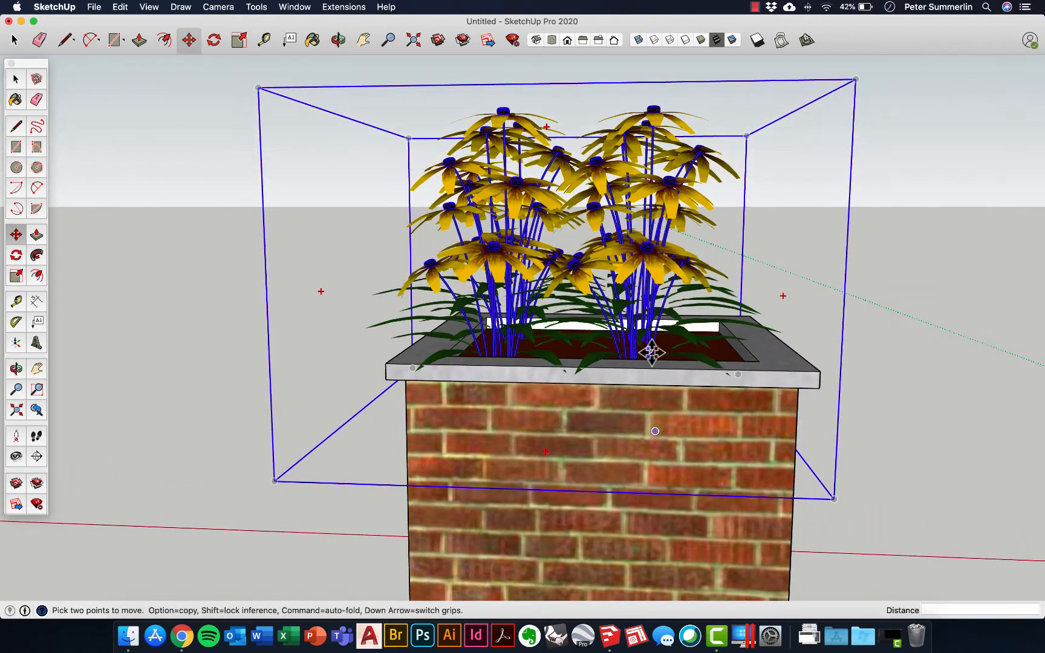
middle_drag(651, 355, 620, 390)
scroll(620, 390, up, 3)
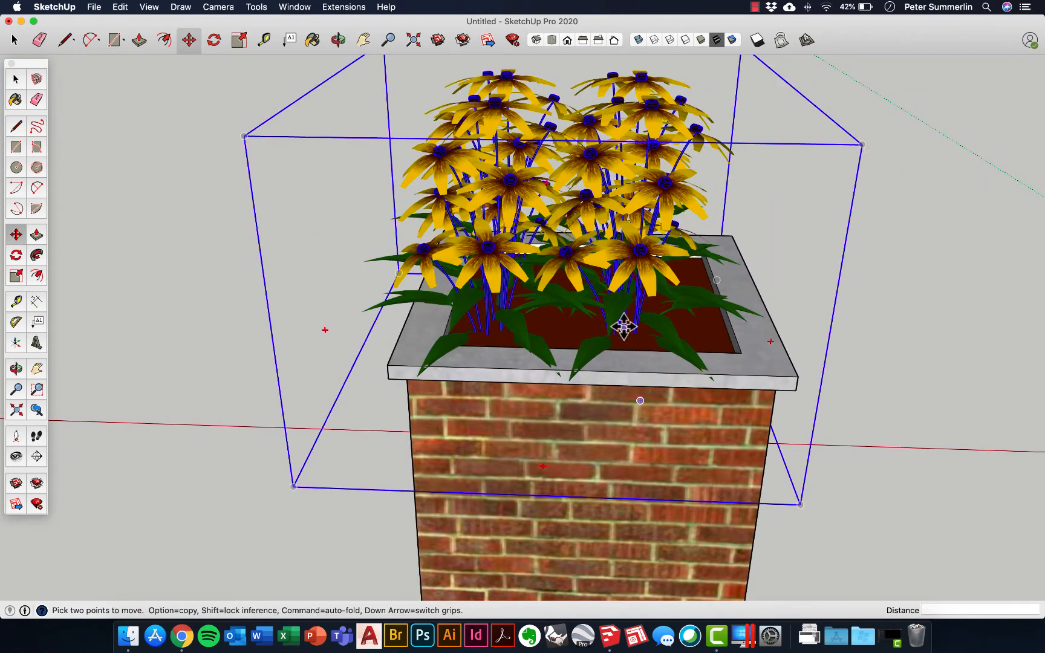
scroll(626, 291, up, 2)
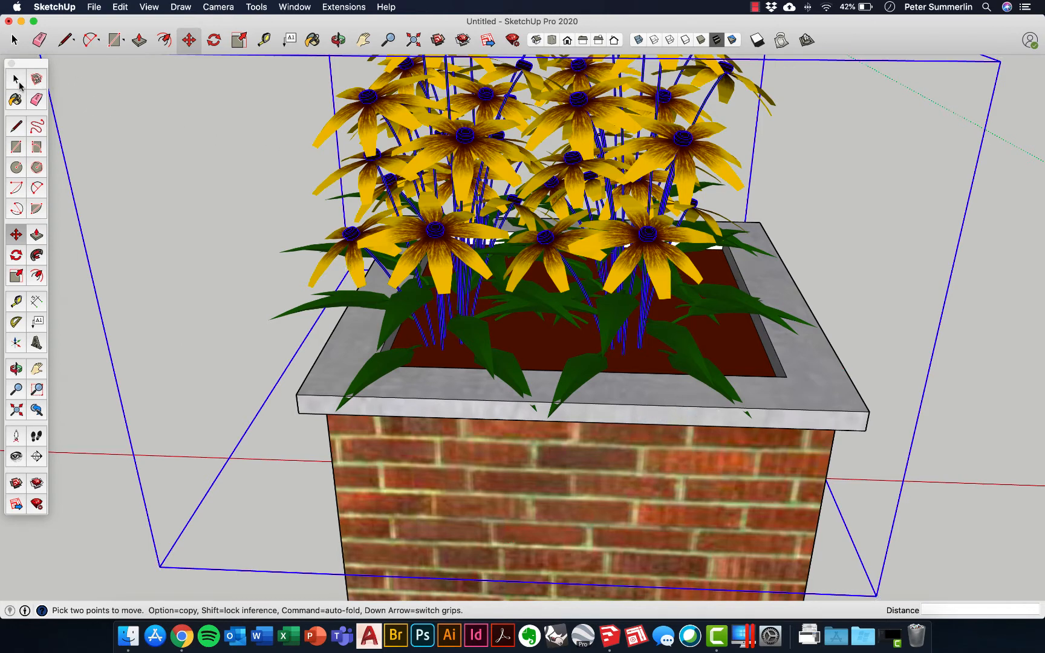
click(17, 81)
click(978, 289)
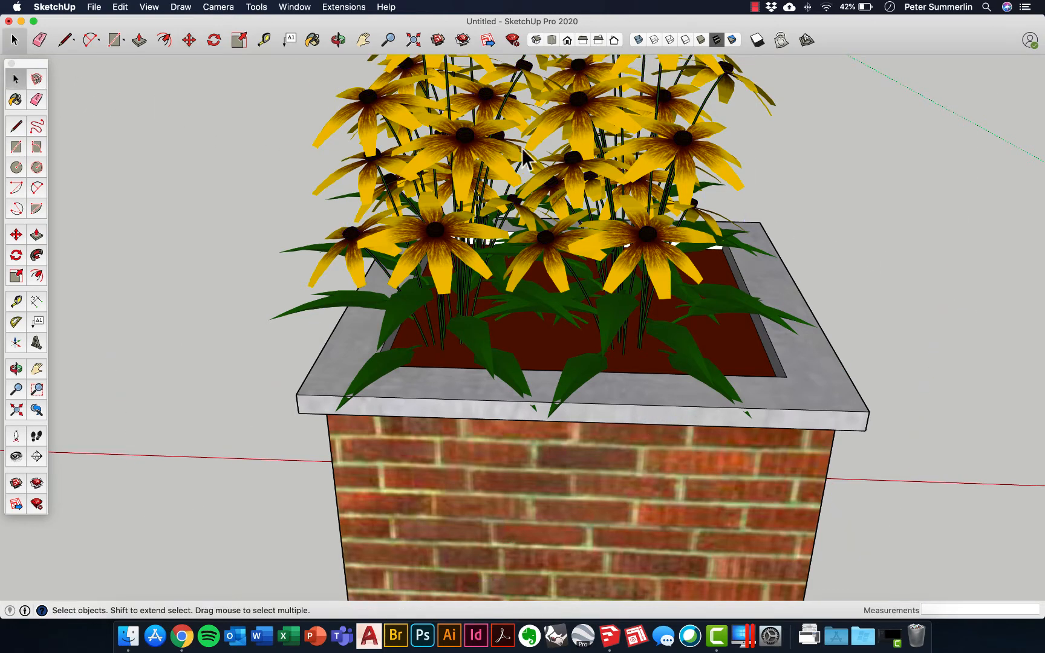
click(588, 120)
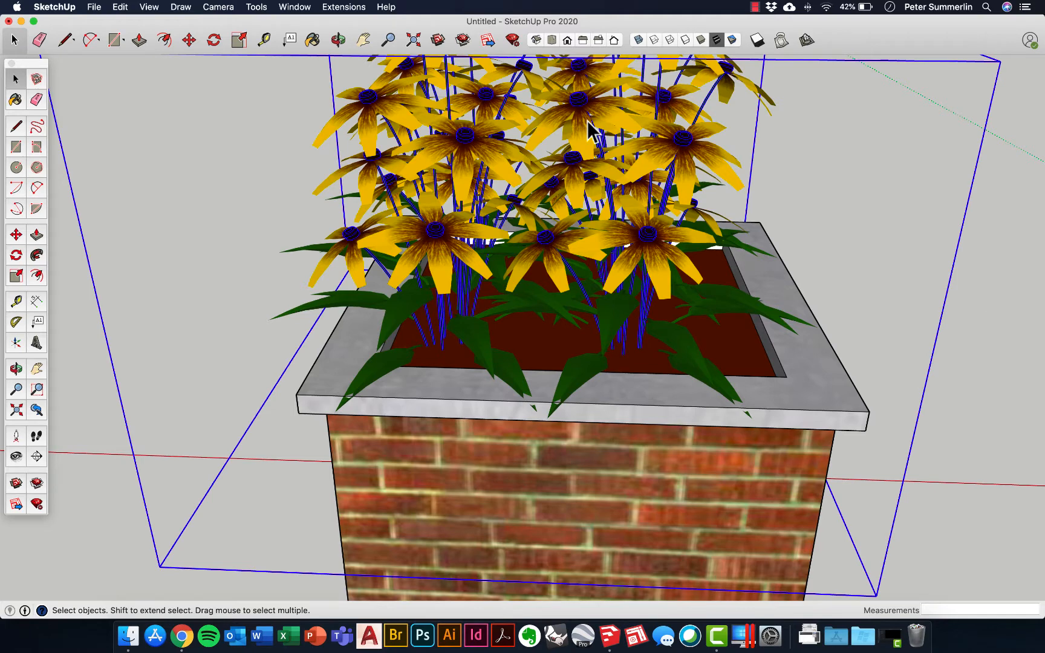
click(192, 41)
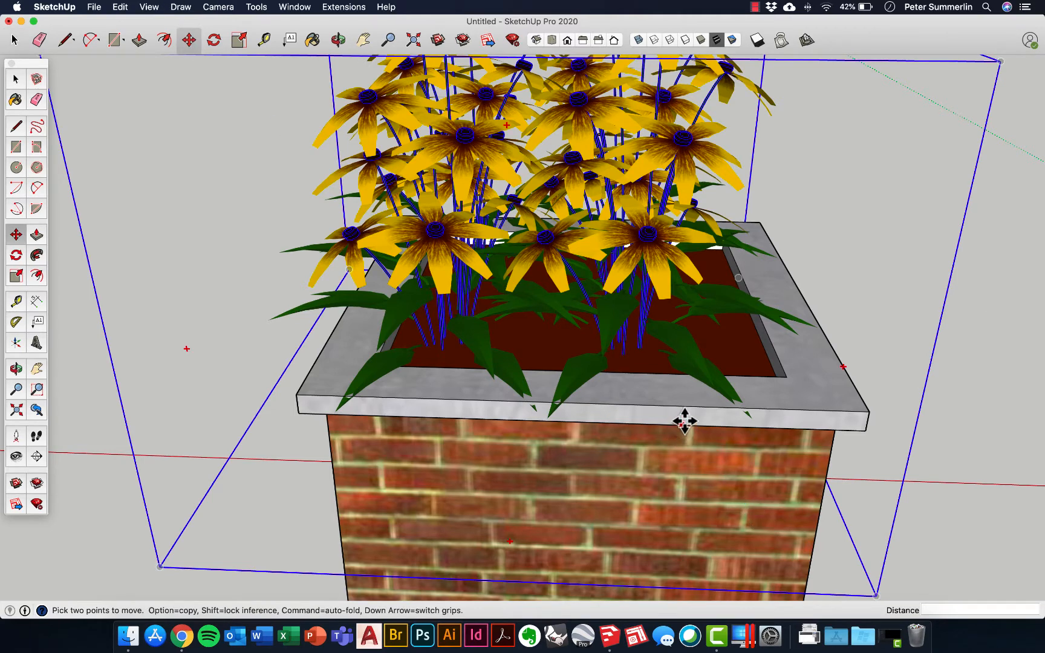
click(610, 404)
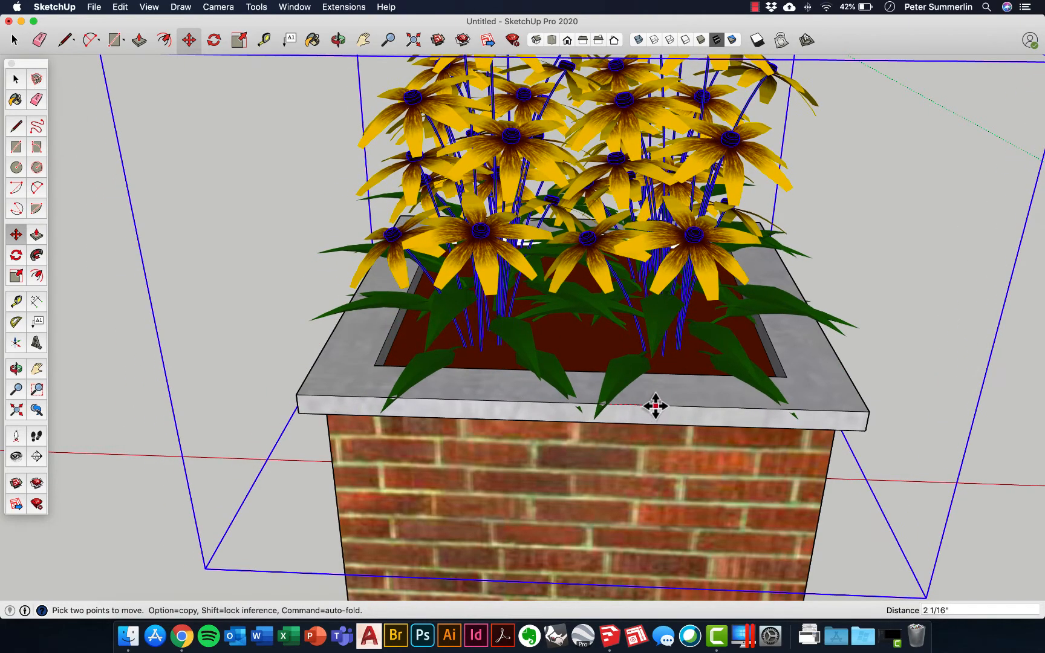
middle_drag(656, 406, 833, 366)
middle_drag(729, 367, 507, 80)
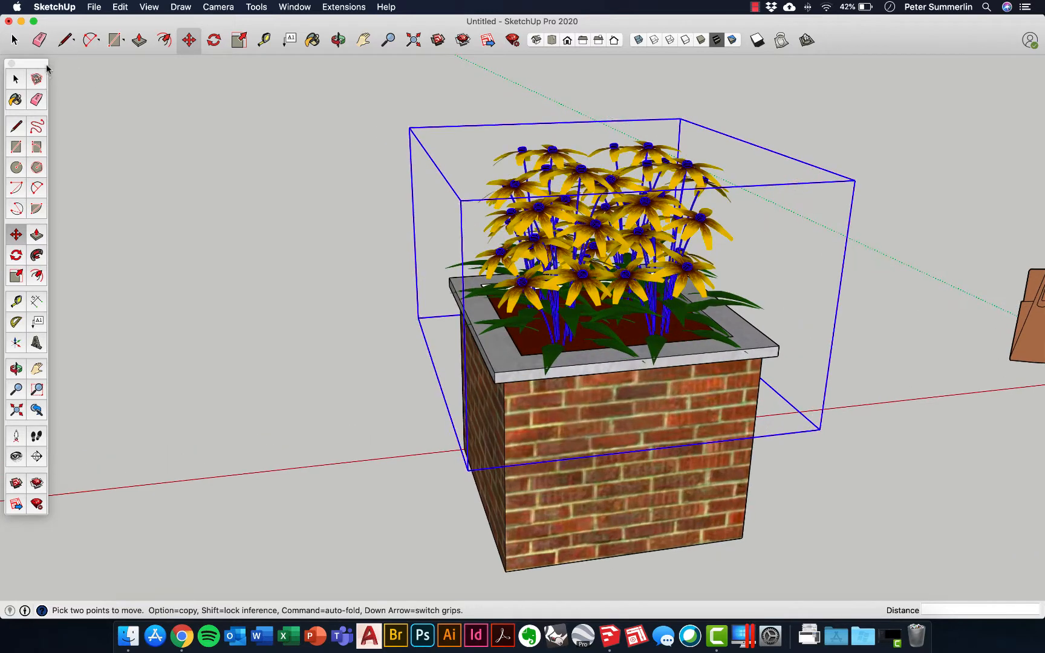
Select the whole planter together with its flowers and make them one group.
key(space)
click(131, 98)
scroll(337, 128, down, 5)
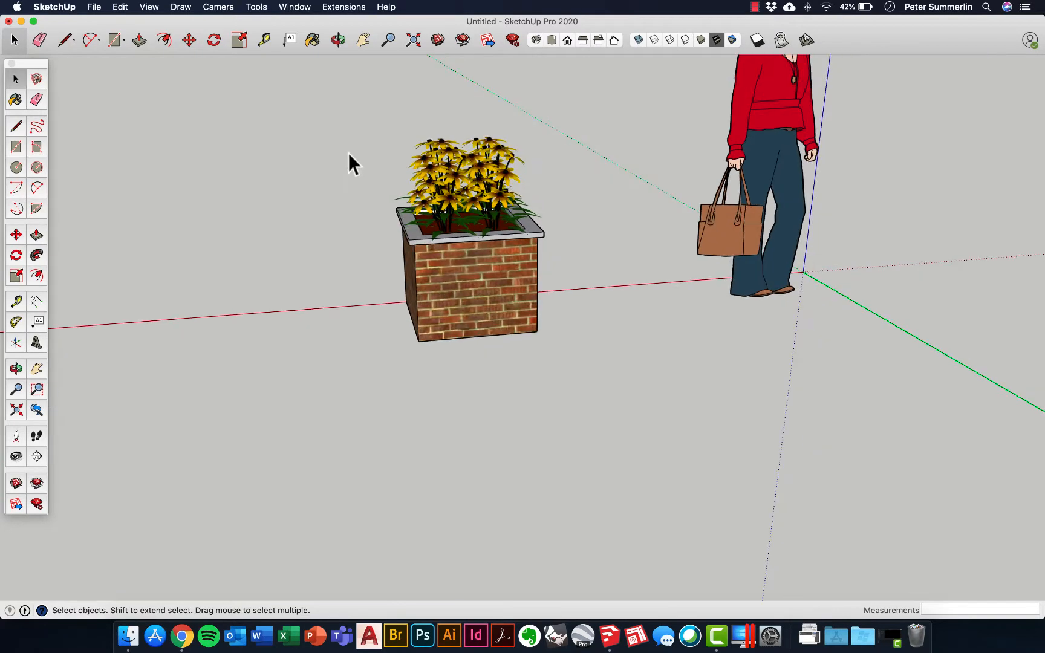
middle_drag(349, 152, 408, 182)
middle_drag(417, 116, 534, 225)
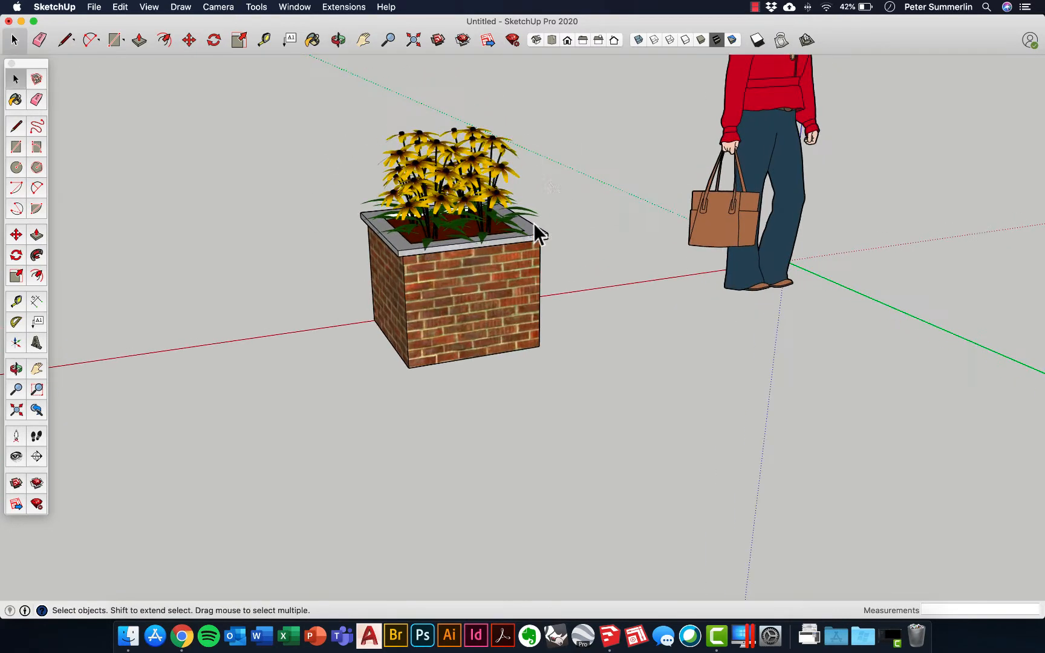
drag(324, 404, 274, 445)
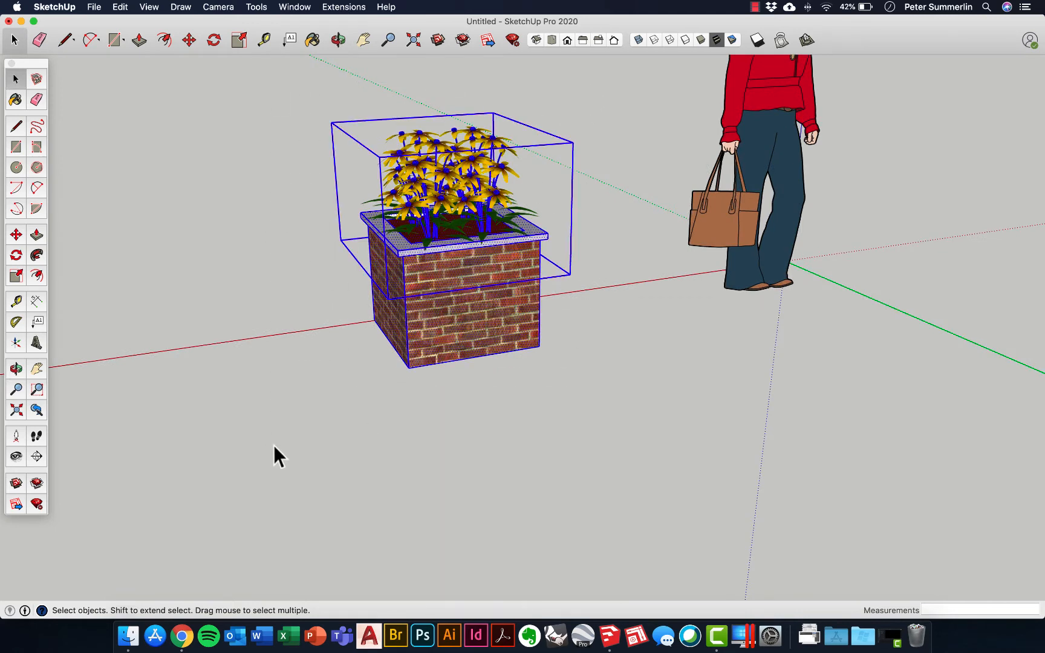
right_click(436, 329)
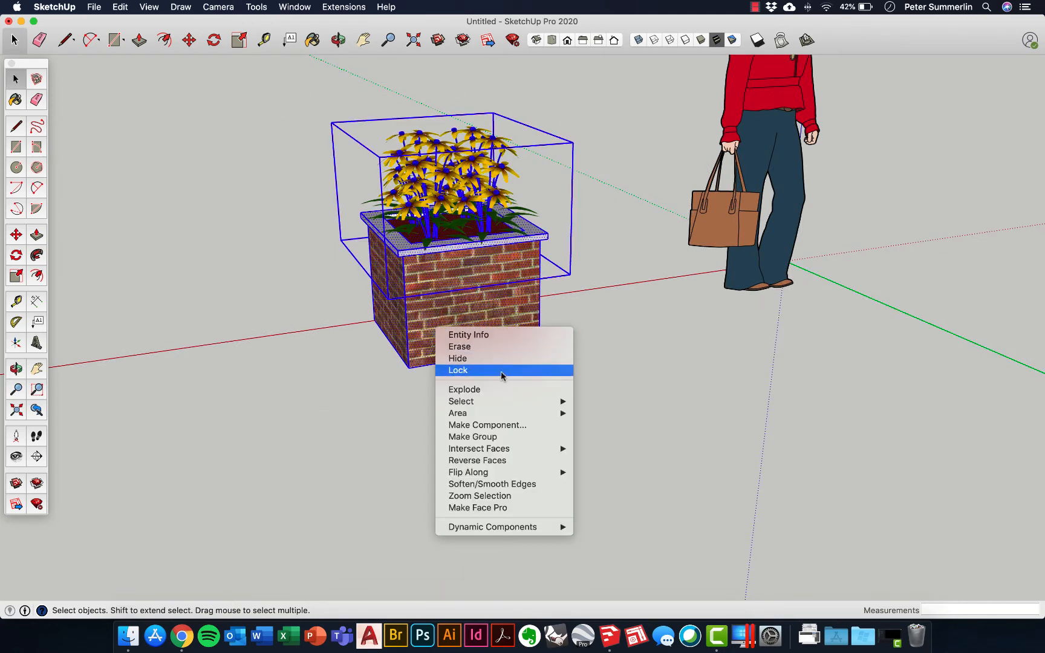
click(495, 437)
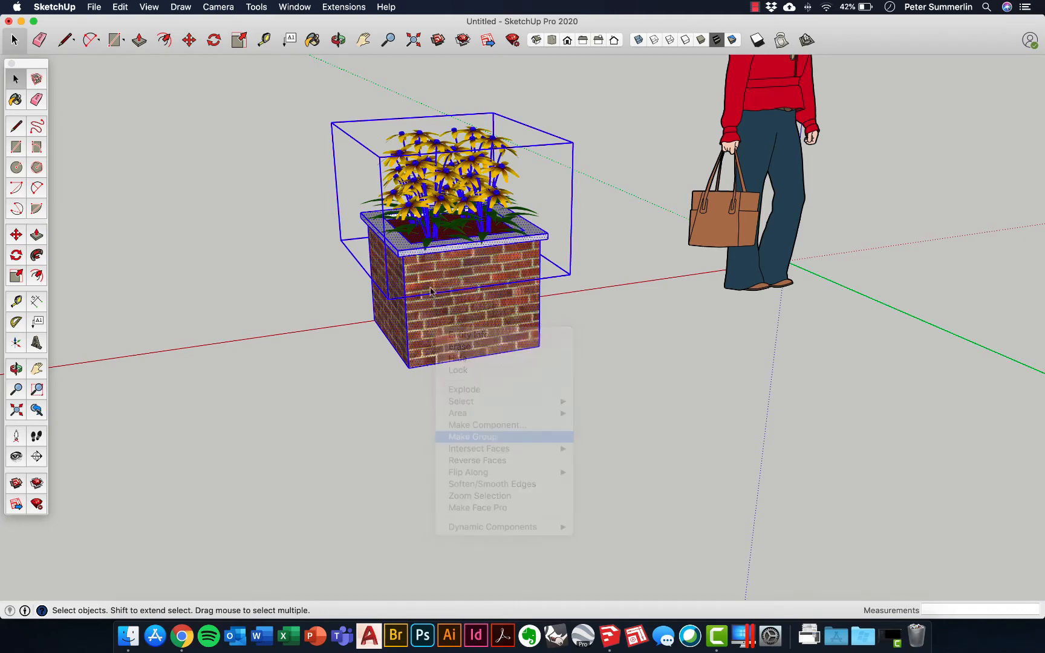
Copy the planter group about 4' 3 3/4" away from the original by its lower front corner, on the side away from the woman figure.
click(189, 40)
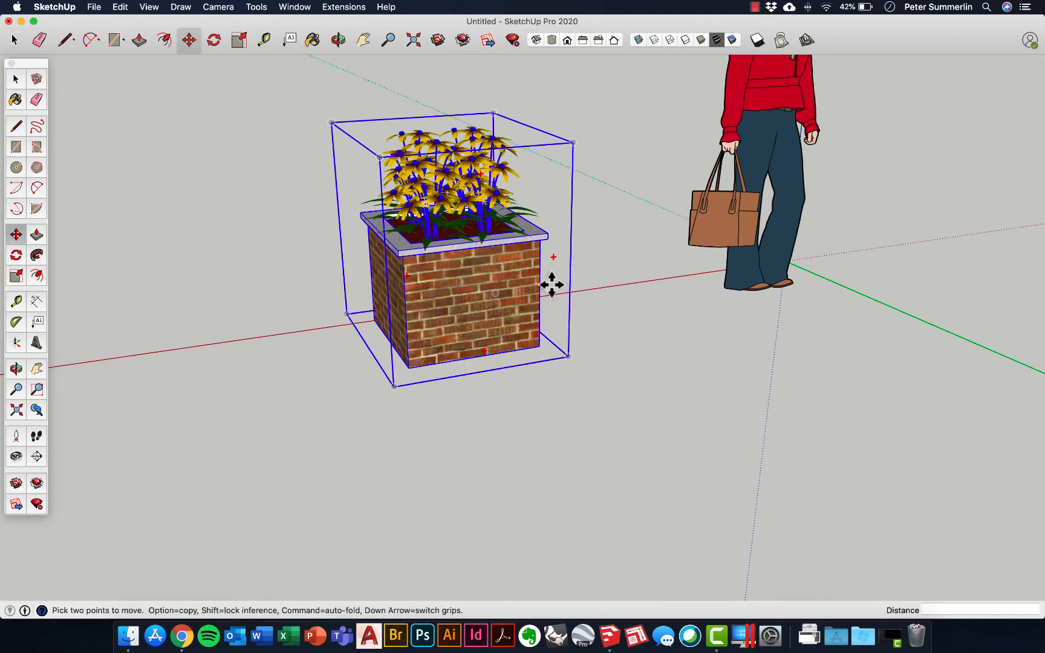
click(538, 347)
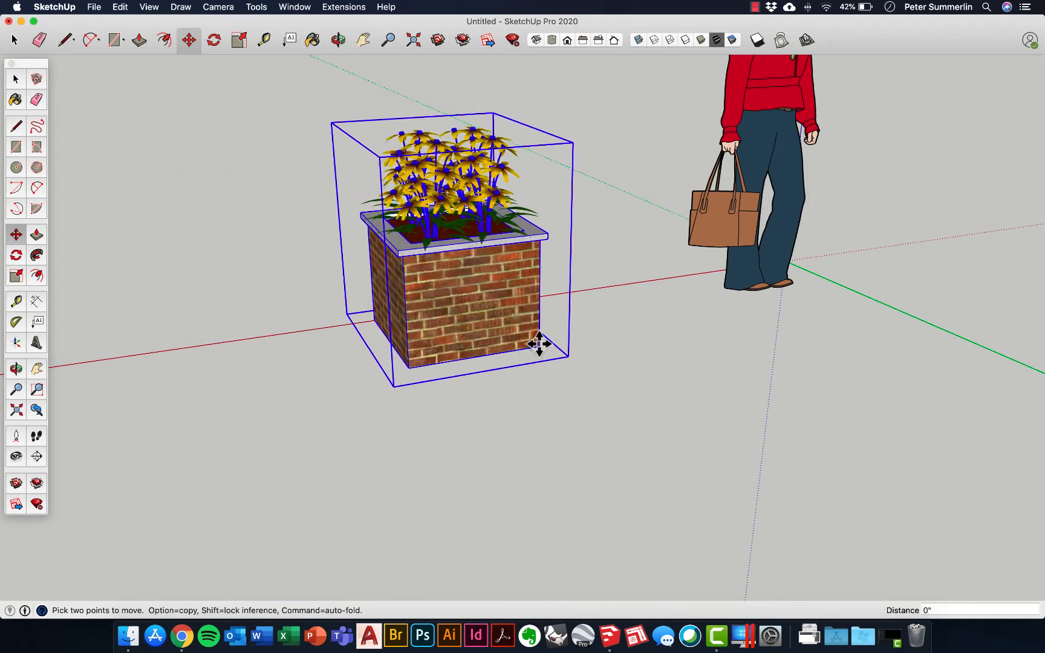
click(539, 343)
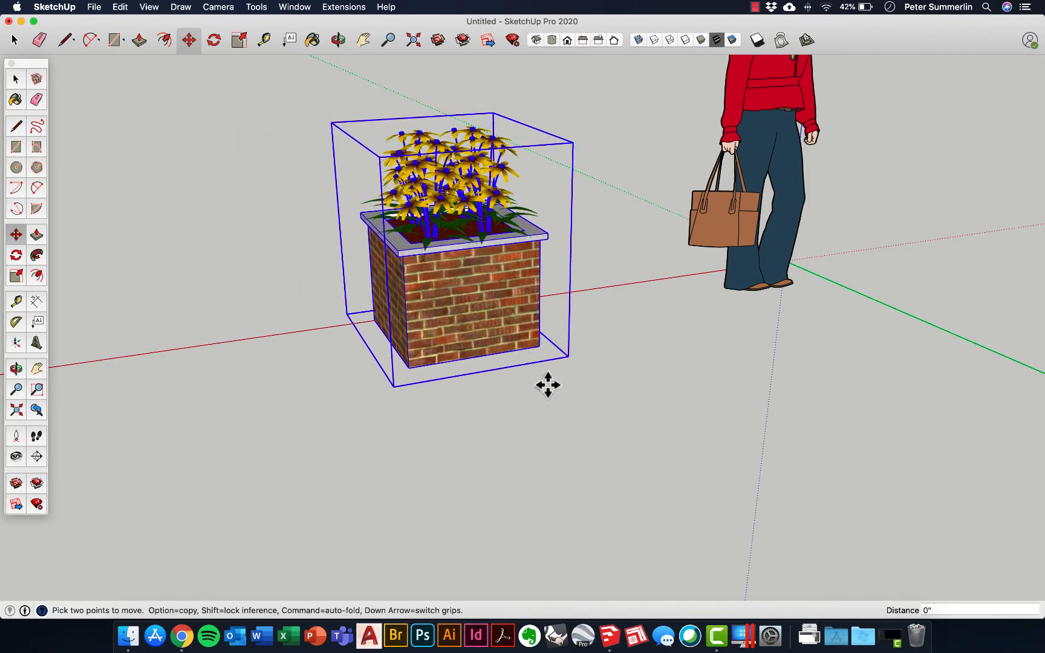
click(539, 345)
key(alt)
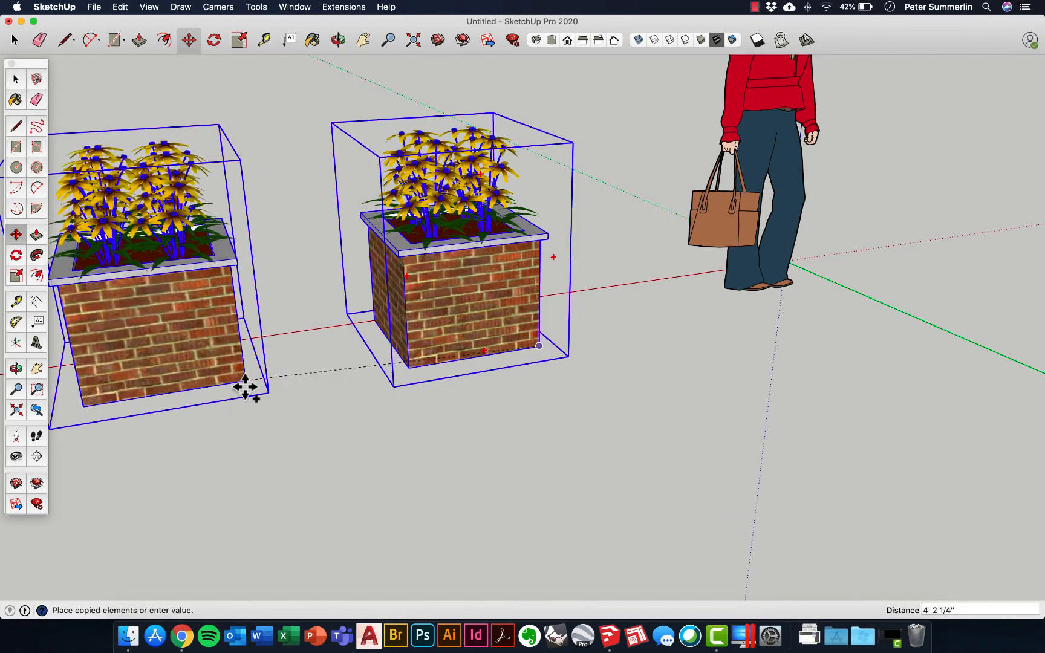
click(238, 396)
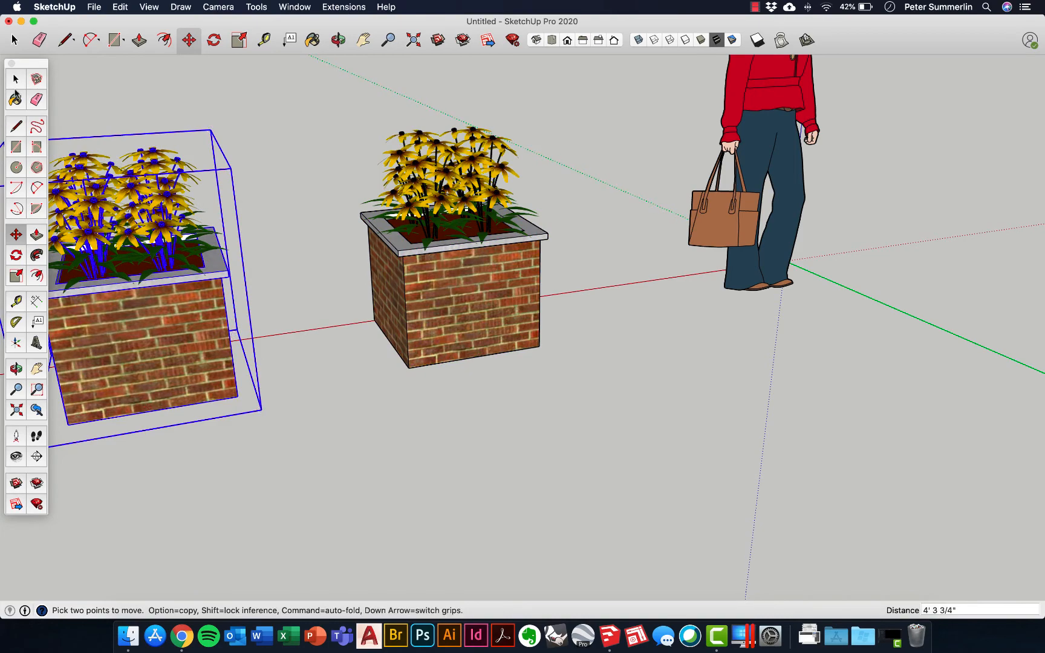
Open the original planter group for editing, delete the flowers inside it, and leave the group.
click(16, 82)
middle_drag(260, 245, 484, 274)
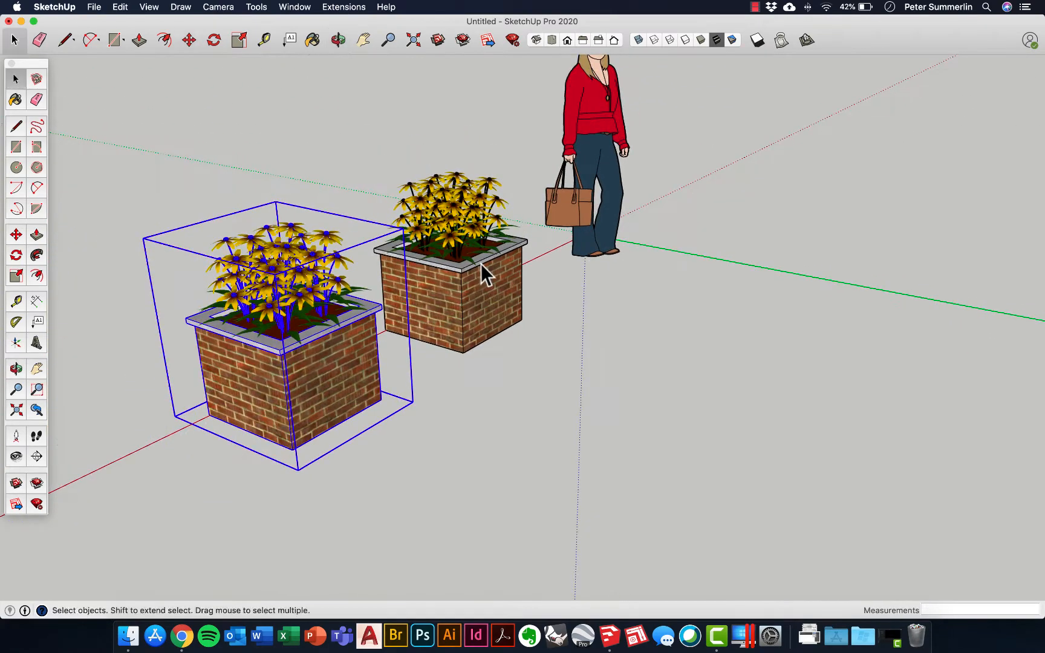
click(332, 179)
click(438, 208)
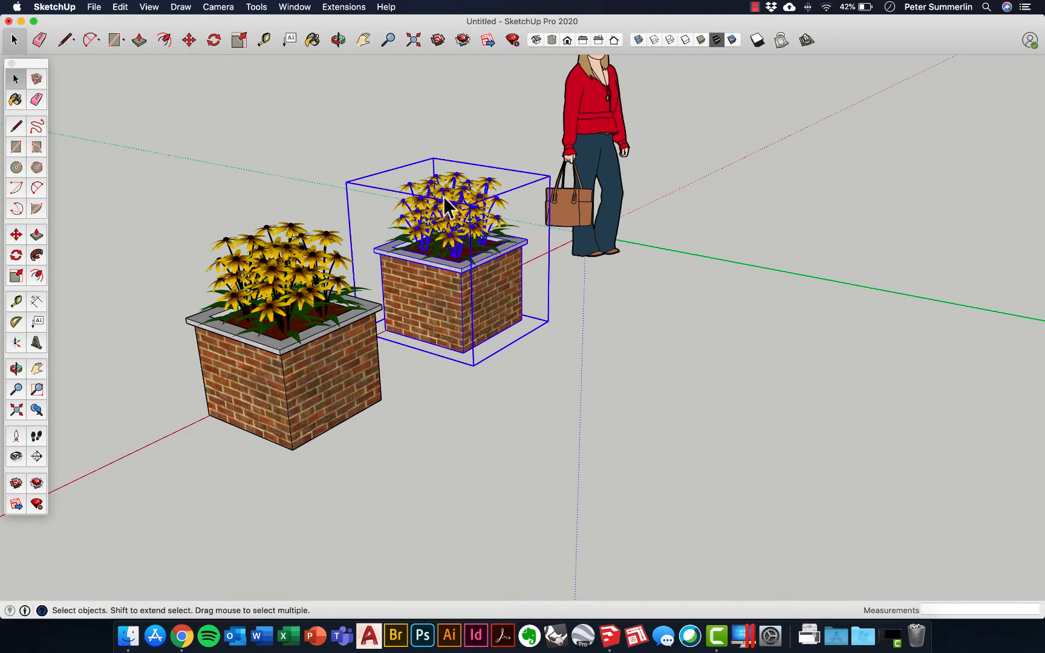
double_click(444, 197)
click(450, 208)
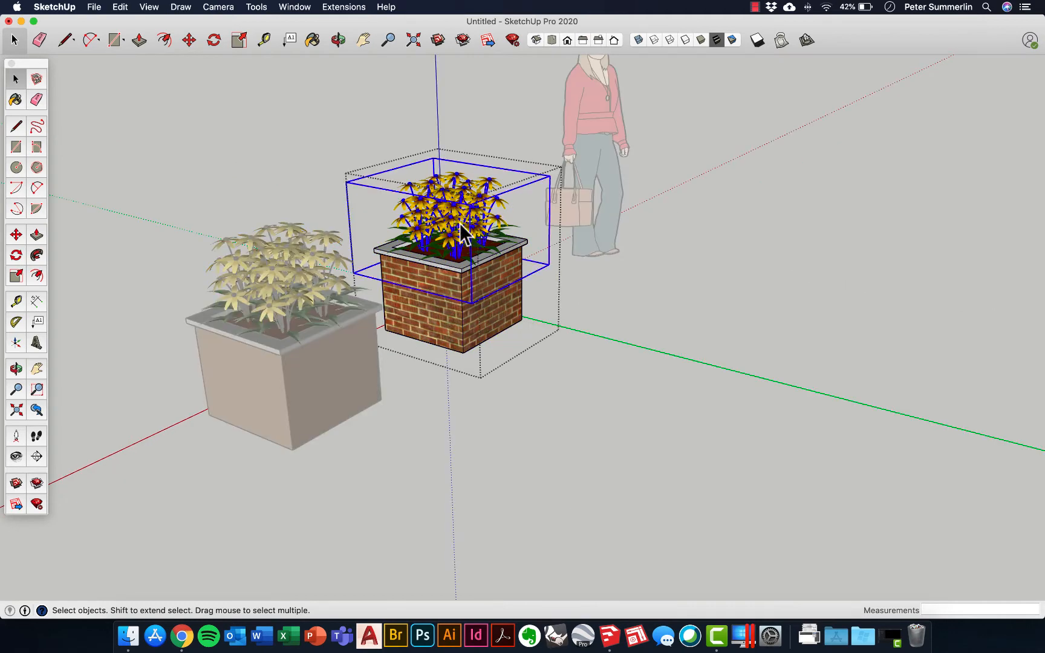
key(Delete)
click(380, 144)
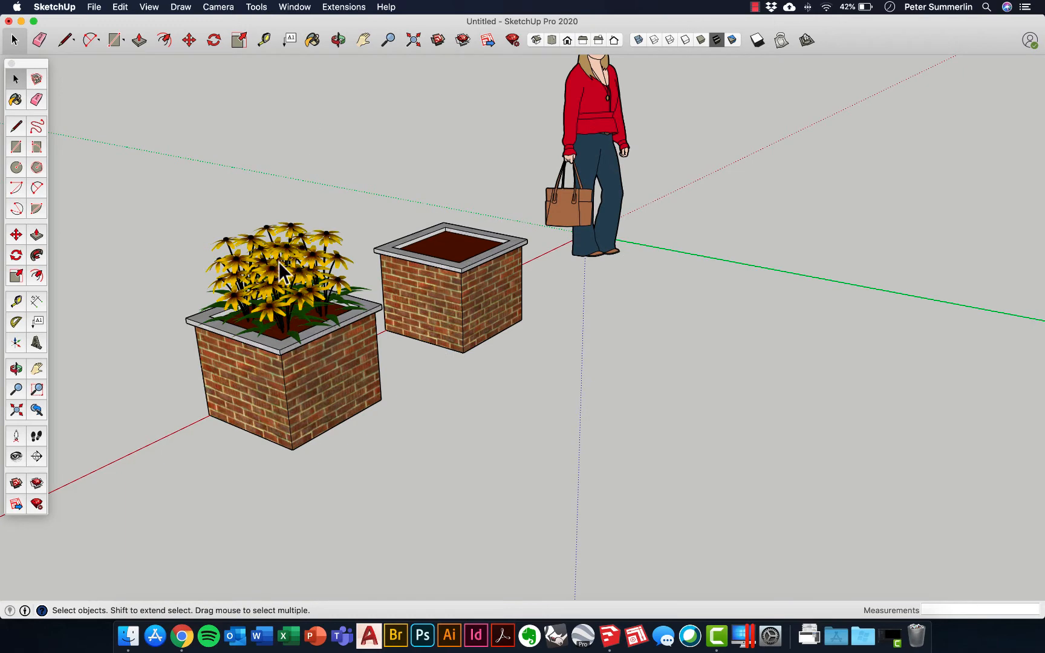
Undo the flower deletion and the planter copy.
key(super+z)
key(super+z)
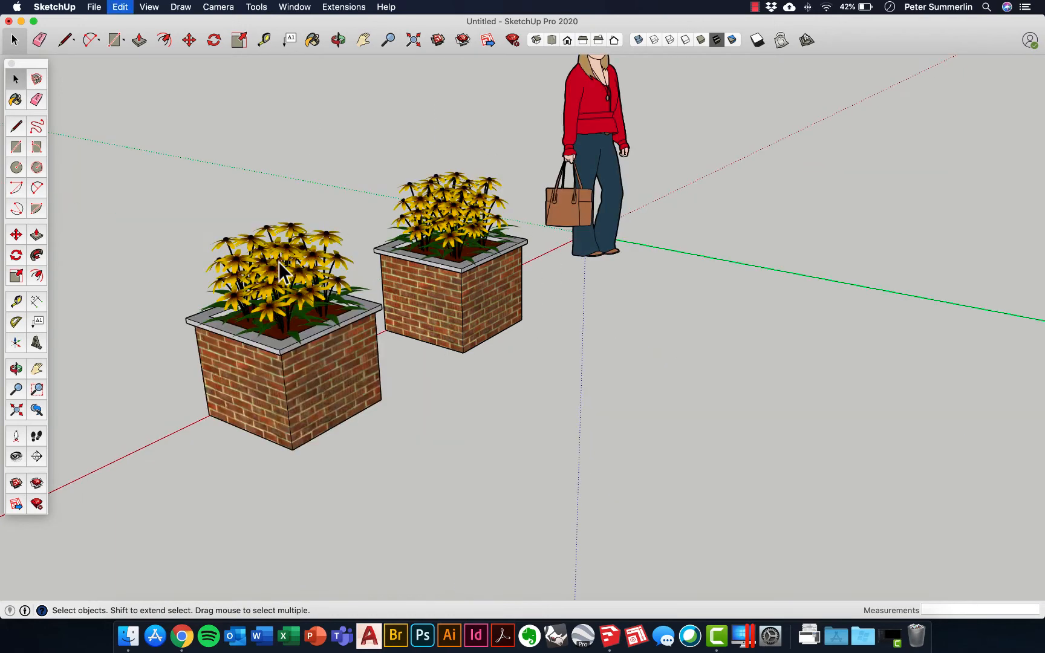
key(super+z)
Explode the remaining planter group back into its separate parts and deselect everything.
click(448, 222)
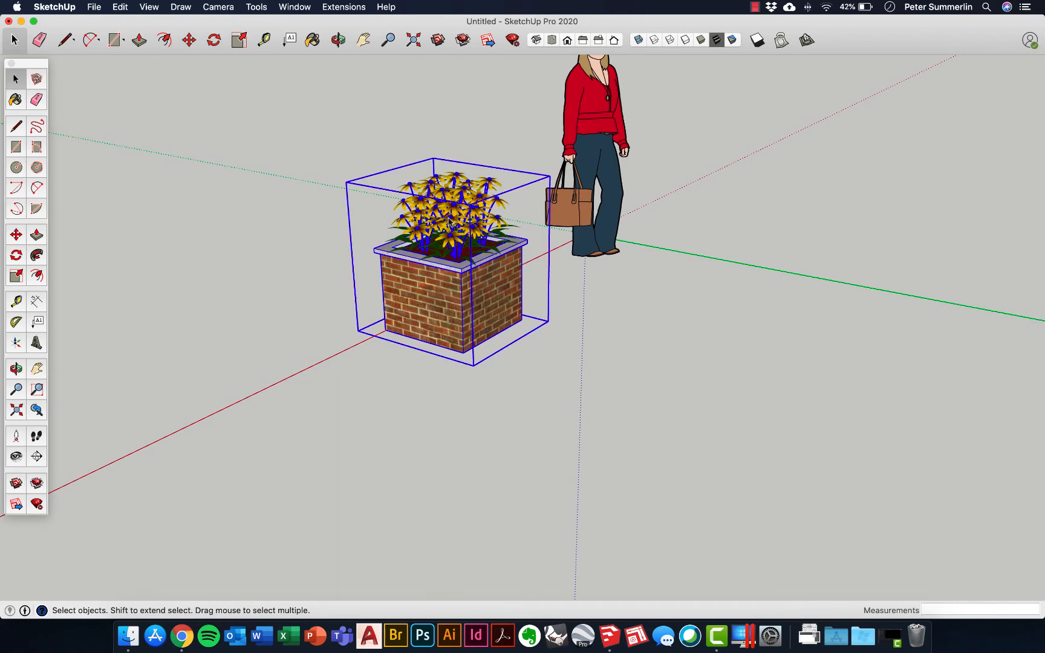
right_click(449, 218)
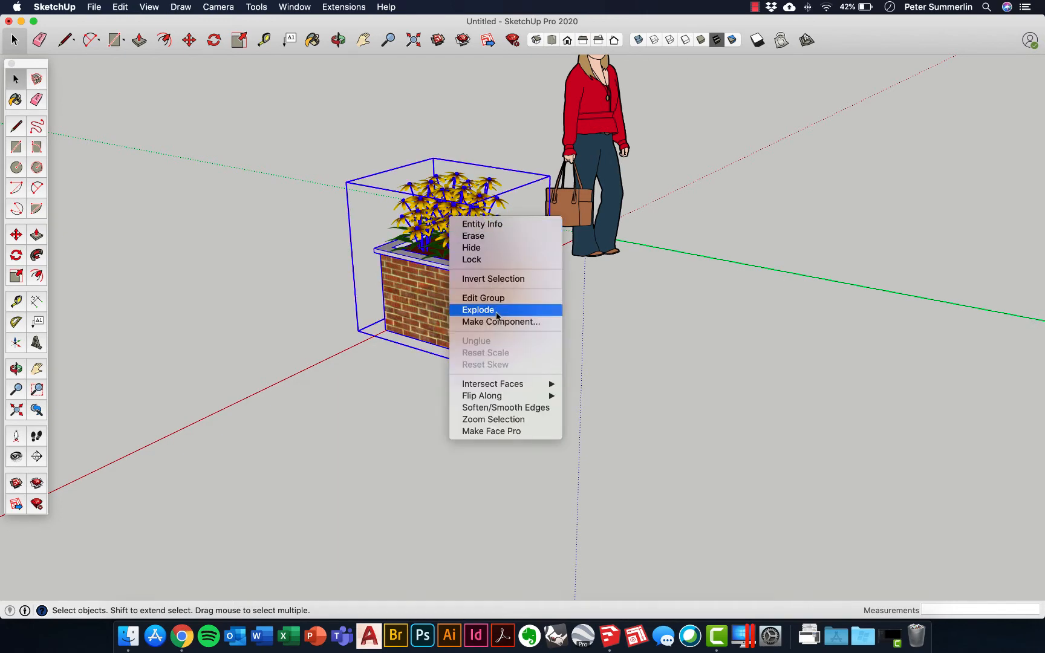
click(496, 315)
click(319, 165)
middle_drag(357, 187, 270, 165)
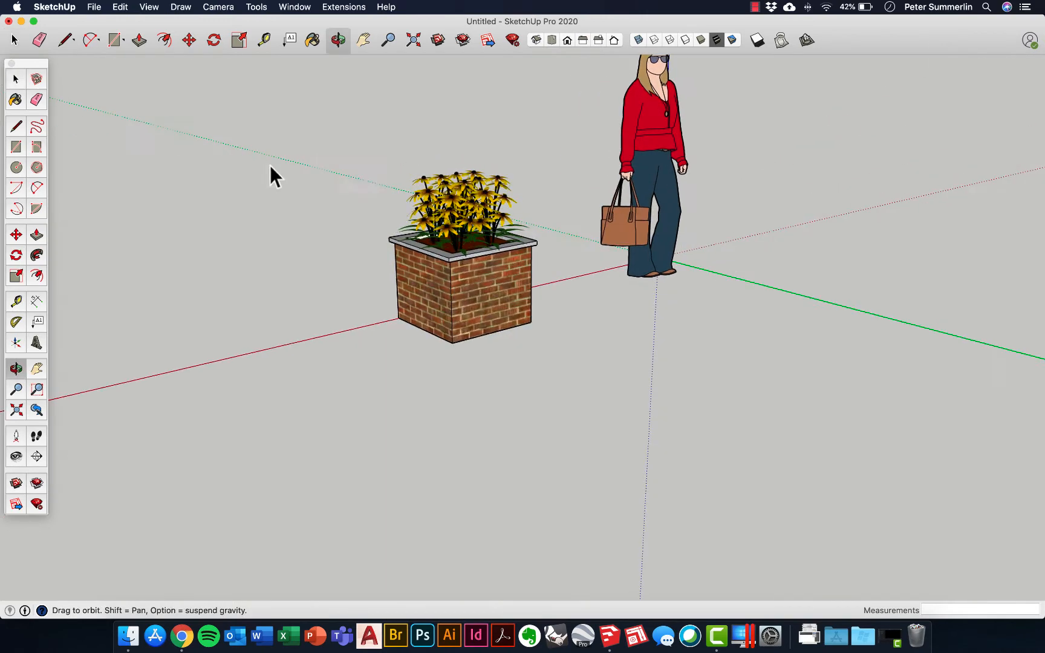
Turn the brick planter and its flowers into a single component named Planter.
scroll(399, 205, up, 2)
click(482, 217)
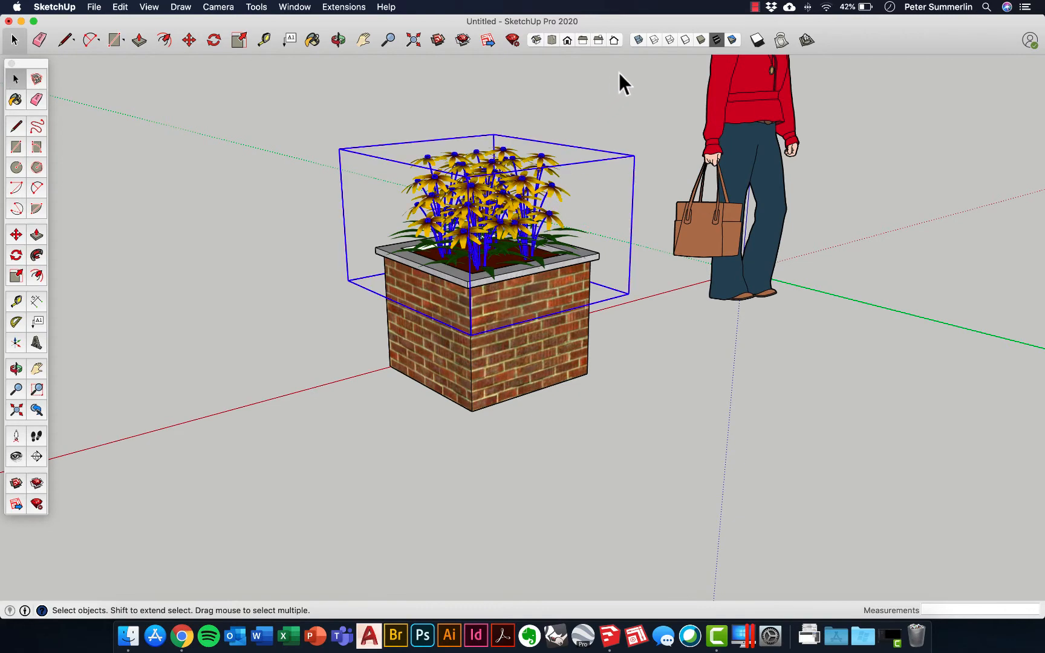
drag(444, 389, 275, 481)
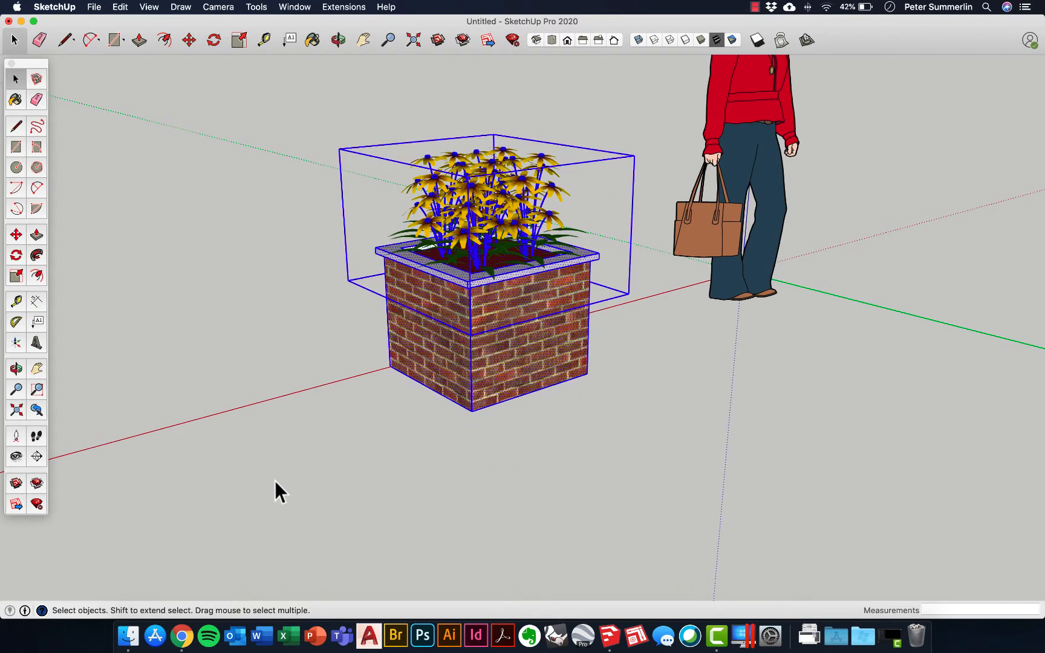
right_click(506, 209)
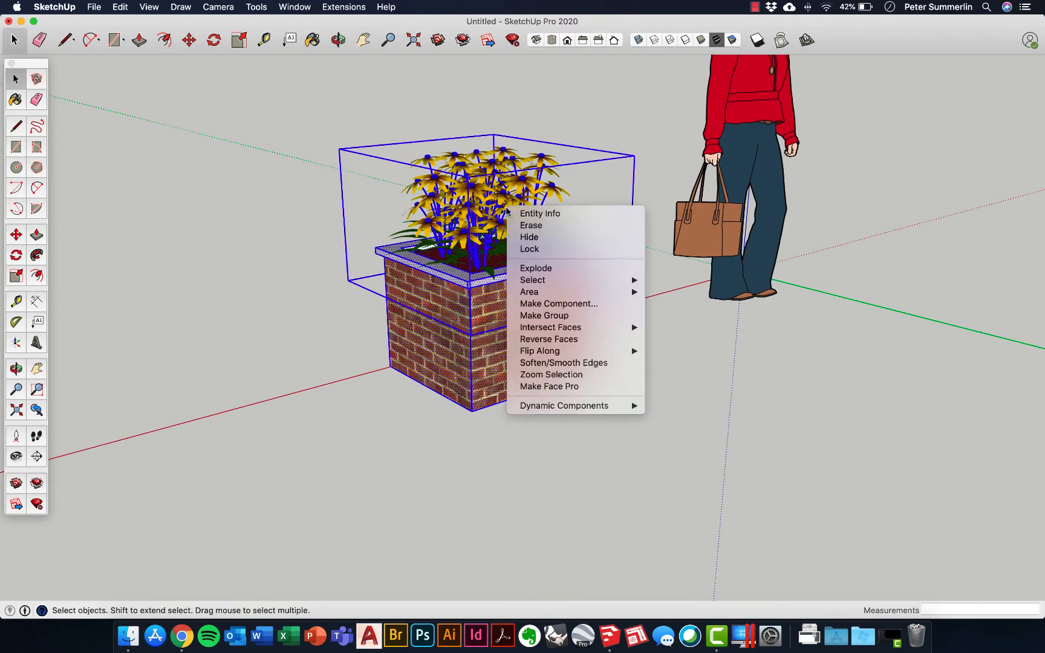
click(535, 305)
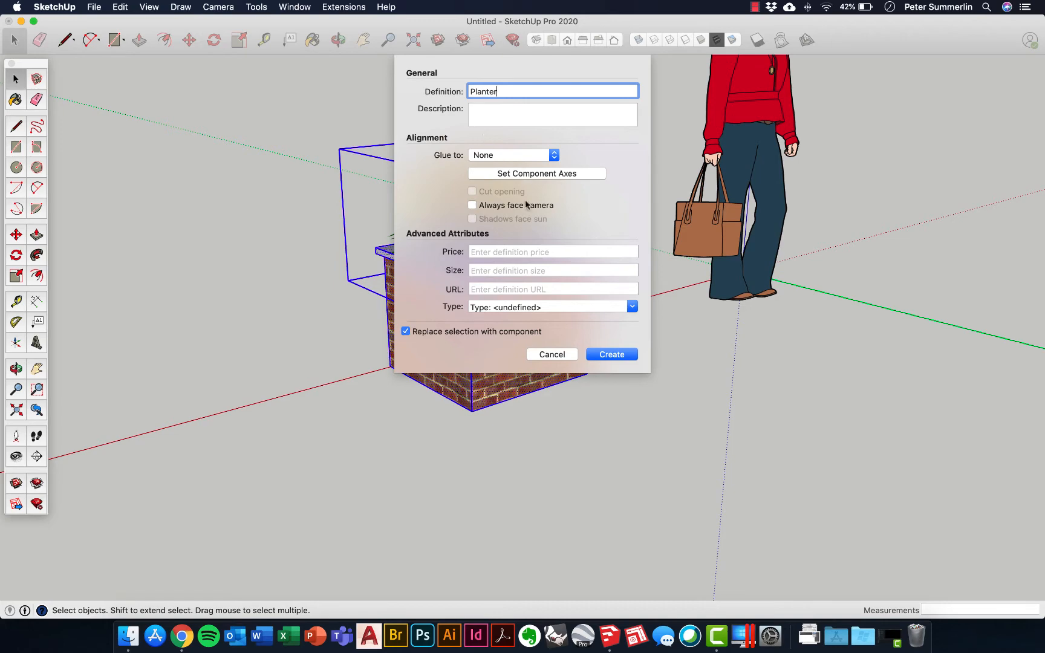
click(613, 354)
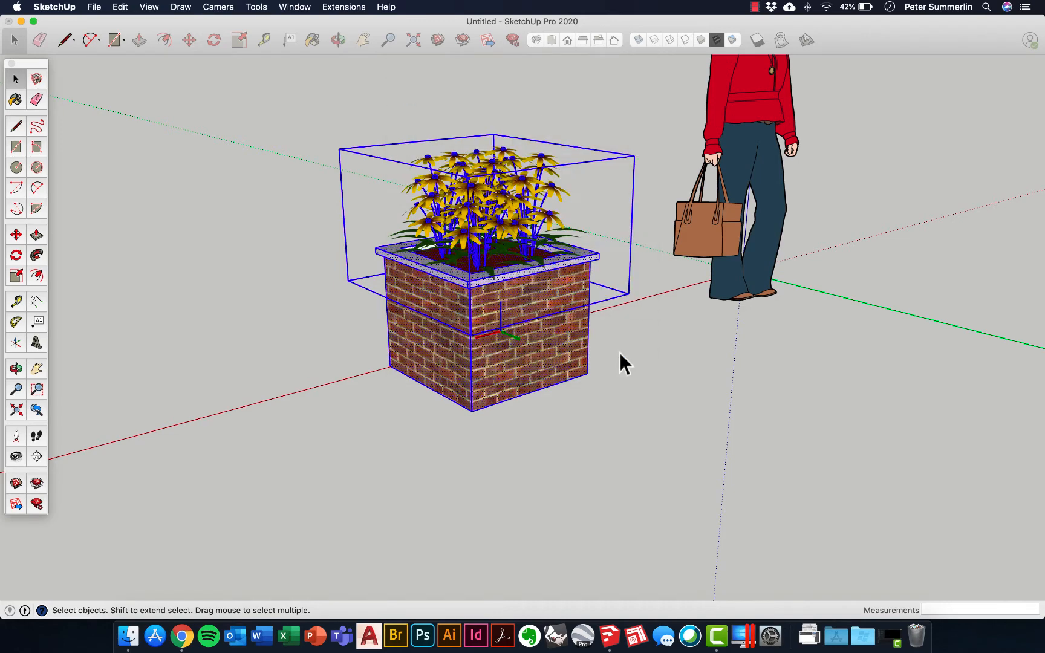
click(426, 103)
Copy the Planter component about 4' 11 7/16" along the red axis, away from the woman figure.
click(494, 280)
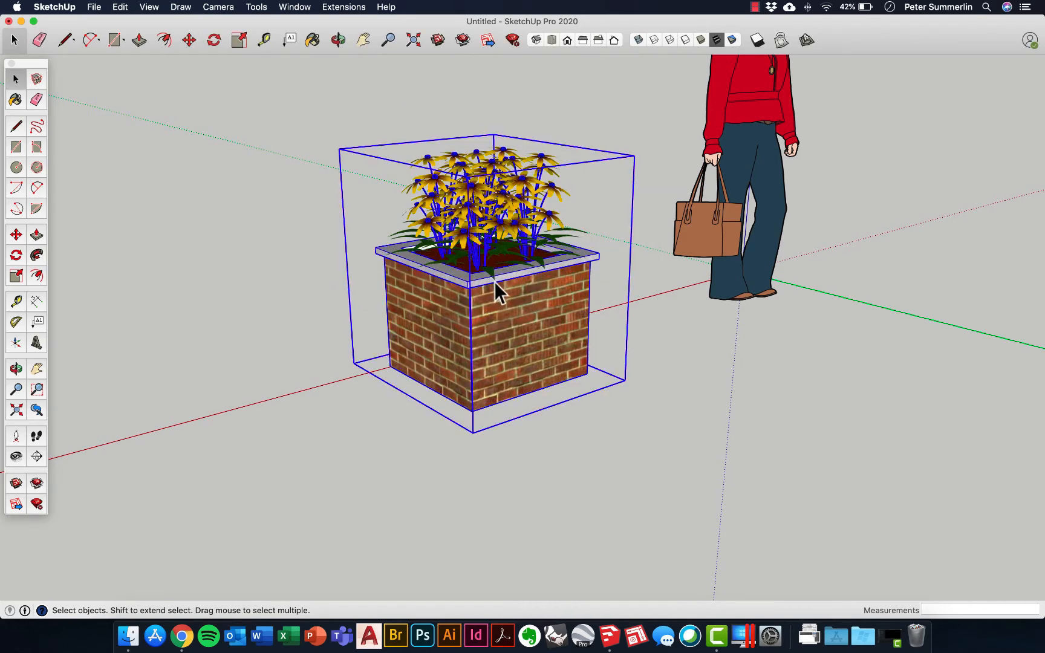
click(190, 39)
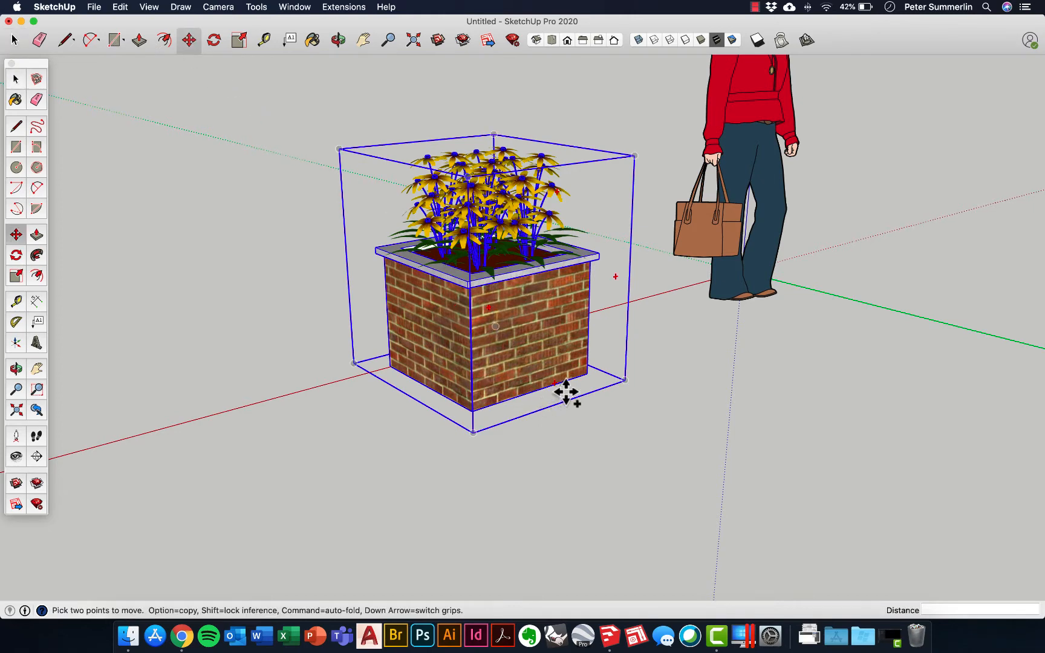
click(587, 374)
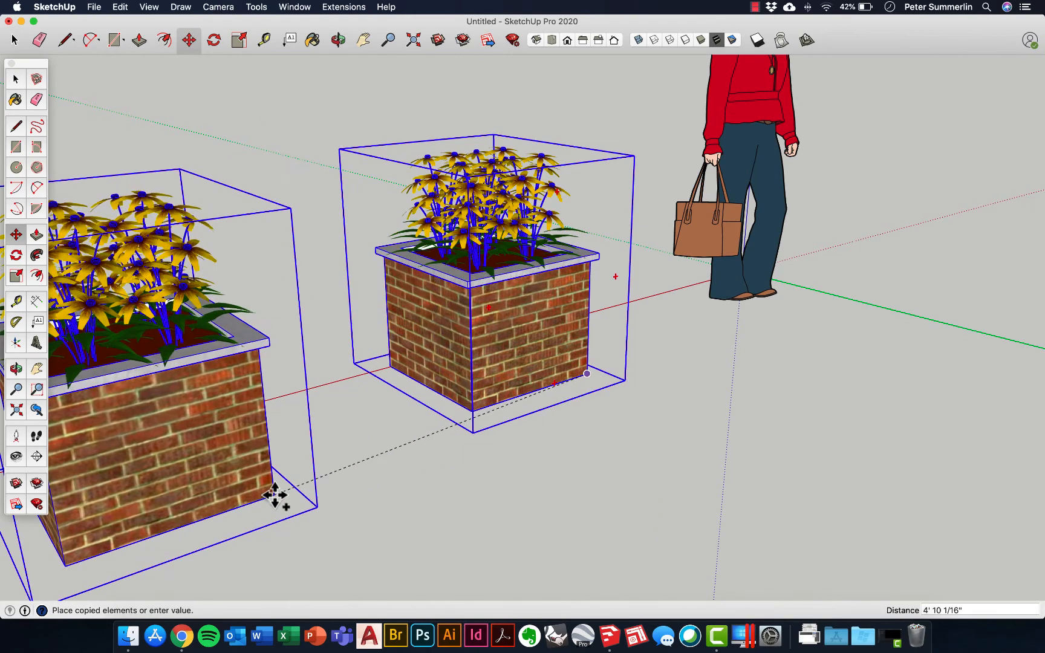
click(257, 493)
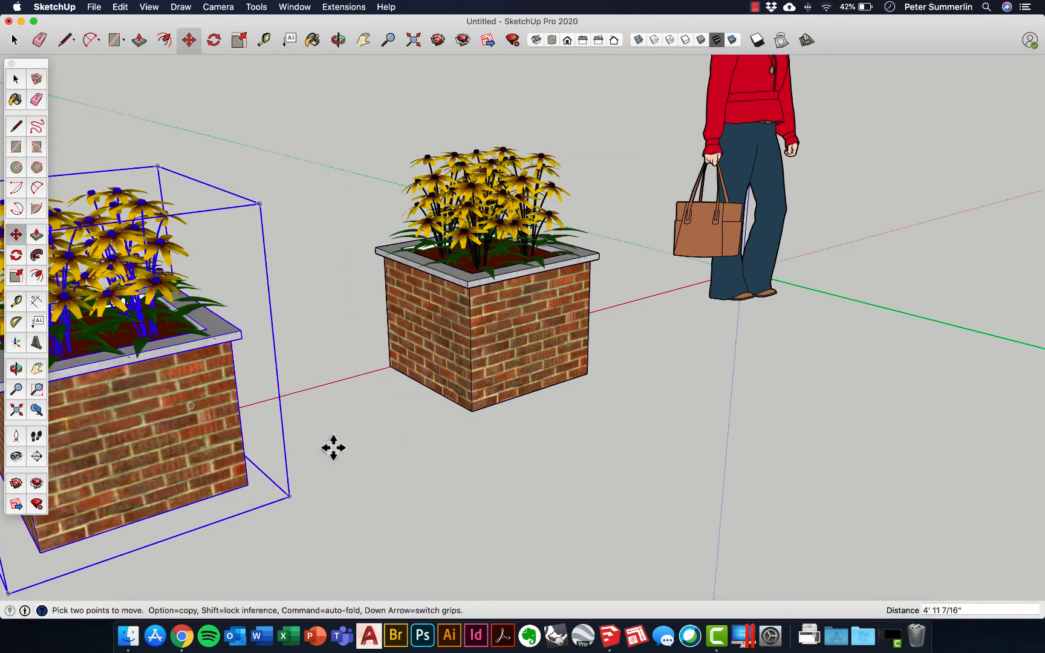
middle_drag(334, 446, 380, 402)
Open the copied planter component, raise its flowers about 1 3/4", and leave the component.
click(15, 80)
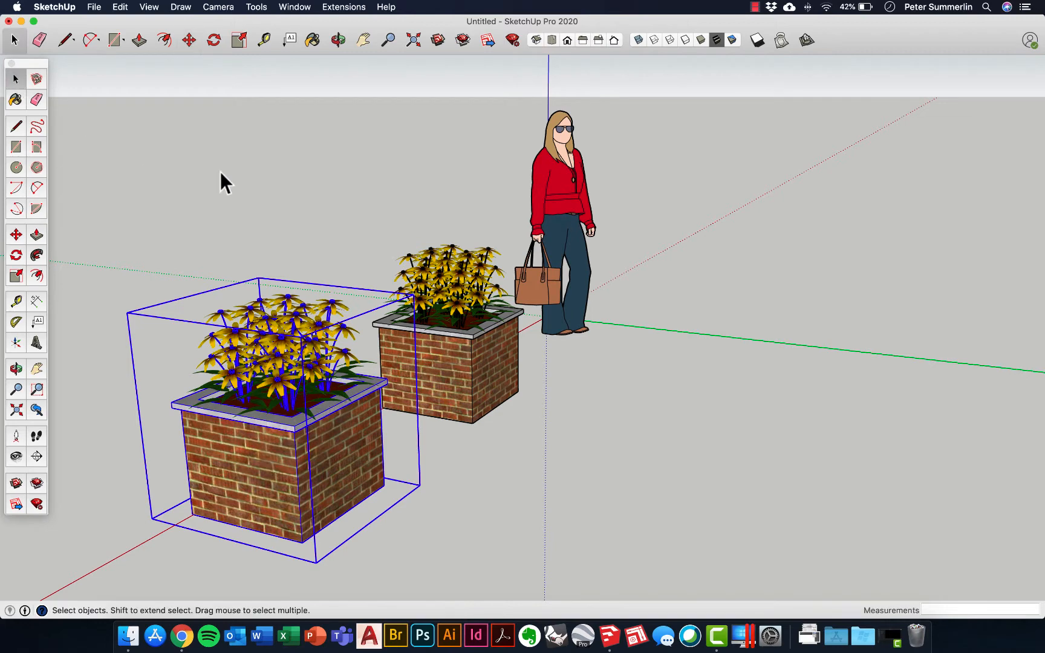
click(221, 182)
double_click(305, 363)
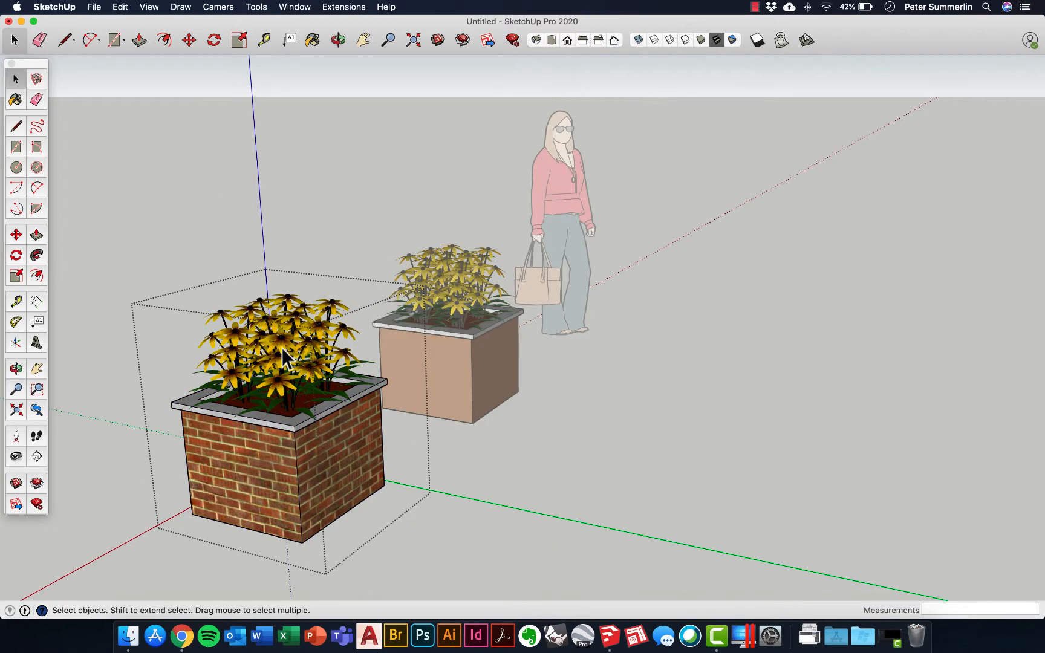
click(283, 350)
click(187, 41)
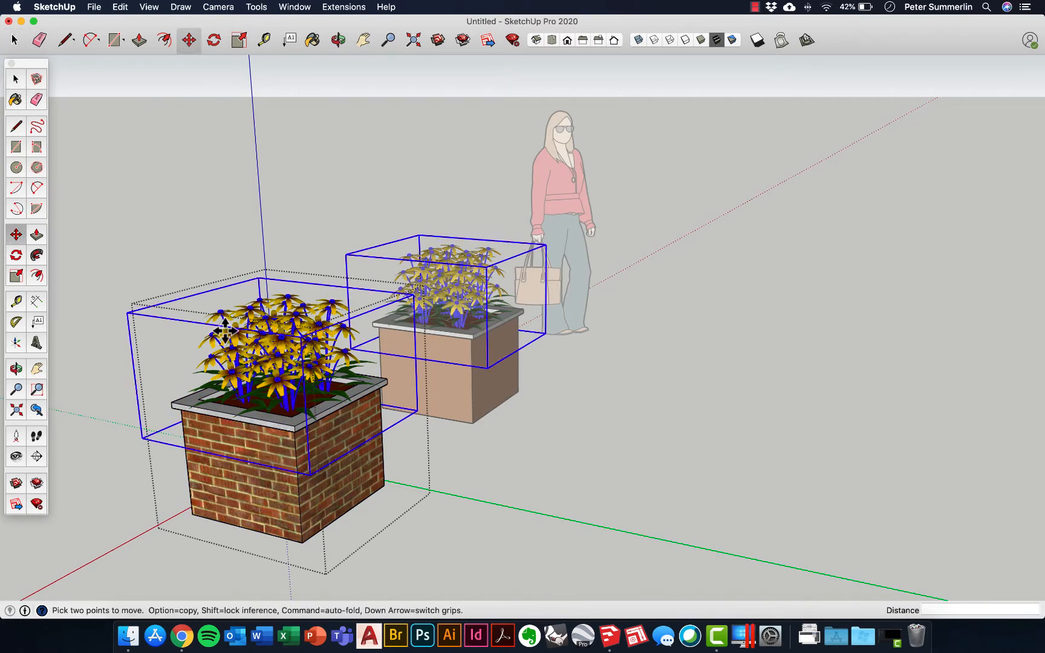
click(299, 496)
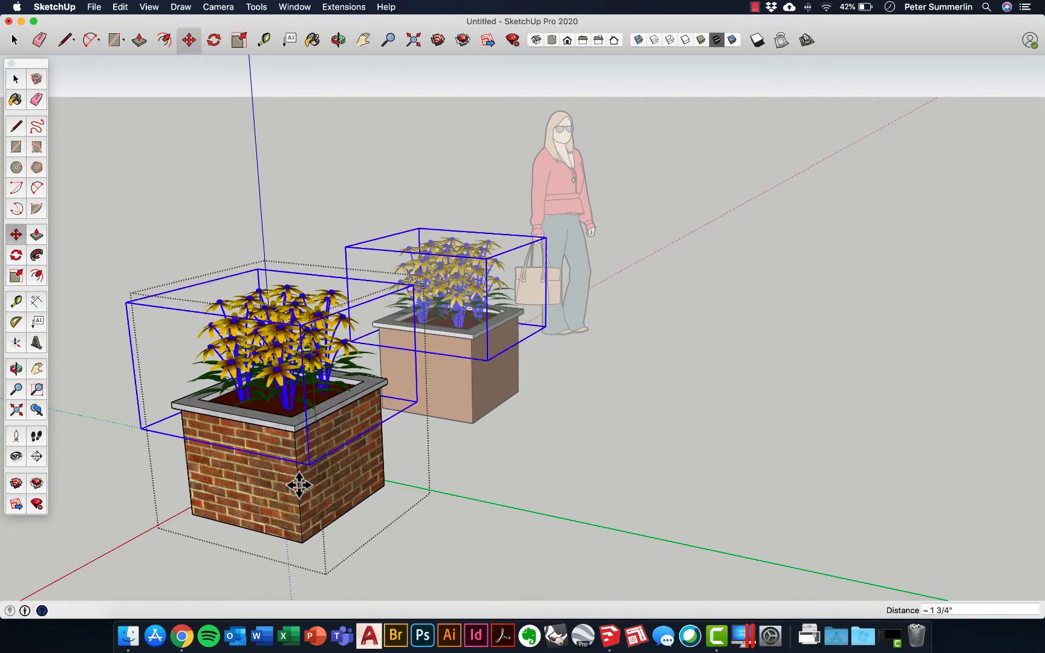
click(16, 78)
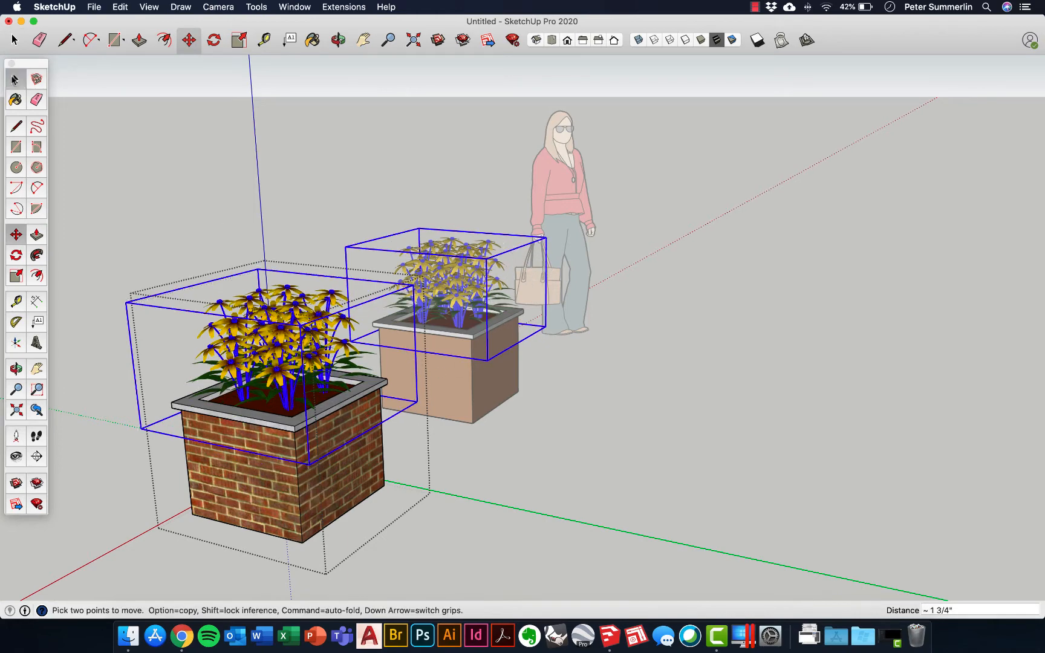
click(202, 155)
click(288, 334)
right_click(287, 328)
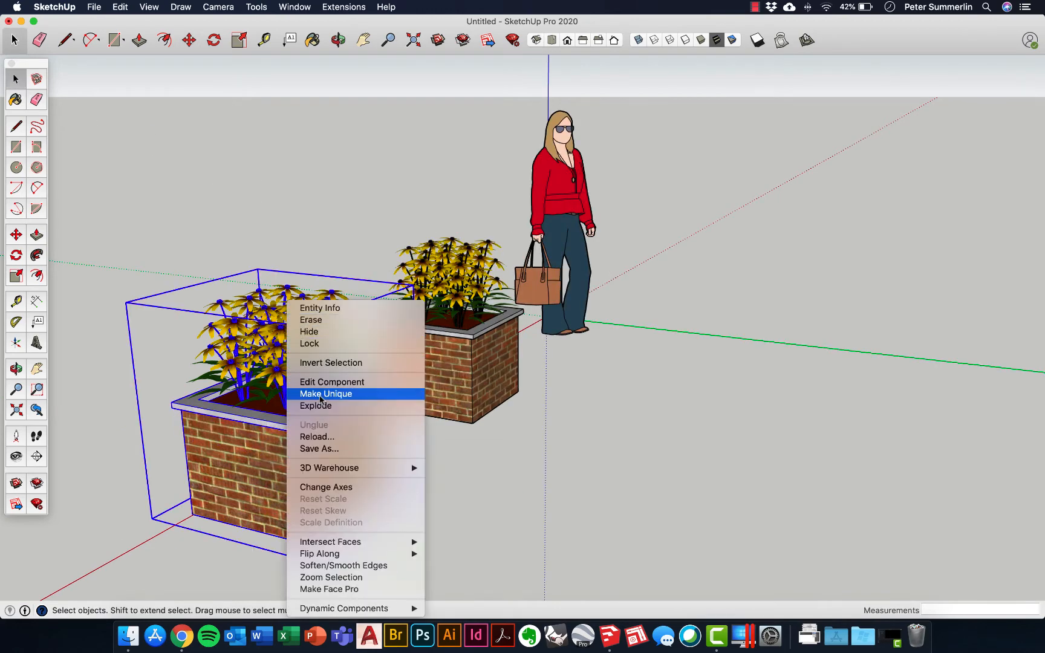
click(311, 228)
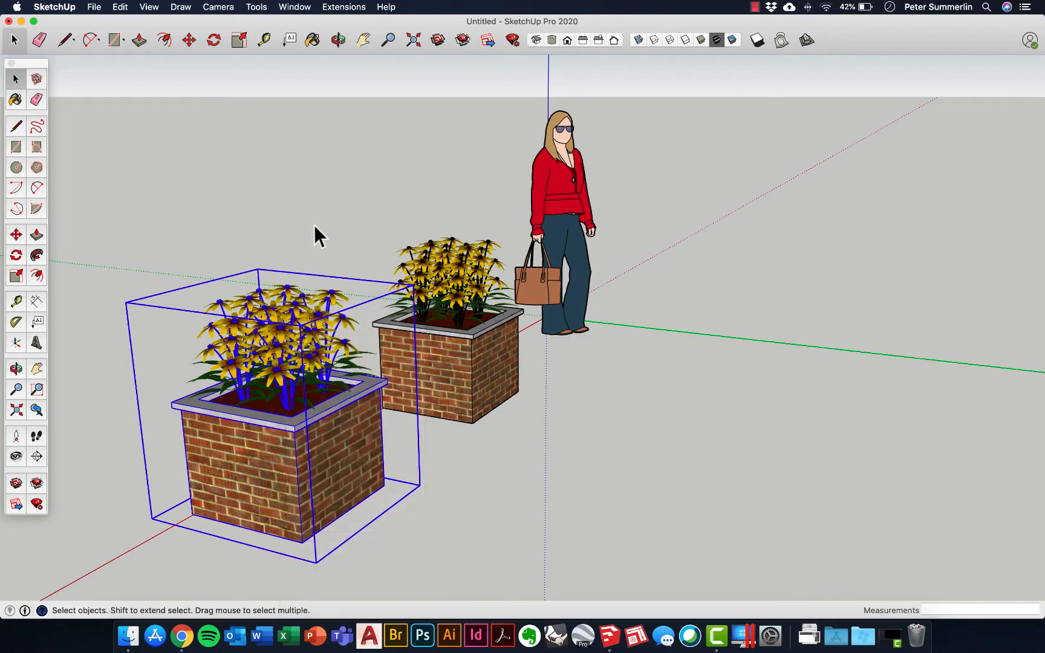
click(363, 186)
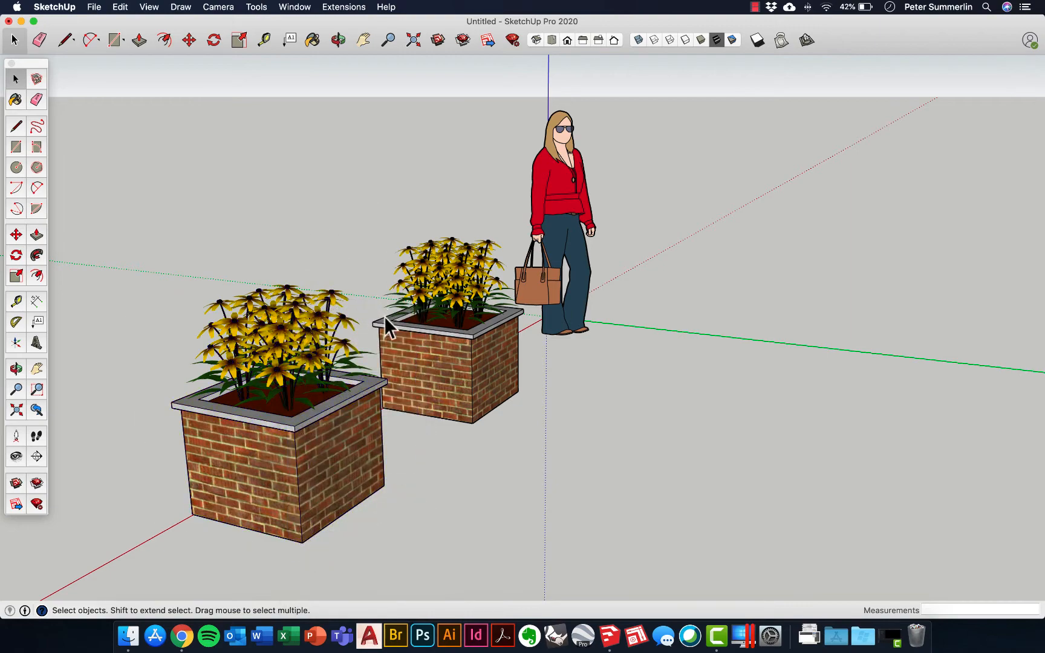
middle_drag(433, 314, 835, 310)
middle_drag(553, 360, 691, 296)
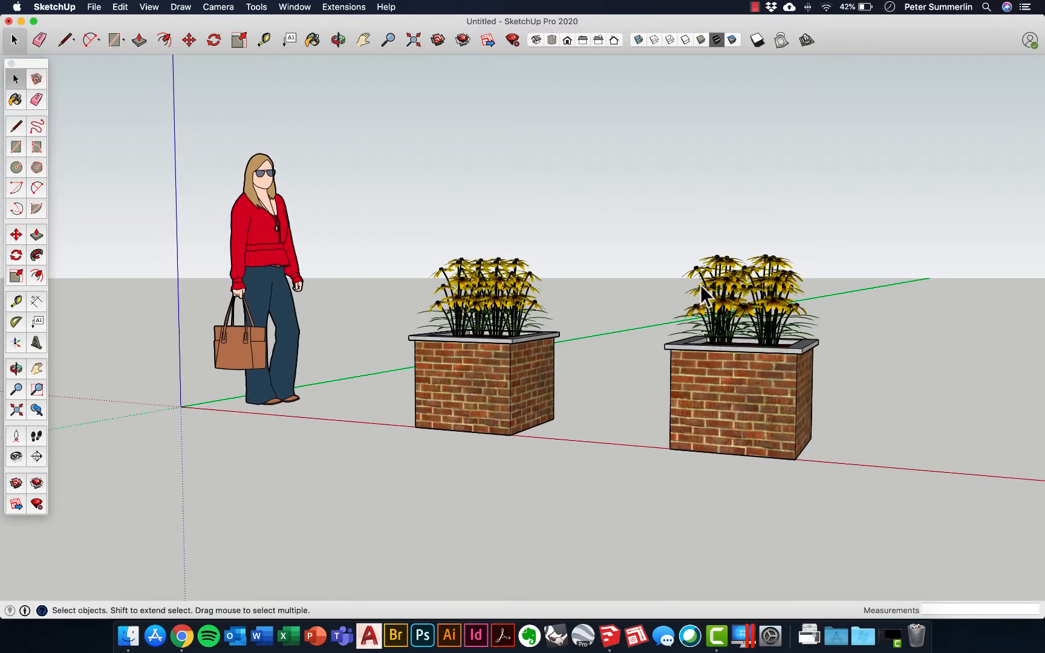
middle_drag(651, 236, 573, 362)
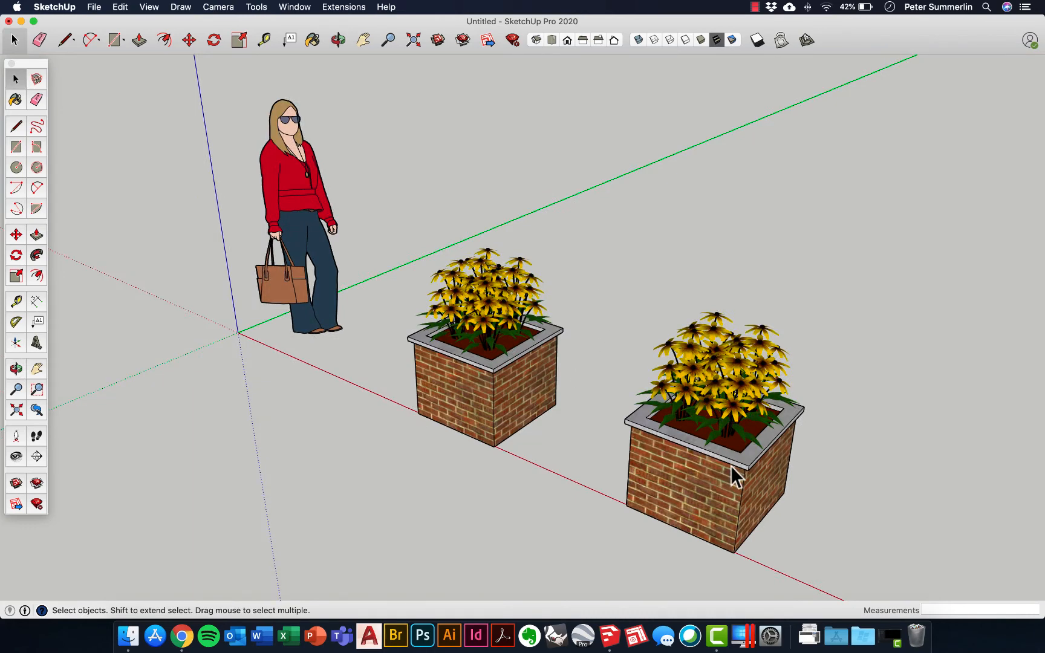
Edit the planter copy, paint its brick walls with the darker brick from Brick, Cladding and Siding, and leave the component.
scroll(731, 474, up, 3)
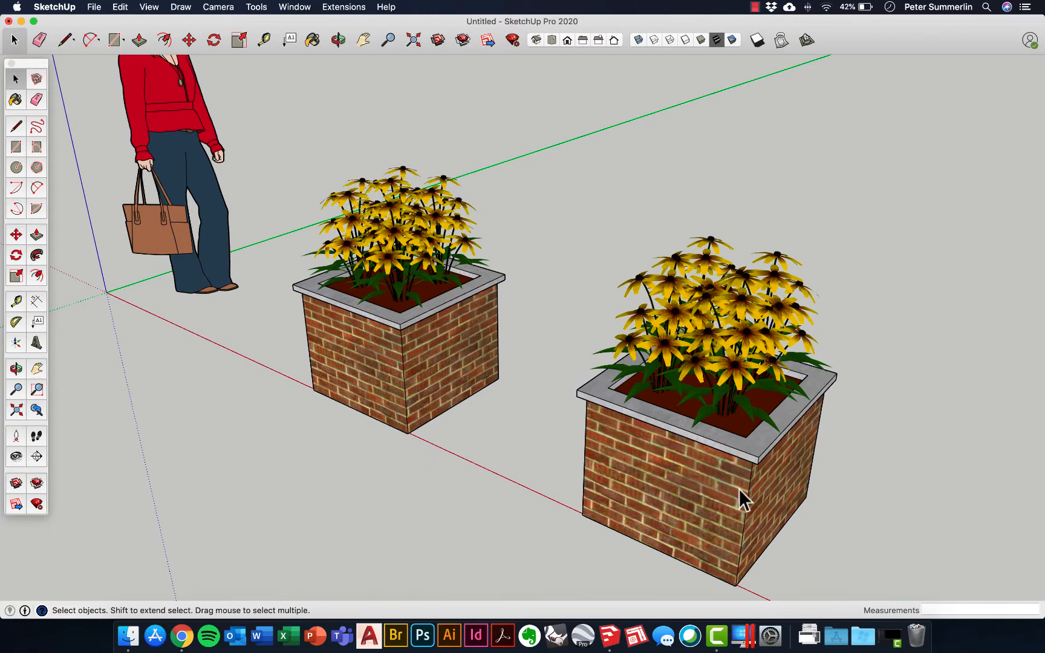
double_click(719, 490)
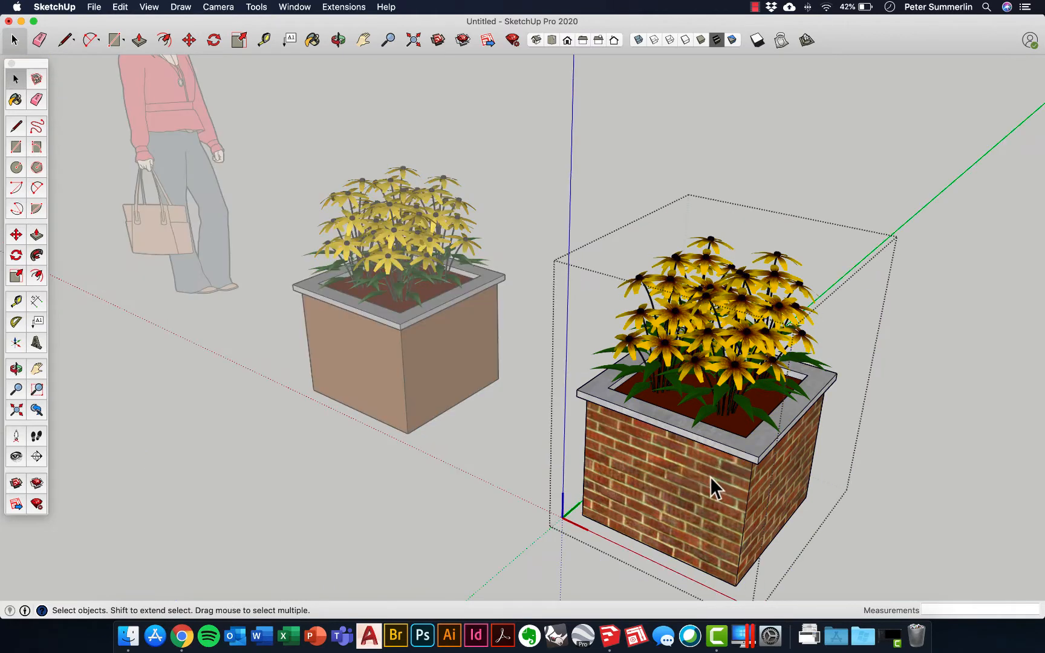
click(310, 8)
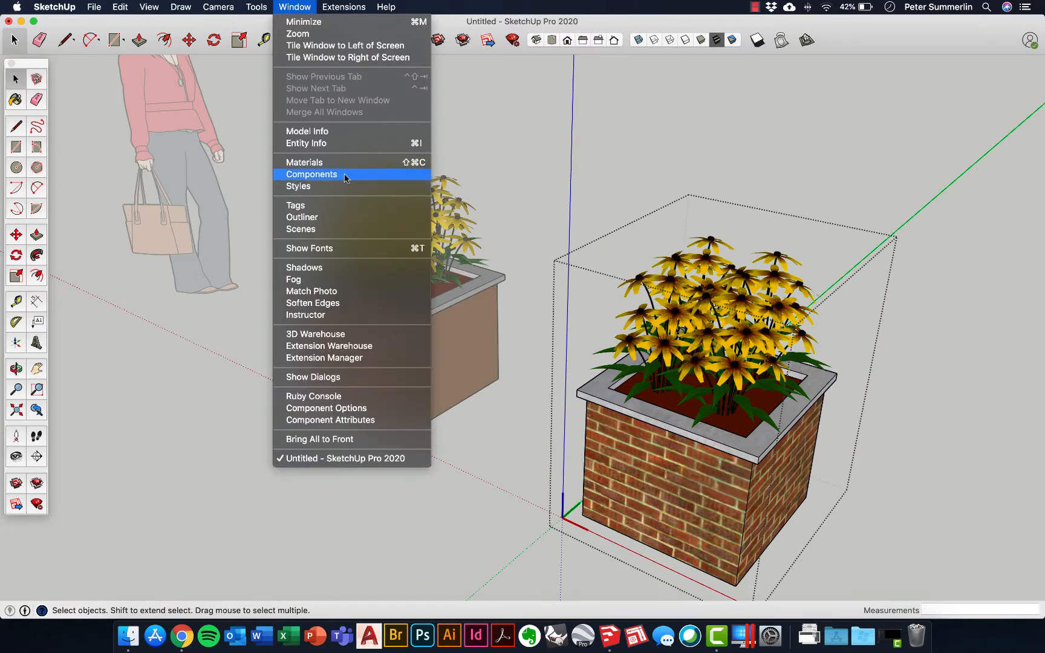
click(341, 164)
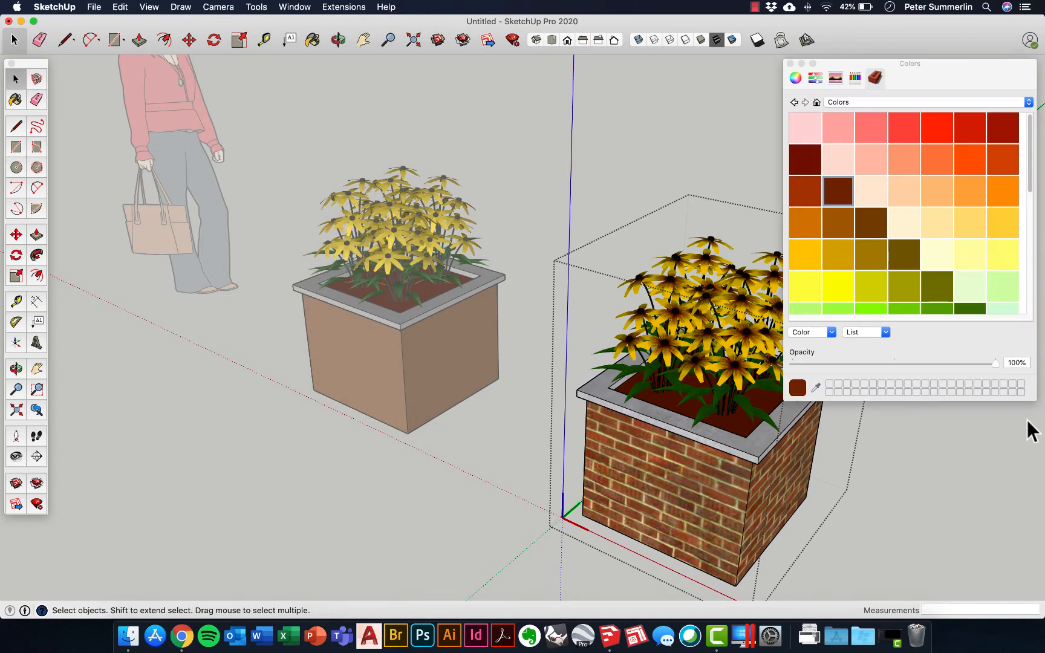
click(876, 101)
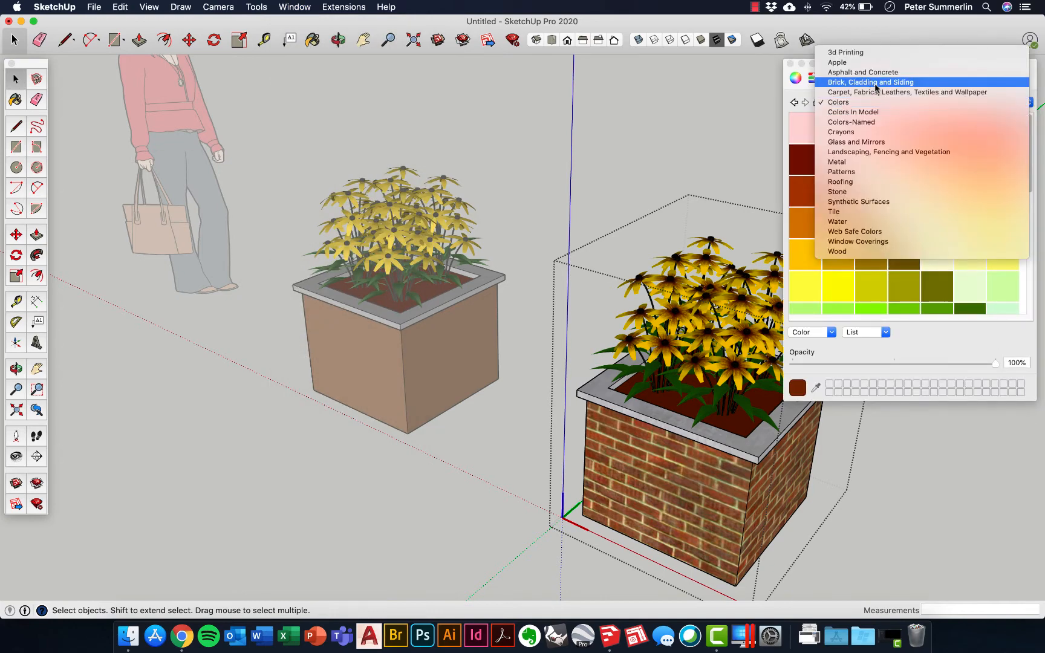
click(875, 83)
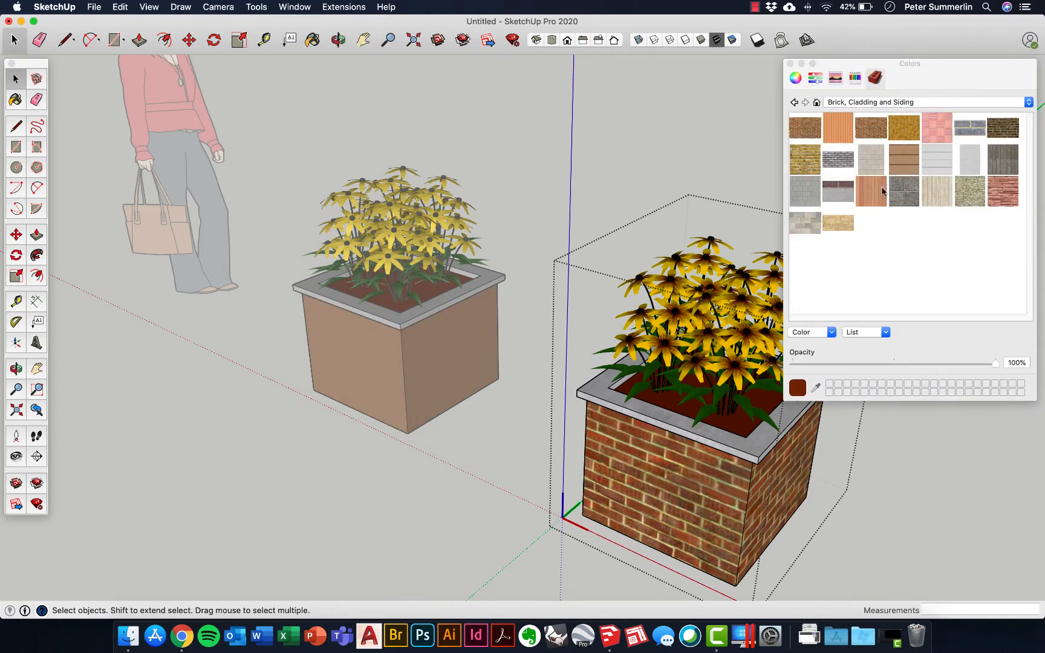
click(1007, 129)
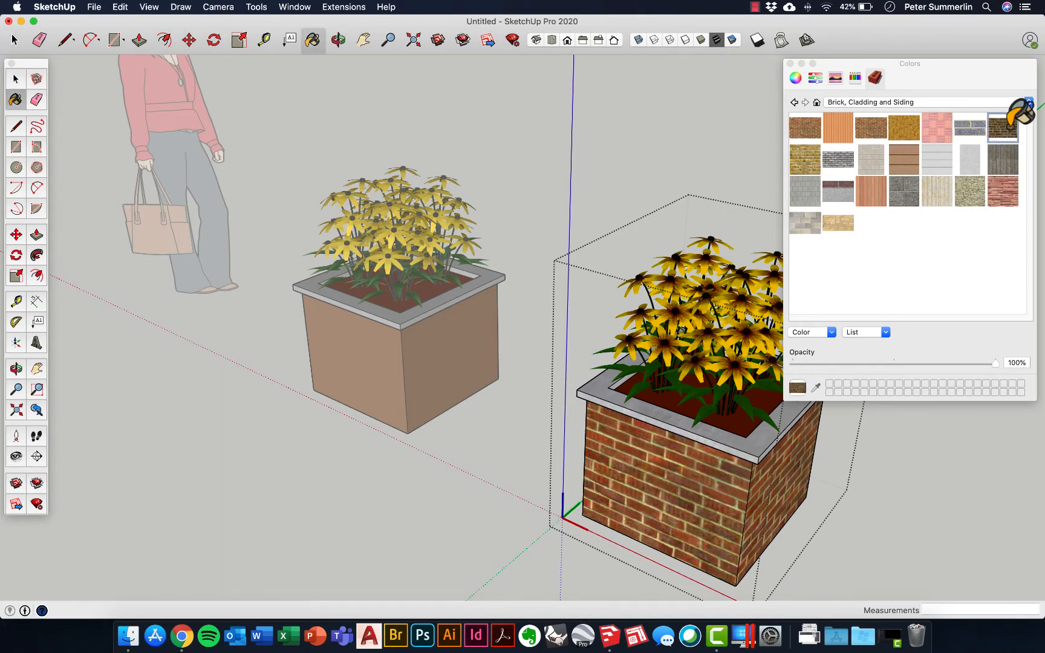
middle_drag(713, 467, 632, 385)
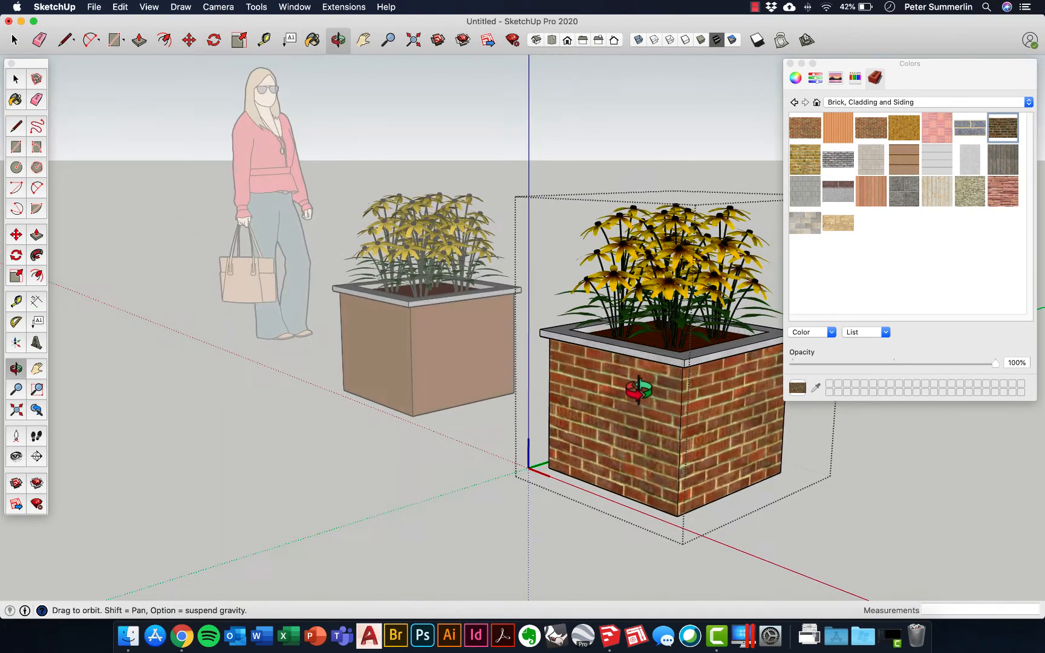
click(654, 414)
middle_drag(720, 399, 333, 286)
click(324, 291)
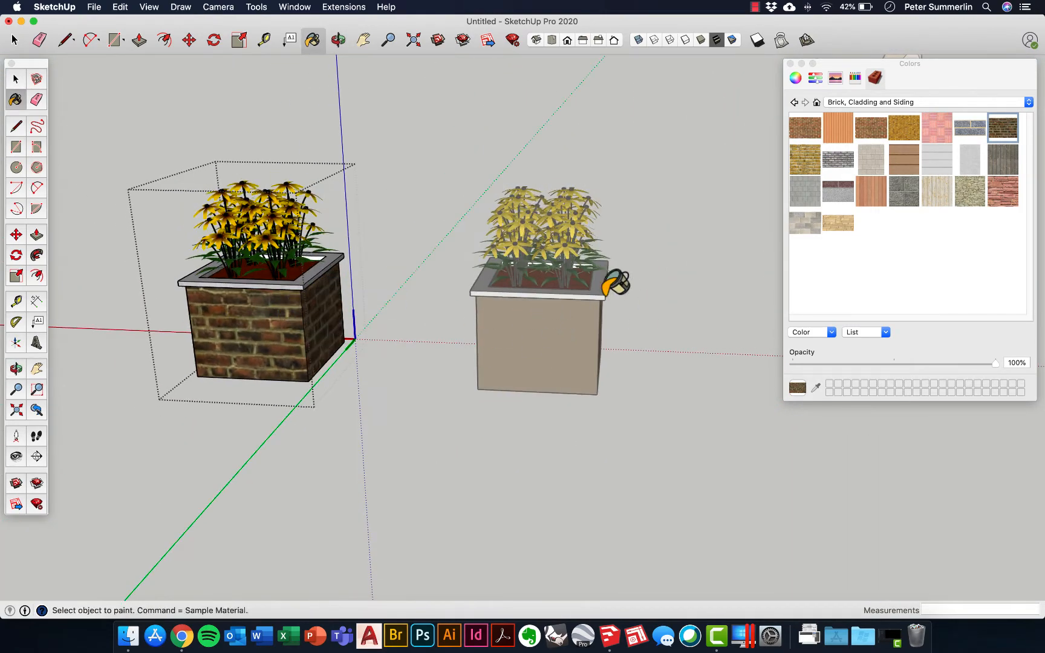
click(16, 78)
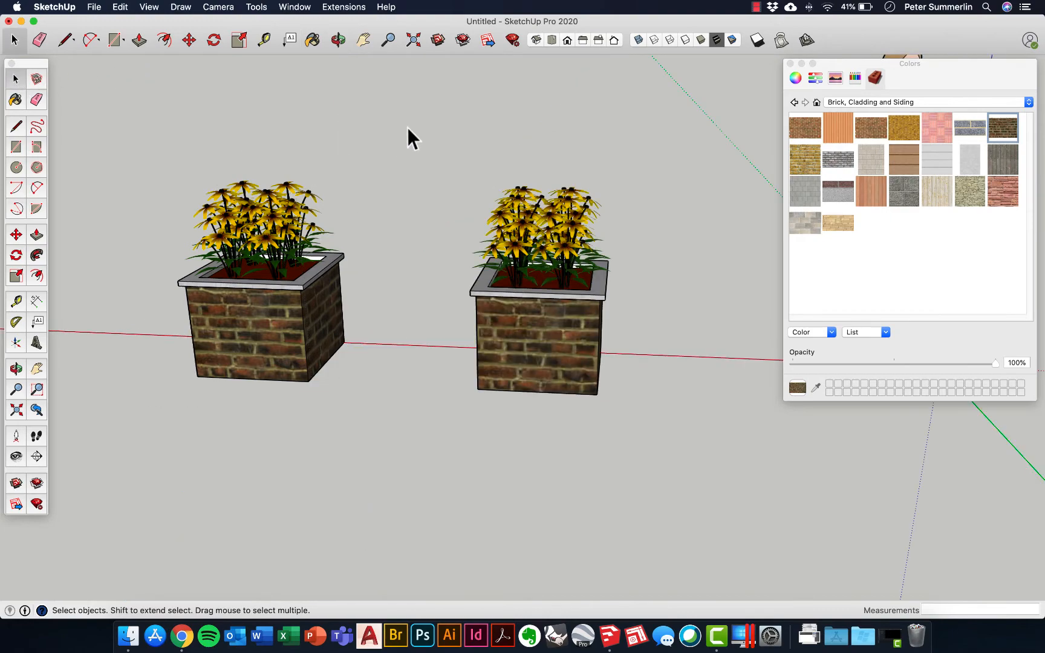
Edit the planter copy and thicken its cap by pulling the underside of the overhang down 1".
mouse_move(432, 329)
middle_down()
mouse_move(691, 327)
mouse_move(340, 340)
middle_up()
scroll(309, 356, up, 5)
middle_drag(278, 355, 310, 223)
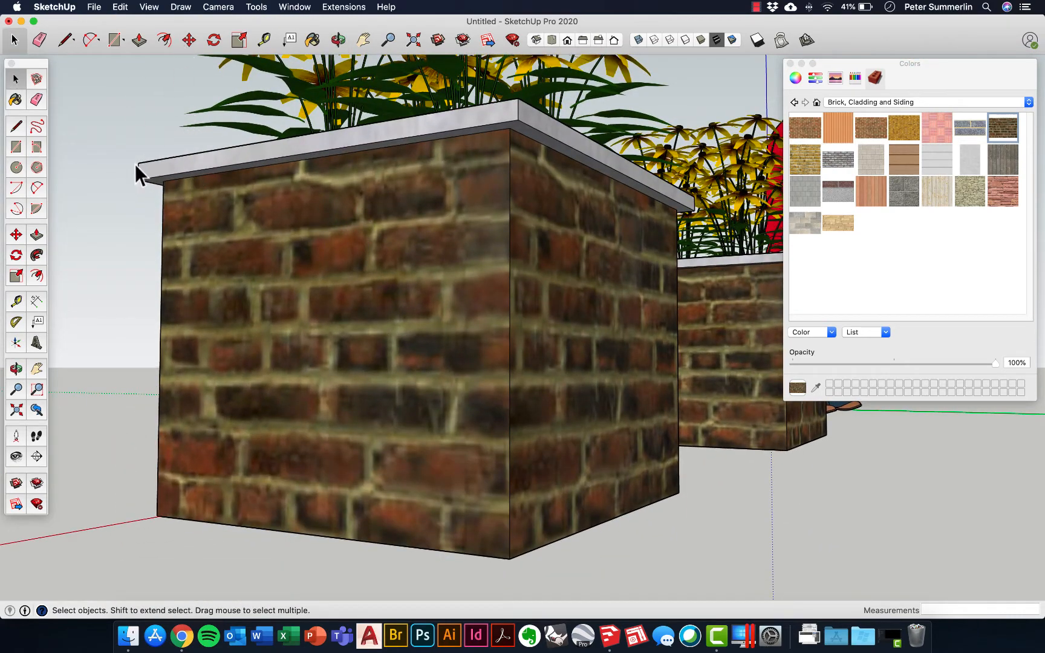
double_click(187, 218)
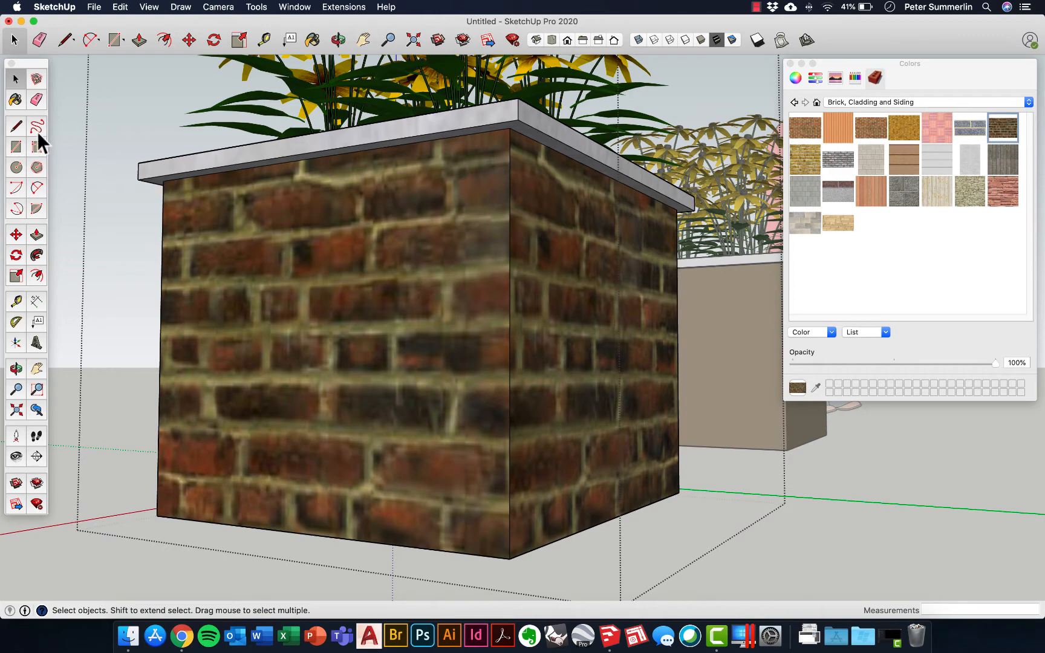
click(139, 42)
scroll(159, 192, up, 5)
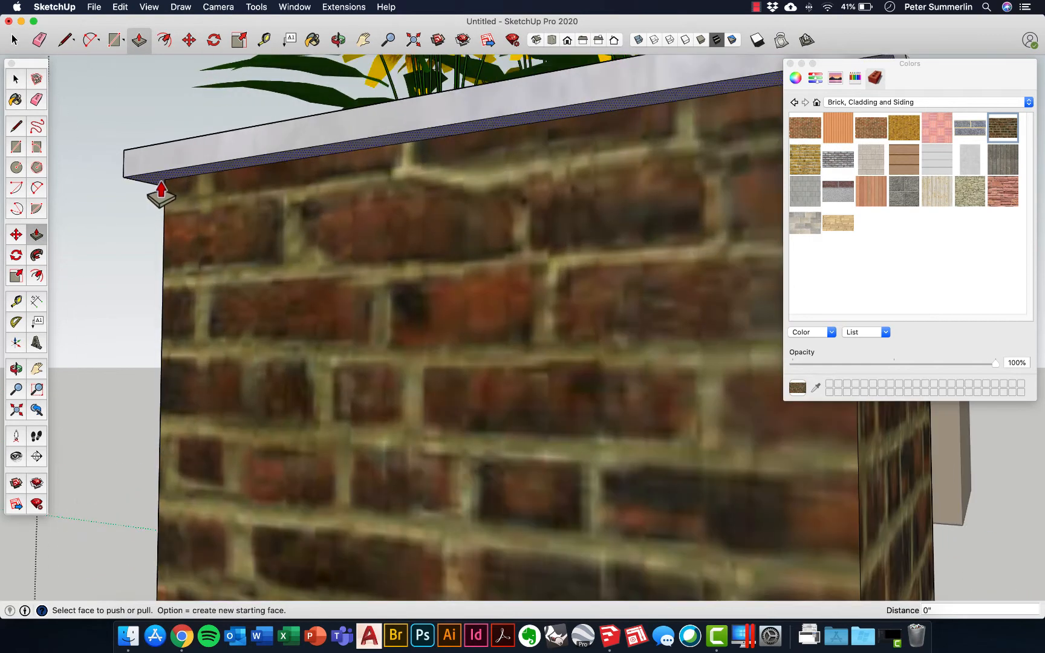
drag(159, 192, 161, 208)
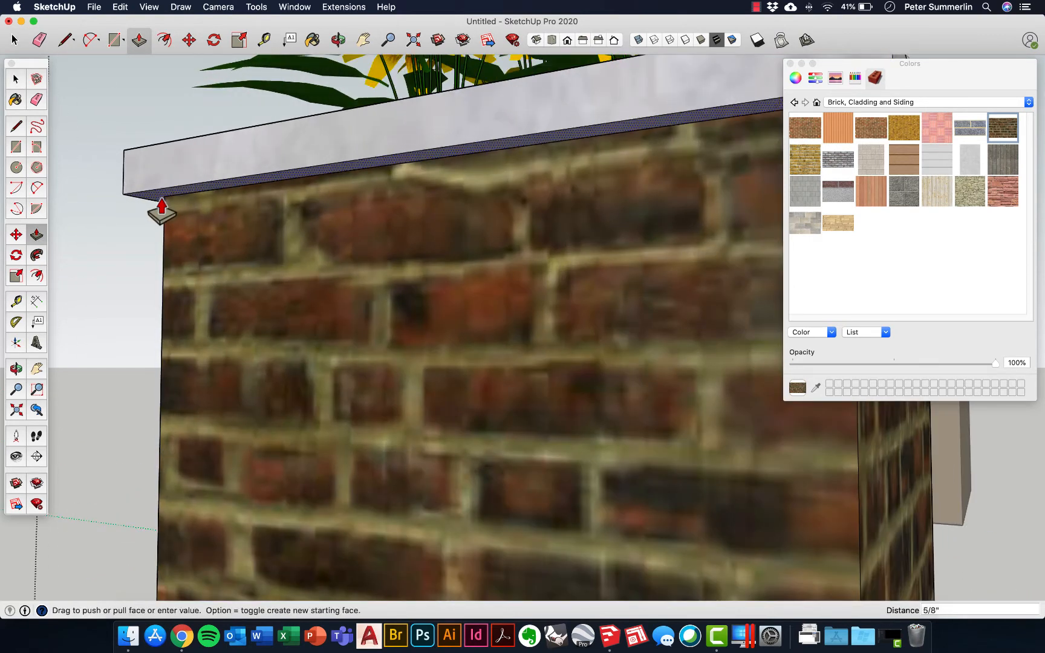
key(Return)
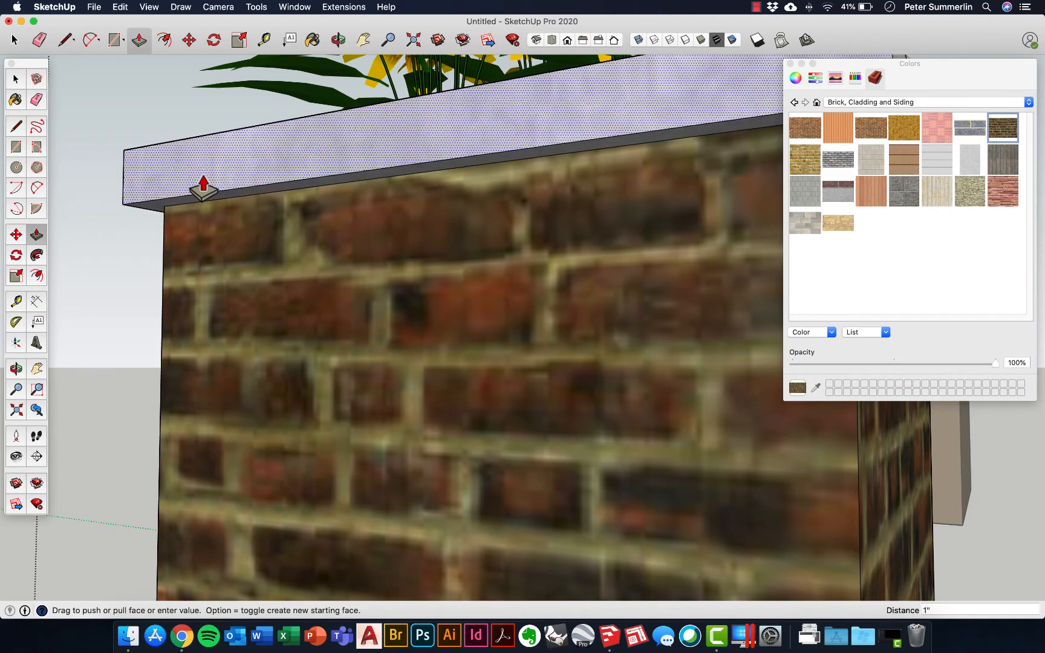
scroll(209, 183, down, 6)
middle_drag(317, 191, 466, 198)
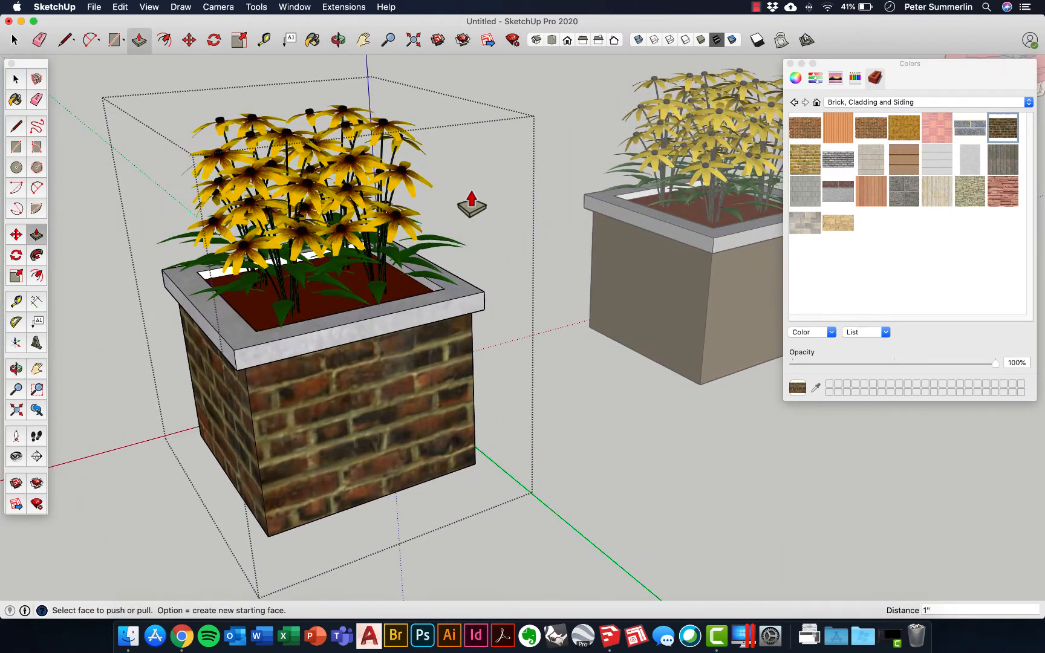
Finish editing the planter component and bring both linked planters and the woman figure into view.
click(16, 79)
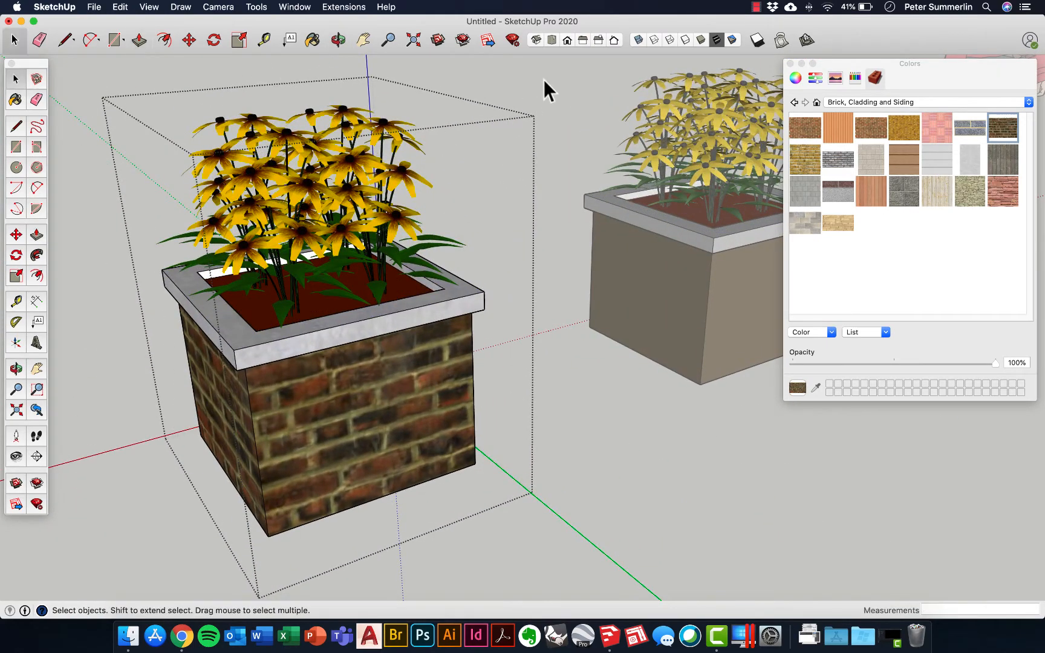
scroll(559, 175, down, 10)
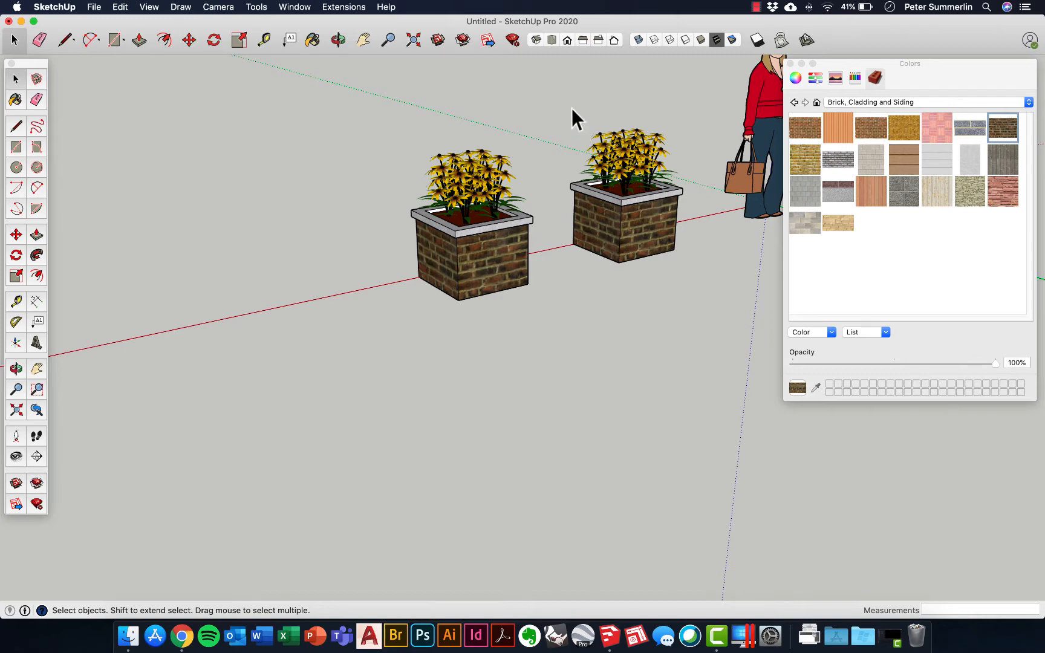
middle_drag(525, 133, 578, 221)
scroll(578, 255, down, 5)
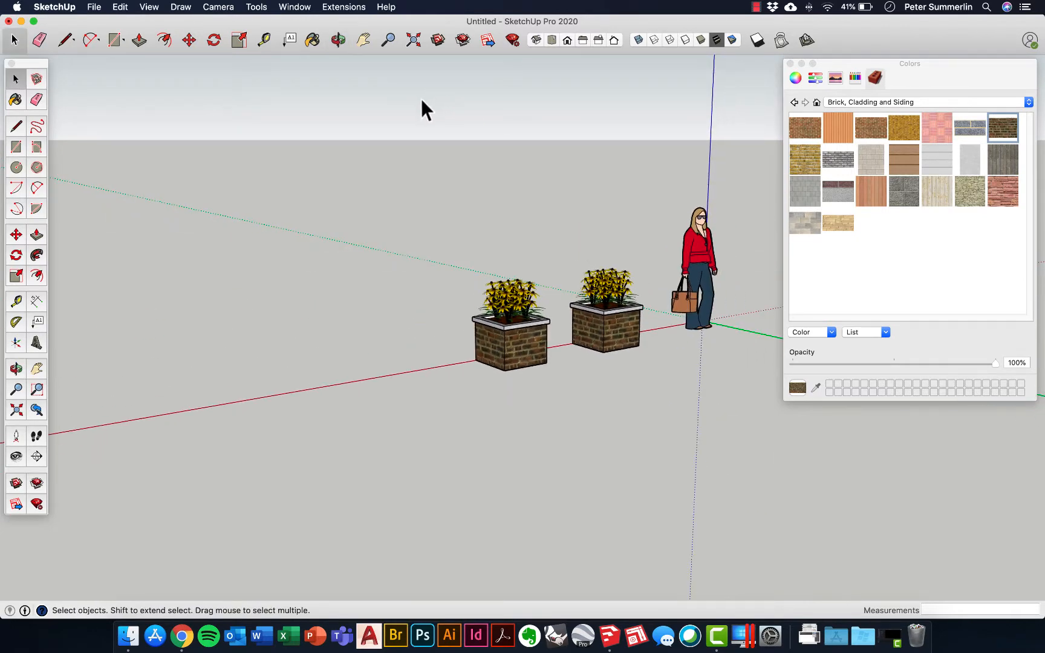
Search 3D Warehouse for "2d tree" and close the Colors window covering the results.
click(296, 7)
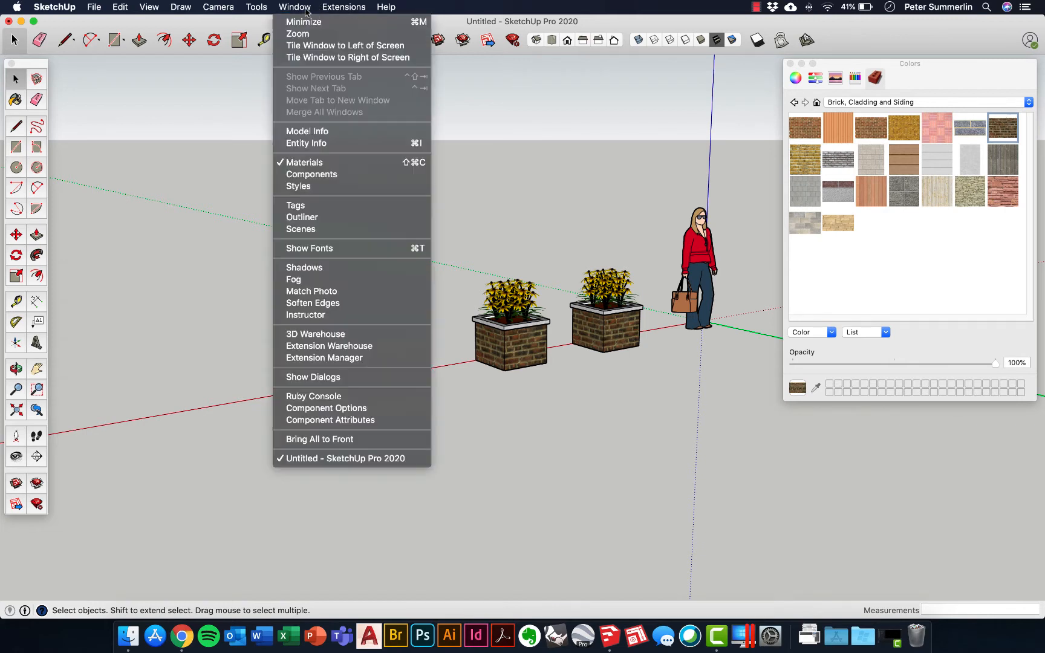
click(345, 334)
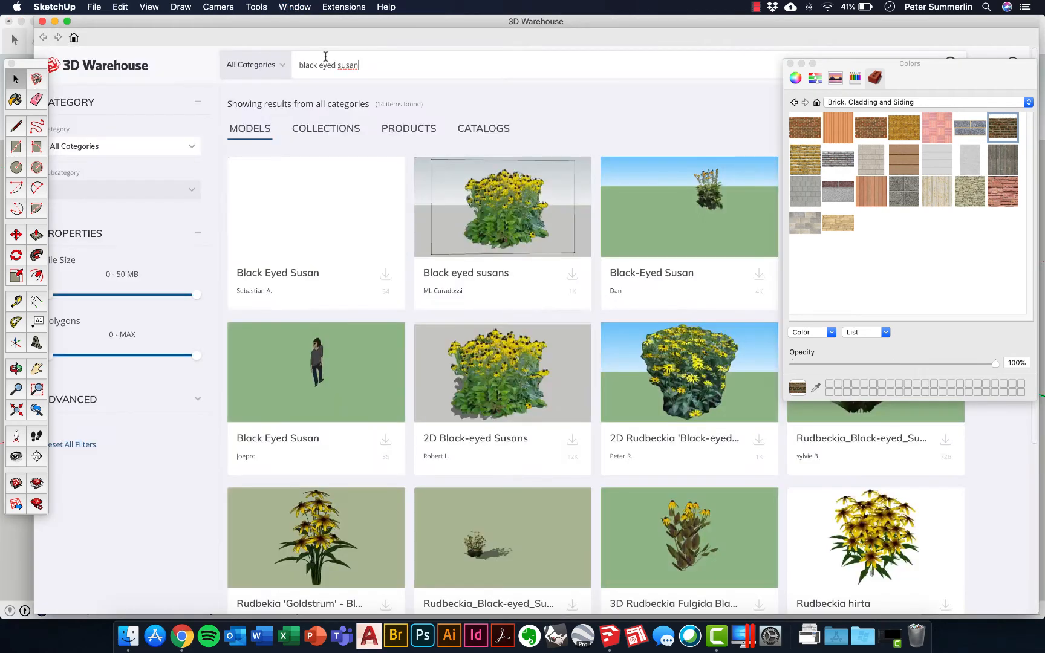
triple_click(336, 67)
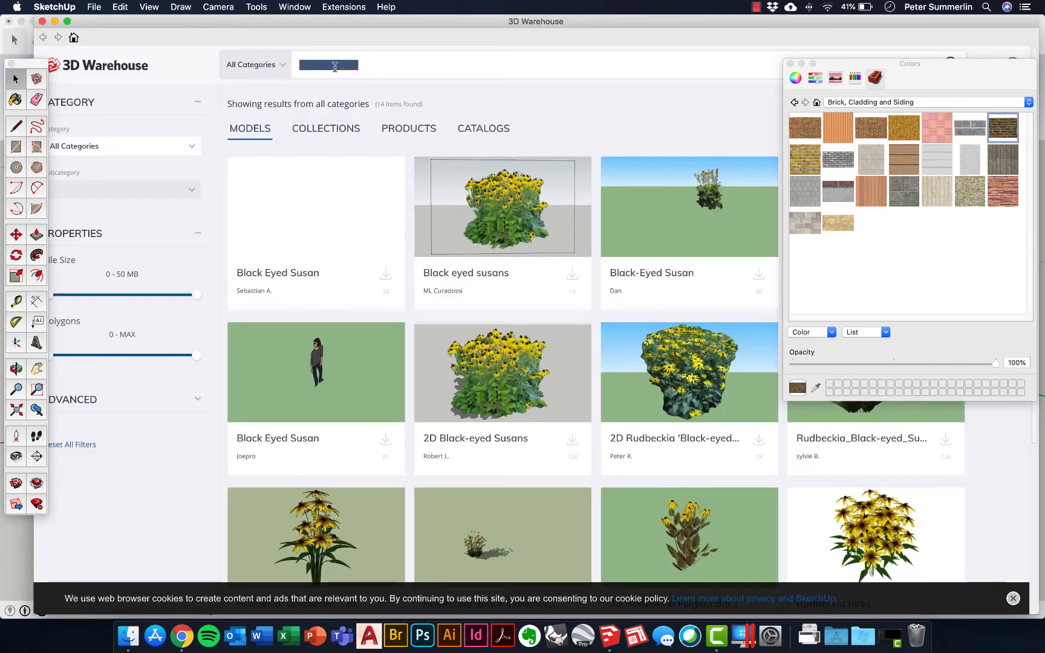
text(2d tre)
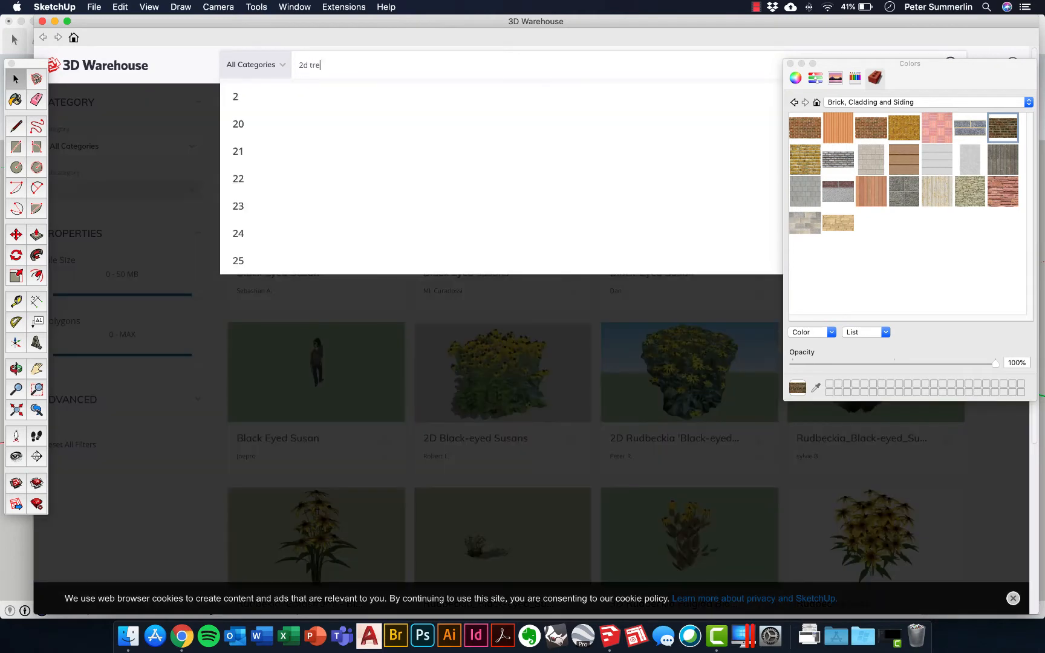
text(e)
key(Return)
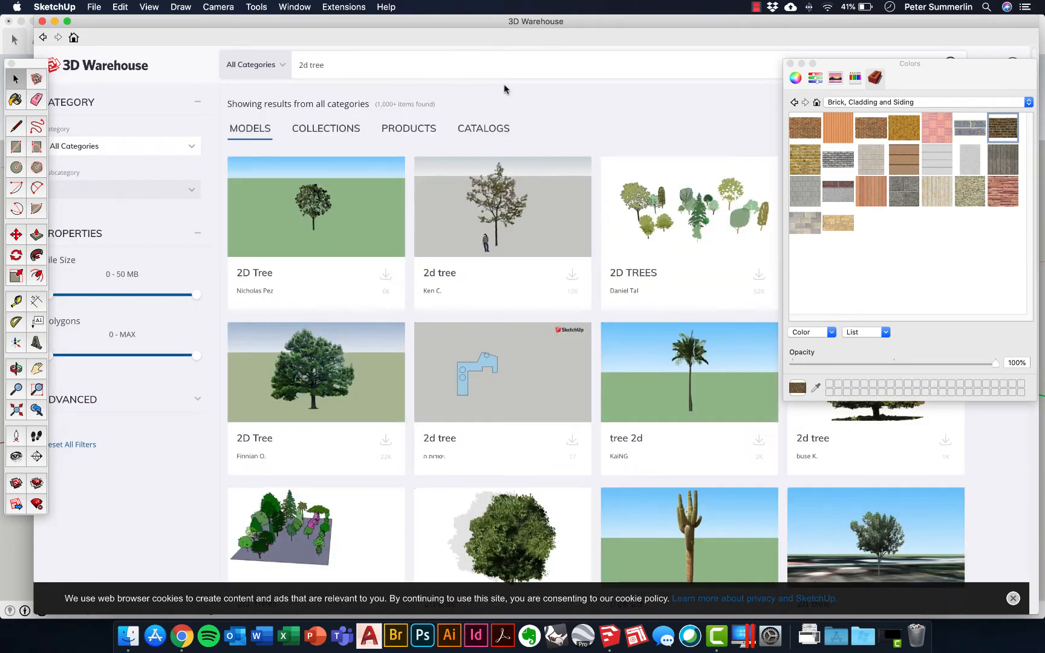
click(791, 63)
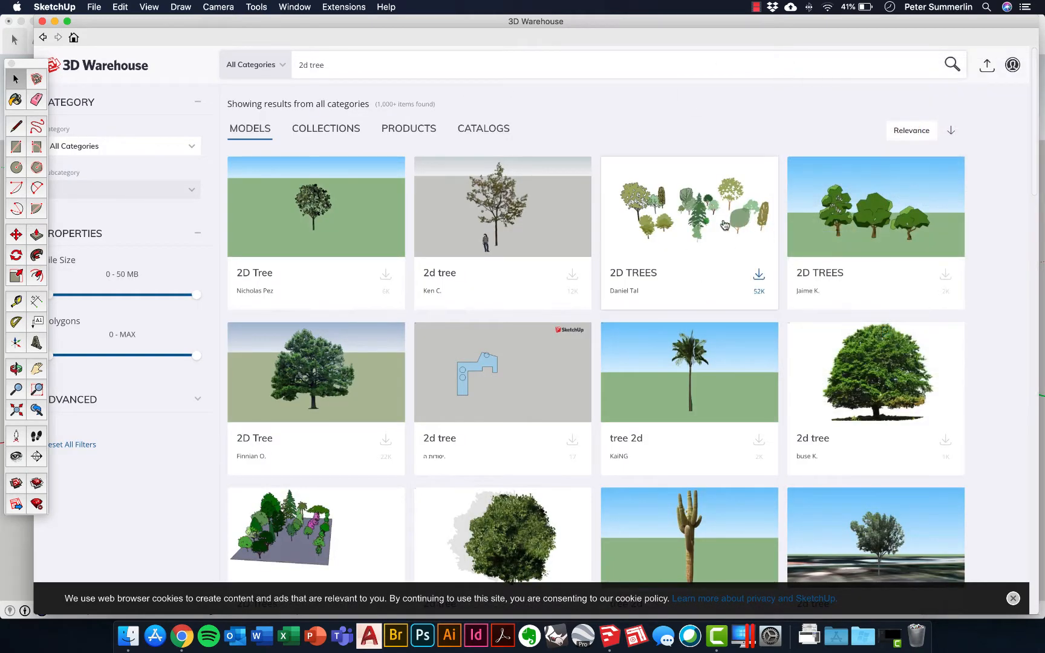
Look through the 2d tree models and sort them by Popularity.
scroll(798, 238, down, 2)
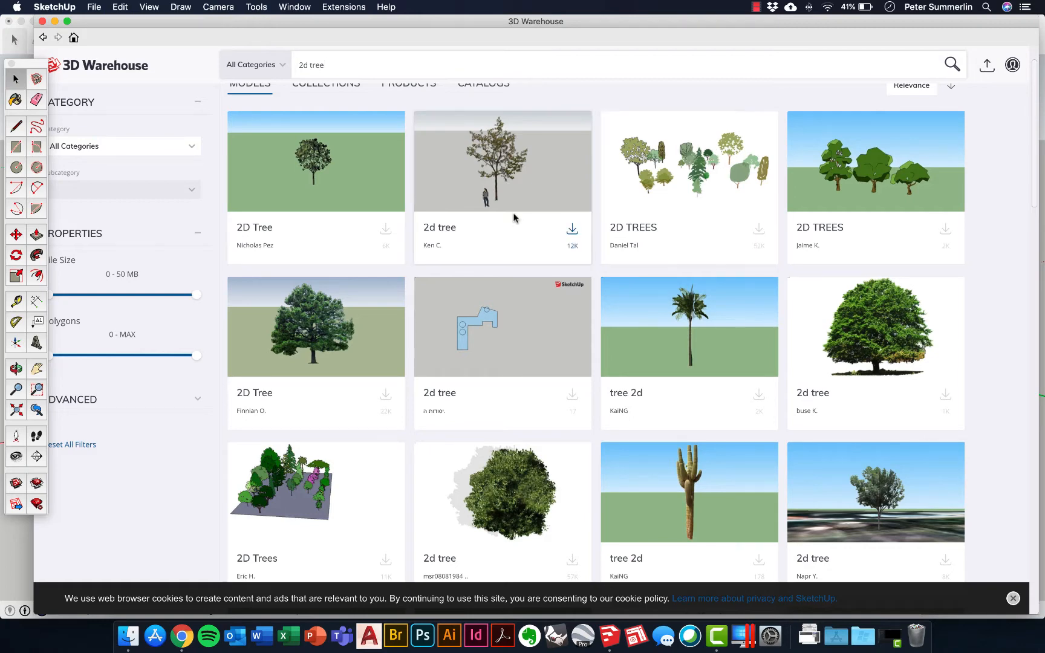
scroll(709, 230, down, 2)
scroll(708, 230, down, 10)
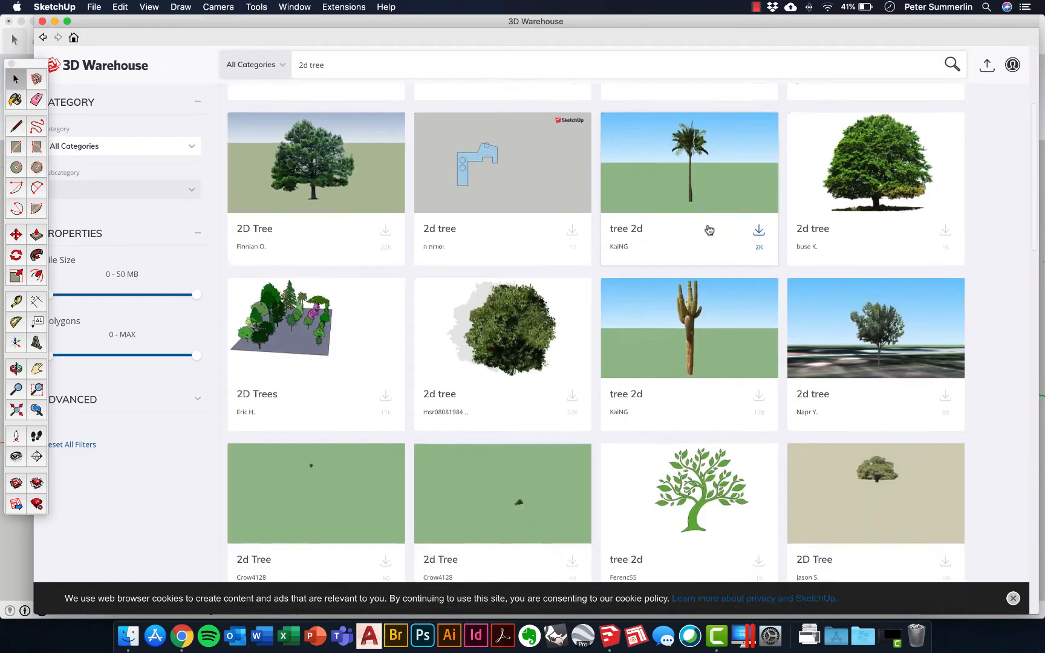
scroll(709, 230, down, 12)
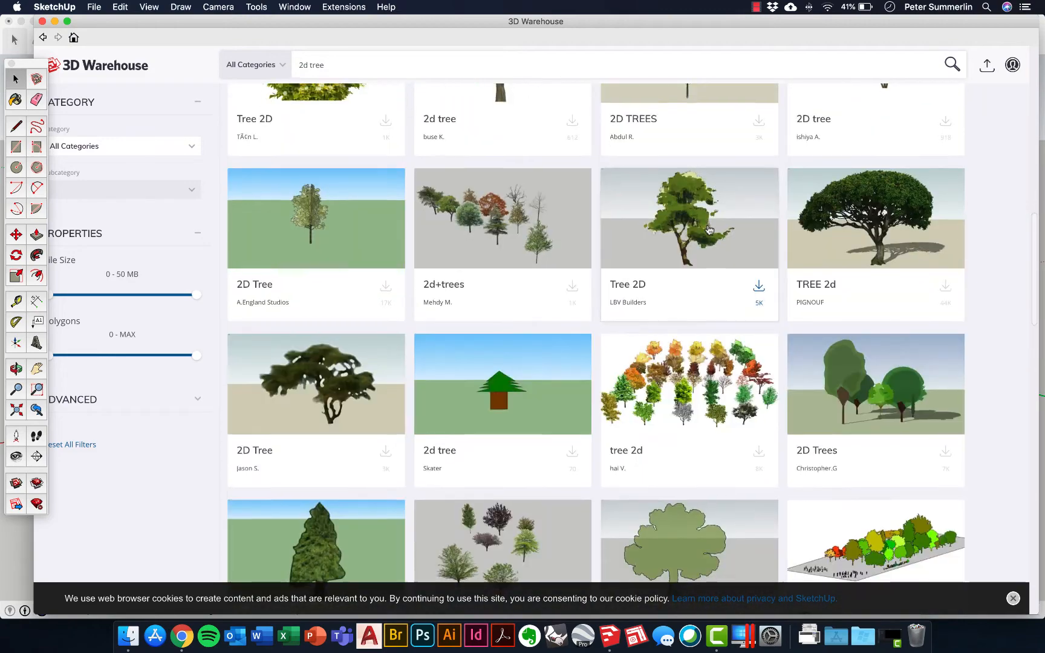
scroll(684, 195, down, 10)
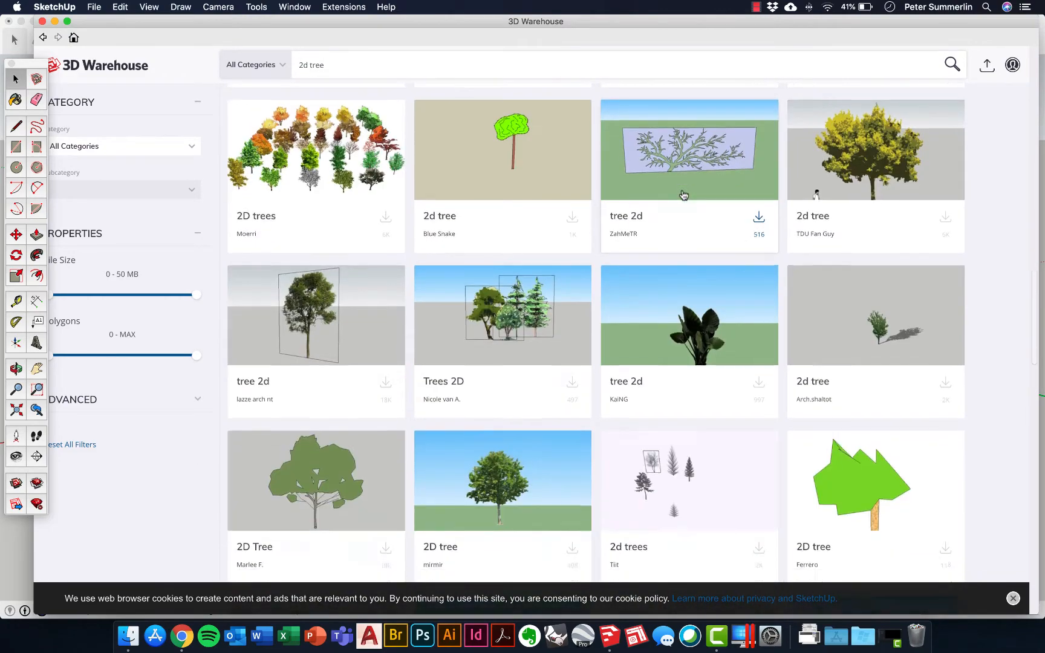
scroll(695, 203, up, 20)
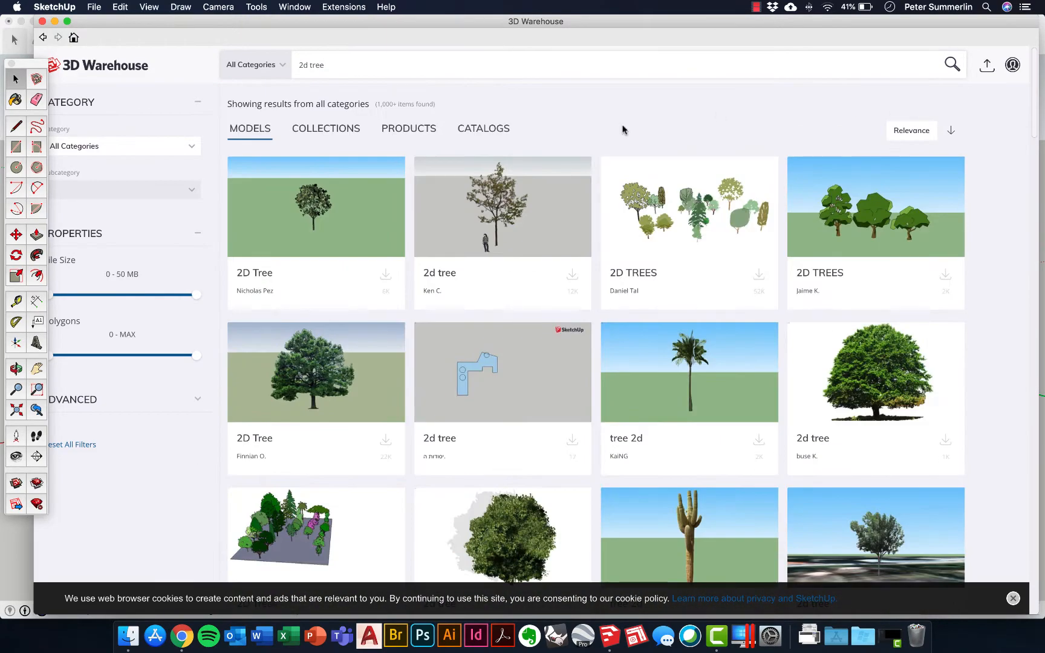
click(917, 132)
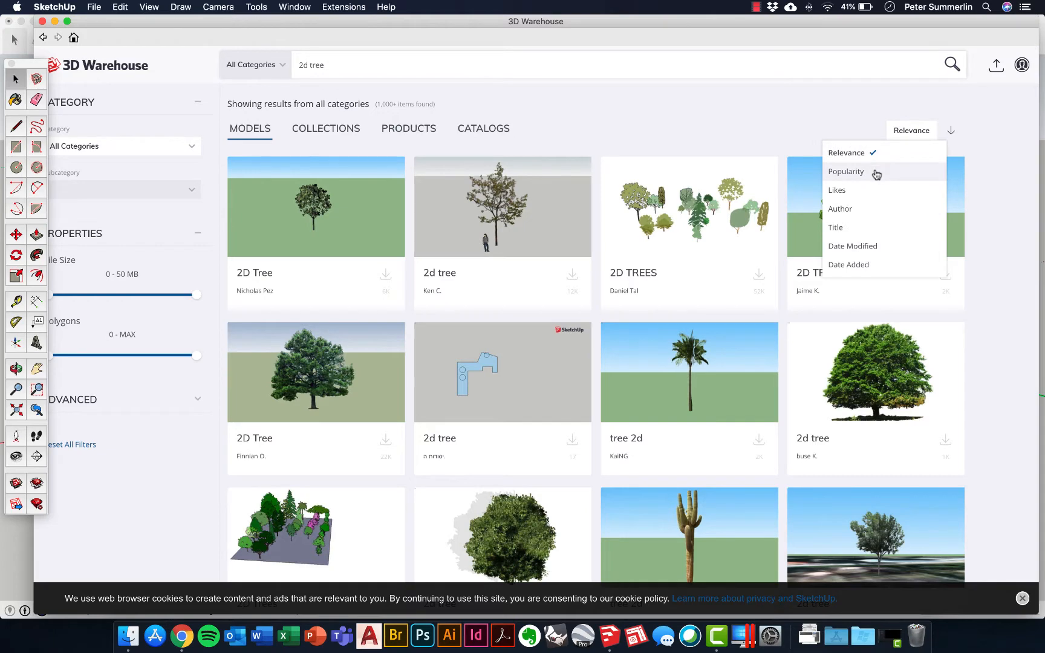
click(856, 173)
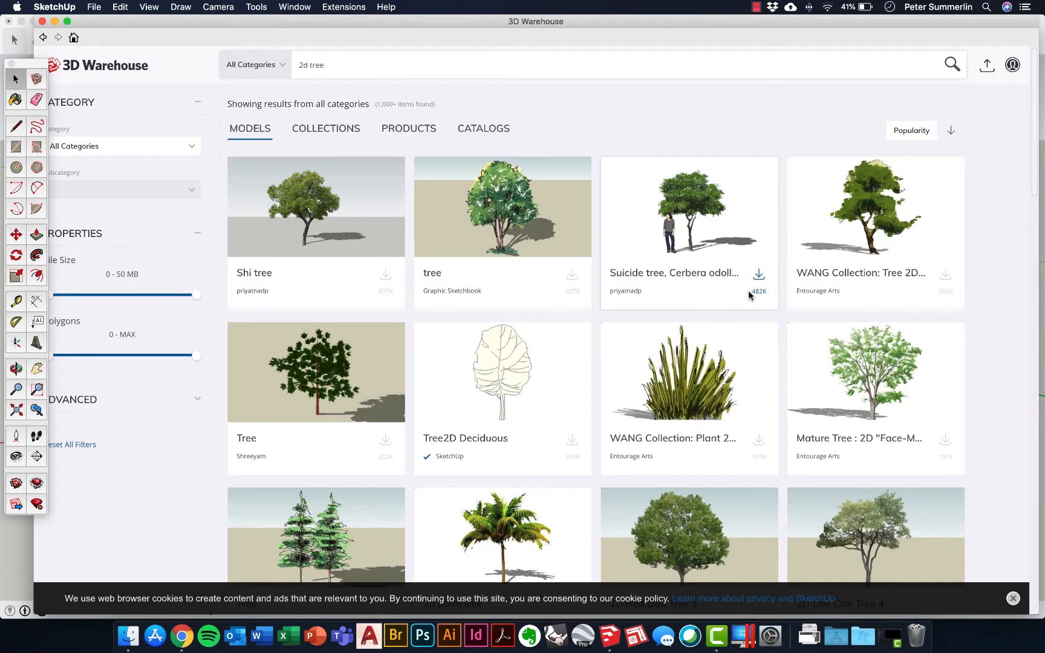
Load the Redbud Tree from the search results directly into the model and place it near the red axis, beyond the planters.
scroll(749, 289, down, 1)
scroll(712, 210, down, 15)
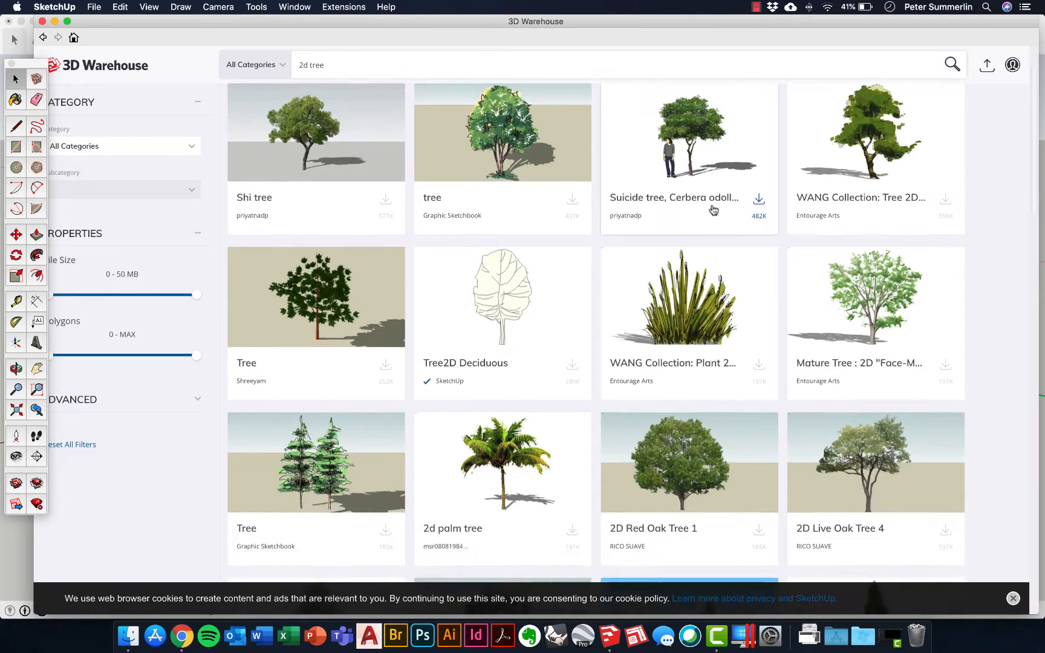
scroll(712, 210, down, 5)
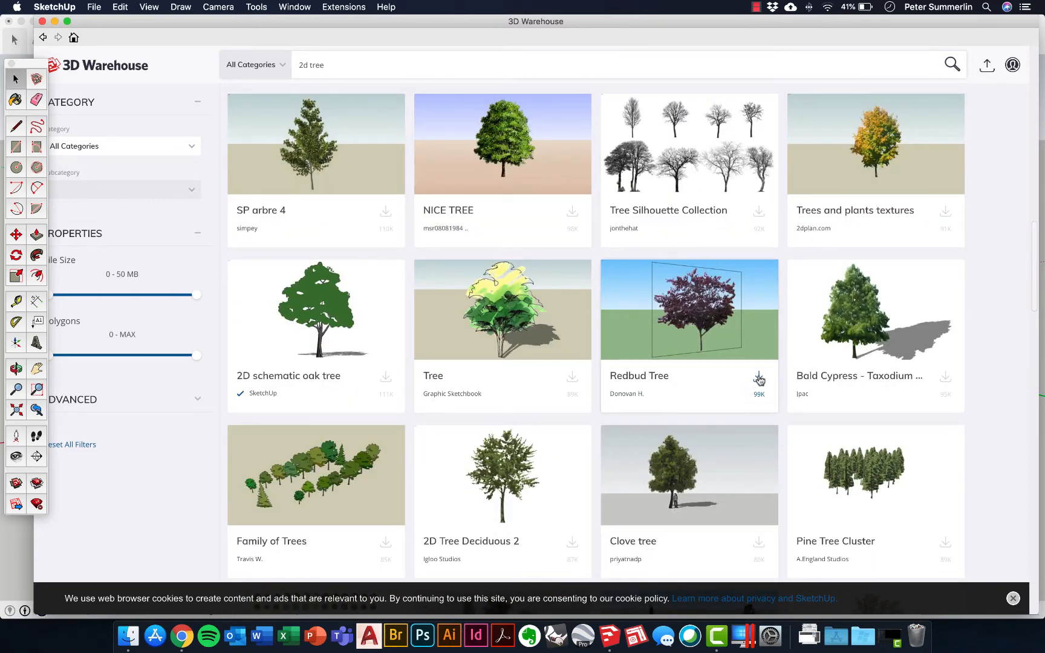
click(759, 379)
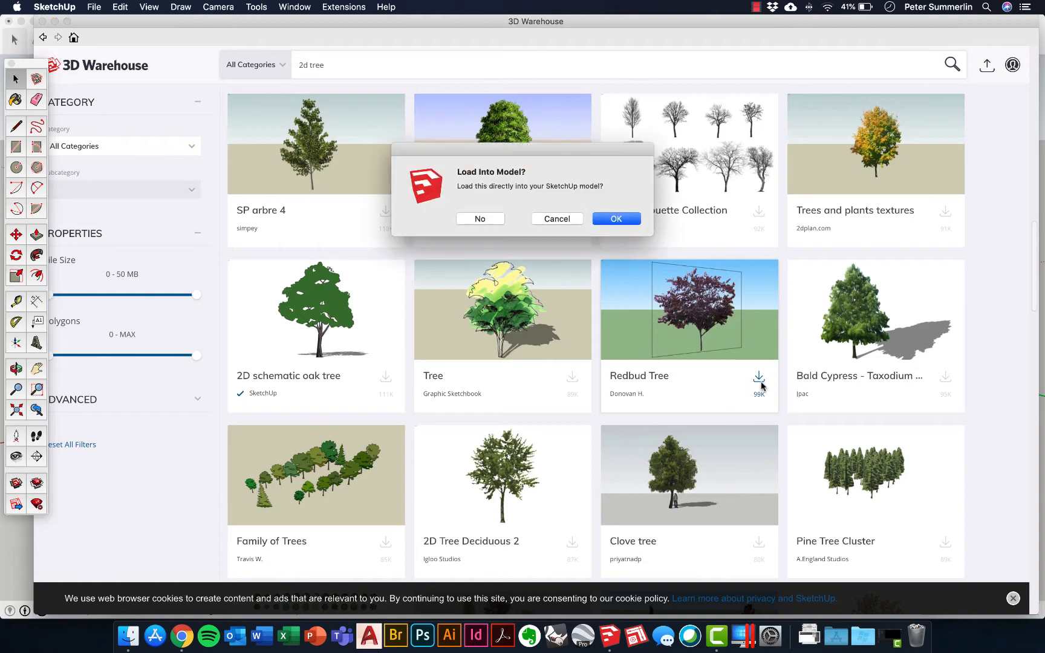
click(615, 218)
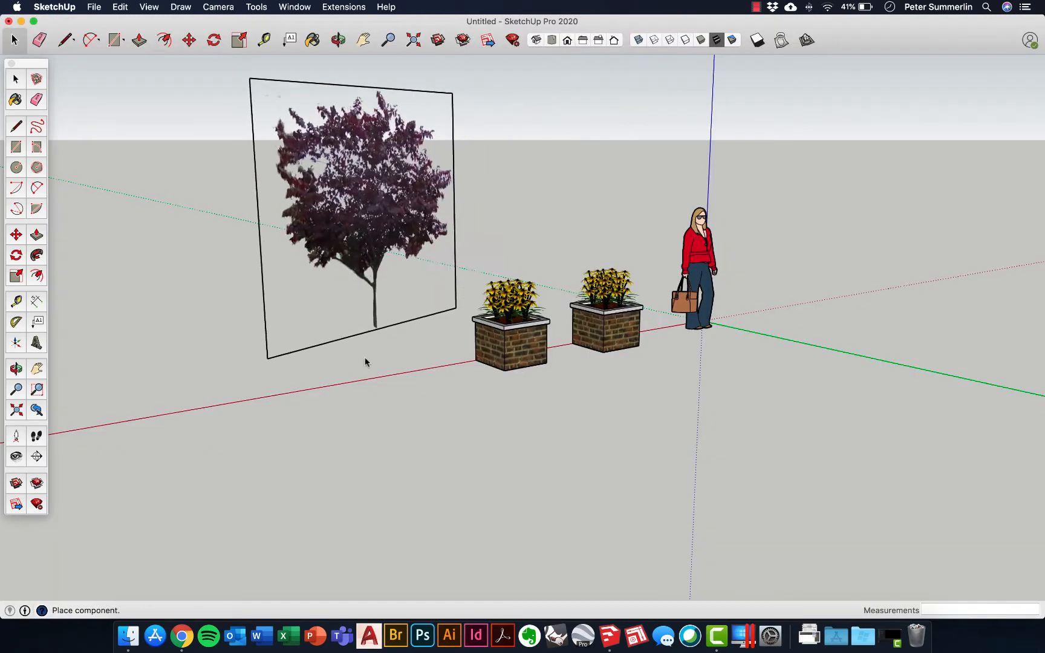
click(287, 429)
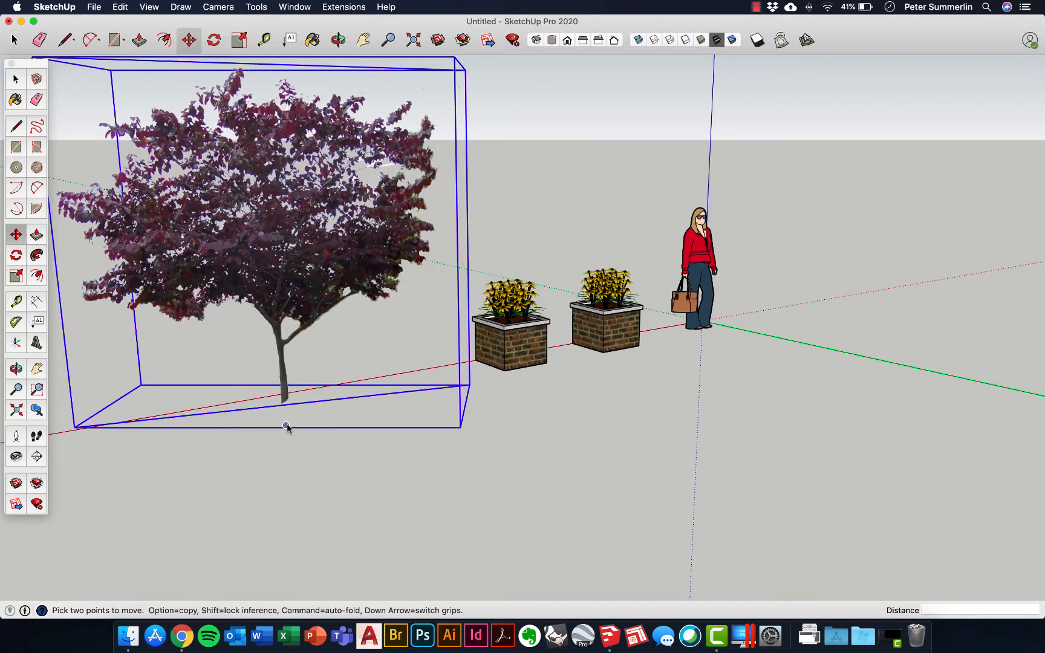
Examine how the flat Redbud Tree faces the camera from several sides and from above.
middle_drag(303, 368, 426, 432)
middle_drag(421, 313, 435, 242)
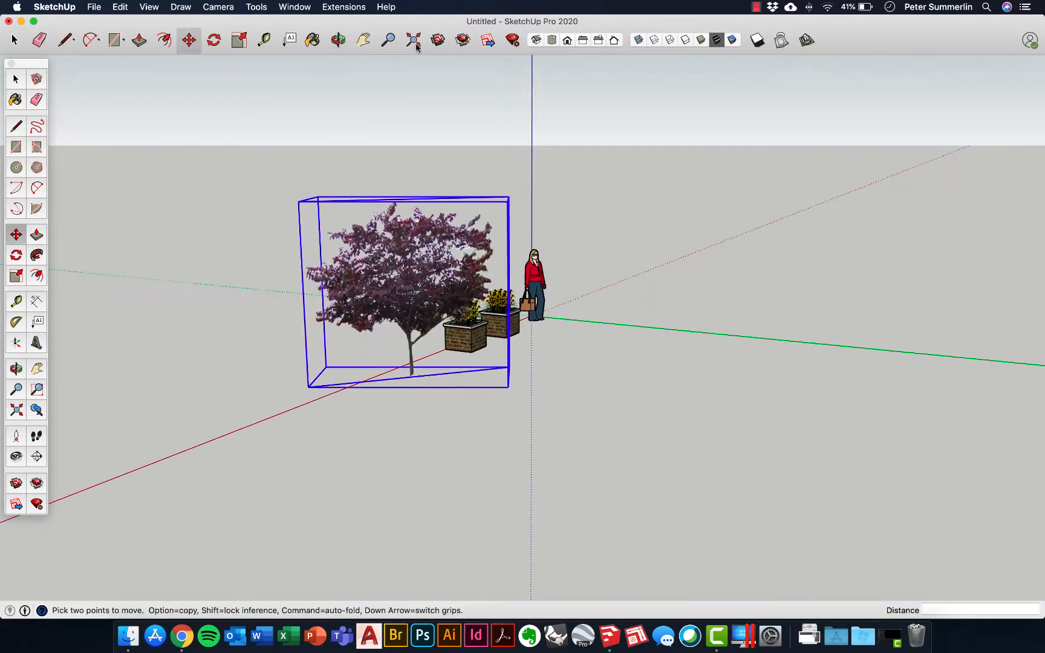
middle_drag(392, 385, 742, 367)
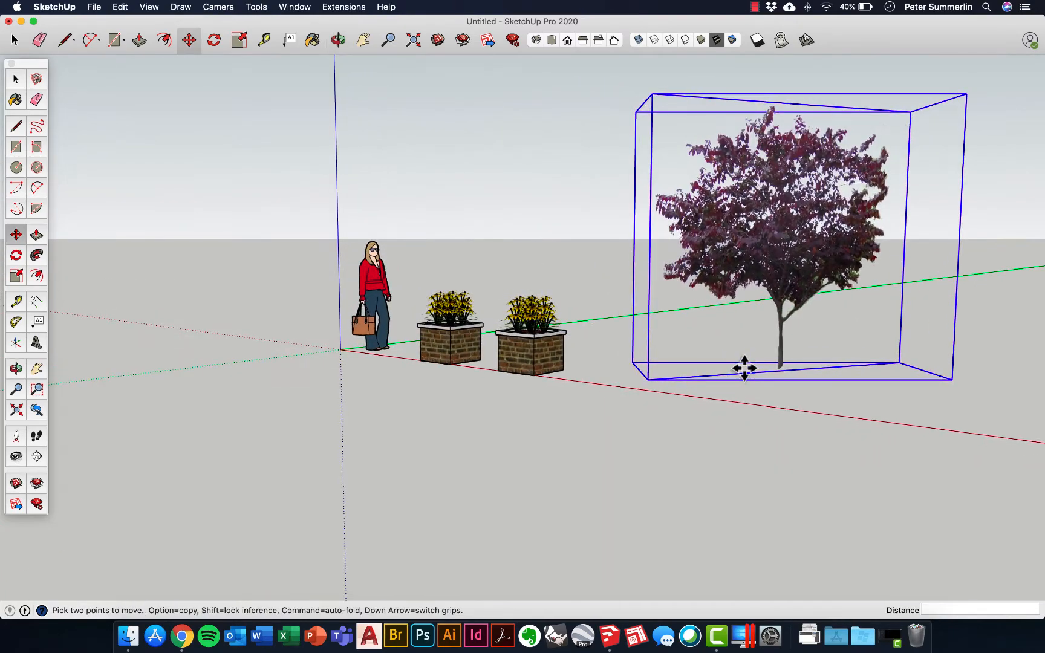
middle_drag(604, 262, 691, 312)
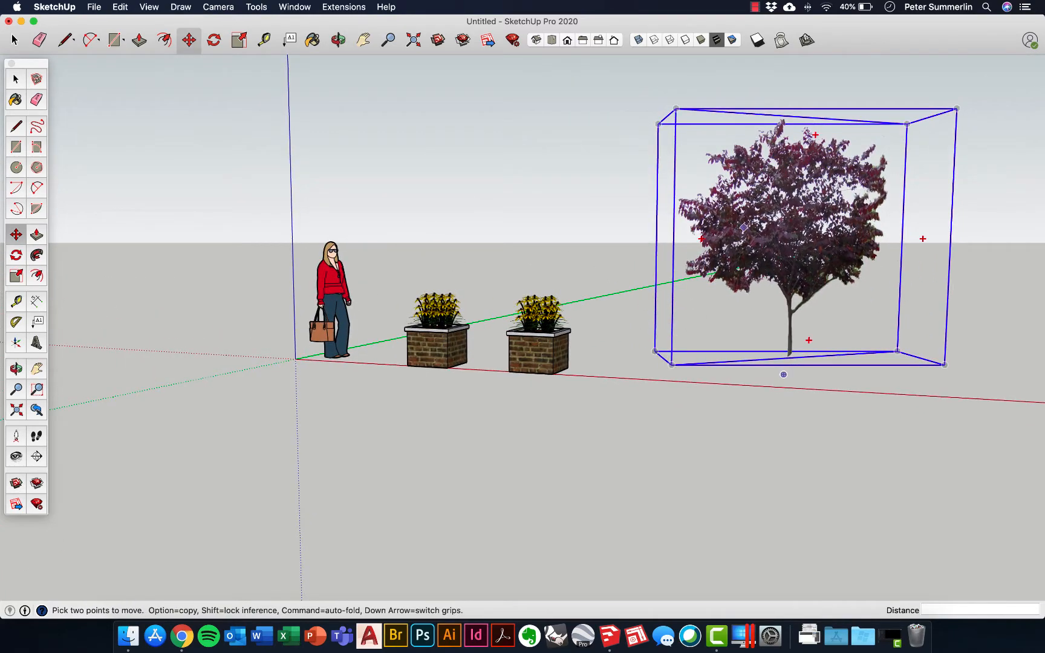
middle_drag(744, 229, 765, 330)
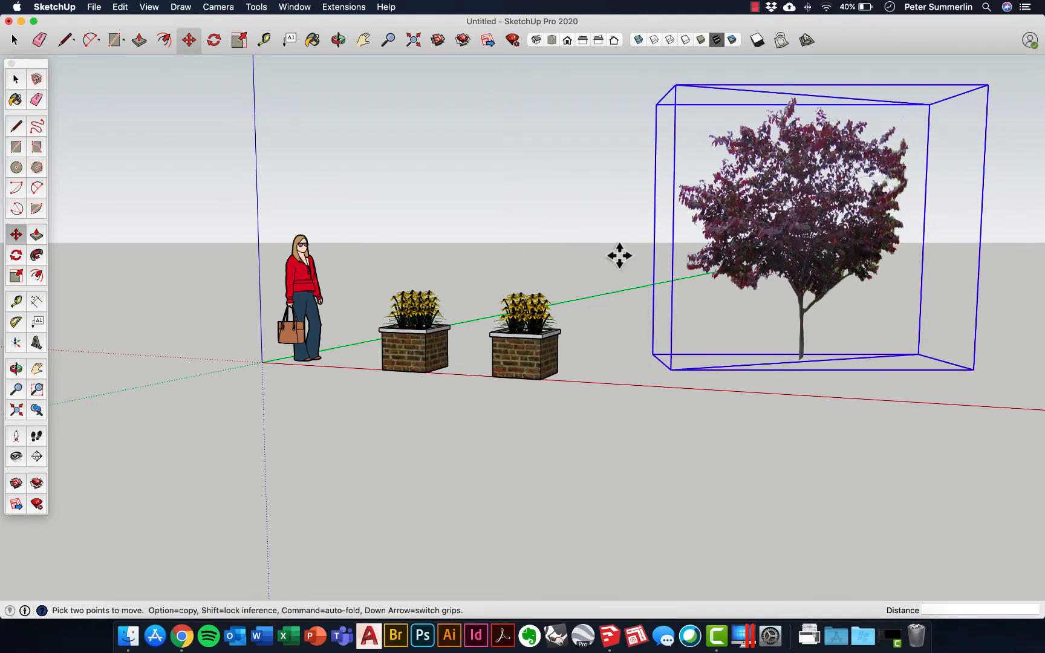
middle_drag(619, 255, 558, 341)
scroll(558, 340, up, 2)
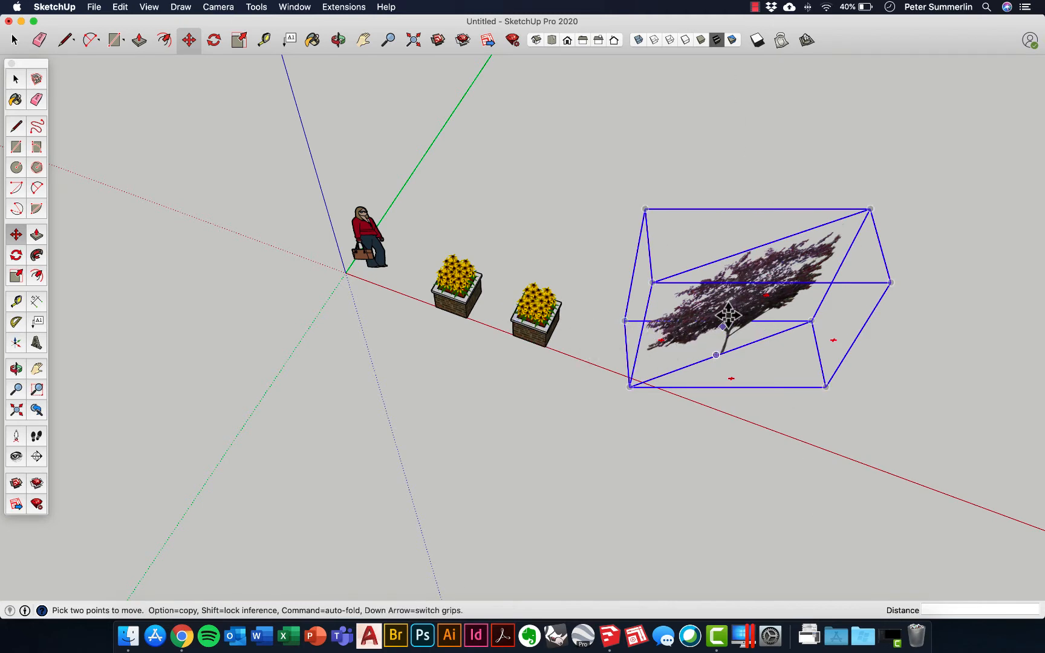
click(16, 79)
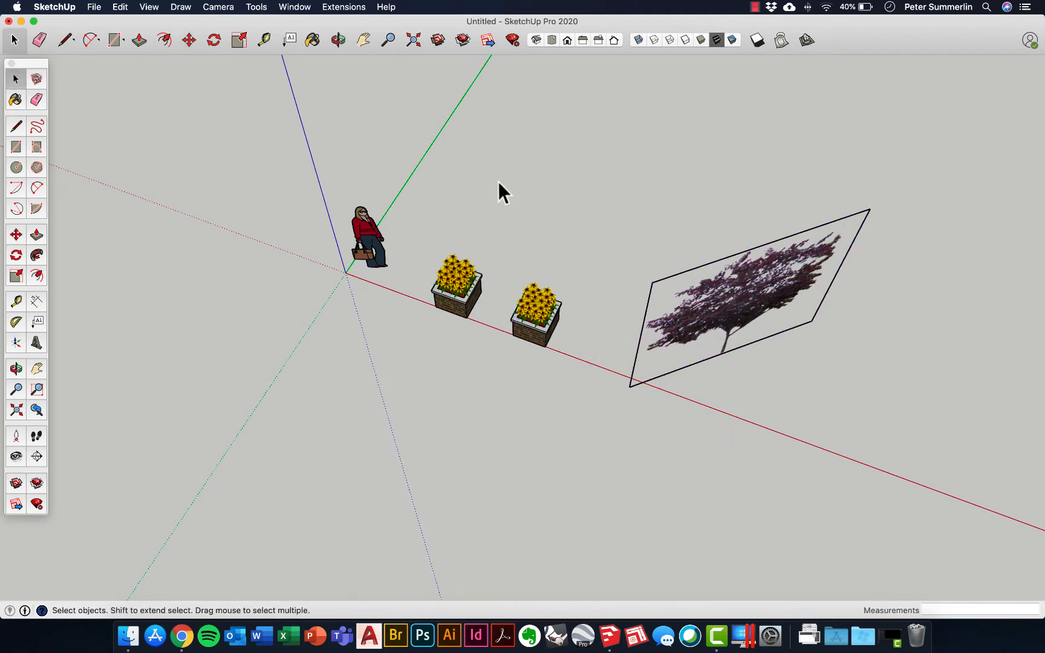
middle_drag(694, 324, 705, 151)
middle_drag(724, 248, 685, 196)
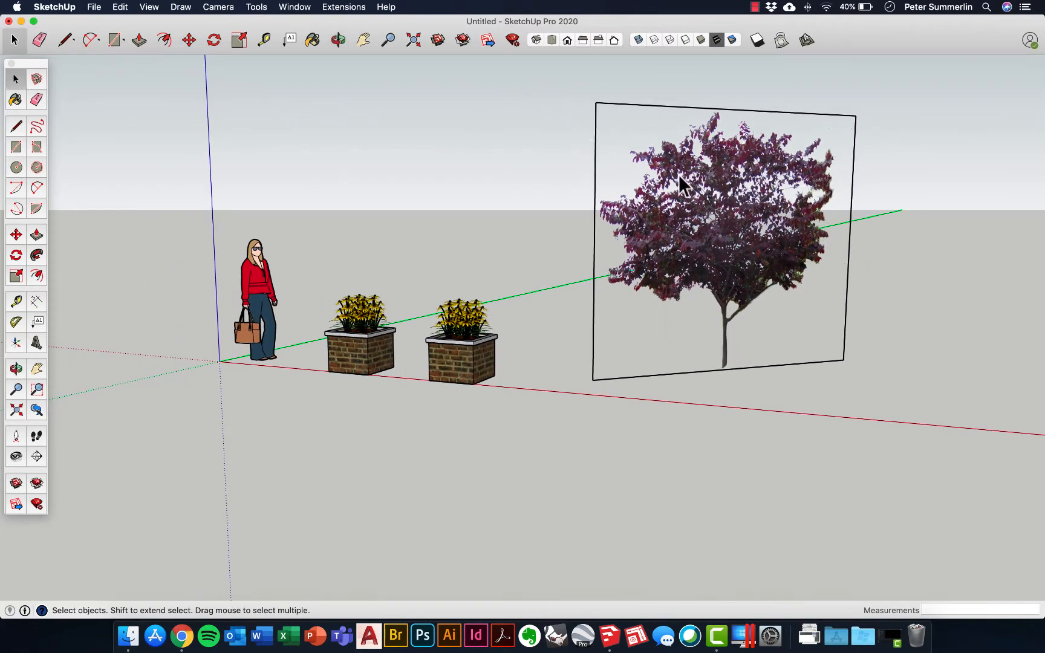
Open the Redbud Tree component, hide the border edges around its image face but not the face itself, and leave the component.
click(635, 177)
click(525, 158)
click(658, 215)
double_click(677, 216)
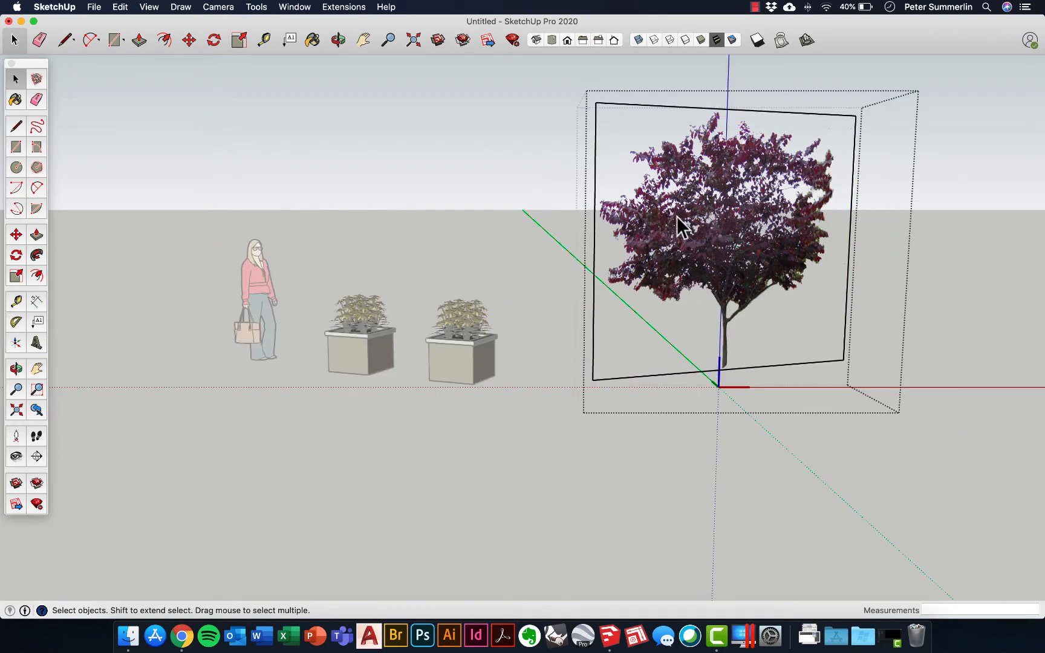
double_click(654, 176)
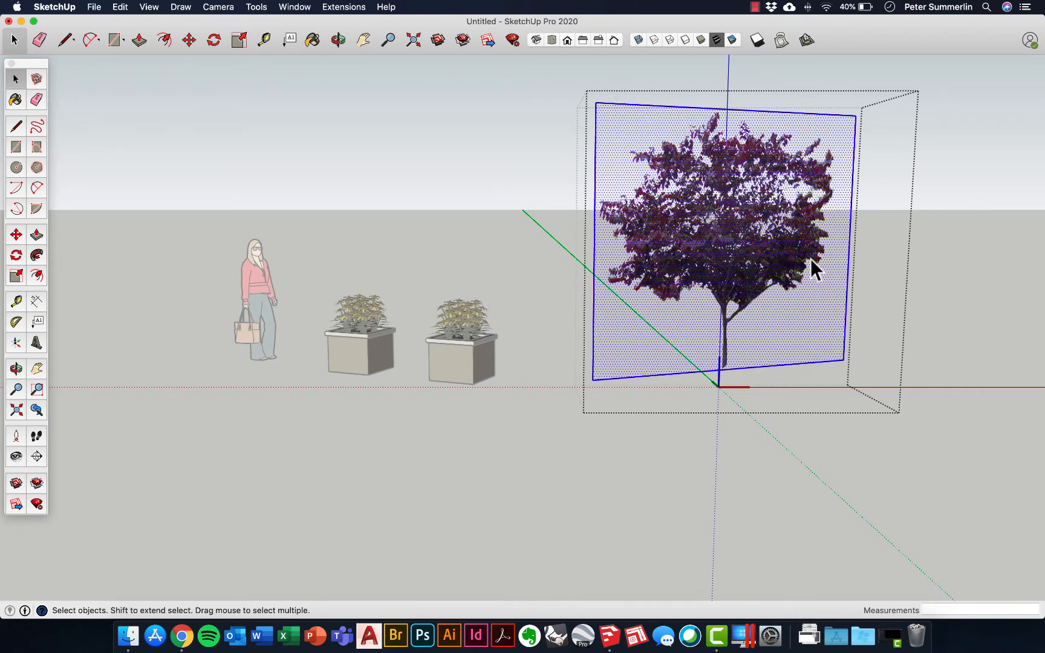
shift+click(662, 338)
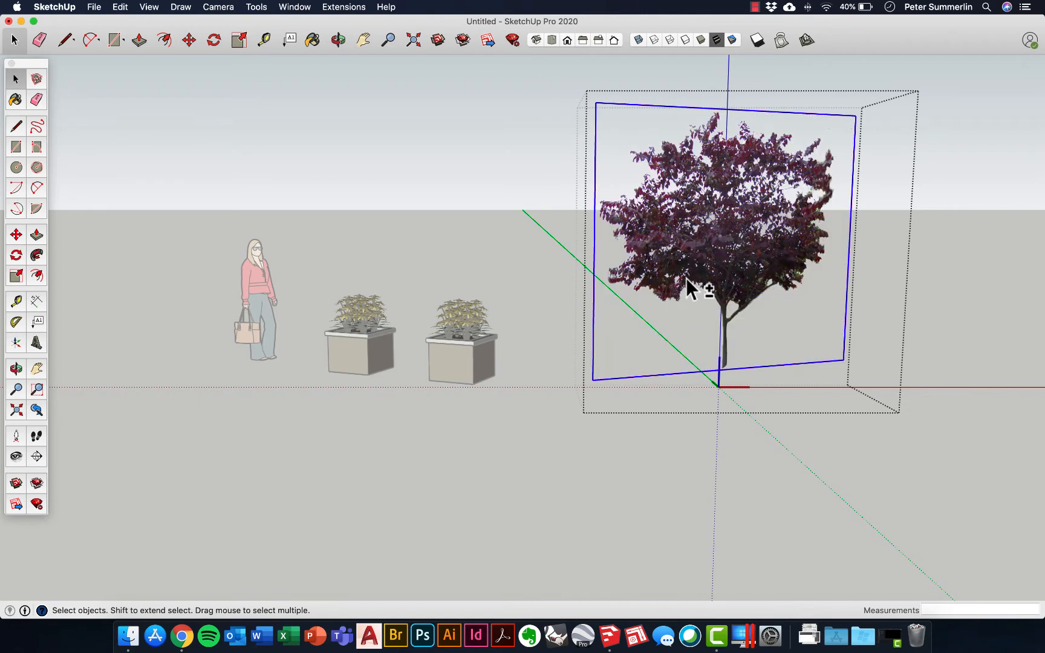
right_click(609, 102)
click(632, 133)
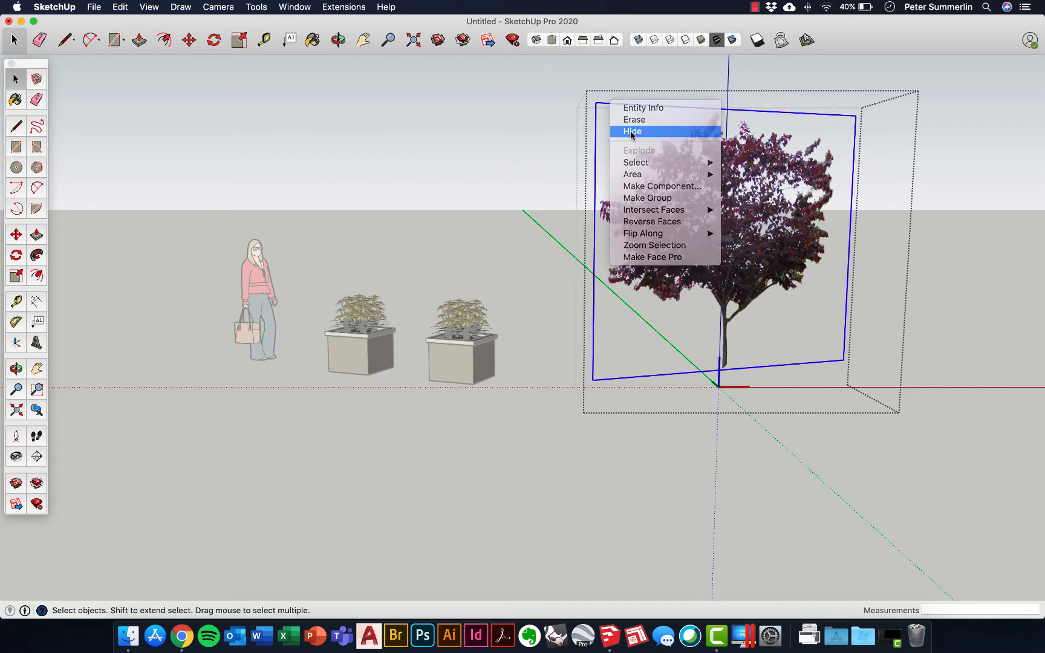
click(511, 159)
middle_drag(536, 173, 697, 298)
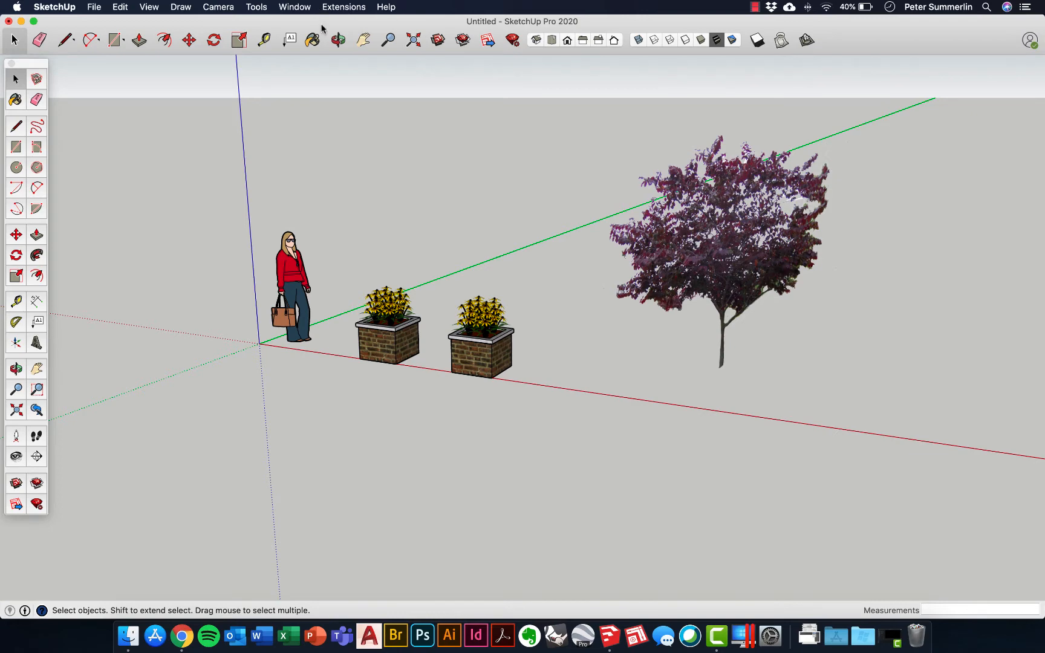
Search 3D Warehouse for 3d tree.
mouse_move(520, 280)
middle_down()
mouse_move(530, 221)
mouse_move(520, 261)
middle_up()
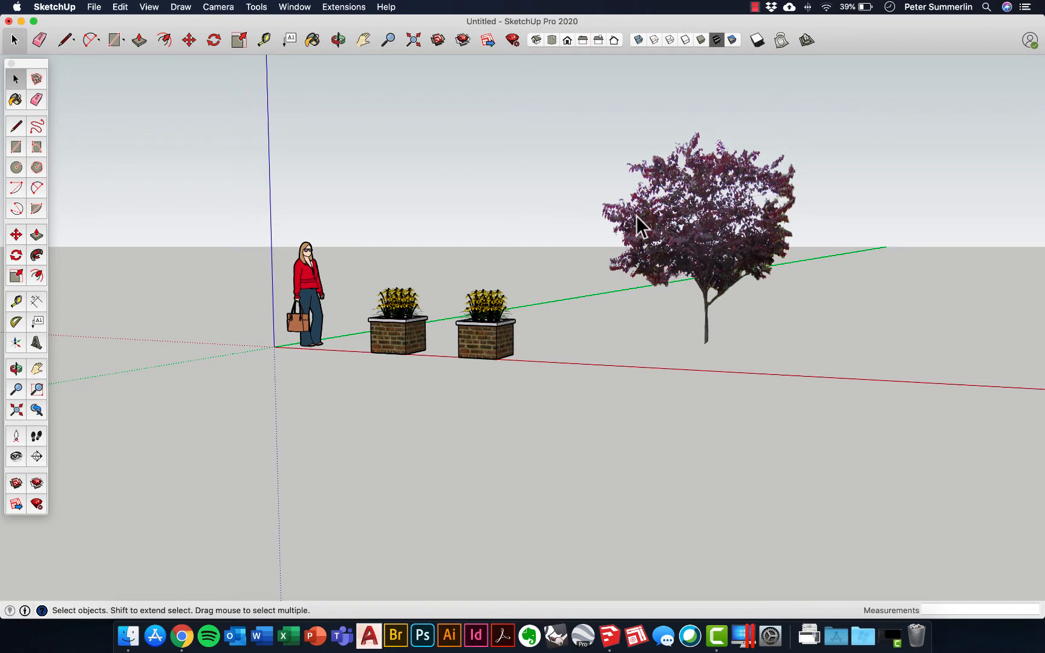
click(297, 8)
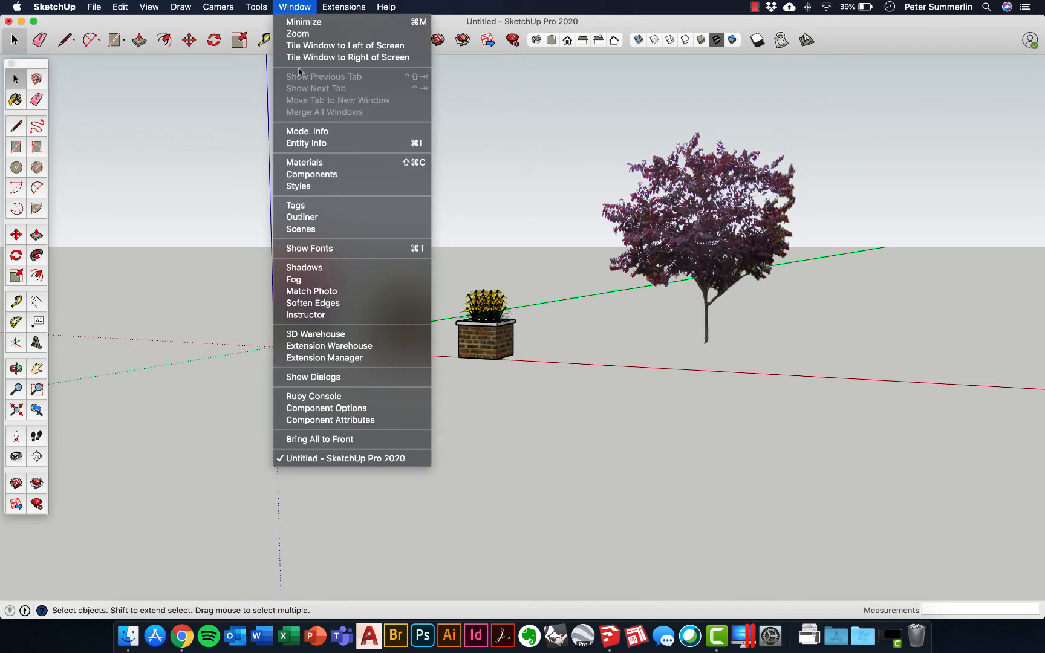
click(352, 335)
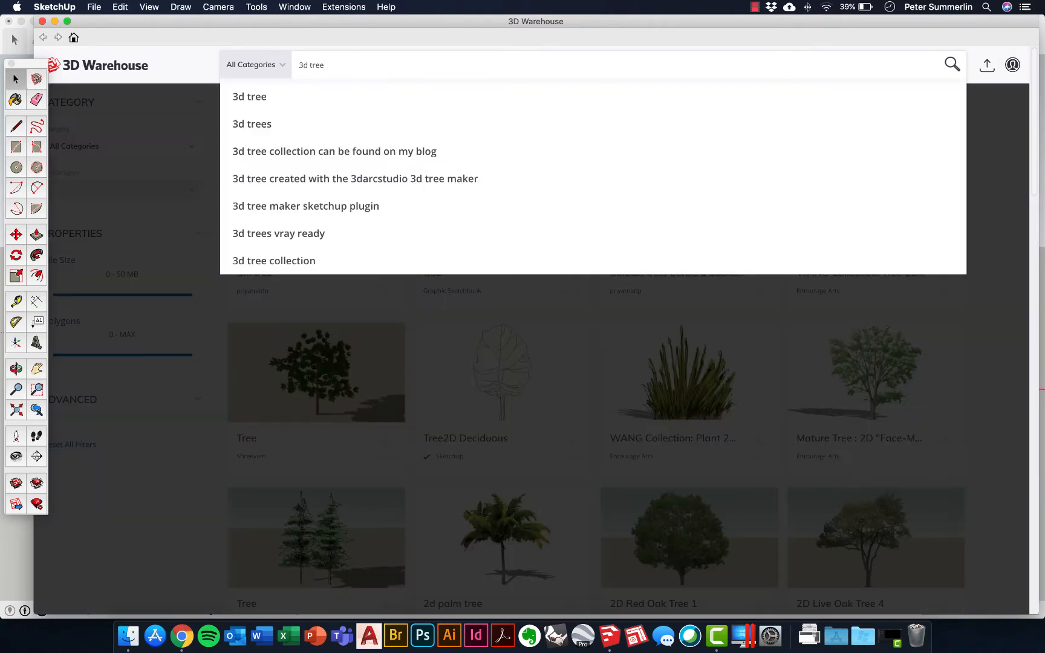
key(Return)
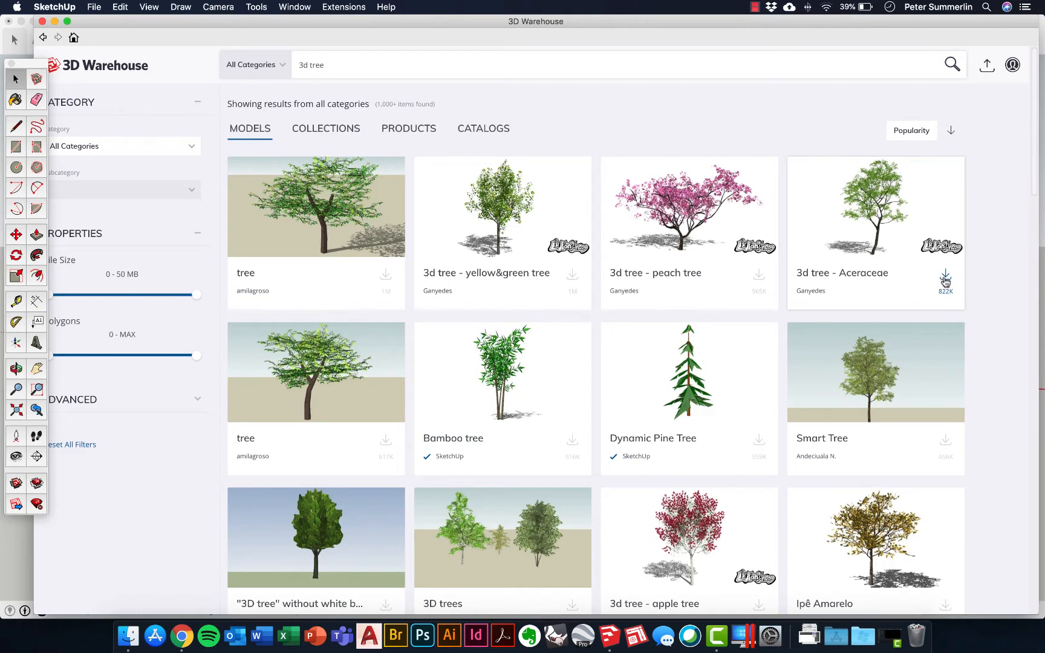
Load the 3d tree - Aceraceae directly into the model and place it near the red axis beside the planters.
click(945, 277)
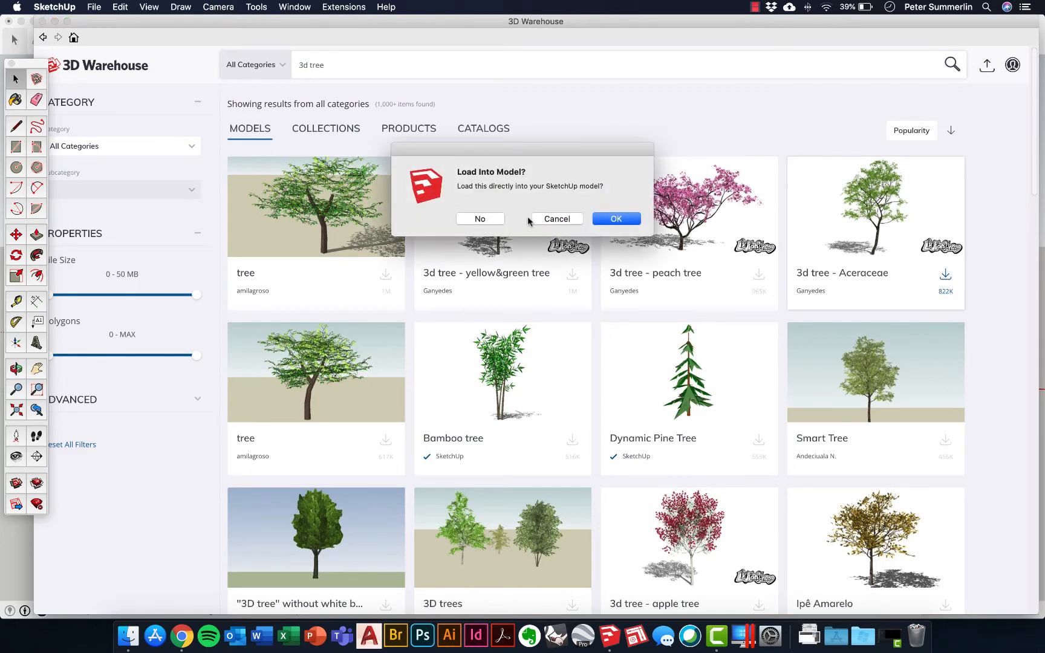
click(608, 221)
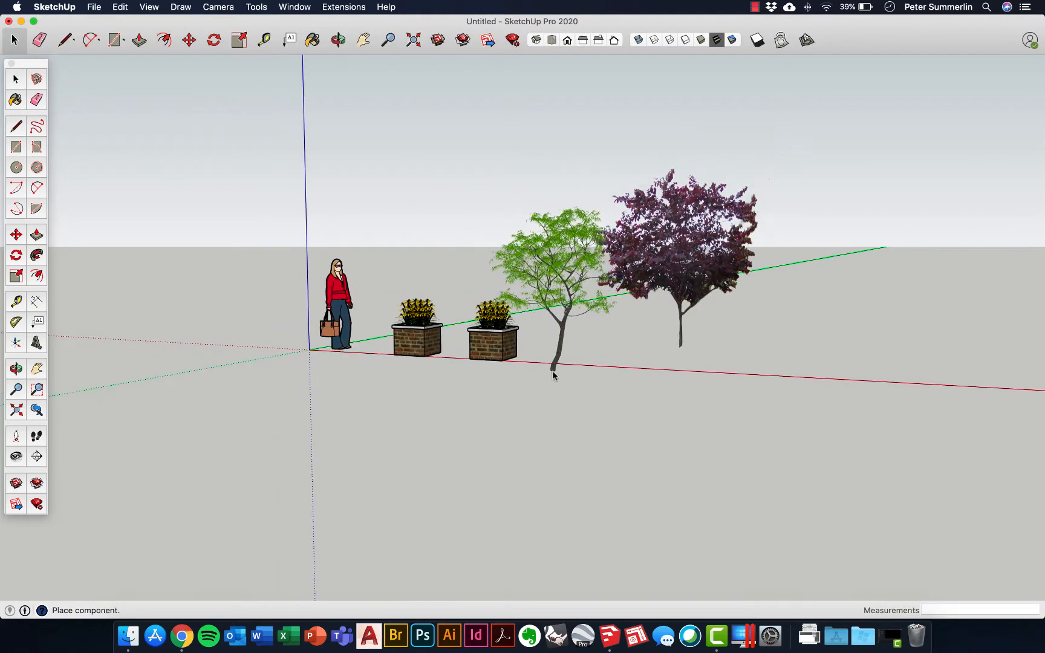
click(555, 368)
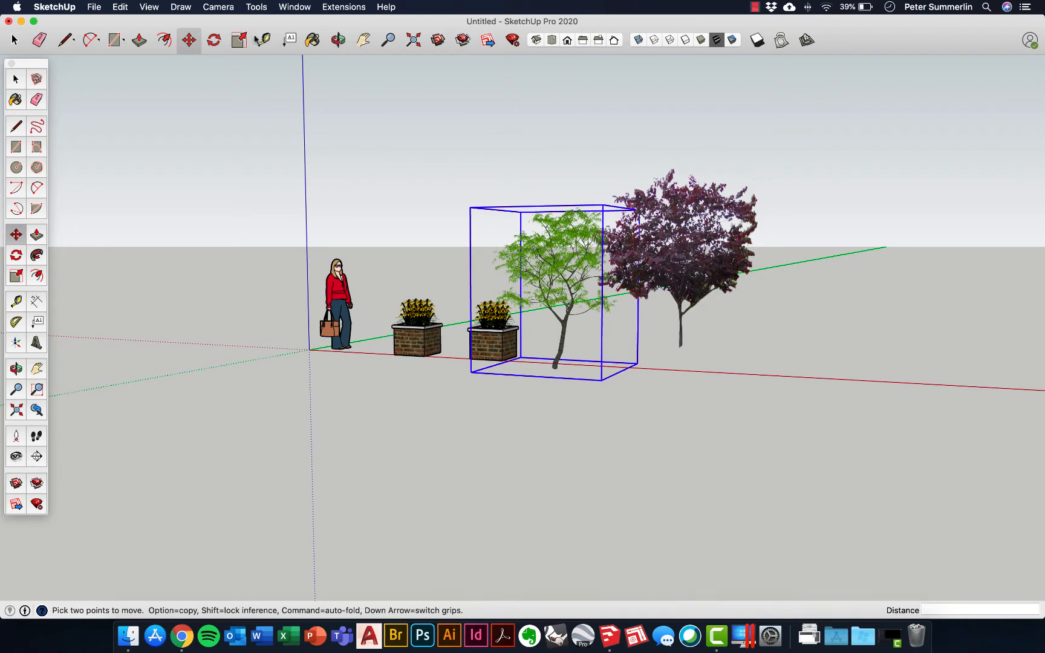
Scale the Aceraceae tree up uniformly from a corner to about 1.90 times its size.
key(s)
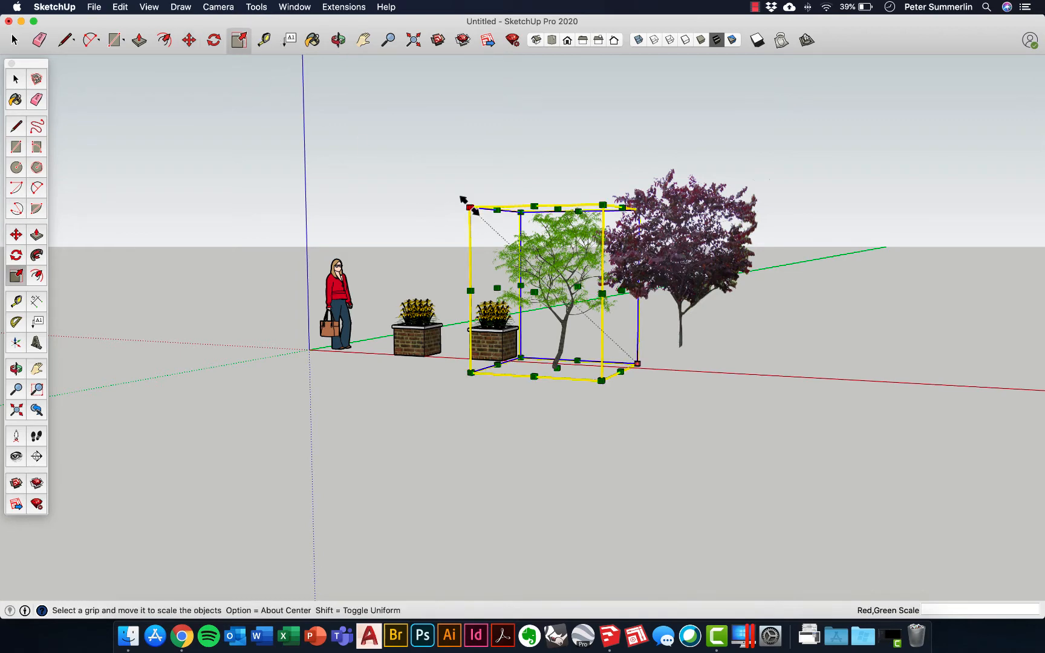
drag(469, 207, 317, 96)
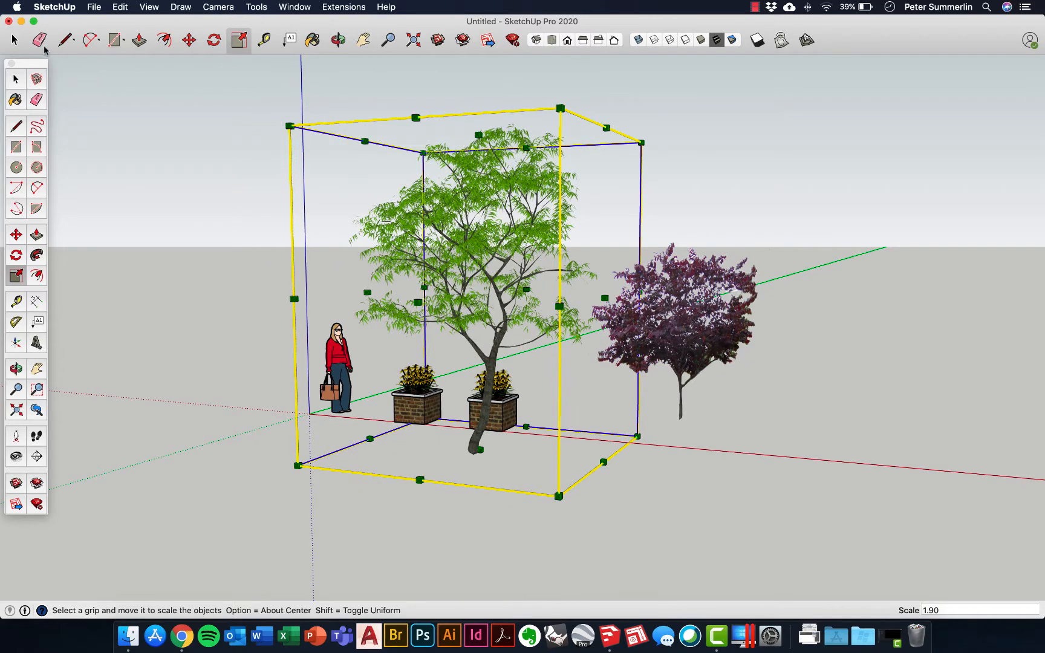
key(space)
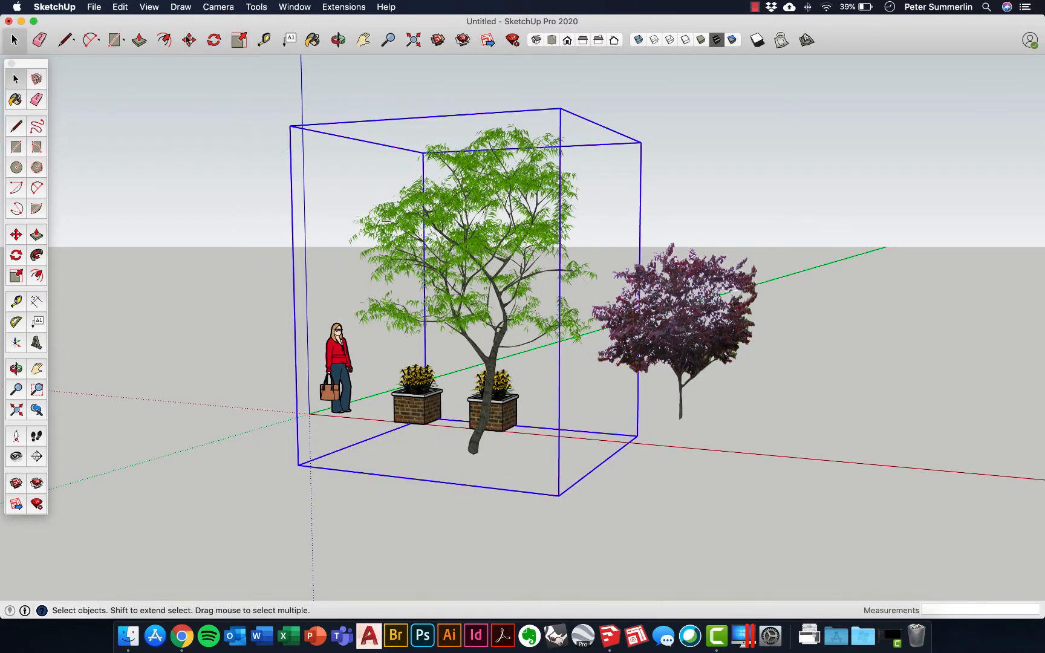
Move the enlarged Aceraceae tree about 16' 3" back so it stands behind the two planters.
key(m)
click(479, 456)
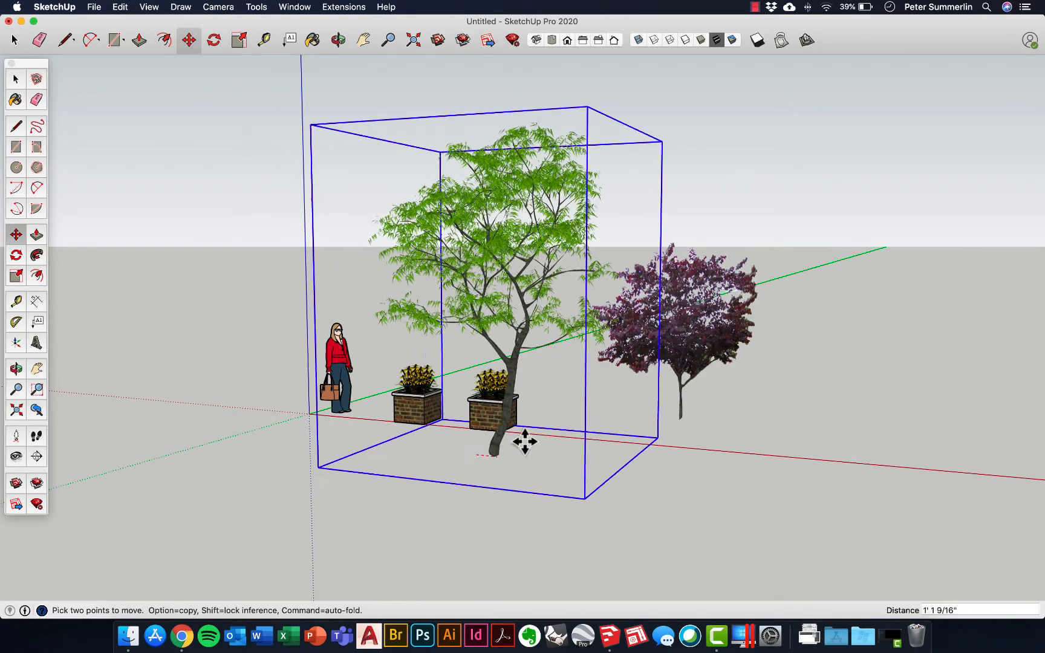
scroll(536, 400, up, 1)
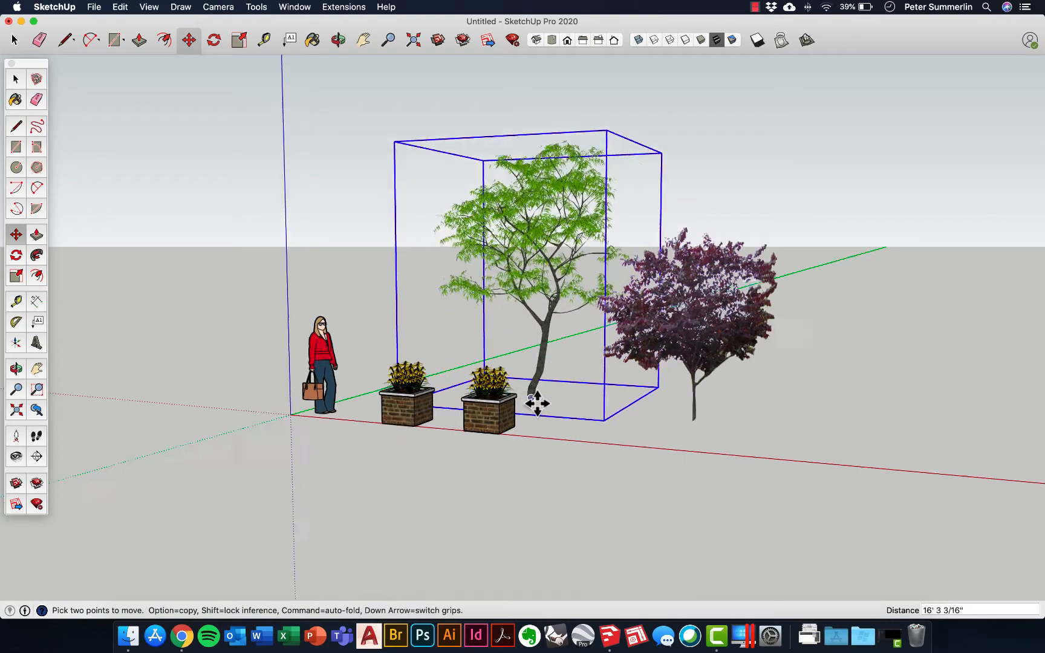
scroll(537, 404, up, 2)
Examine the Aceraceae tree's trunk and branches up close and from above, comparing its 3D form with the flat Redbud Tree.
middle_drag(544, 272, 487, 270)
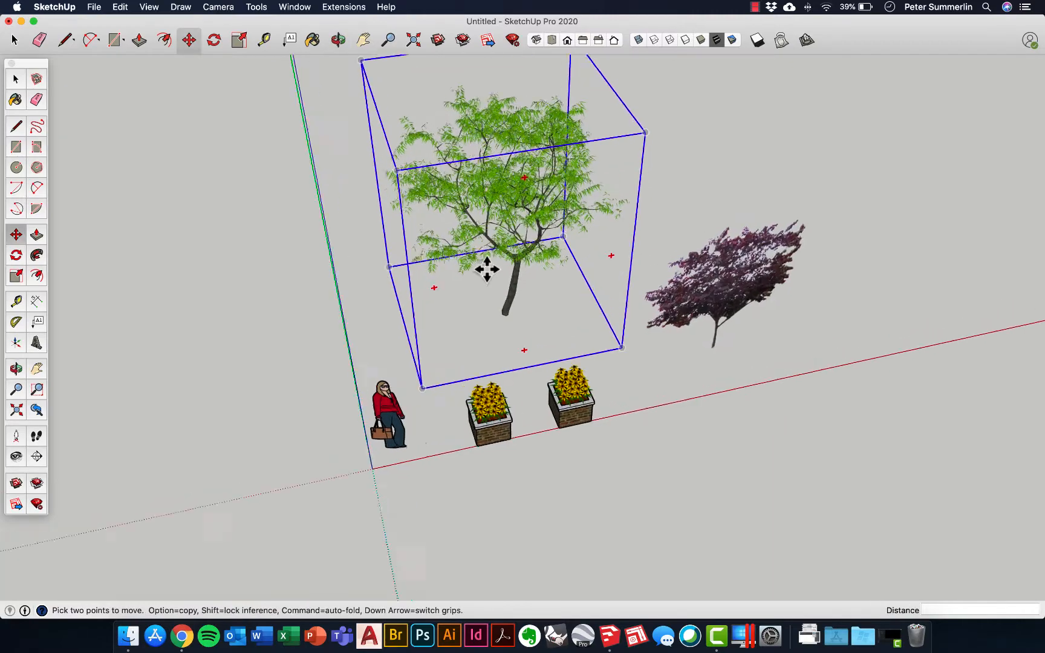
scroll(486, 269, up, 5)
scroll(525, 243, down, 3)
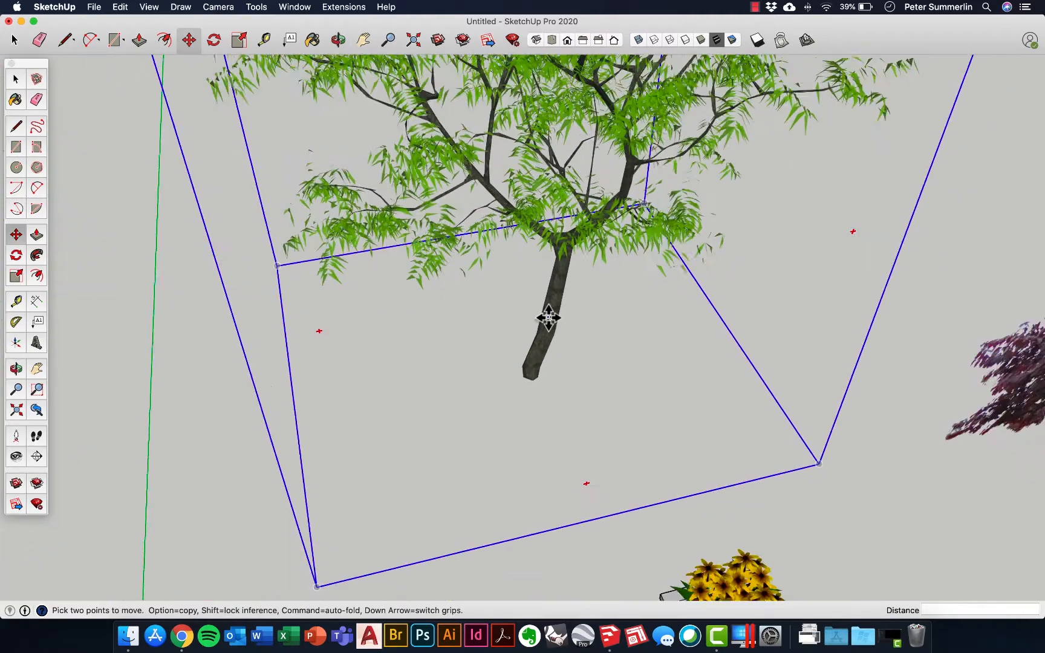
scroll(549, 318, down, 2)
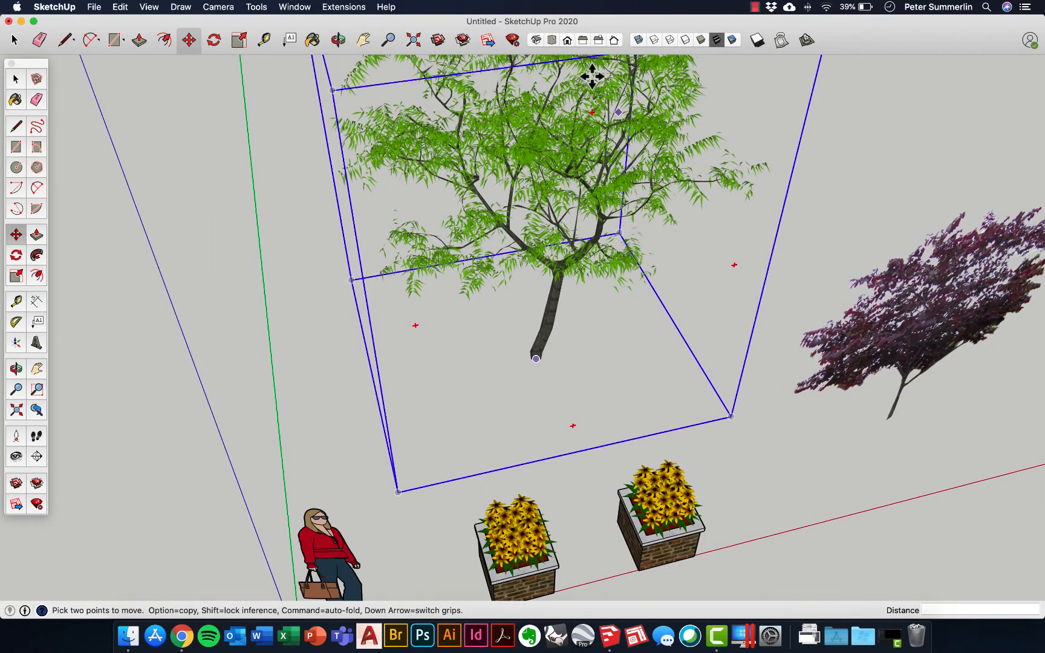
scroll(615, 214, down, 3)
middle_drag(662, 301, 630, 303)
scroll(611, 304, up, 3)
scroll(629, 303, up, 2)
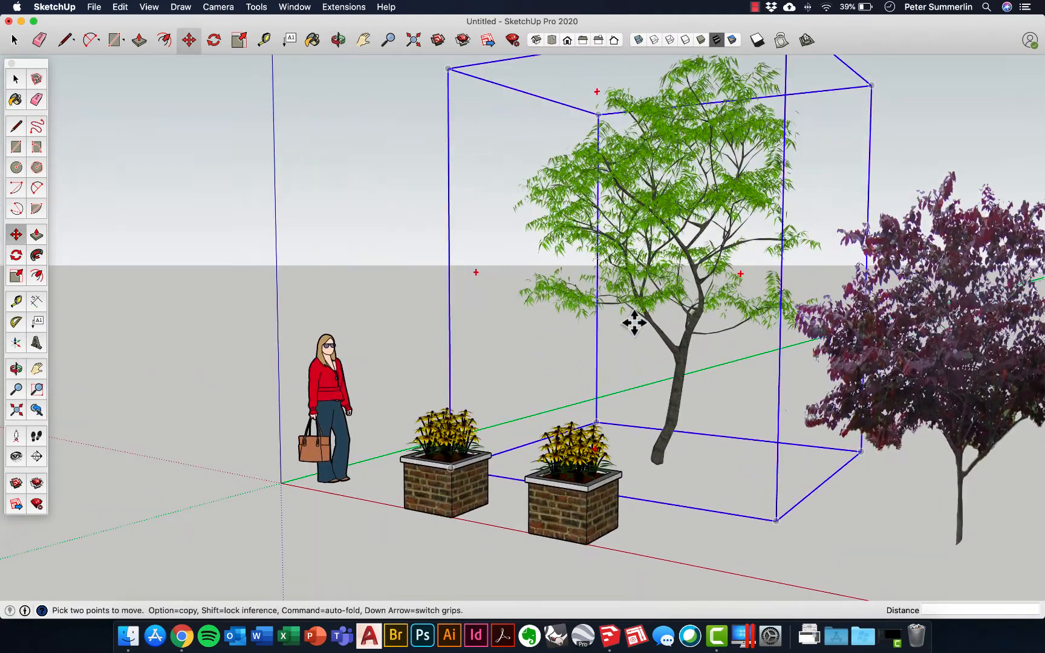
scroll(677, 315, up, 5)
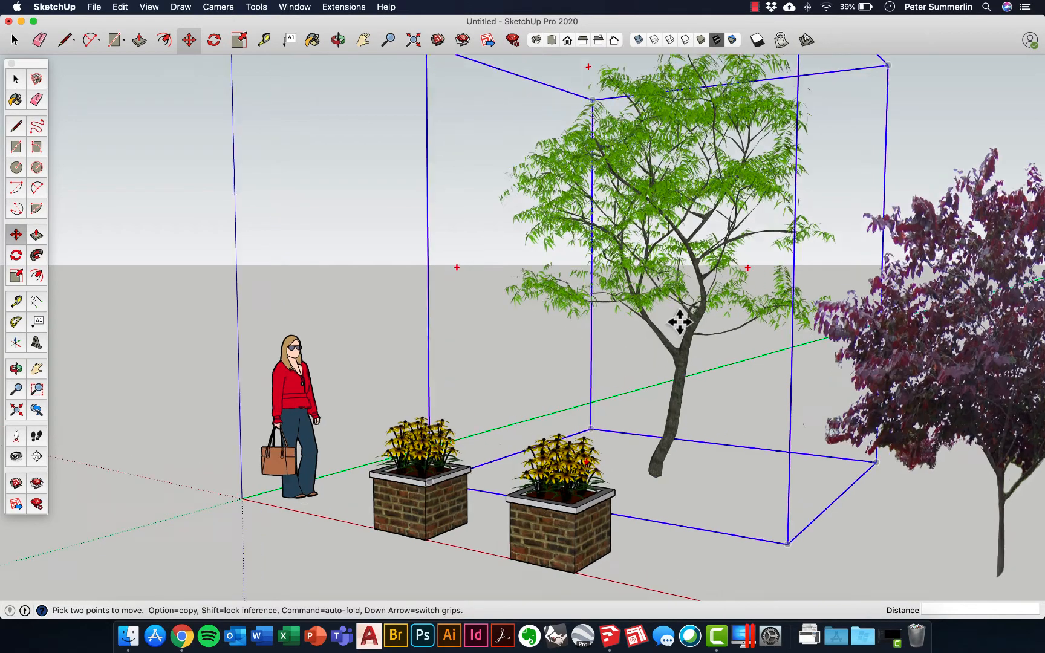
middle_drag(615, 338, 591, 348)
scroll(695, 340, down, 5)
scroll(695, 343, down, 5)
scroll(692, 322, down, 3)
mouse_move(693, 322)
middle_down()
mouse_move(693, 340)
mouse_move(695, 332)
middle_up()
Turn shadows on, compare the shadows cast by the 3D tree and the flat Redbud Tree, and turn shadows off.
click(757, 41)
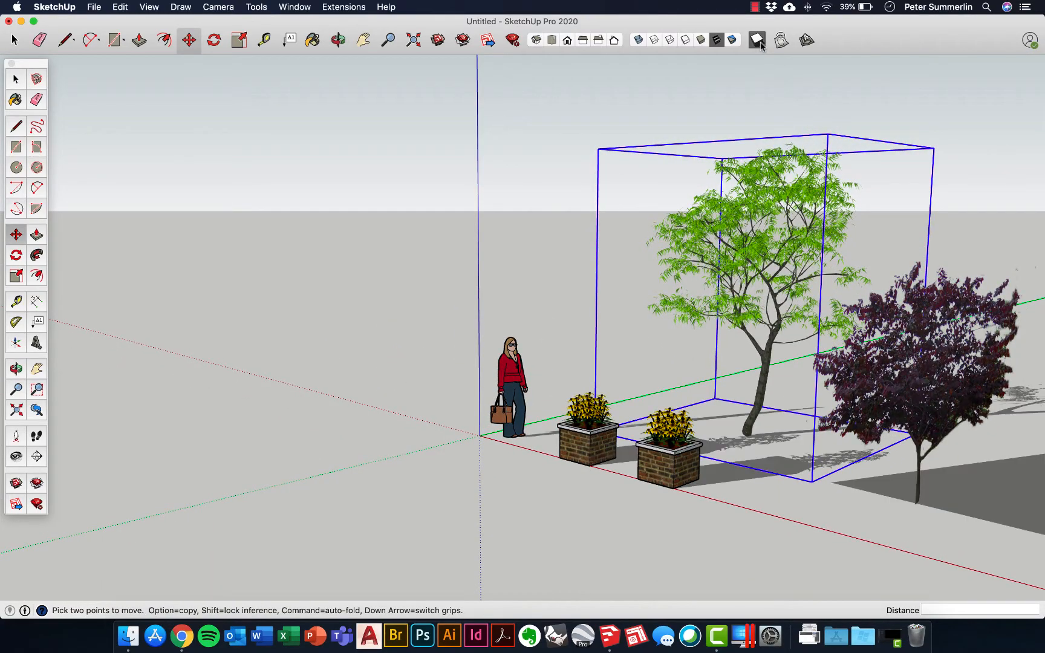
middle_drag(676, 299, 926, 361)
scroll(925, 362, down, 1)
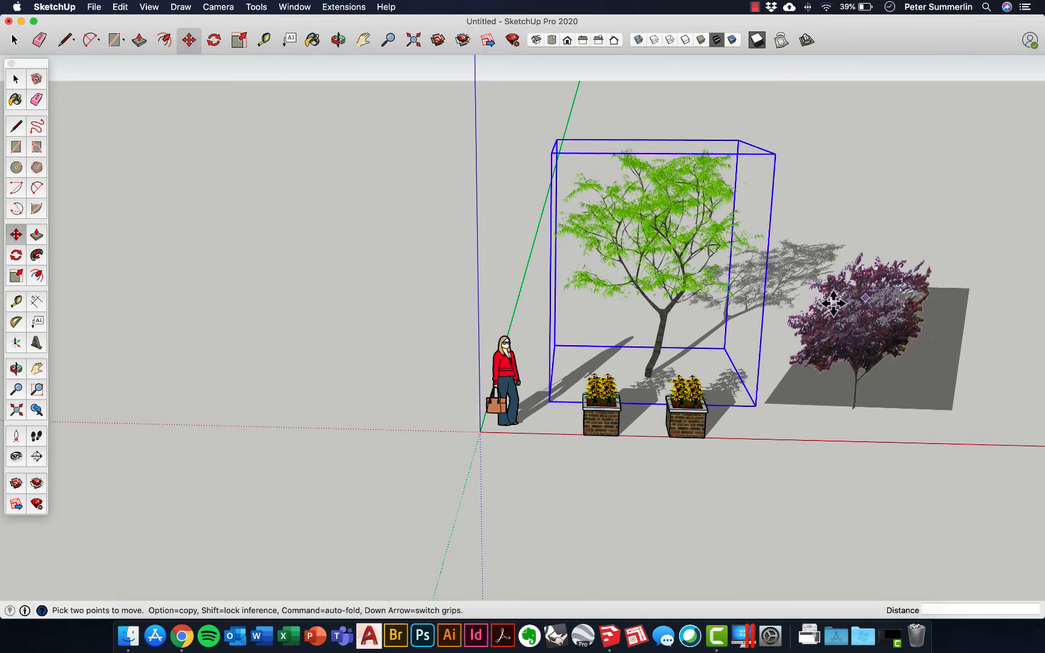
scroll(726, 296, up, 2)
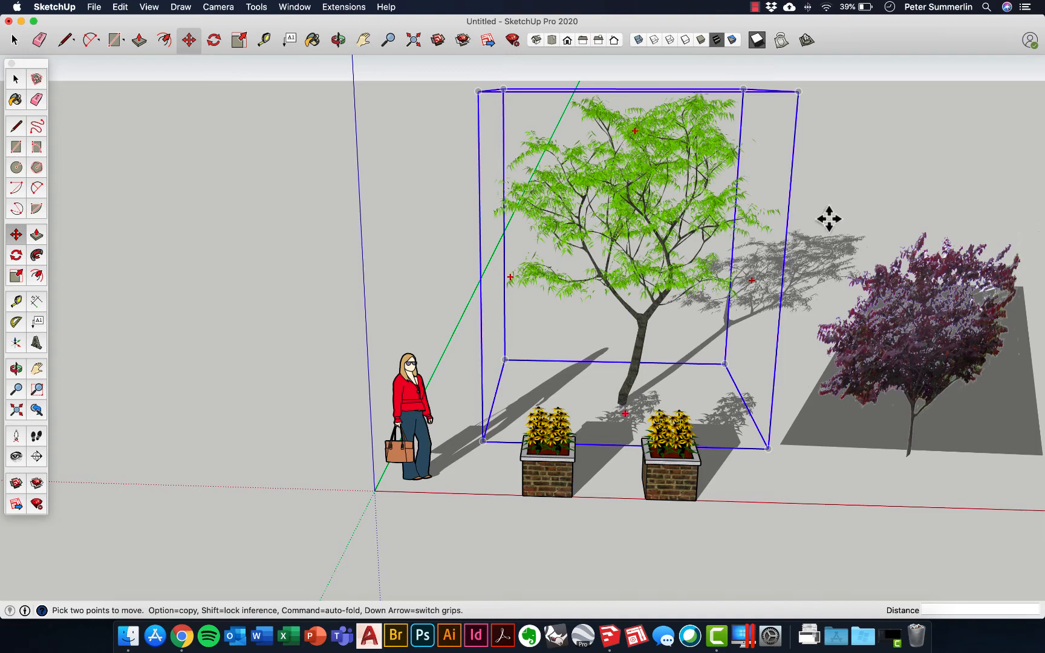
click(756, 40)
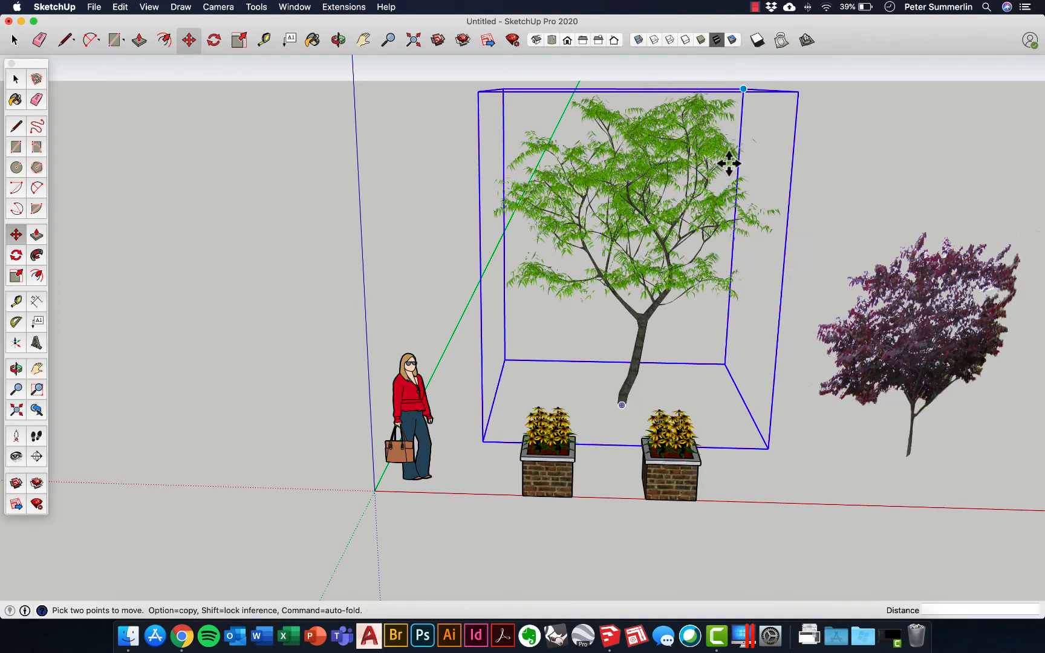
Leave the Move tool, compare both trees from eye level and from above, and deselect the Aceraceae tree.
key(space)
middle_drag(473, 394, 752, 453)
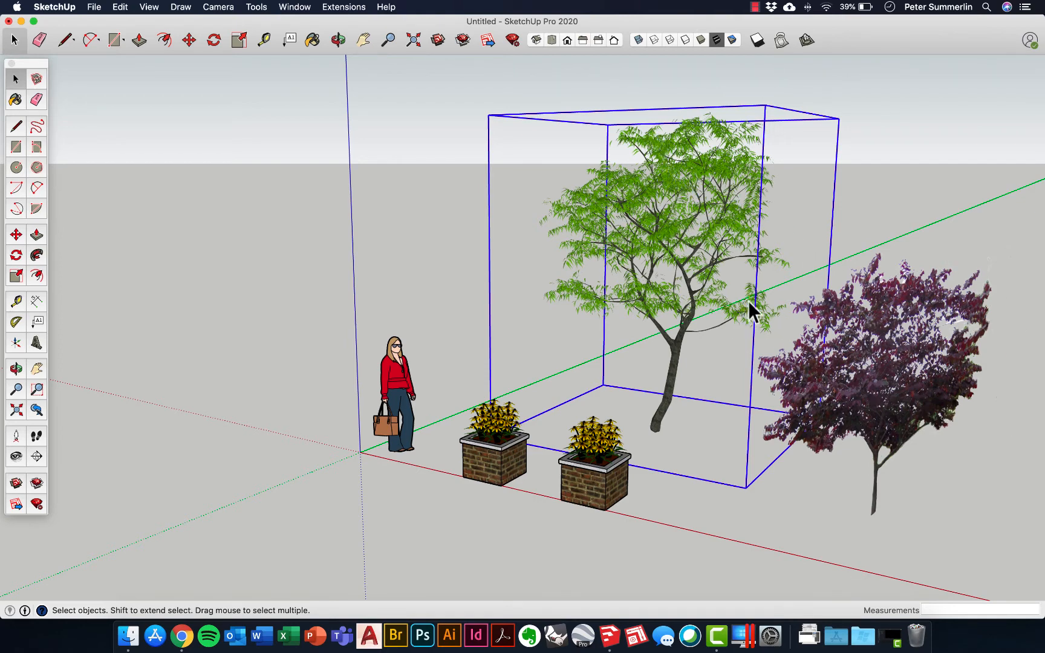
middle_drag(756, 215, 743, 311)
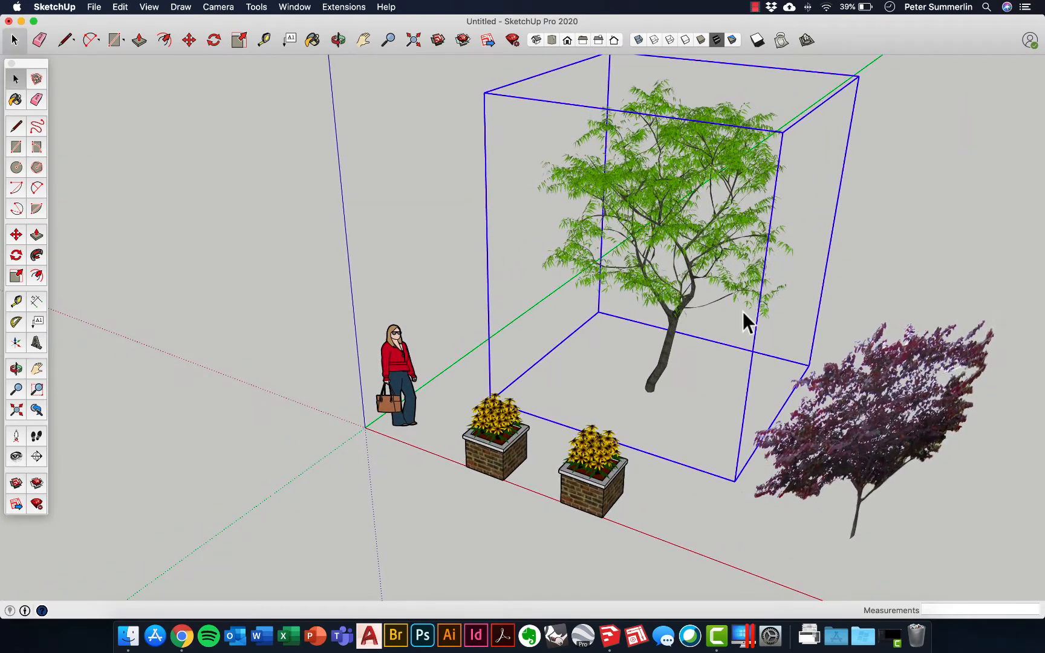
click(961, 229)
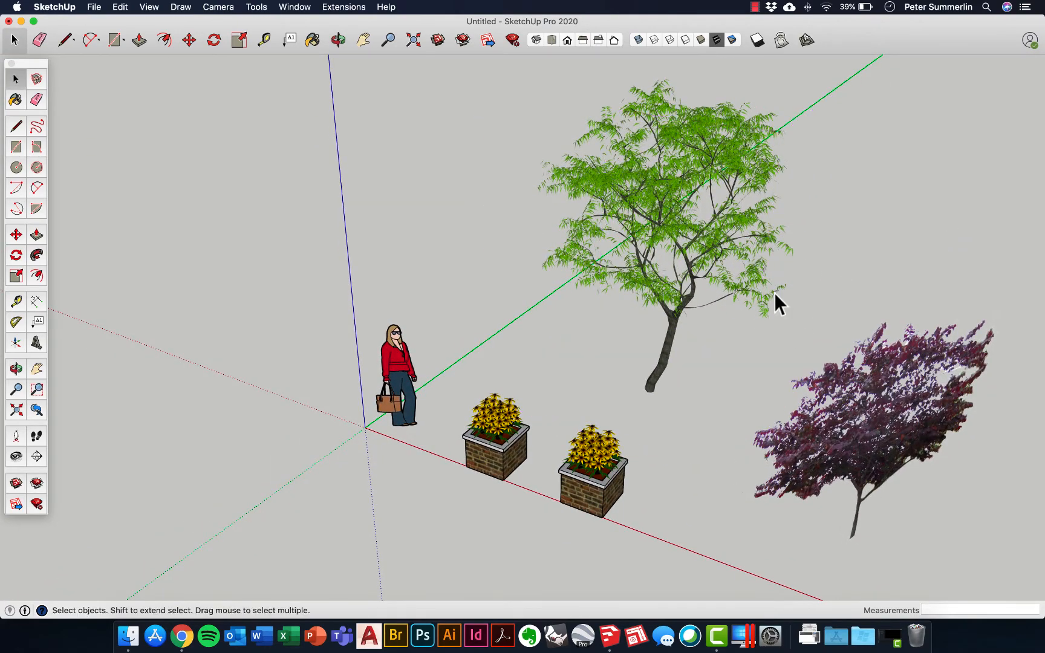
Change the 3D Warehouse search to 2d tree.
click(315, 7)
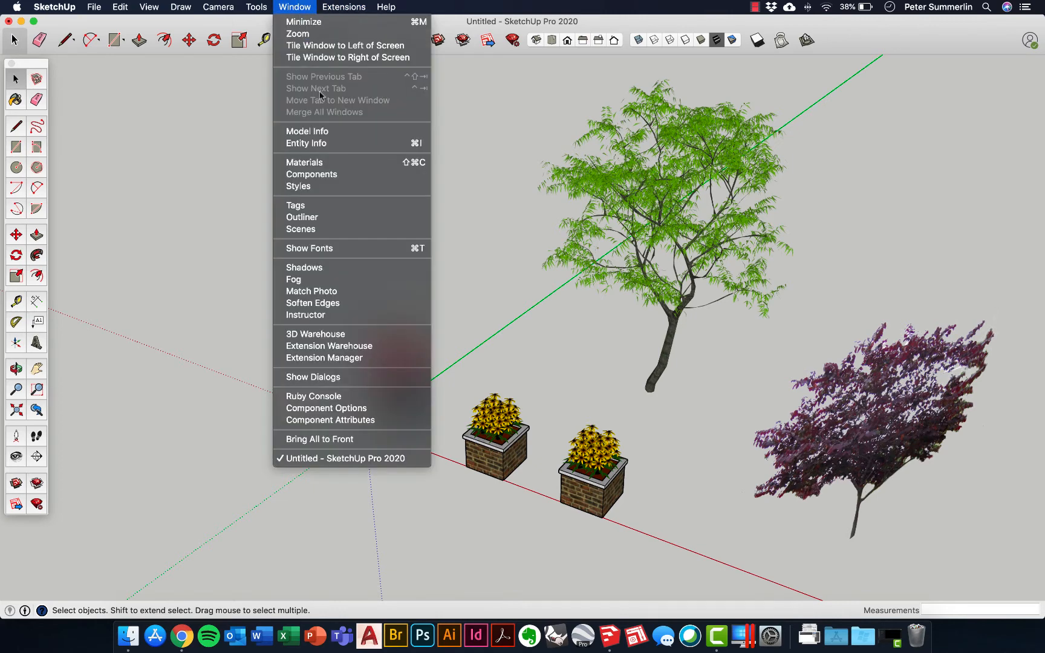
click(320, 335)
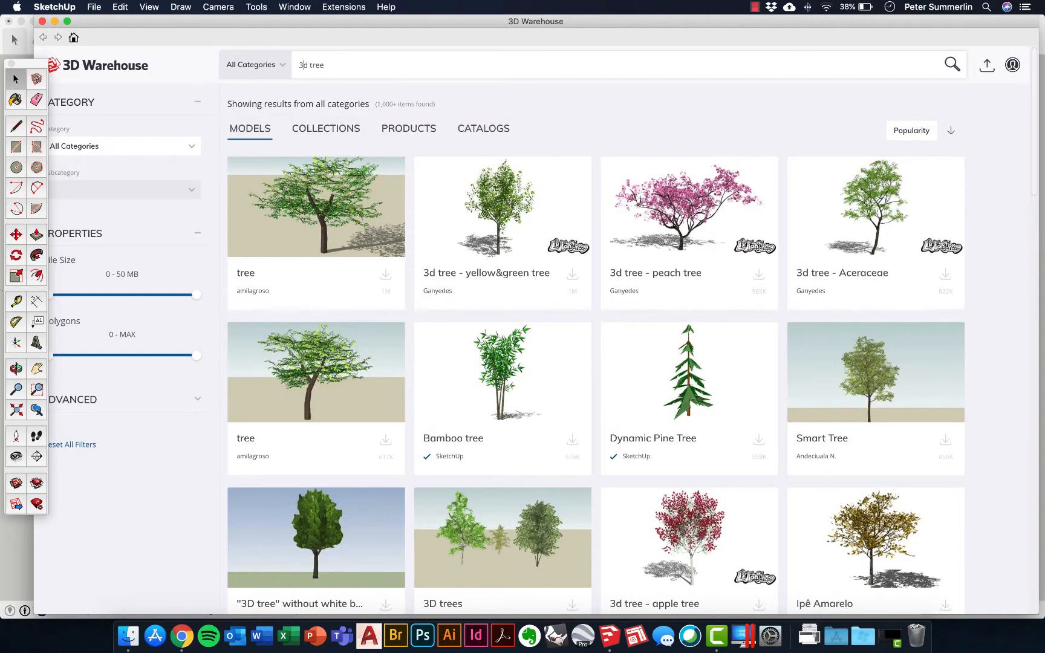
click(302, 64)
key(BackSpace)
text(2)
key(Return)
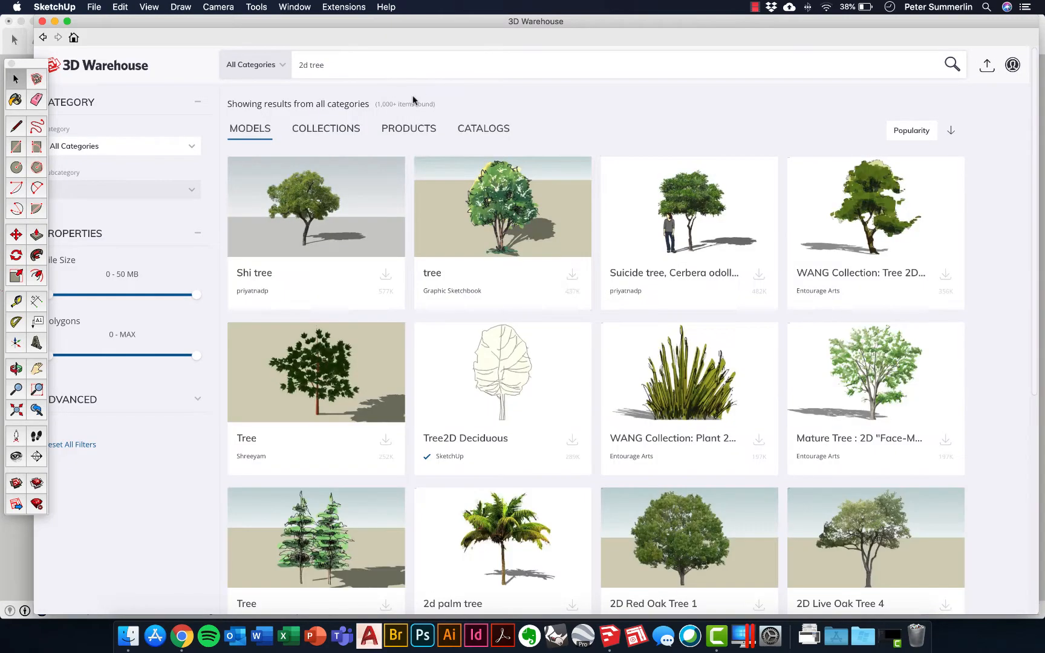
Load the Fraxinus - Green Ash Tree directly into the model and place it on the green axis in front of the figure.
scroll(539, 268, down, 8)
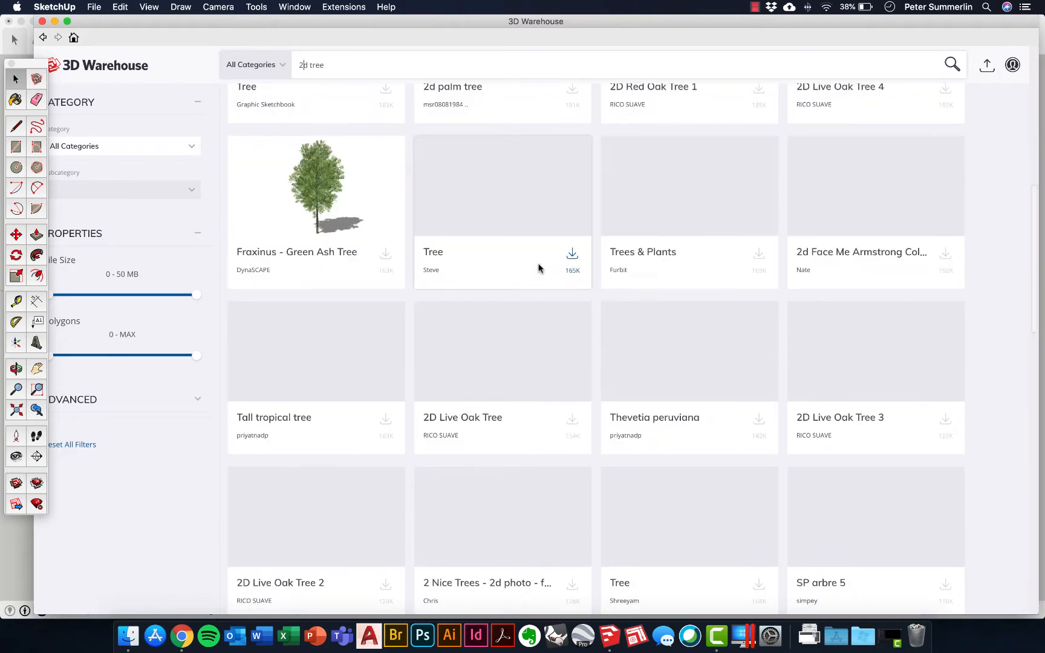
click(385, 254)
click(615, 219)
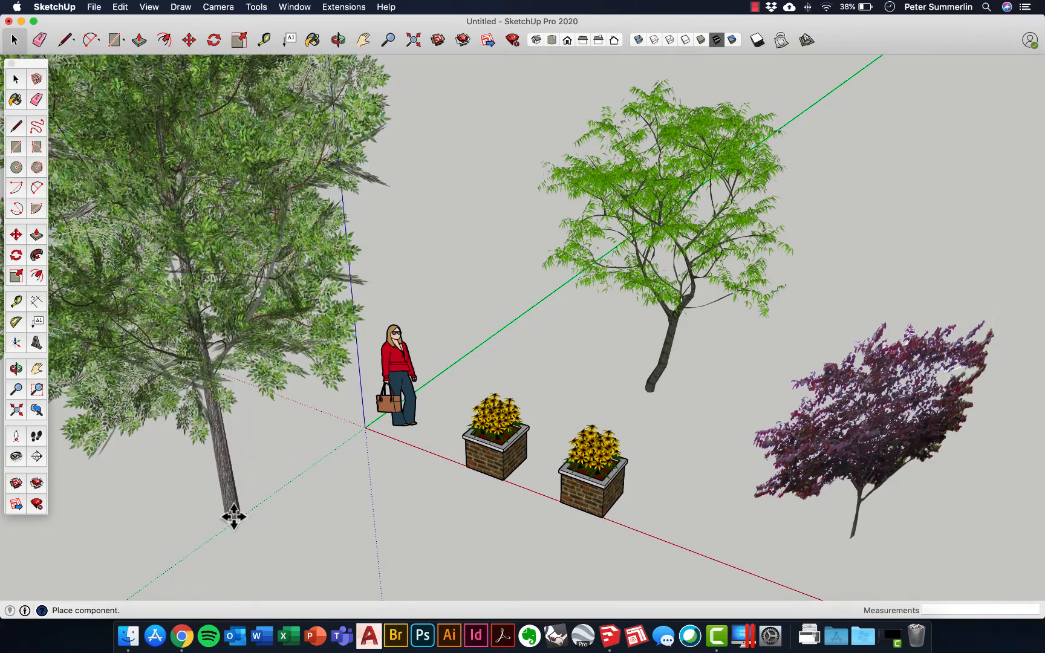
click(233, 512)
Open the Green Ash Tree component and its nested foliage to examine how the leaves are built, and leave it to compare the three trees.
middle_drag(254, 490, 467, 373)
scroll(371, 479, down, 5)
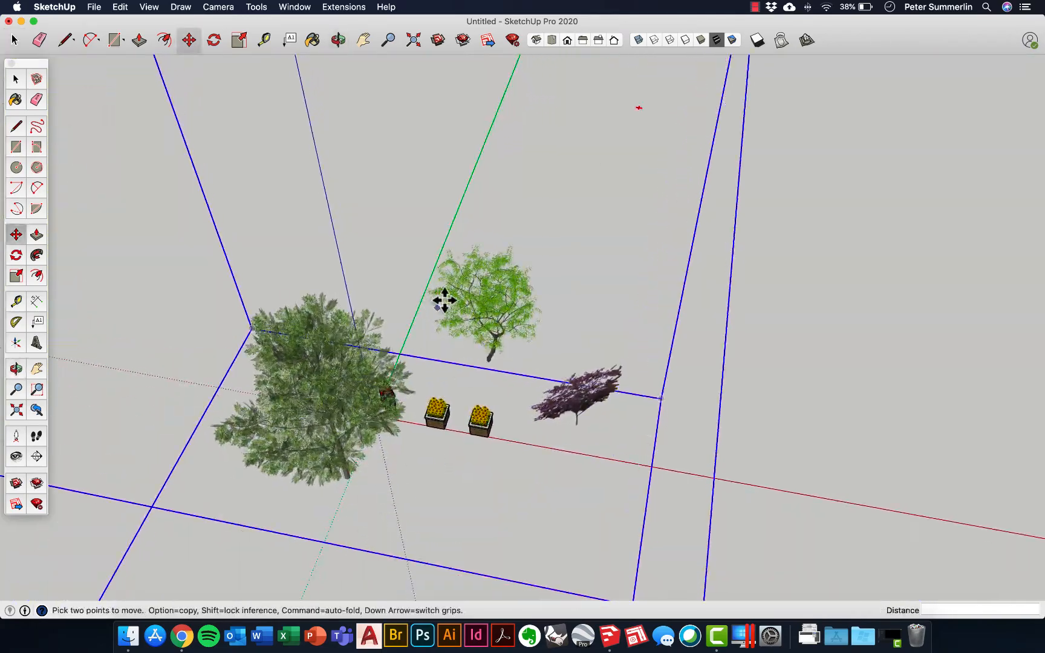
middle_drag(303, 435, 358, 204)
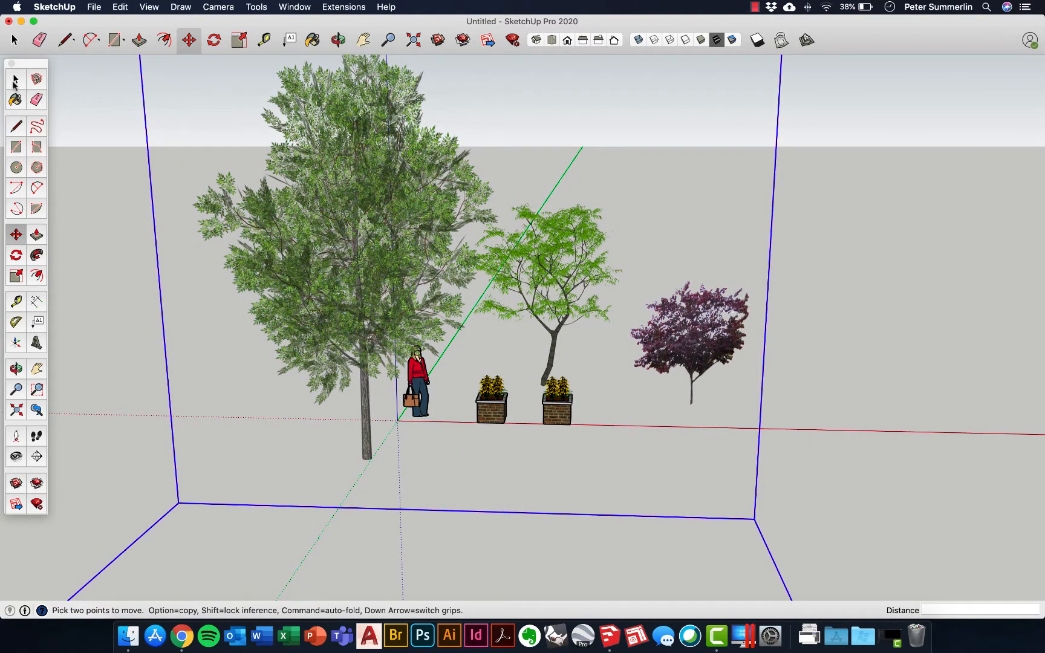
click(15, 81)
double_click(321, 169)
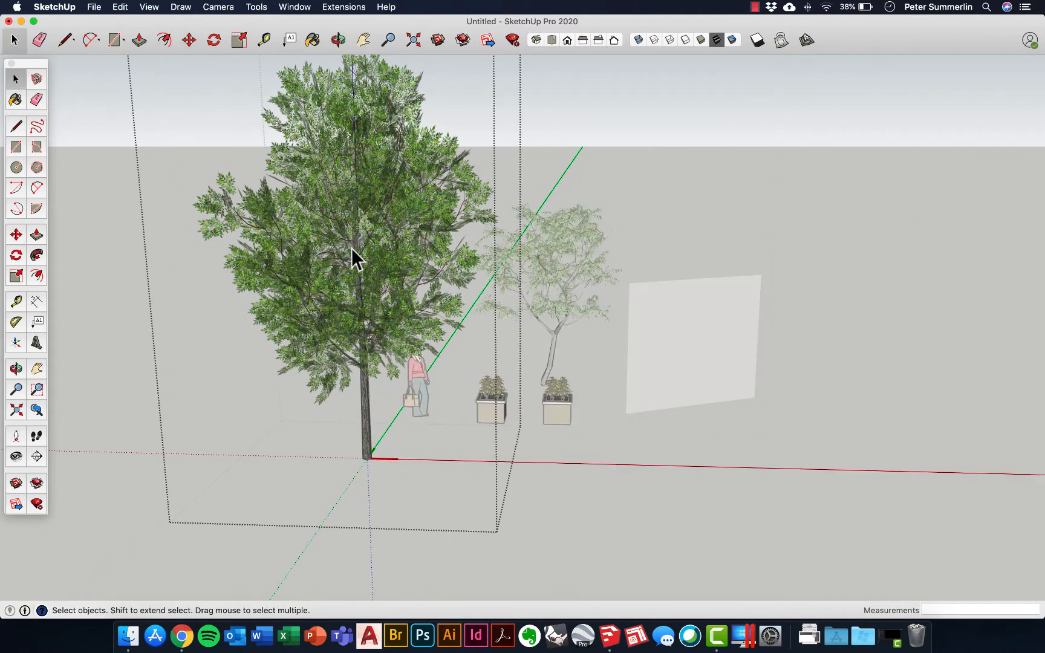
click(352, 184)
middle_drag(401, 164, 357, 272)
double_click(429, 197)
scroll(590, 291, up, 5)
scroll(589, 291, down, 3)
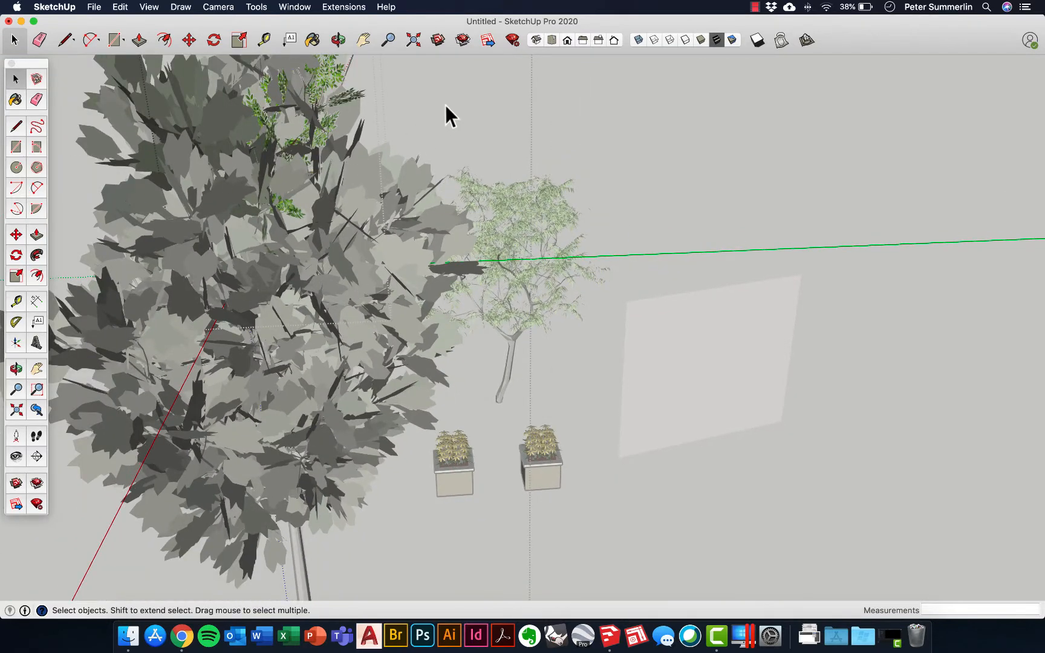
scroll(441, 145, down, 6)
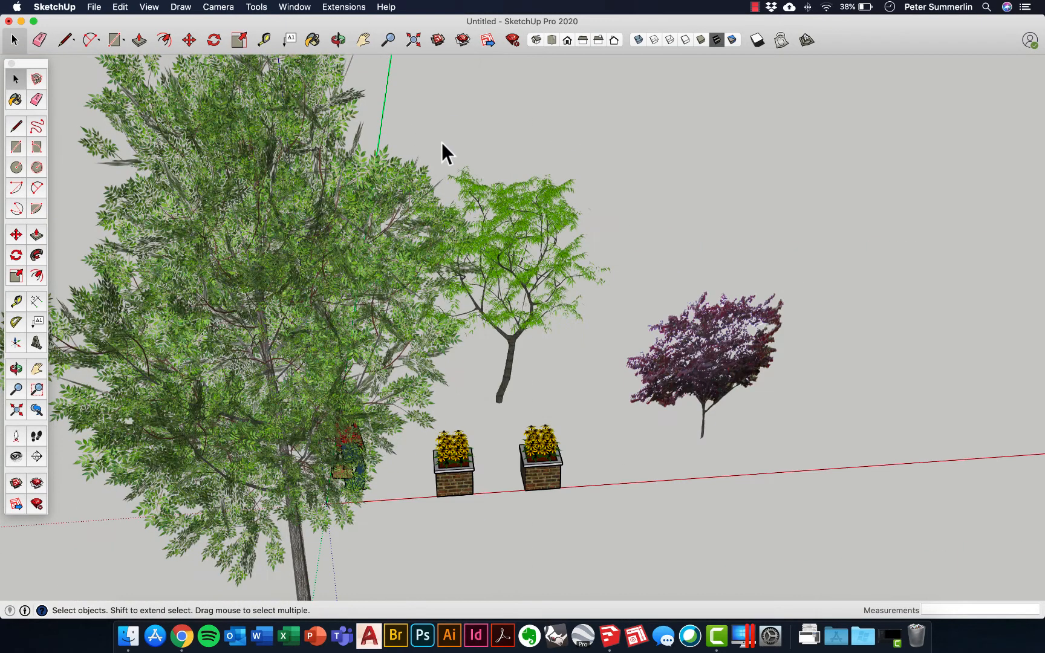
middle_drag(342, 199, 300, 311)
scroll(464, 191, up, 10)
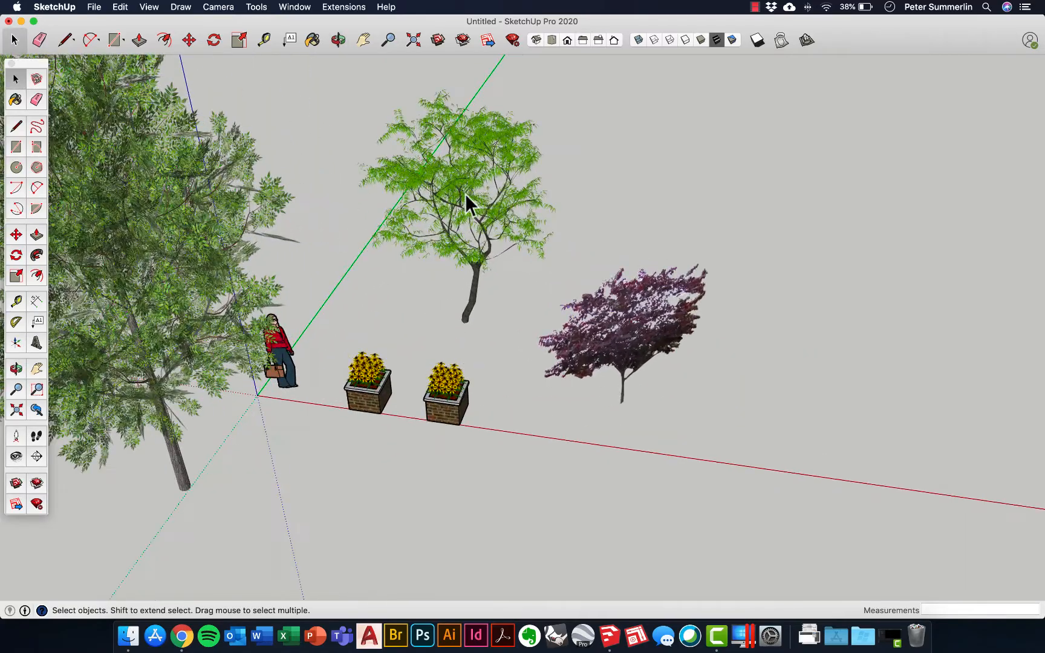
Move the purple-leaved 2D tree so its trunk base stands at the red axis beside the brick planters.
scroll(451, 168, down, 10)
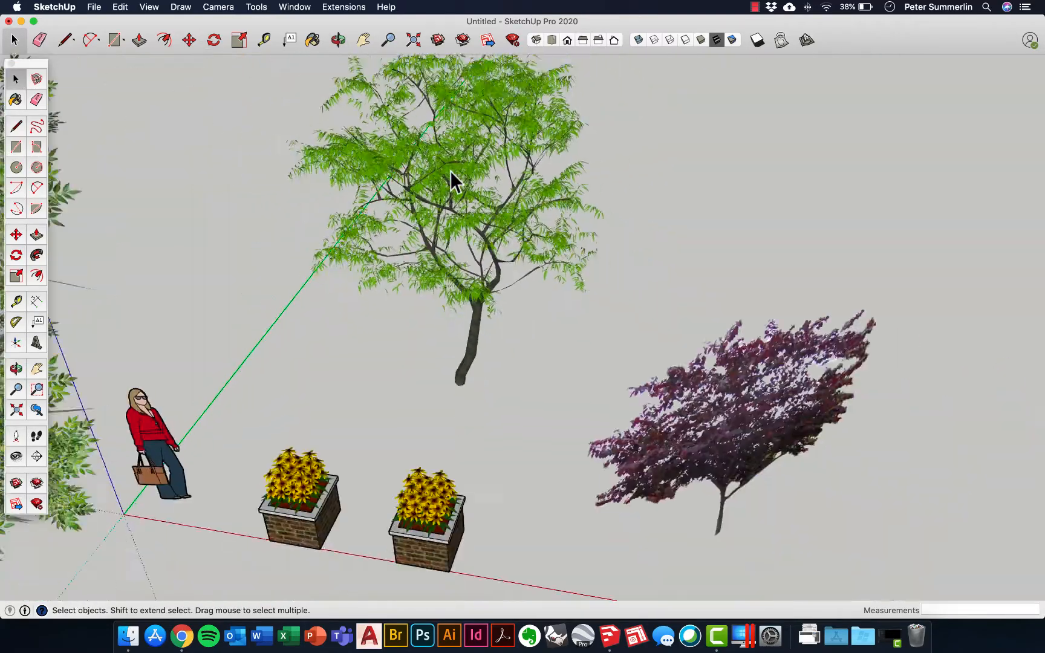
middle_drag(450, 170, 385, 258)
scroll(385, 258, up, 2)
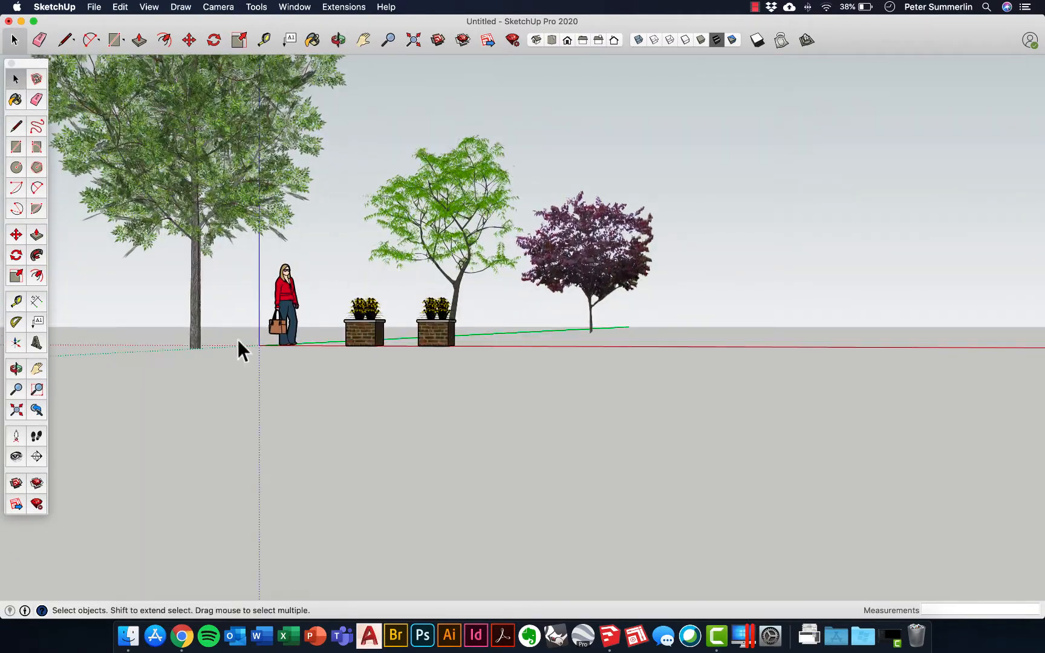
middle_drag(196, 340, 248, 327)
click(605, 266)
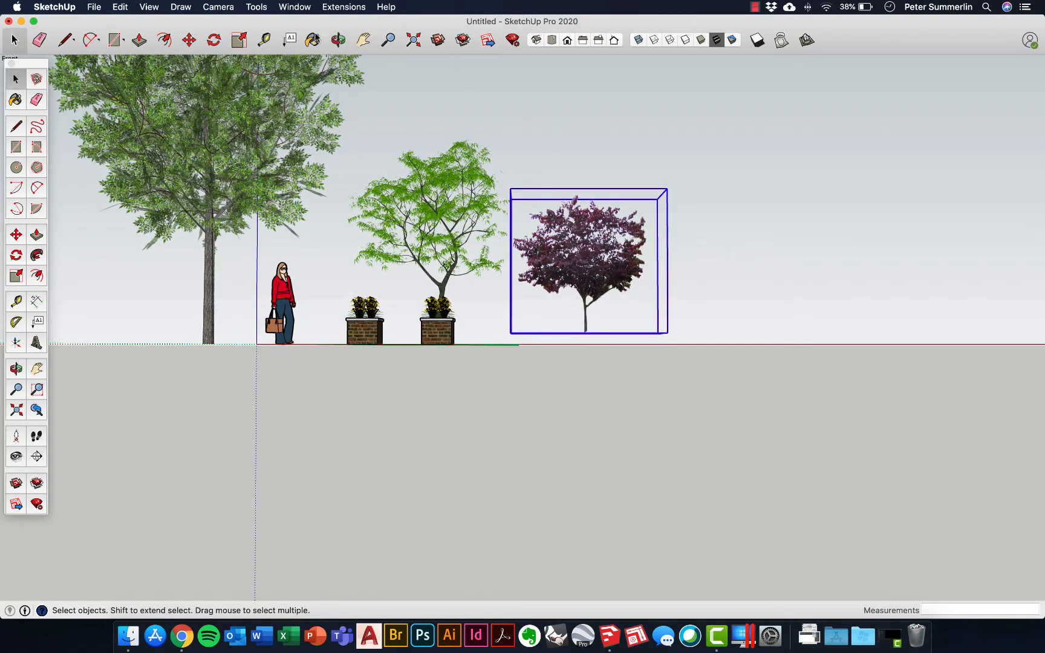
key(m)
scroll(590, 343, up, 5)
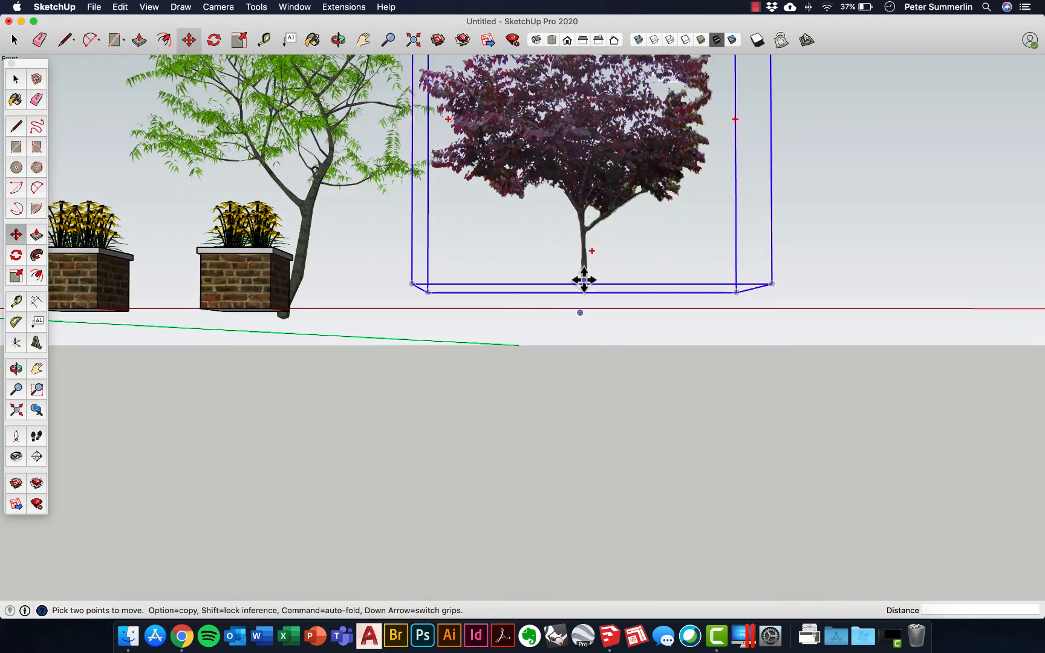
drag(585, 282, 560, 337)
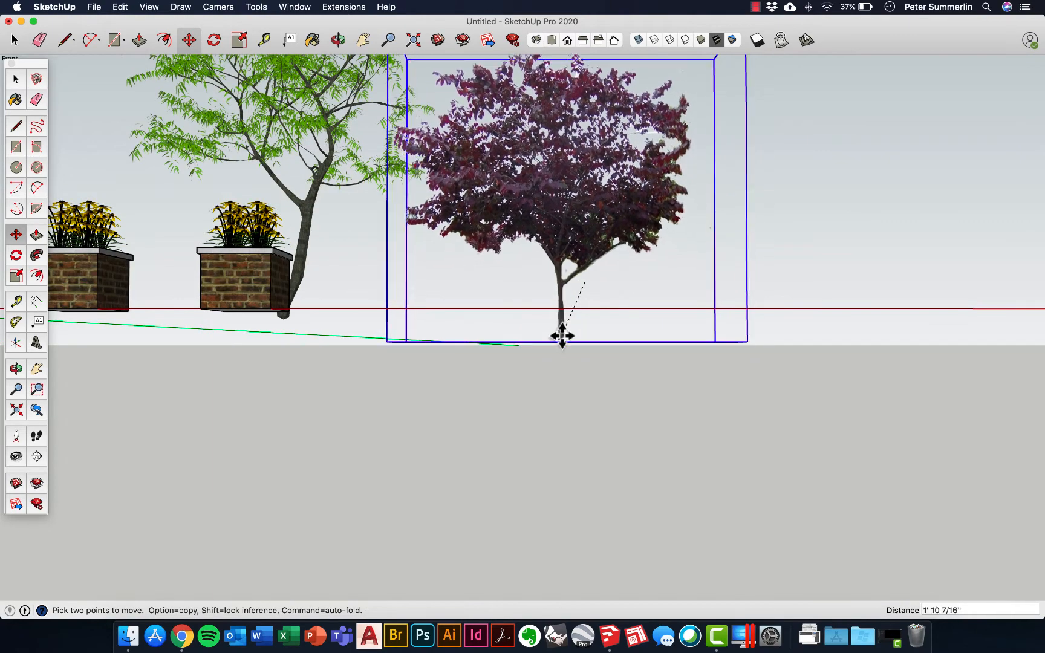
mouse_move(560, 337)
middle_down()
mouse_move(568, 366)
mouse_move(563, 350)
middle_up()
drag(563, 351, 539, 324)
scroll(501, 422, down, 1)
mouse_move(501, 421)
middle_down()
mouse_move(481, 333)
mouse_move(545, 420)
mouse_move(572, 332)
middle_up()
Open 3D Warehouse and search it for 2.5d tree.
click(296, 8)
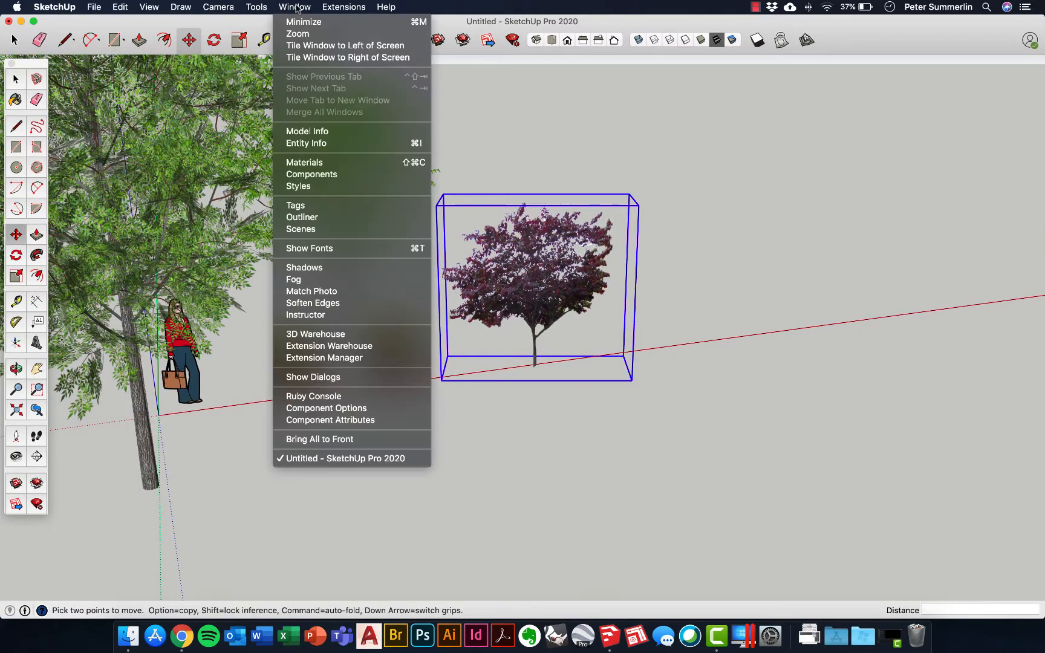
click(327, 334)
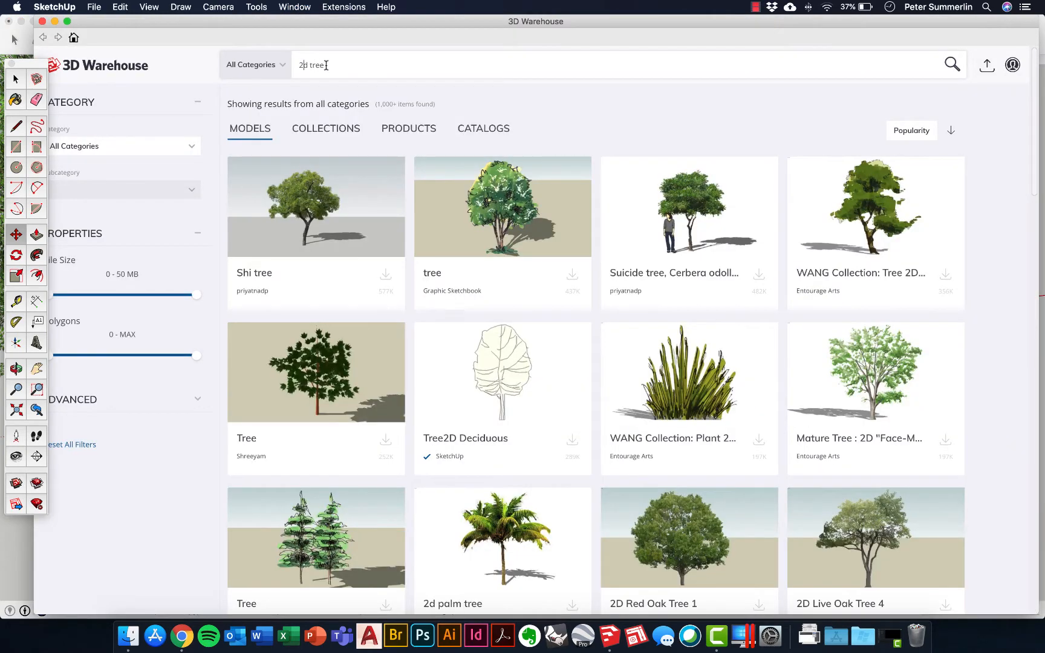
key(Return)
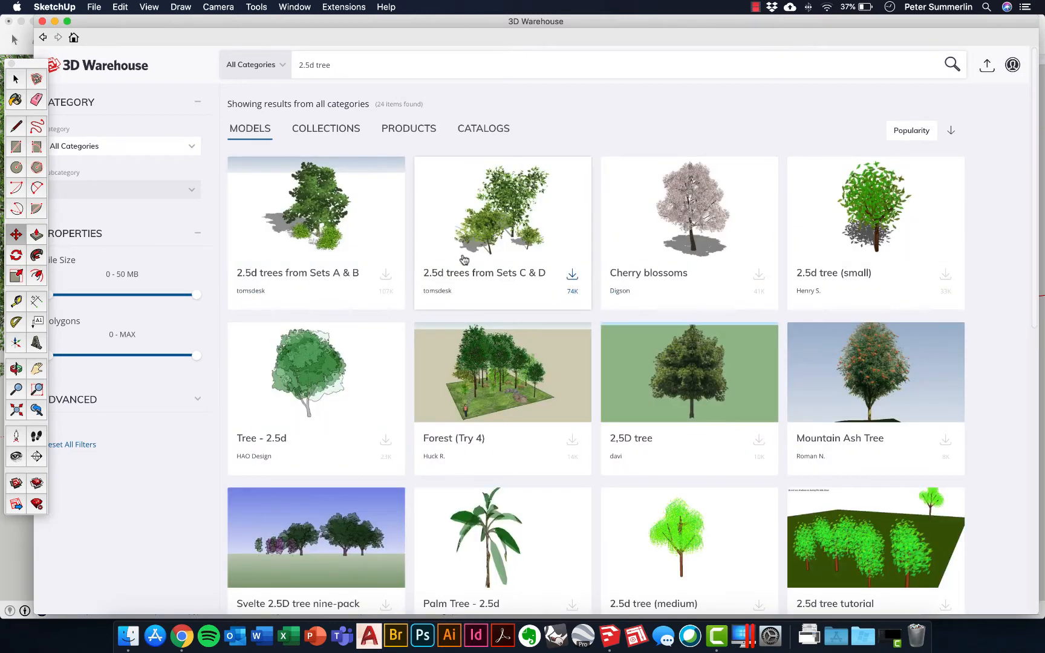
Load 2.5d trees from Sets A & B directly into the model and place it beyond the purple tree near the red axis.
click(384, 277)
click(614, 216)
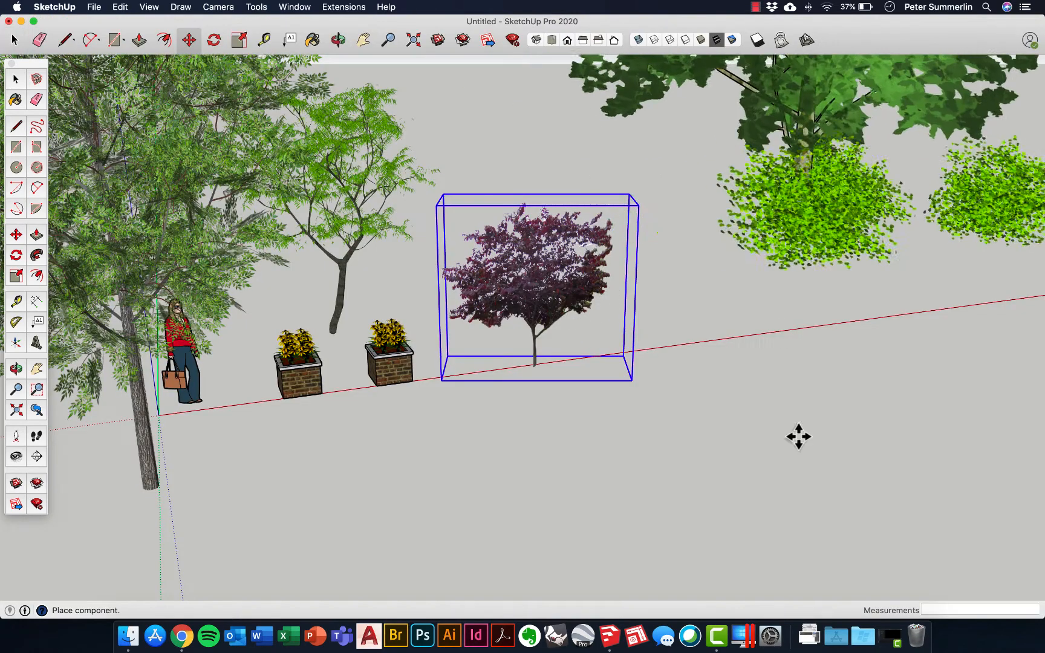
click(773, 373)
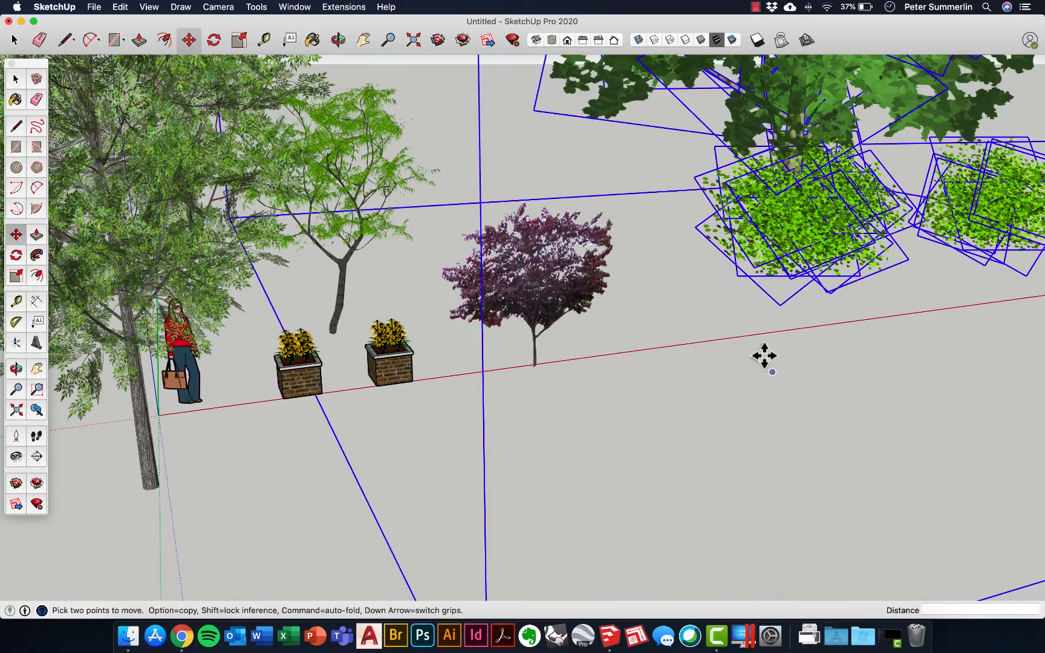
Examine the 2.5D trees from eye level, below and above to see how their foliage planes are arranged, and deselect them.
middle_drag(764, 355, 544, 357)
scroll(618, 331, up, 3)
scroll(618, 332, down, 5)
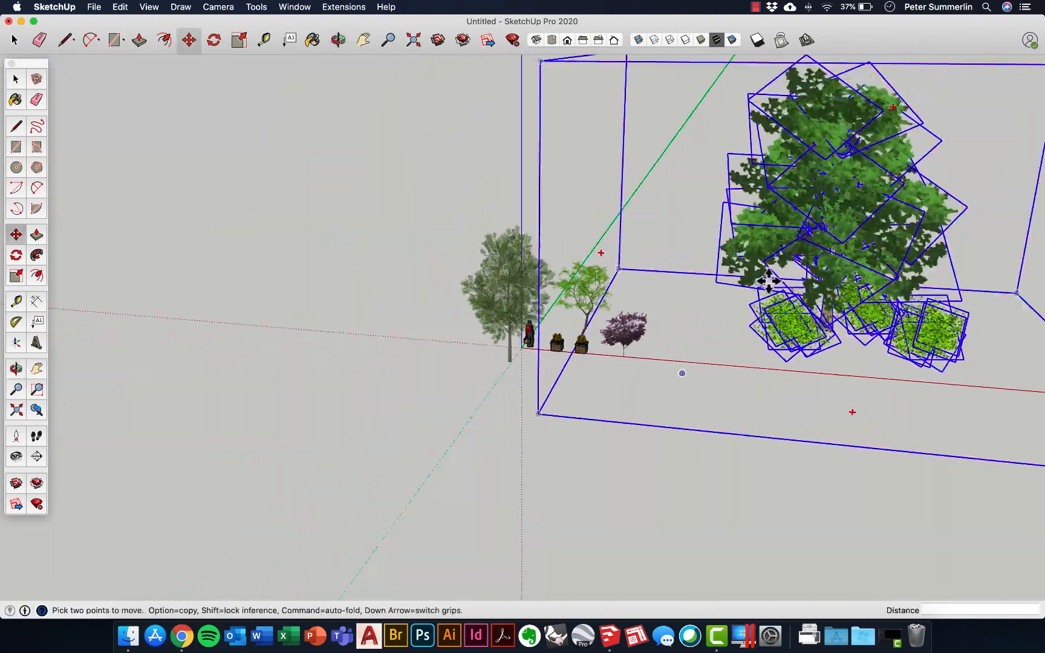
middle_drag(618, 332, 490, 207)
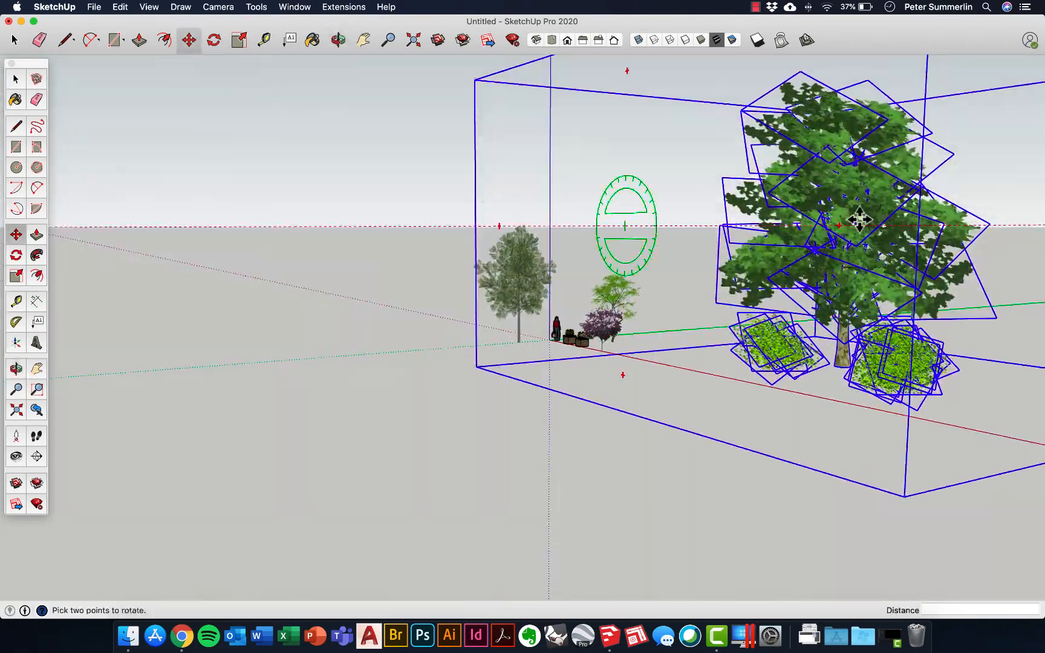
scroll(900, 286, up, 4)
middle_drag(901, 287, 864, 331)
scroll(864, 332, down, 3)
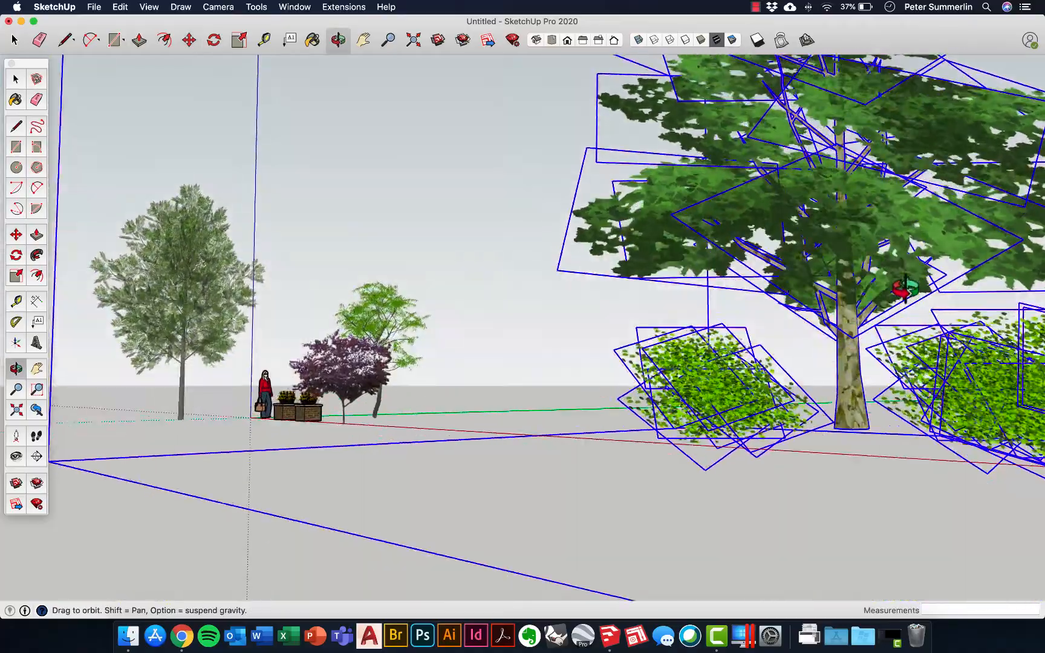
middle_drag(898, 292, 760, 292)
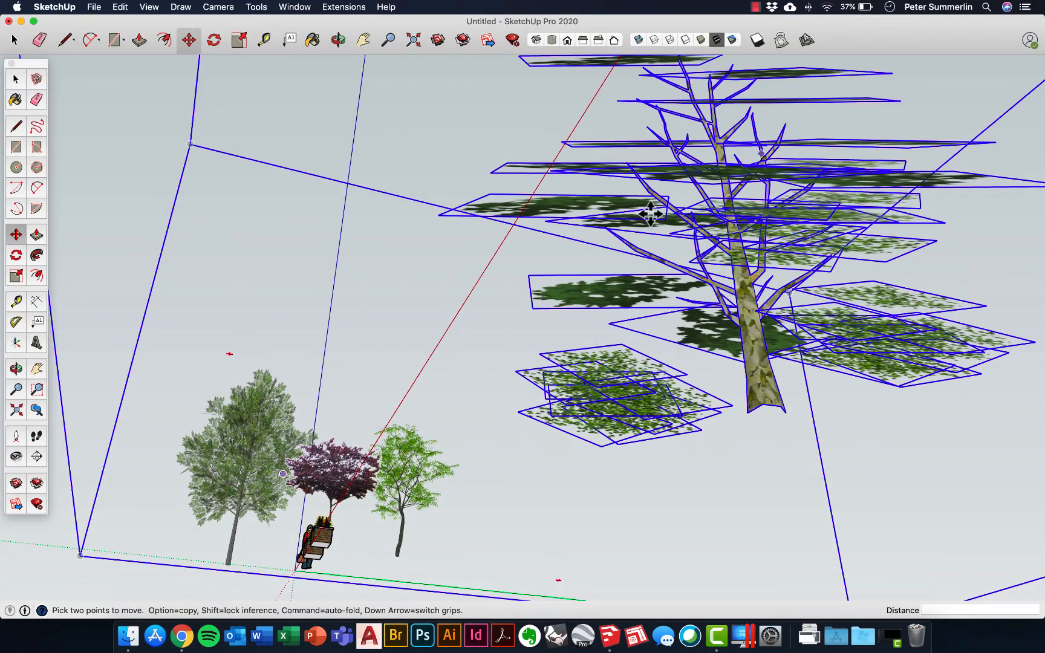
middle_drag(714, 233, 847, 490)
scroll(847, 489, down, 4)
scroll(809, 389, down, 3)
middle_drag(805, 383, 754, 469)
middle_drag(709, 427, 737, 439)
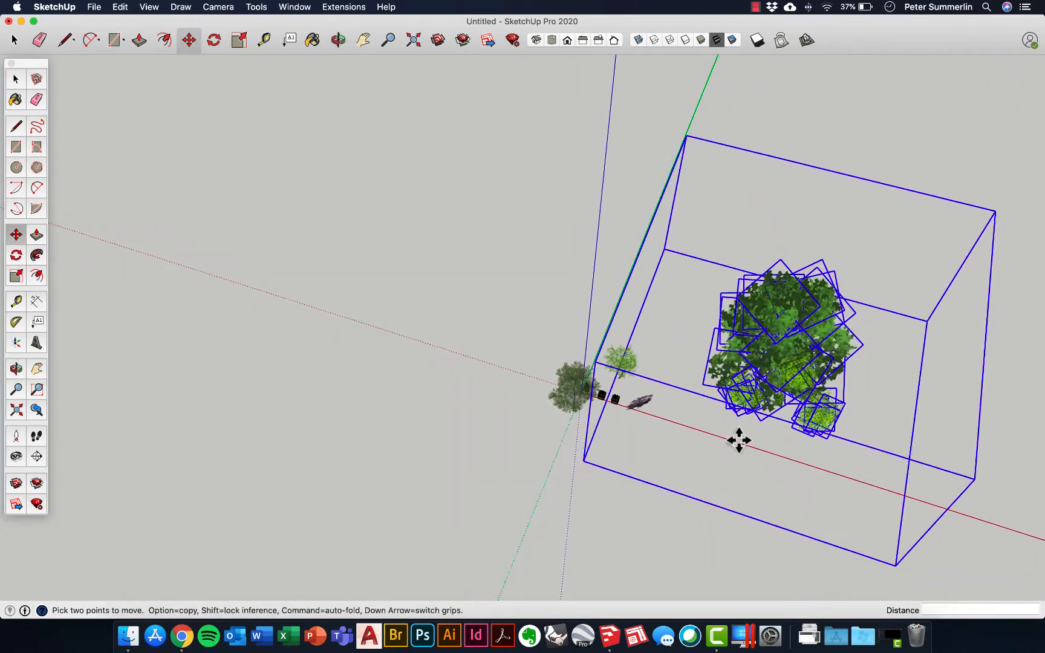
scroll(805, 303, up, 2)
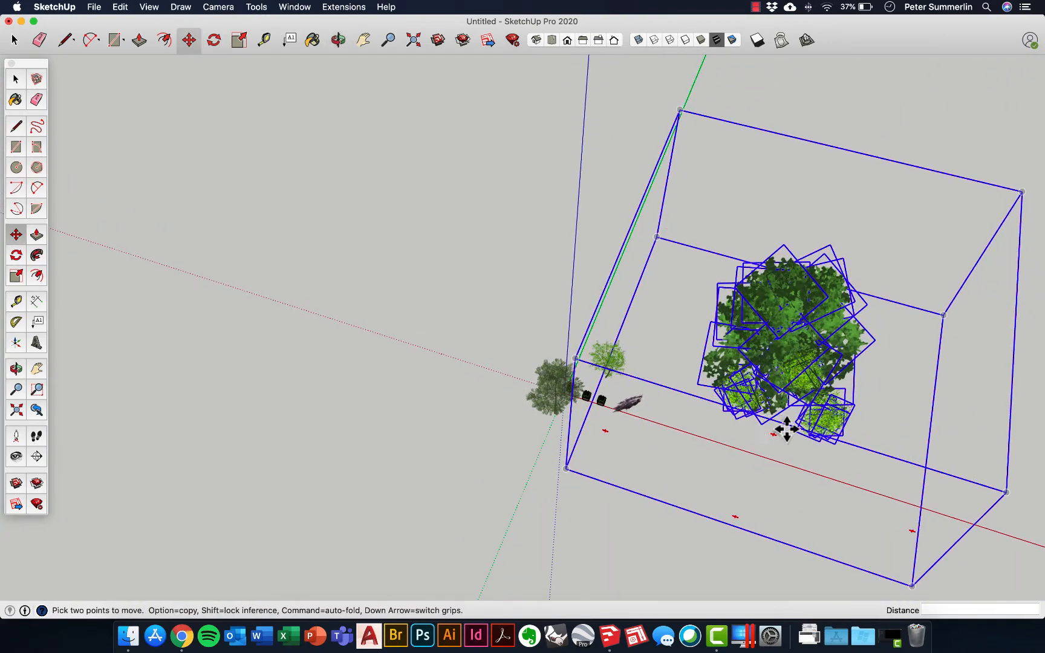
scroll(780, 424, up, 3)
middle_drag(770, 401, 731, 229)
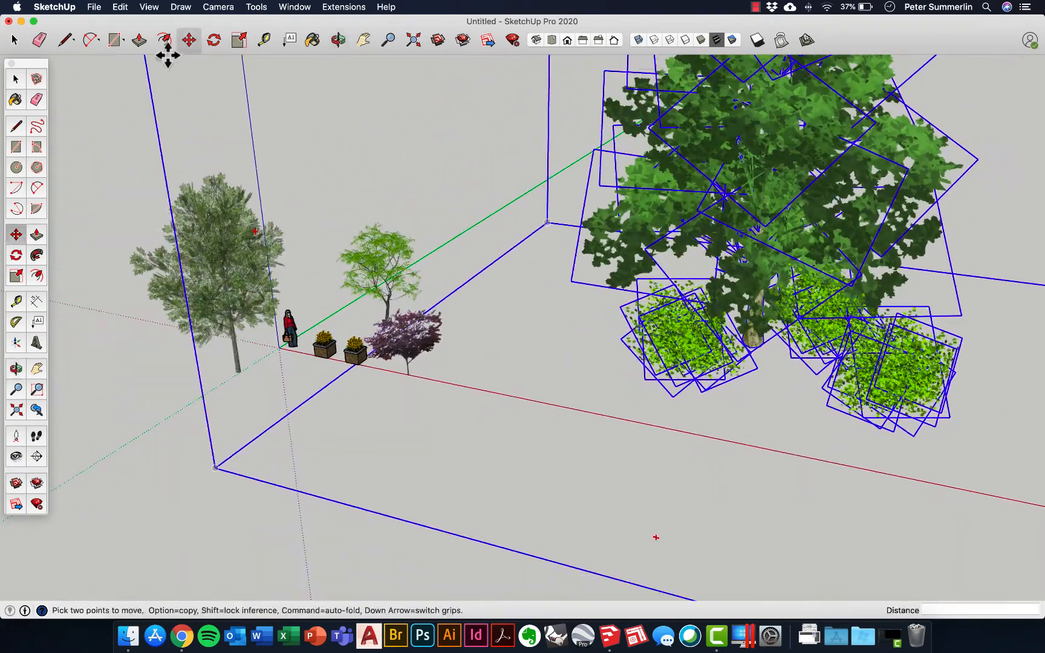
click(21, 81)
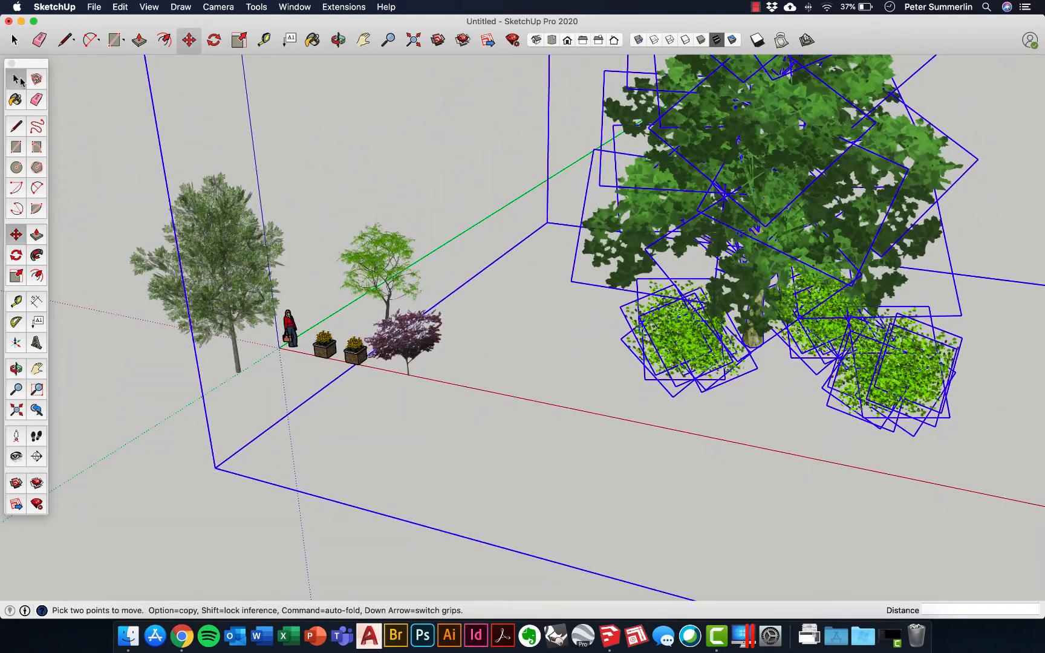
click(210, 135)
Open the 2.5D trees component, delete the three bright green shrubs around the trunk, and leave the component.
scroll(807, 380, up, 3)
middle_drag(813, 382, 630, 284)
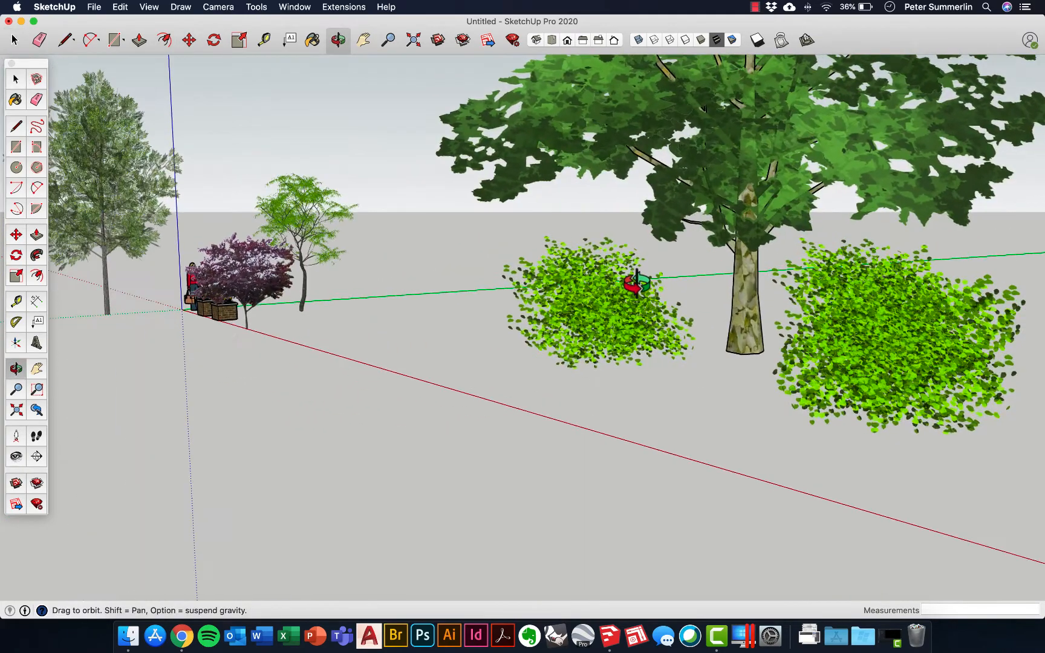
double_click(579, 314)
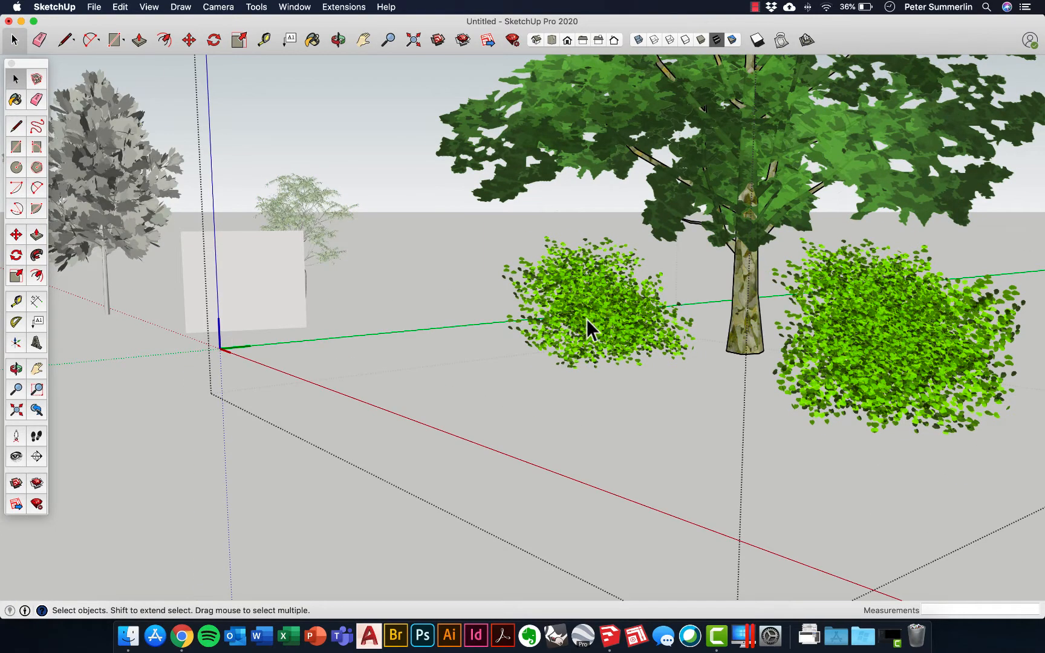
click(581, 318)
key(Delete)
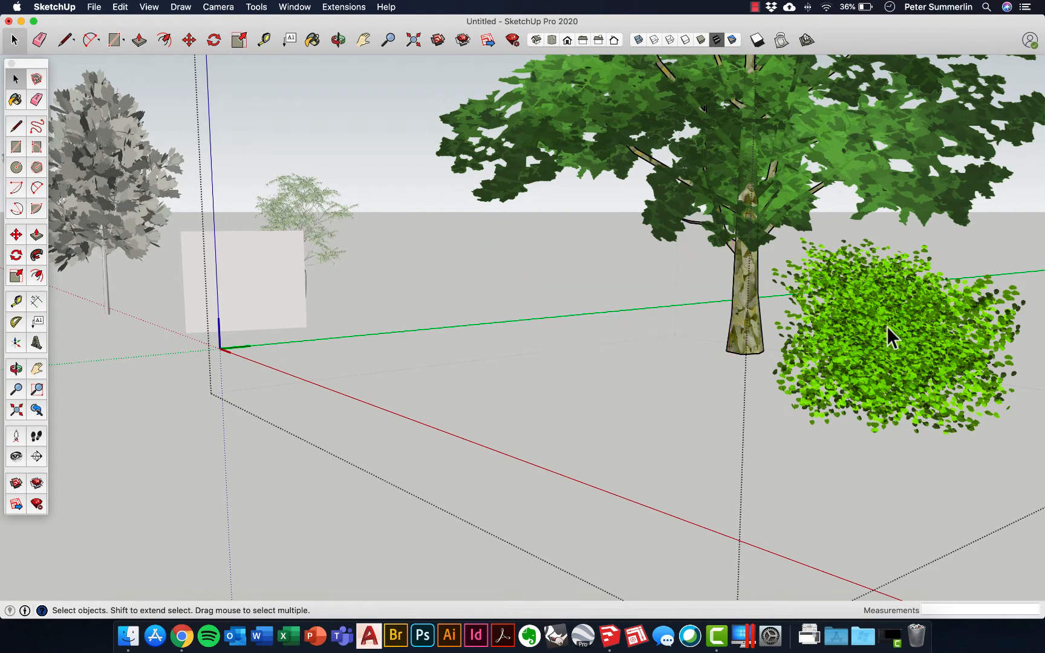
click(887, 326)
key(Delete)
click(878, 305)
key(Delete)
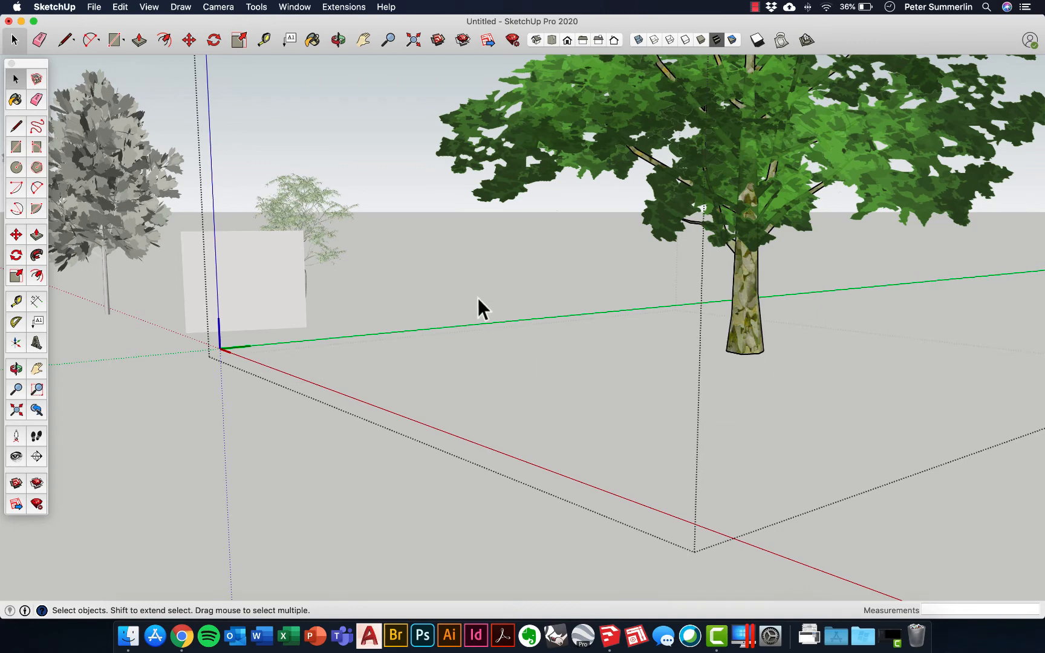
key(Escape)
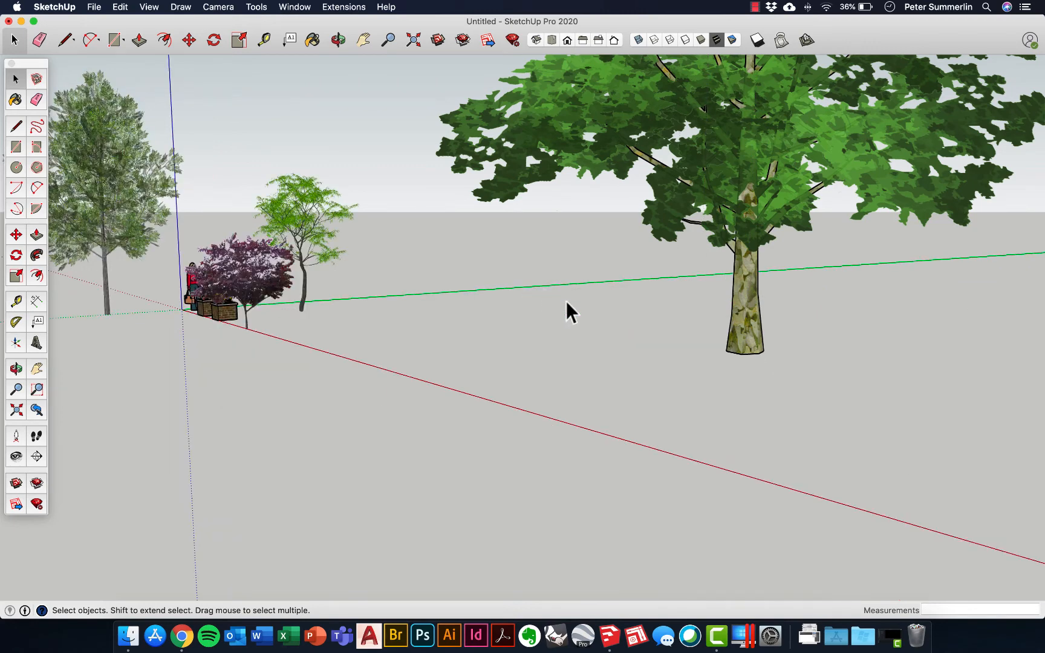
click(750, 348)
scroll(702, 237, down, 6)
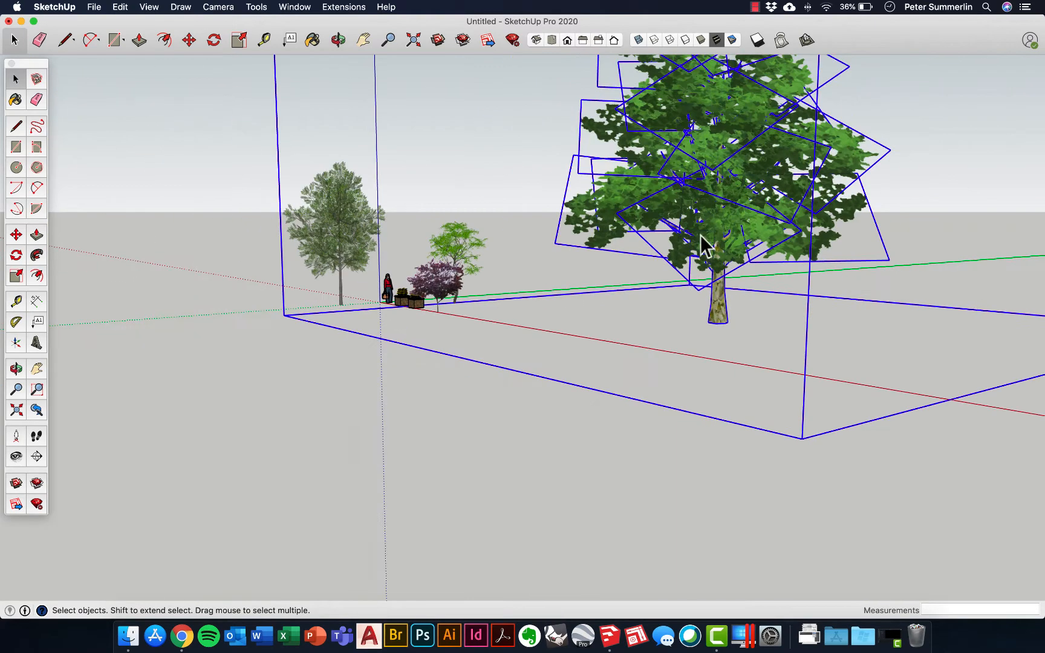
right_click(705, 185)
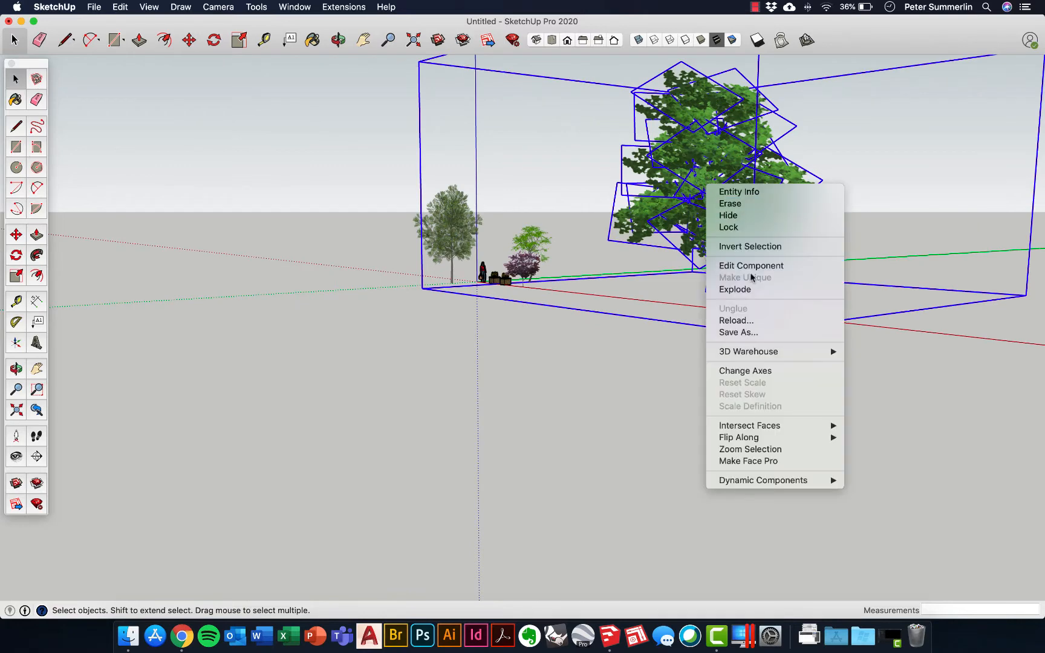
click(604, 370)
click(273, 226)
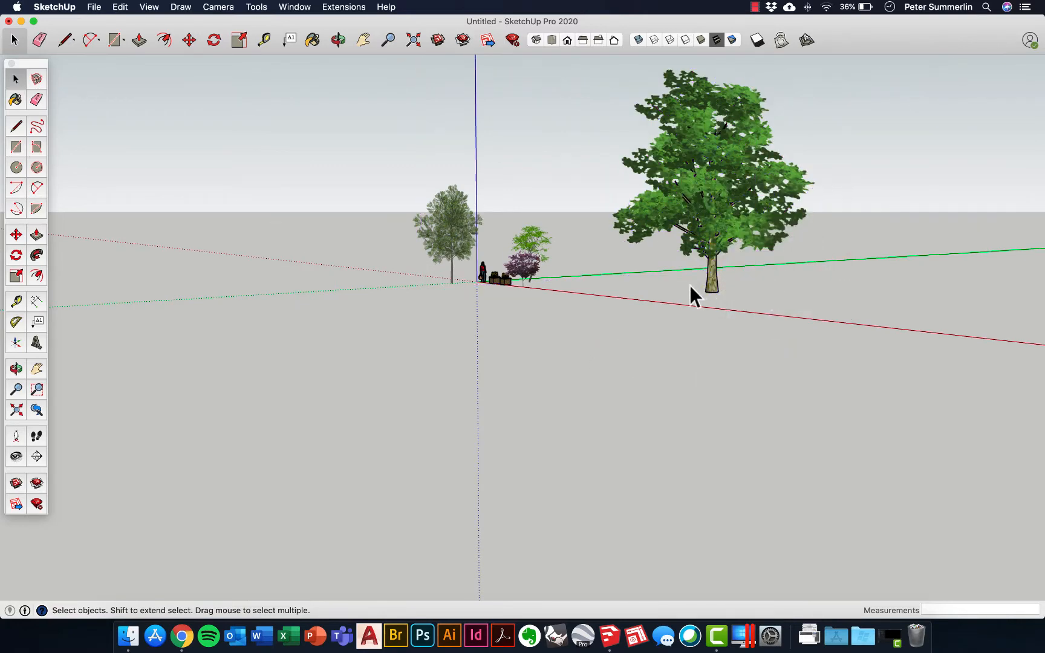
Move the large 2.5D tree about 36' 9" from its trunk base toward the planters, beside the purple tree.
middle_drag(689, 285, 730, 292)
click(721, 294)
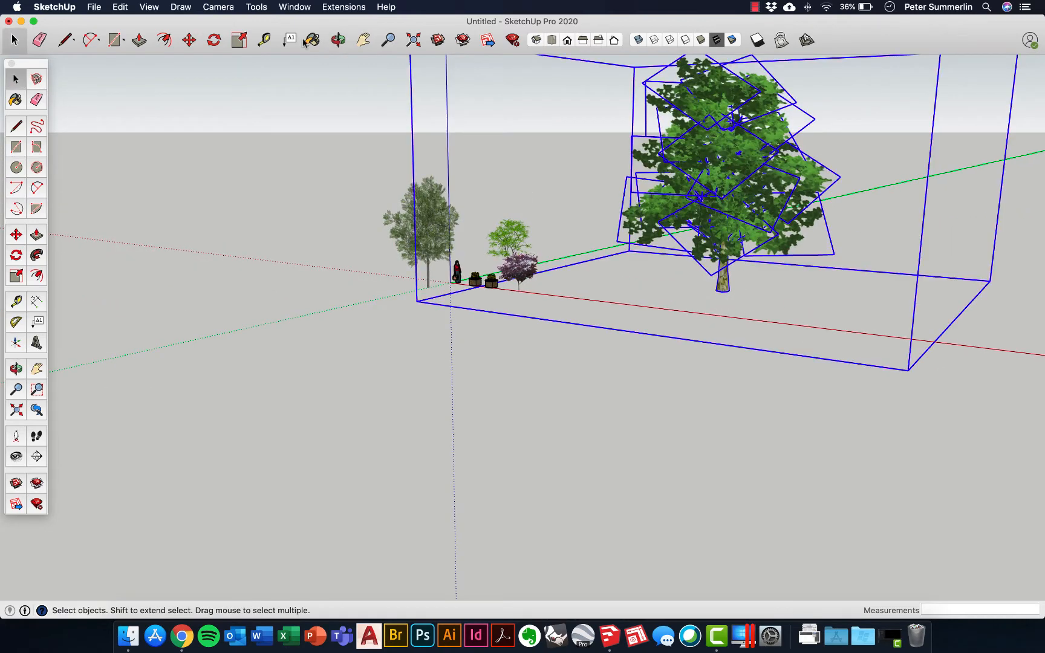
click(187, 42)
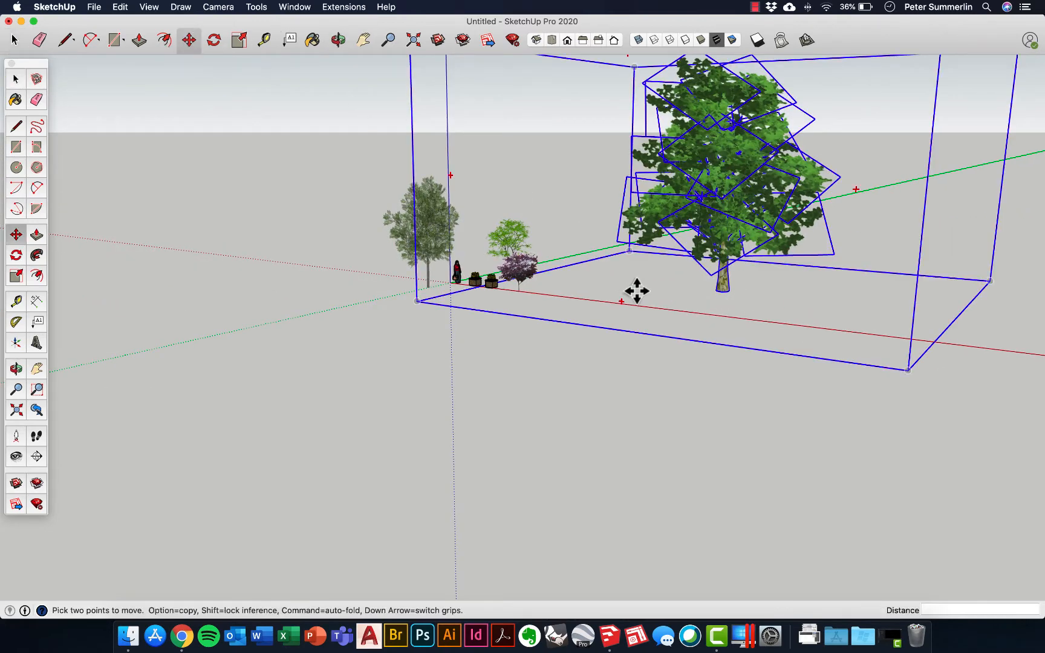
click(722, 292)
click(574, 297)
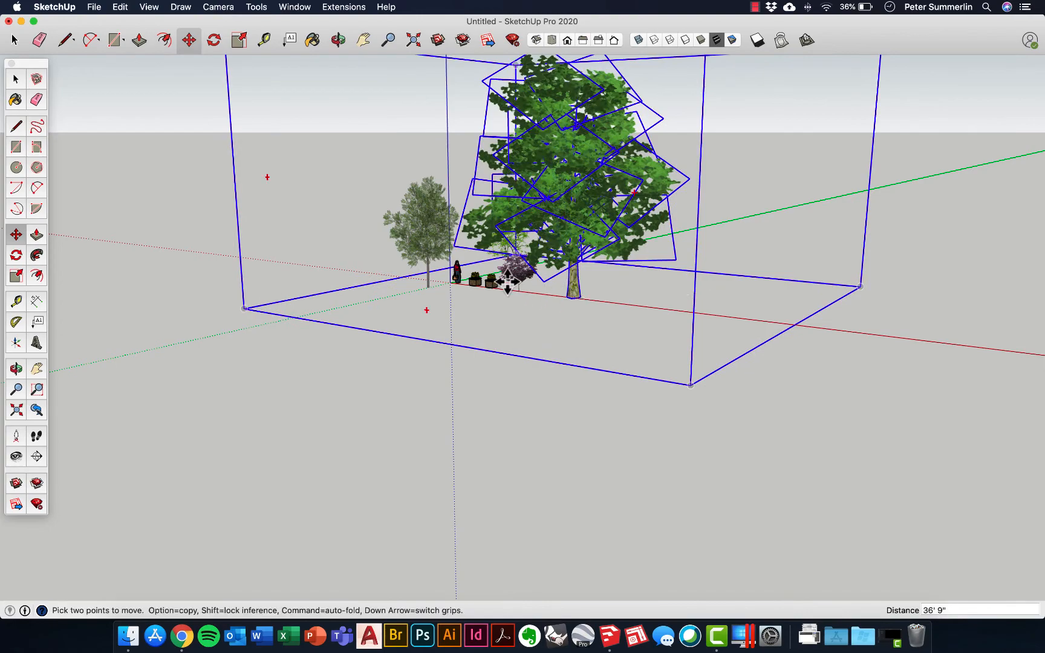
Compare the large 2.5D tree with the other trees, the planters and the figure from several sides and from above.
scroll(459, 259, up, 5)
key(o)
mouse_move(720, 312)
mouse_down()
mouse_move(730, 310)
mouse_move(669, 299)
mouse_move(713, 326)
mouse_up()
middle_drag(713, 326, 859, 337)
middle_drag(501, 305, 662, 327)
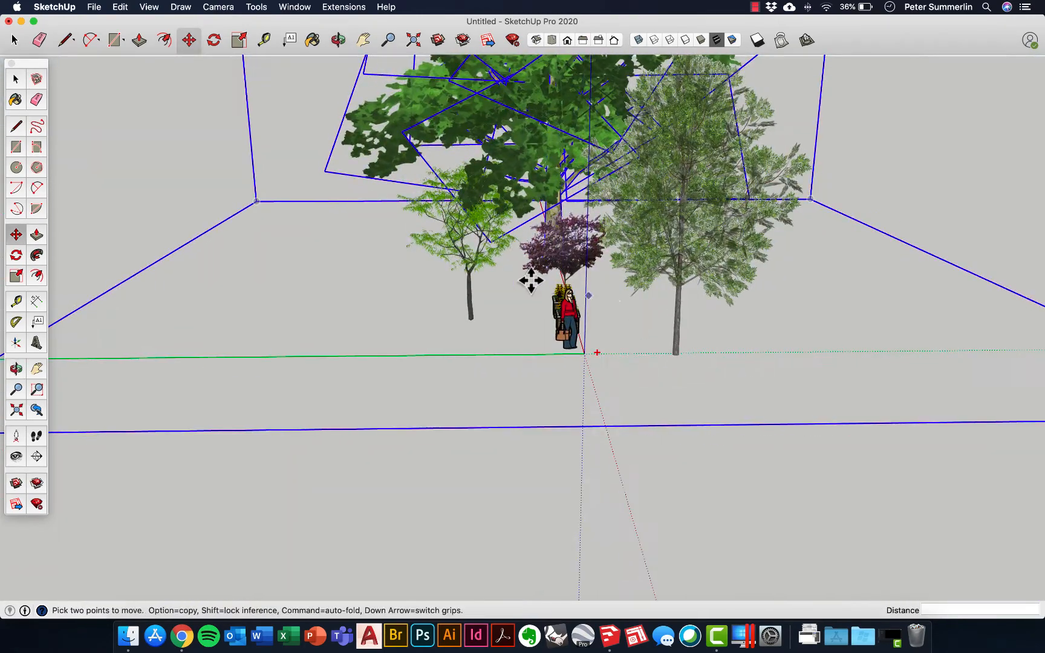
scroll(530, 281, up, 5)
middle_drag(428, 278, 614, 236)
scroll(348, 204, down, 6)
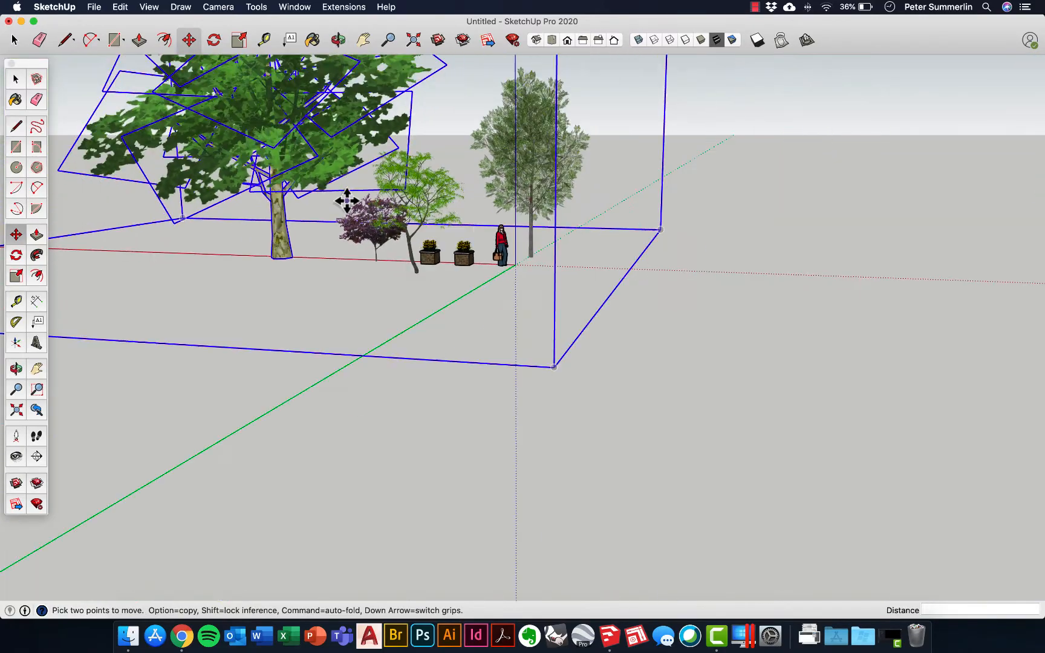
middle_drag(349, 202, 349, 215)
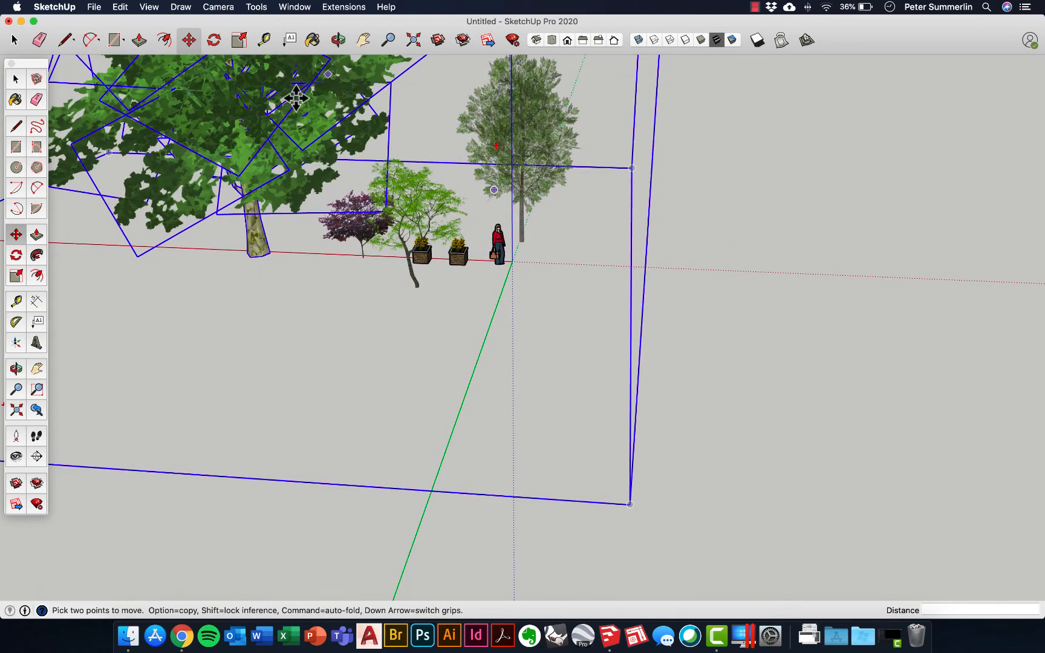
scroll(270, 143, down, 5)
Scale the large 2.5D tree down uniformly until it is closer in height to the neighbouring tree, and deselect it.
key(space)
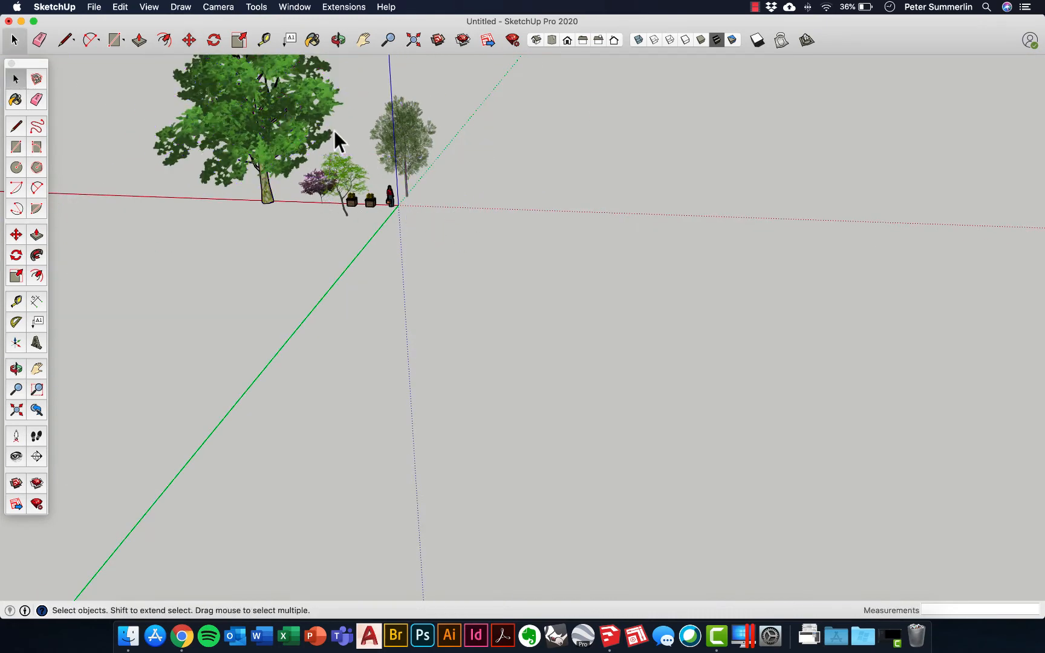
click(239, 40)
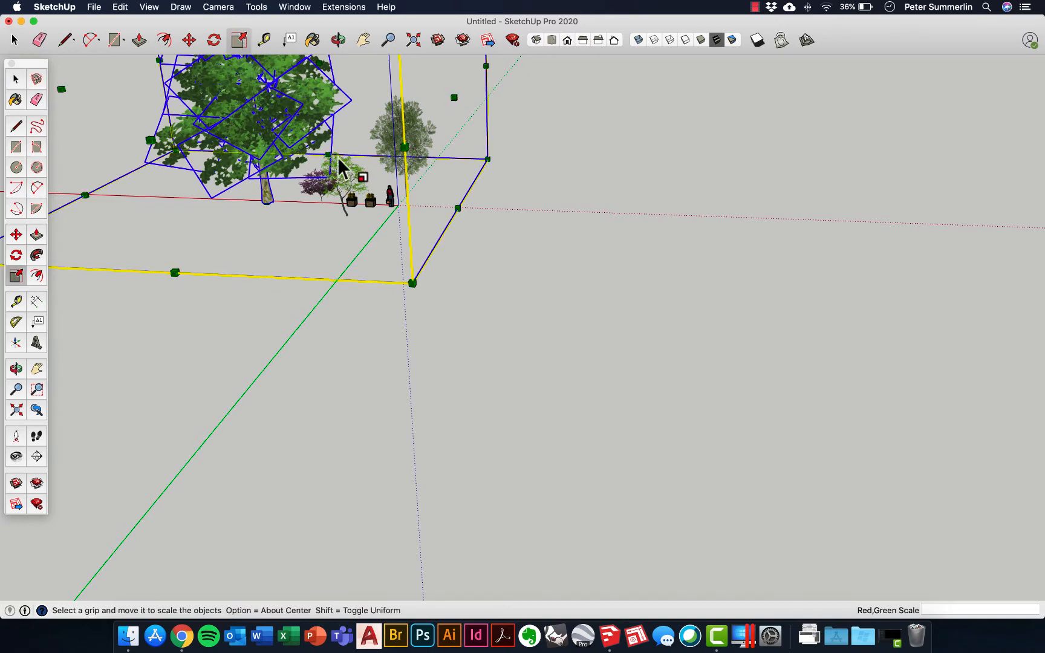
scroll(342, 164, down, 5)
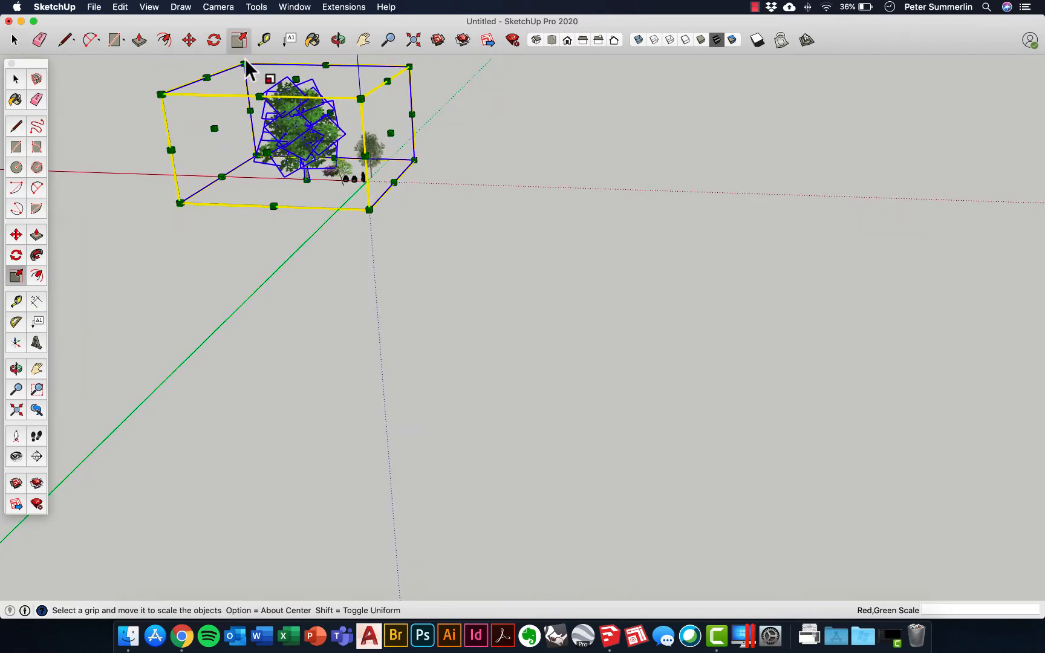
drag(243, 64, 284, 112)
click(15, 77)
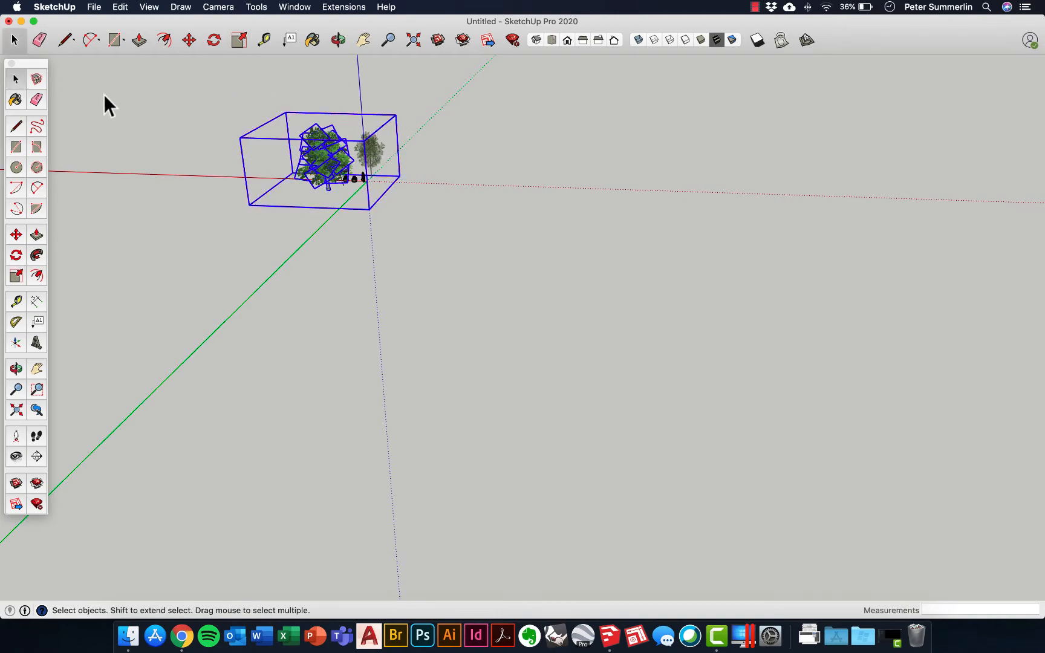
click(104, 95)
Move the bright green tree about 11' 3" toward the figure, placing it behind the planter nearest her.
scroll(354, 162, up, 10)
middle_drag(374, 176, 428, 229)
middle_drag(369, 247, 502, 228)
middle_drag(420, 239, 548, 196)
scroll(472, 249, up, 3)
scroll(370, 254, up, 3)
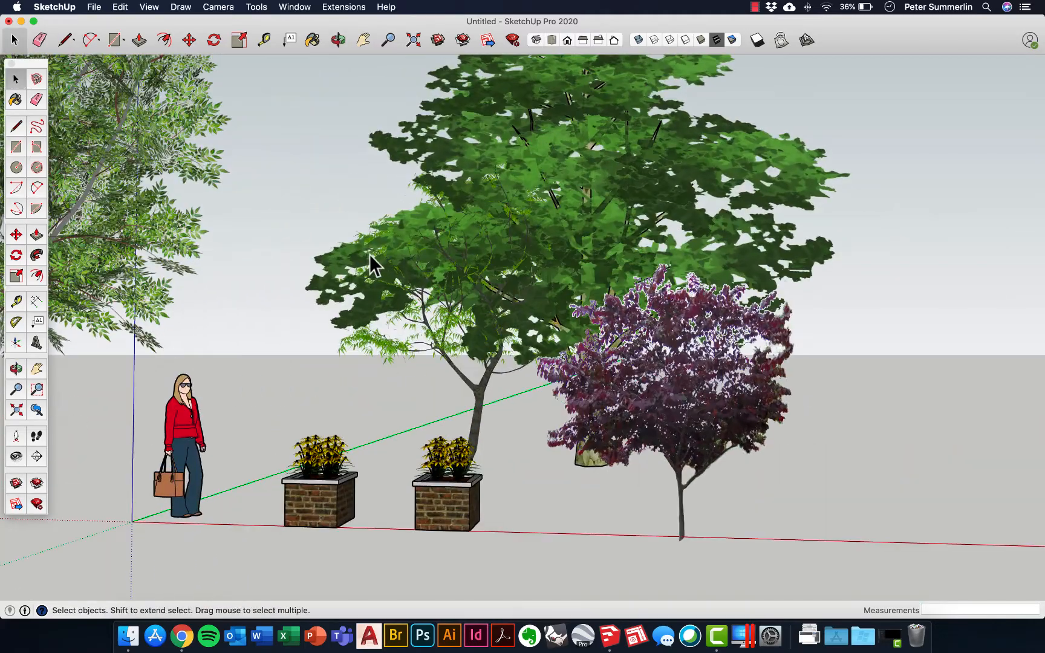
shift+middle_drag(375, 288, 388, 209)
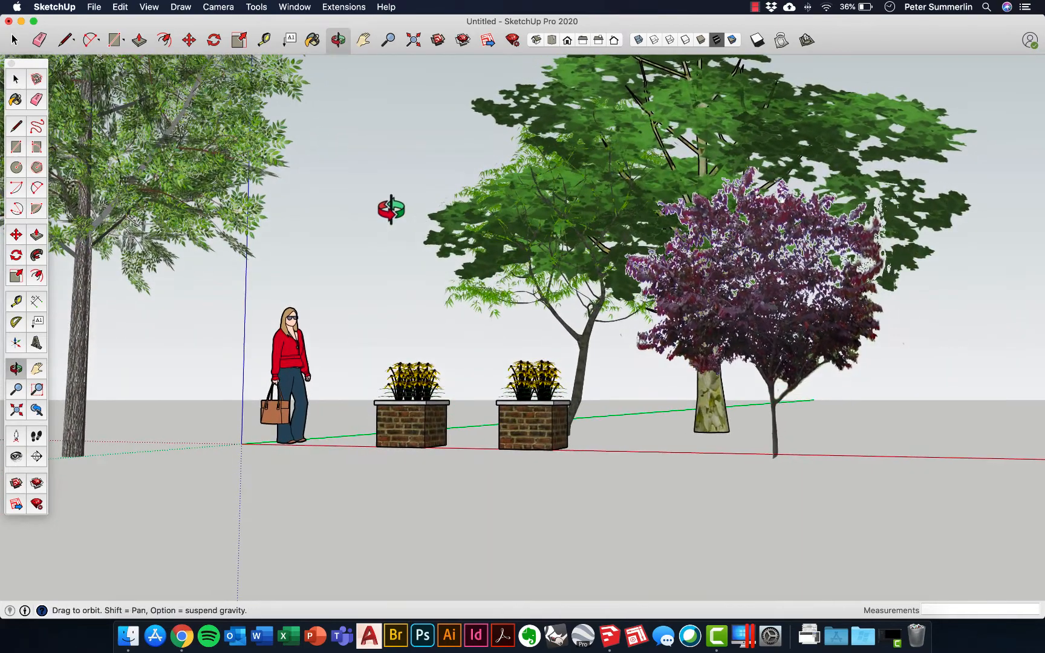
click(579, 338)
middle_drag(598, 406, 606, 451)
key(m)
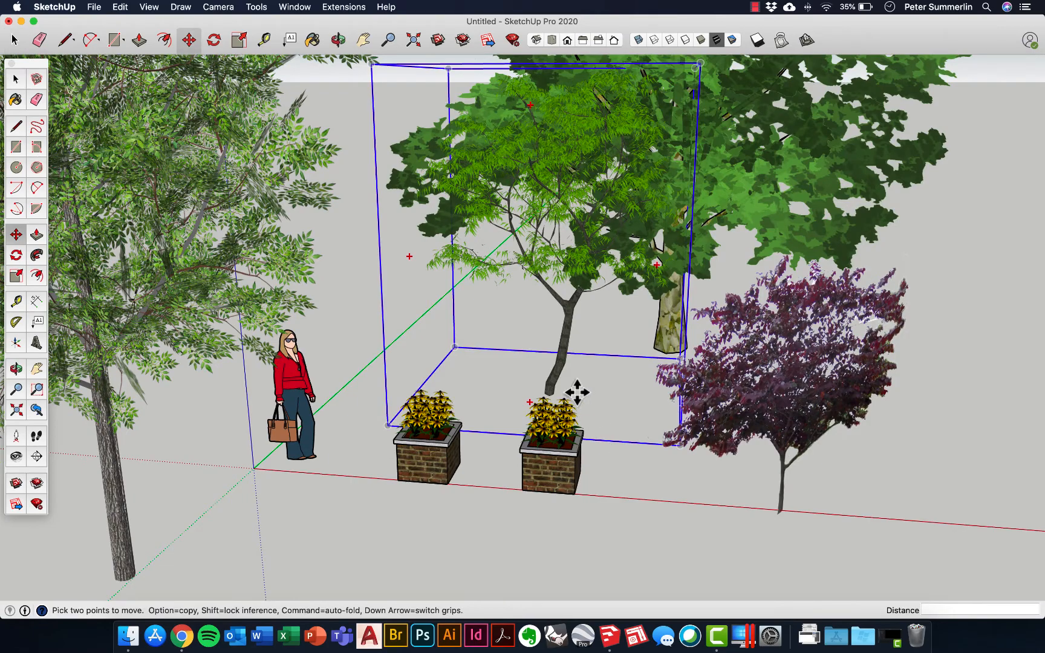
click(617, 396)
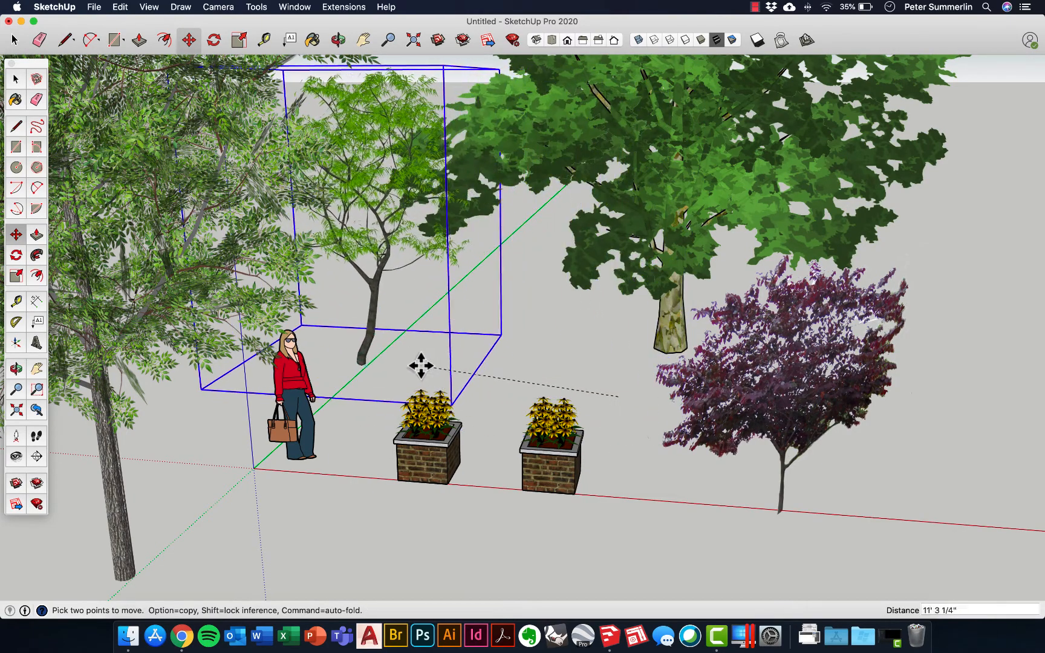
click(420, 364)
Open the shadow settings with all details expanded and turn on shadows on faces and on the ground.
middle_drag(448, 373, 540, 266)
click(299, 8)
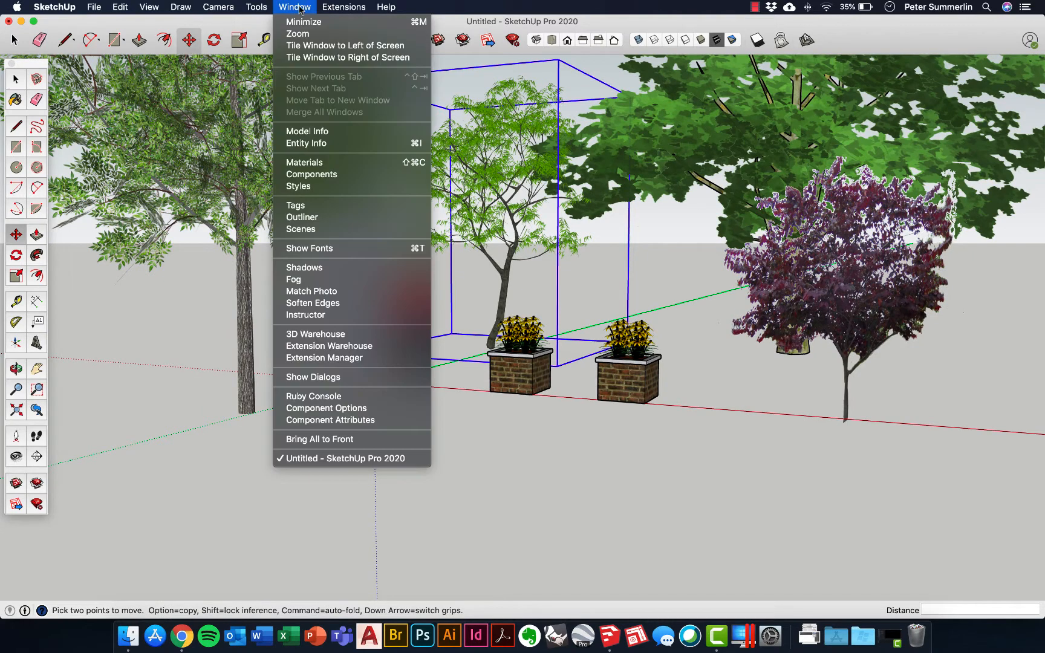
click(344, 268)
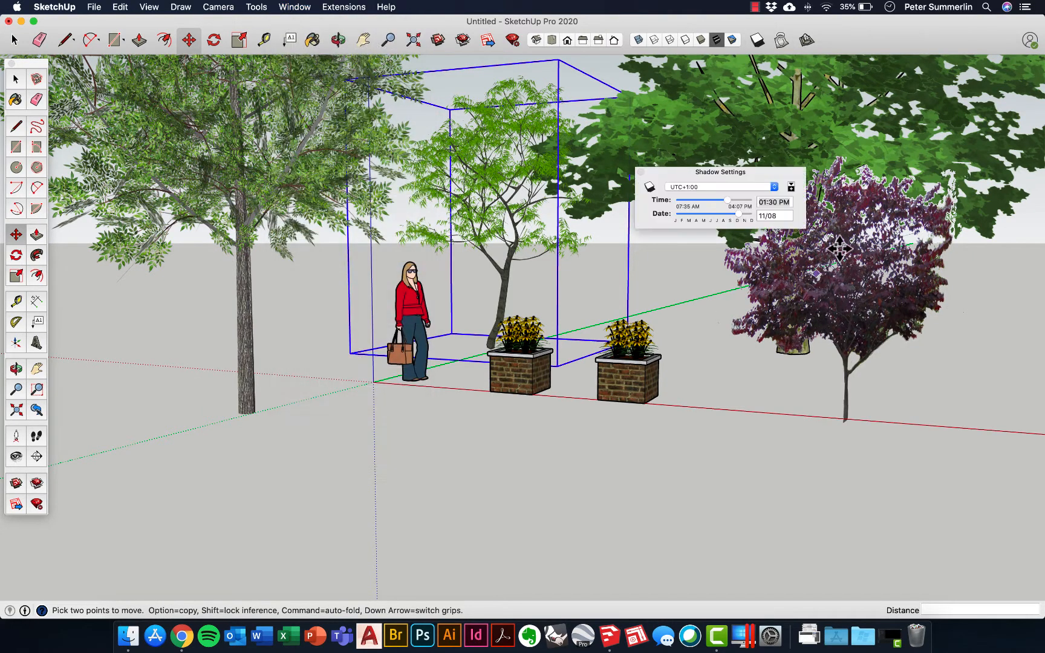
click(790, 188)
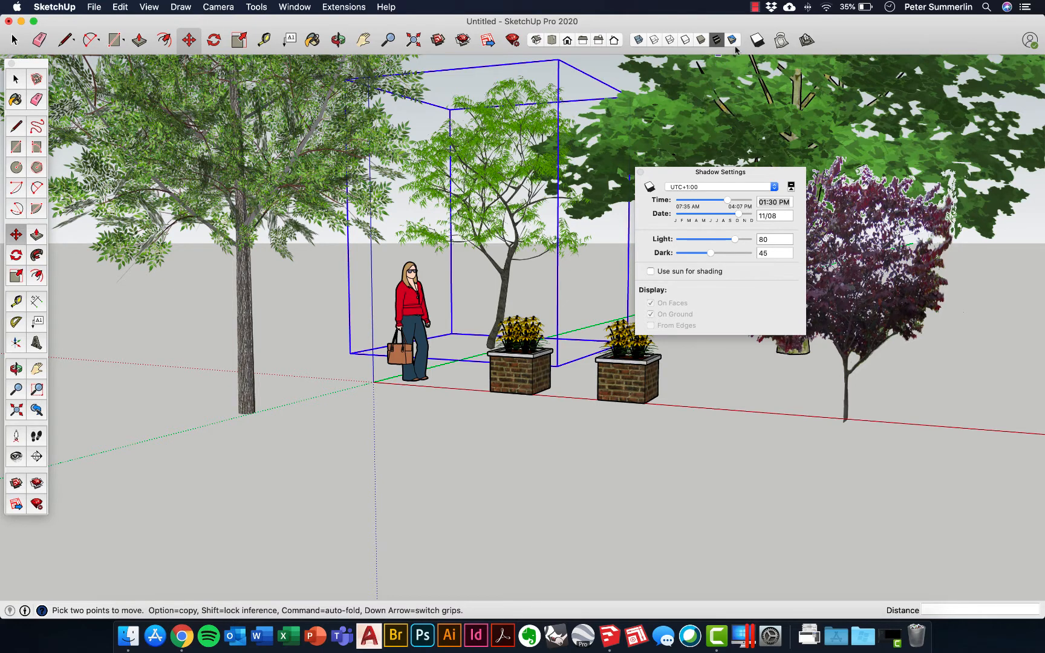
click(650, 188)
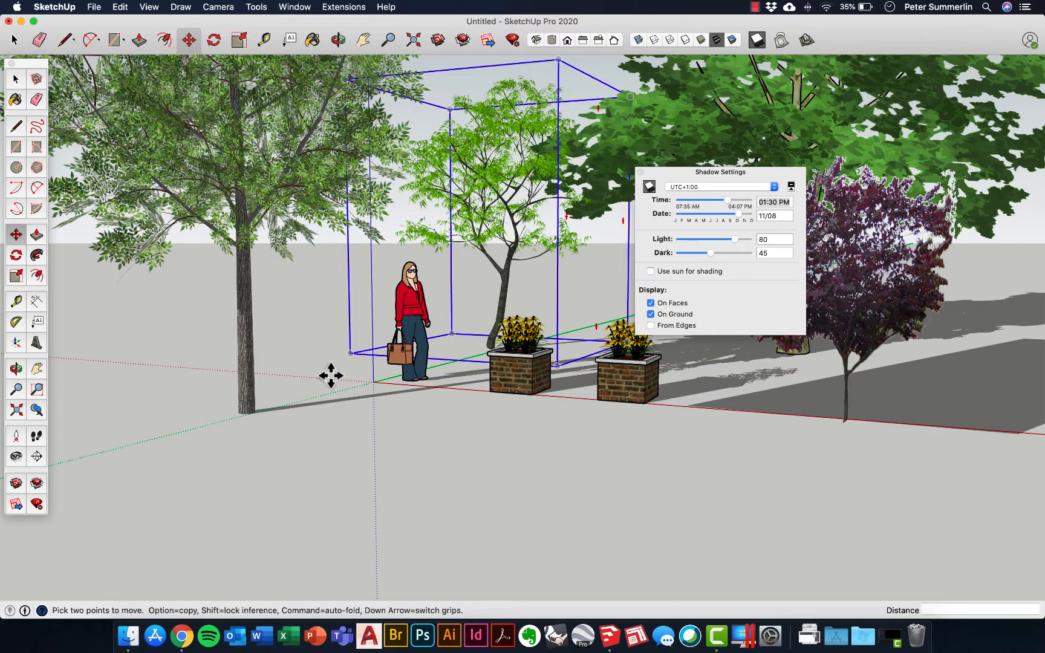
Try different shadow times on June 16, including 9:27 AM, 7:37 AM and 12:37 PM, and August 21 at 2:11 PM.
click(712, 215)
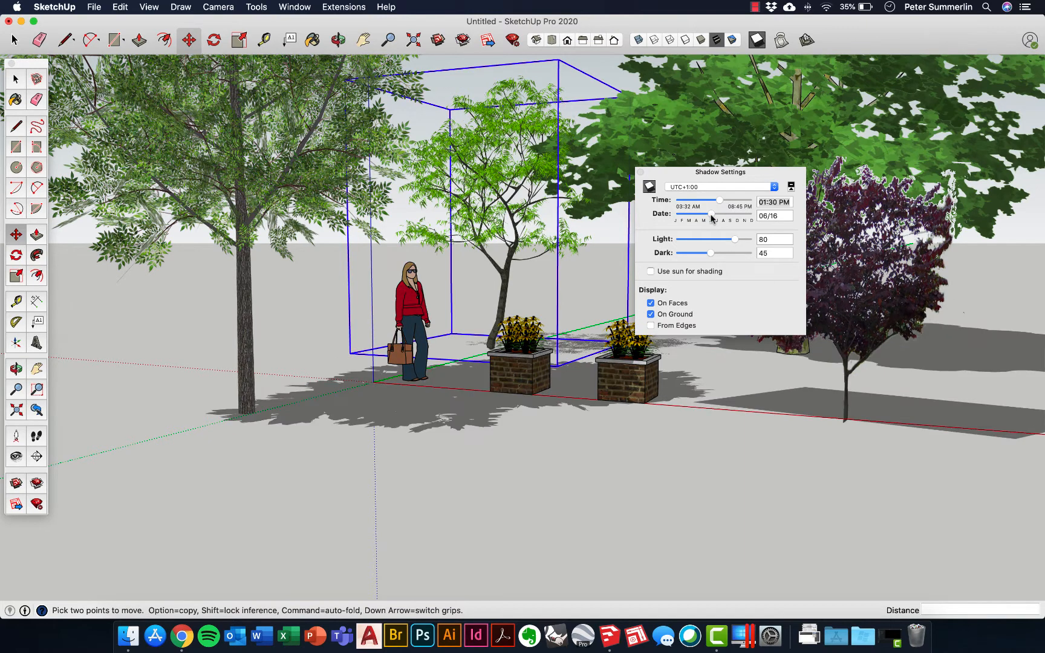
click(703, 200)
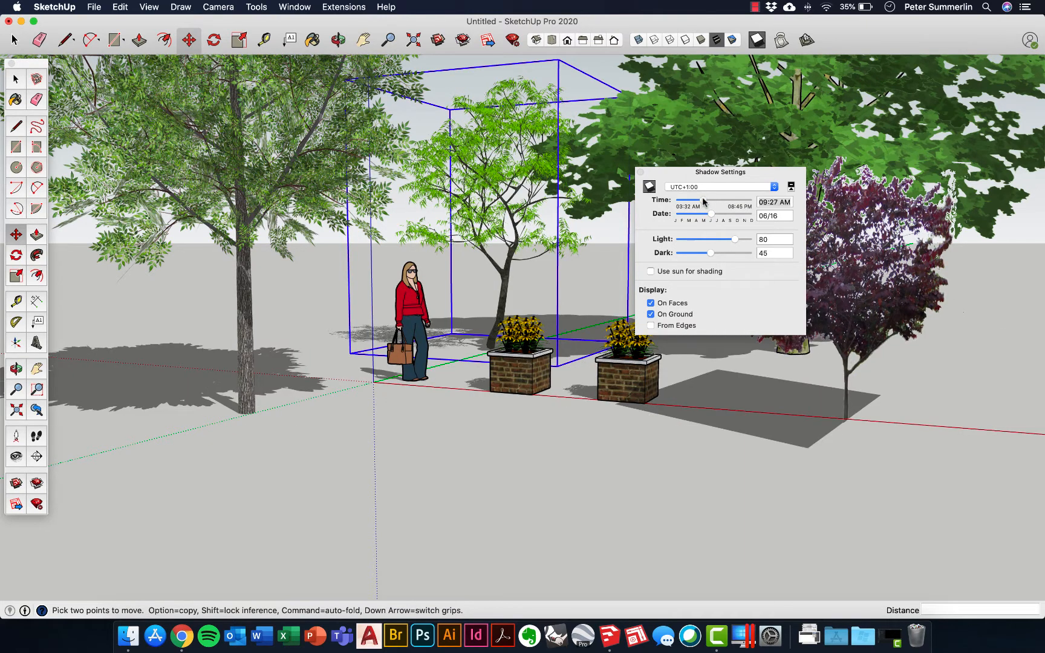
drag(700, 201, 693, 202)
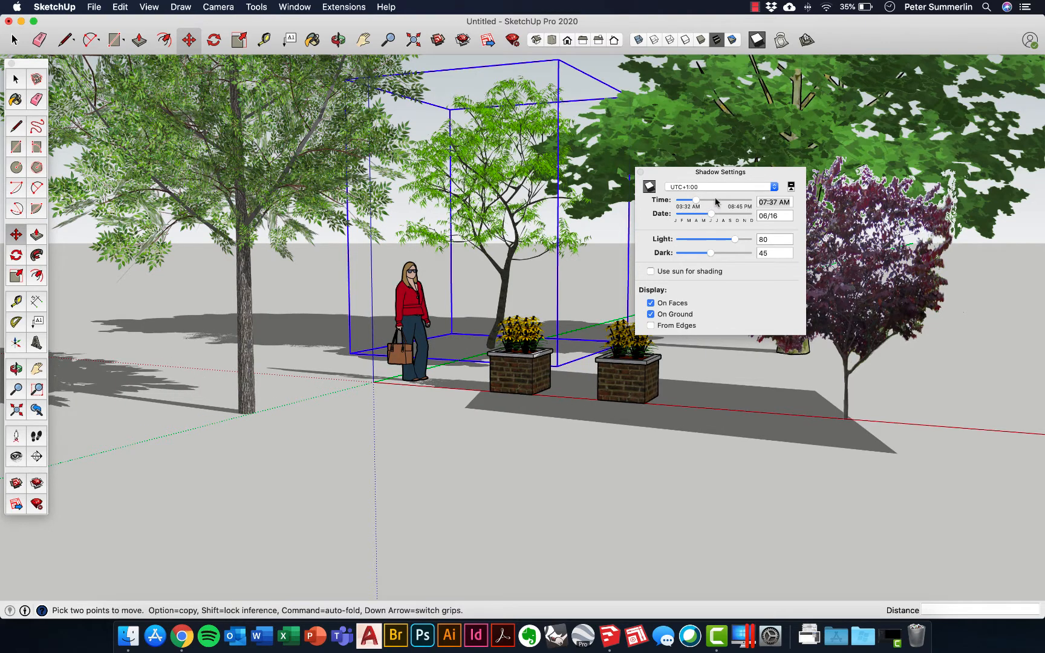
click(716, 202)
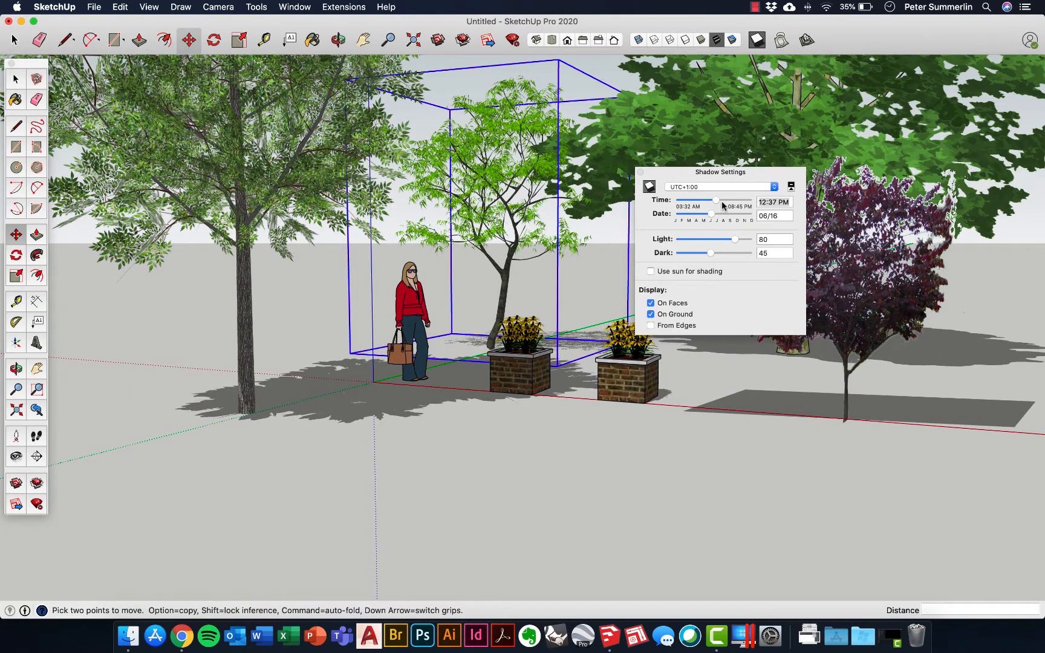
click(721, 200)
click(723, 213)
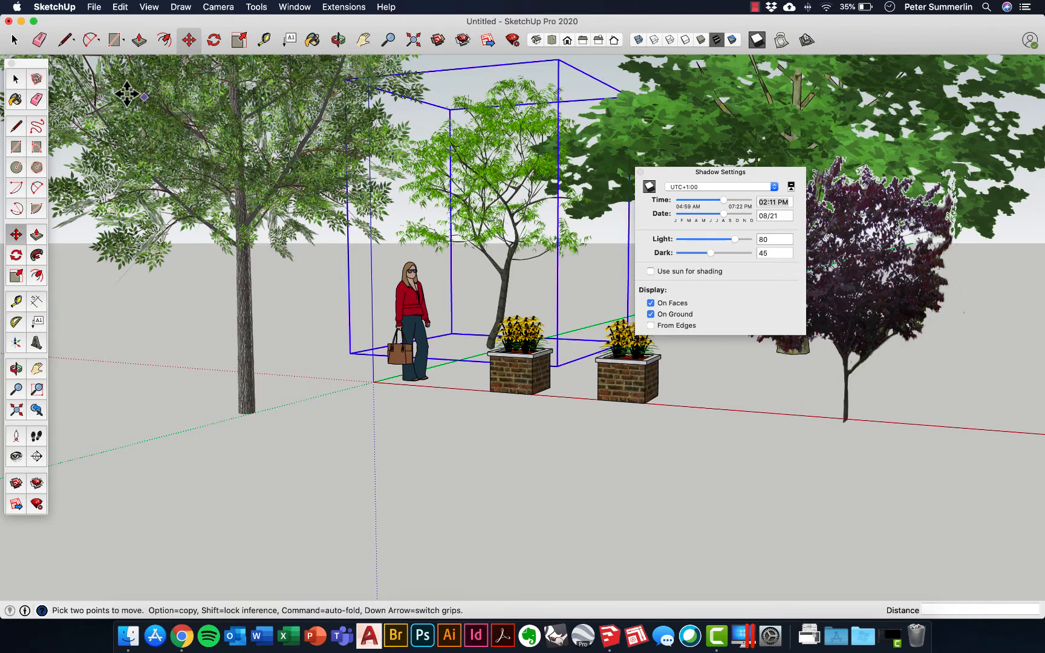
Delete the purple 2D tree beside the planters.
click(18, 78)
click(856, 342)
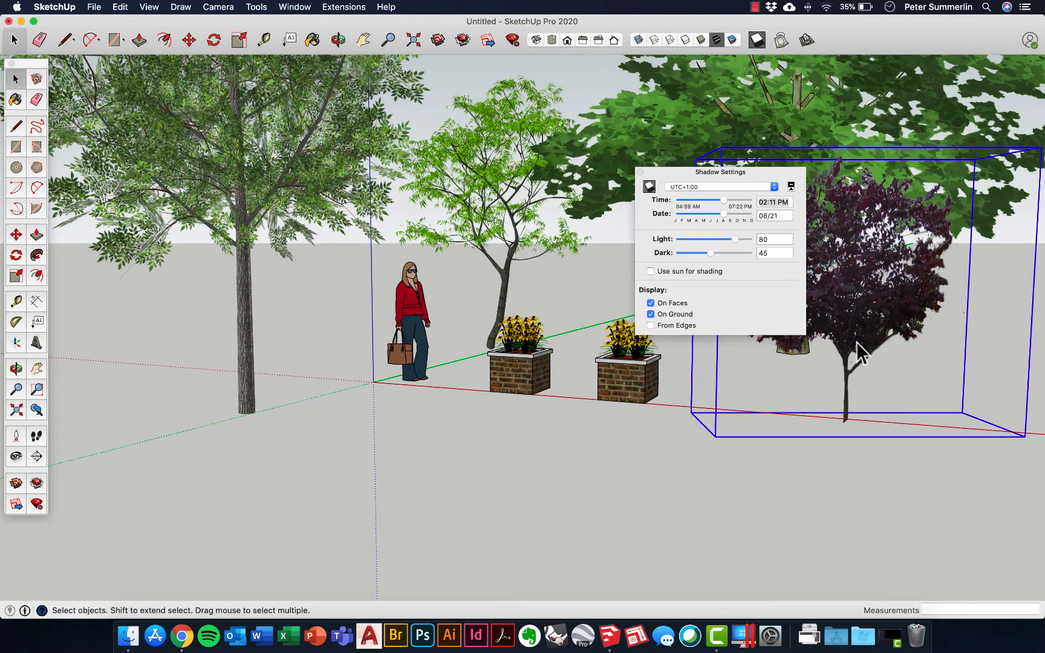
key(Delete)
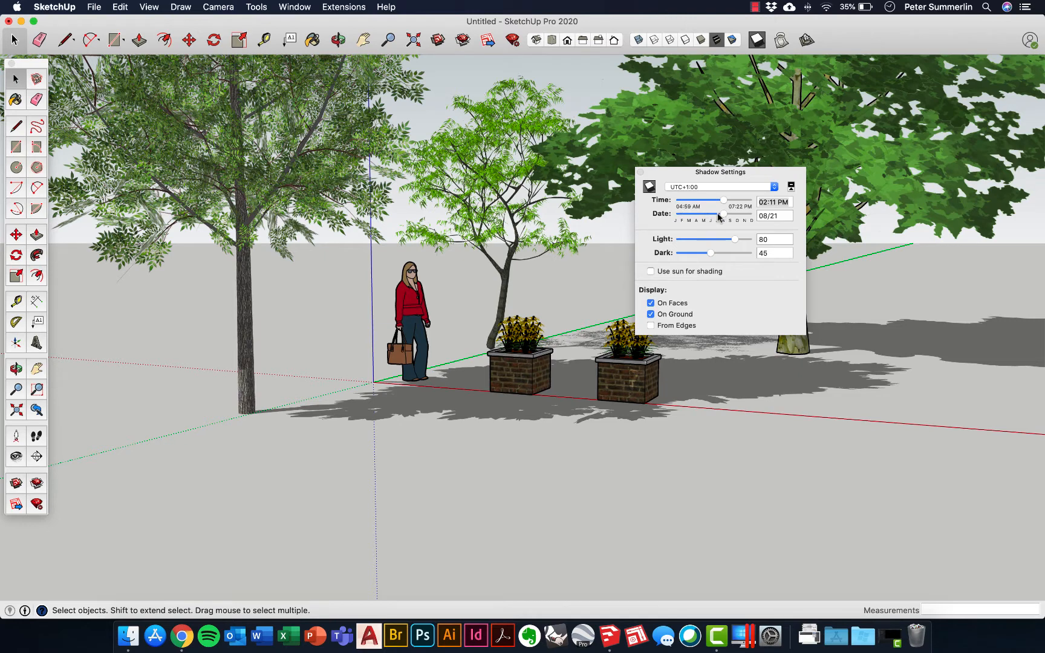
Set the shadow date to 09/27 and the shadow time to 10:33 AM.
drag(720, 217, 715, 217)
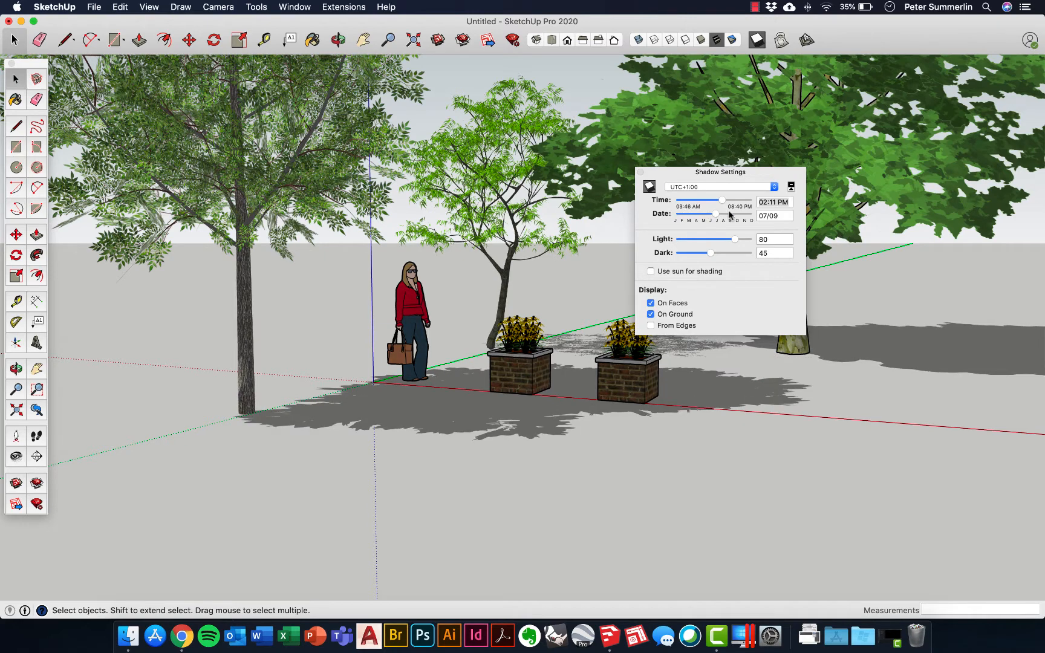
click(730, 214)
click(706, 201)
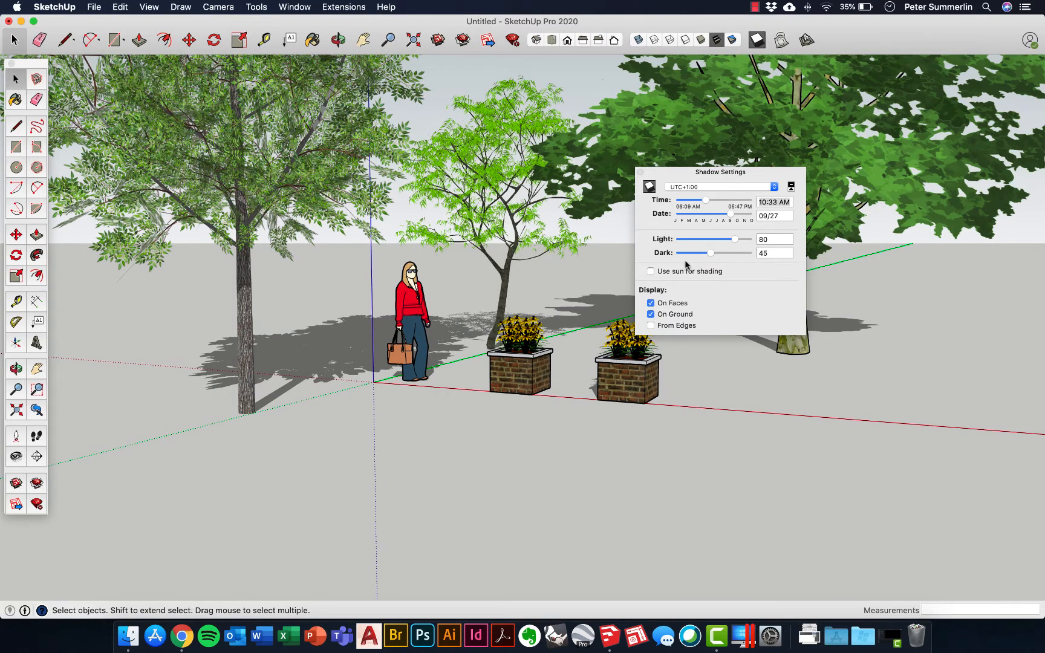
Close the shadow settings and toggle the shadows off and back on.
click(640, 172)
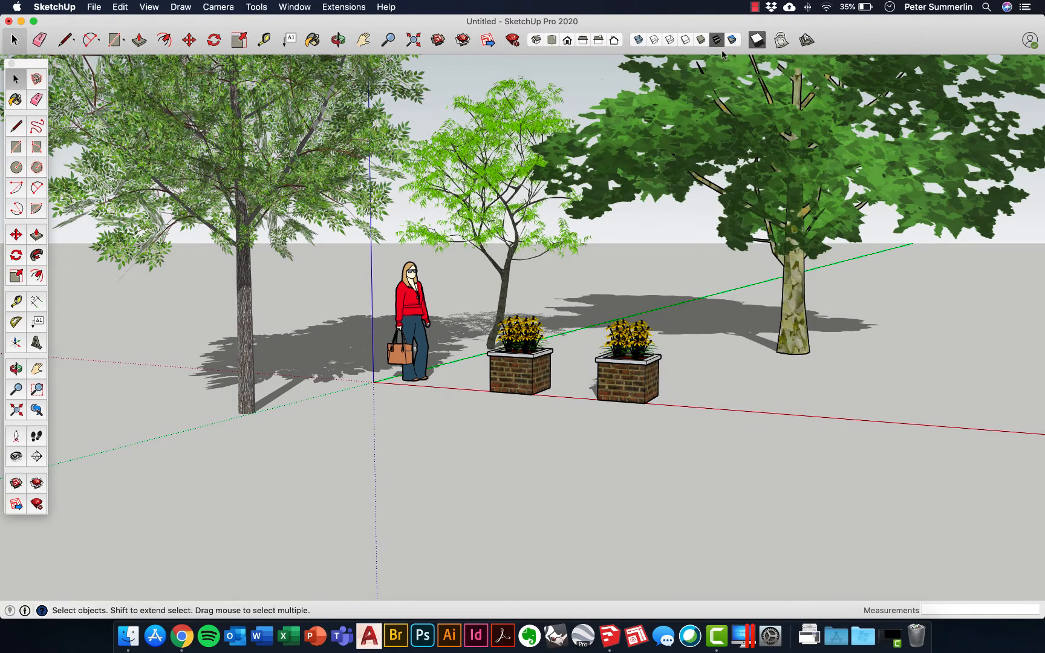
click(757, 40)
click(757, 40)
Save the current view as a scene with all properties included and name it FP1.
click(297, 8)
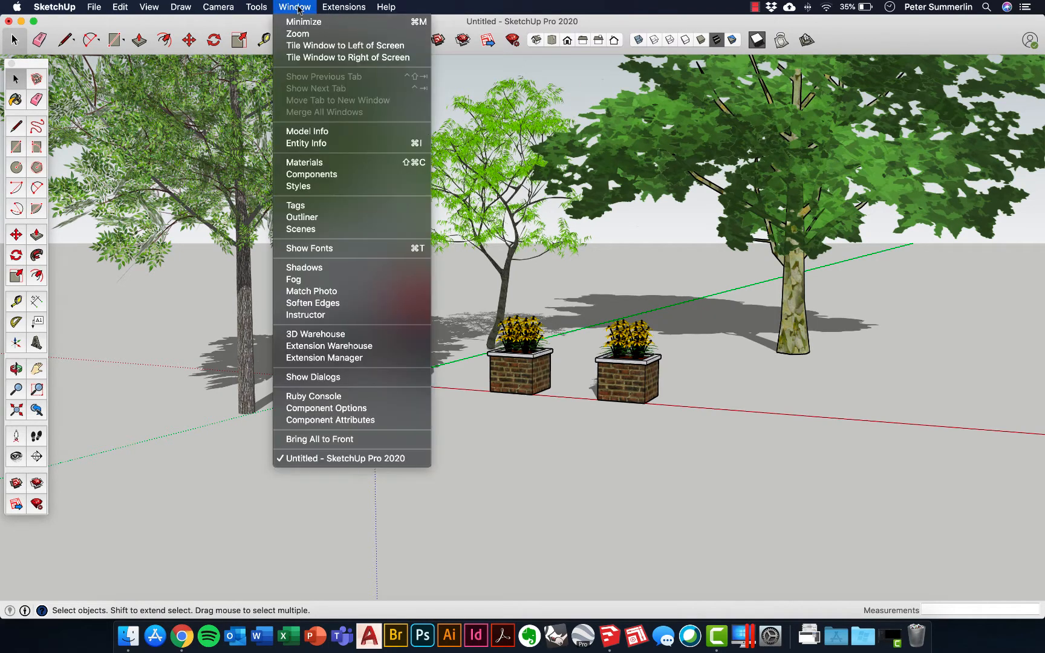
click(359, 231)
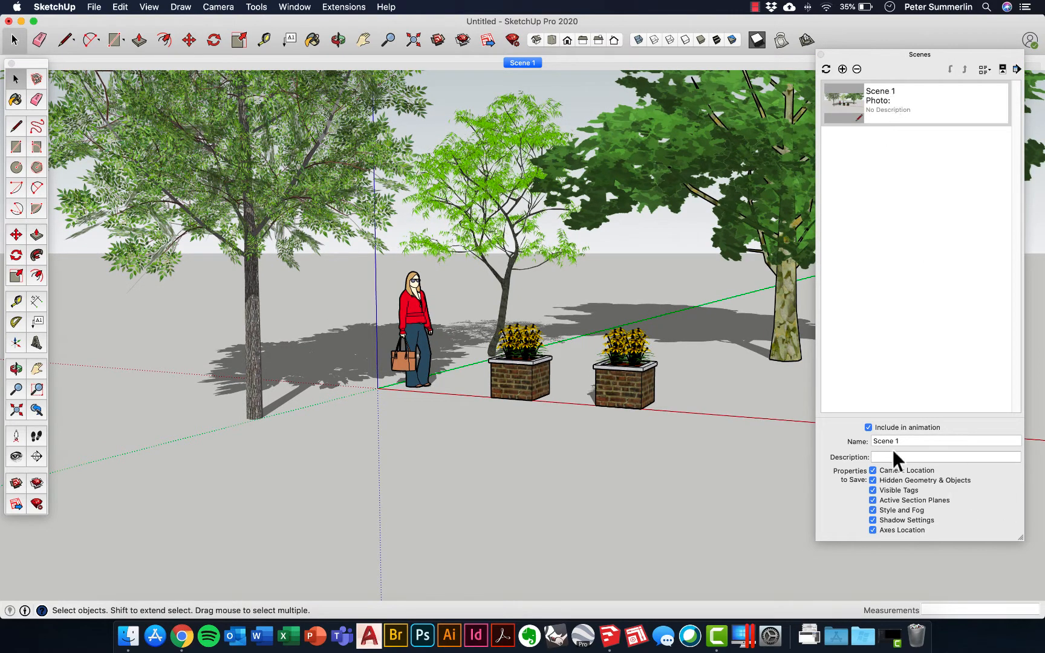
drag(905, 441, 852, 442)
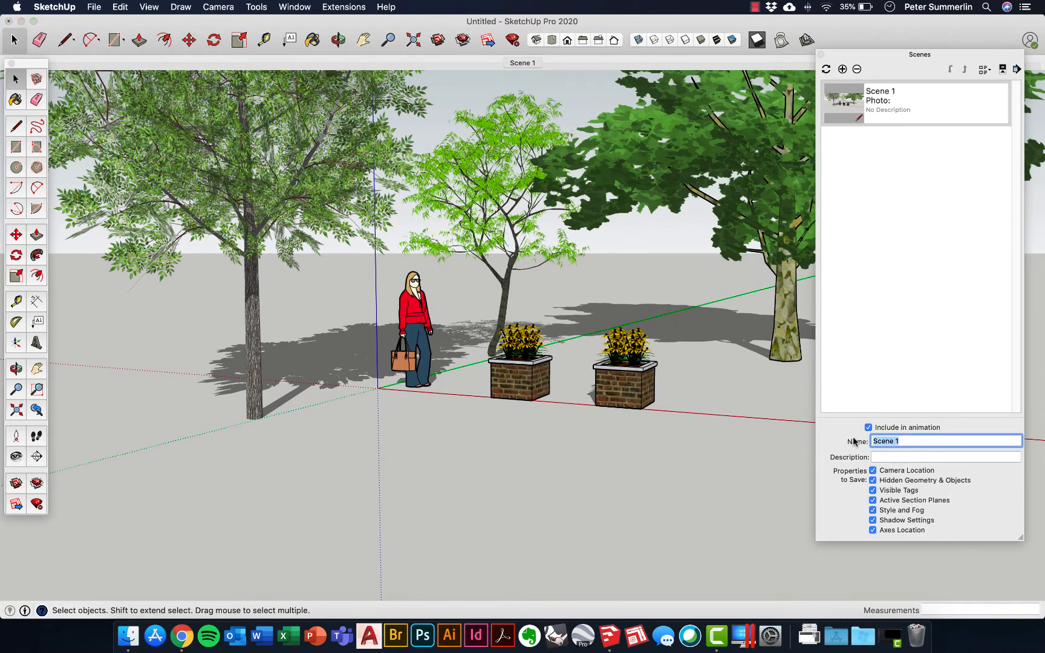
text(FP1)
key(Tab)
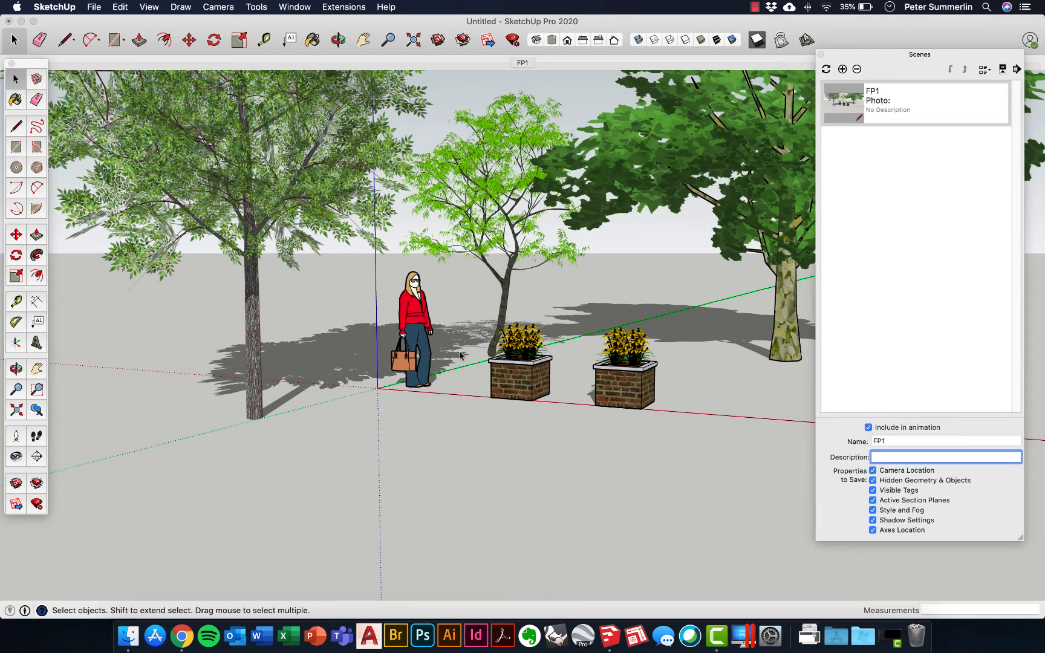
Add a second scene showing the figure, the trees and both planters from a low, near-ground viewpoint.
middle_drag(404, 321, 369, 292)
scroll(370, 292, up, 3)
scroll(372, 292, up, 6)
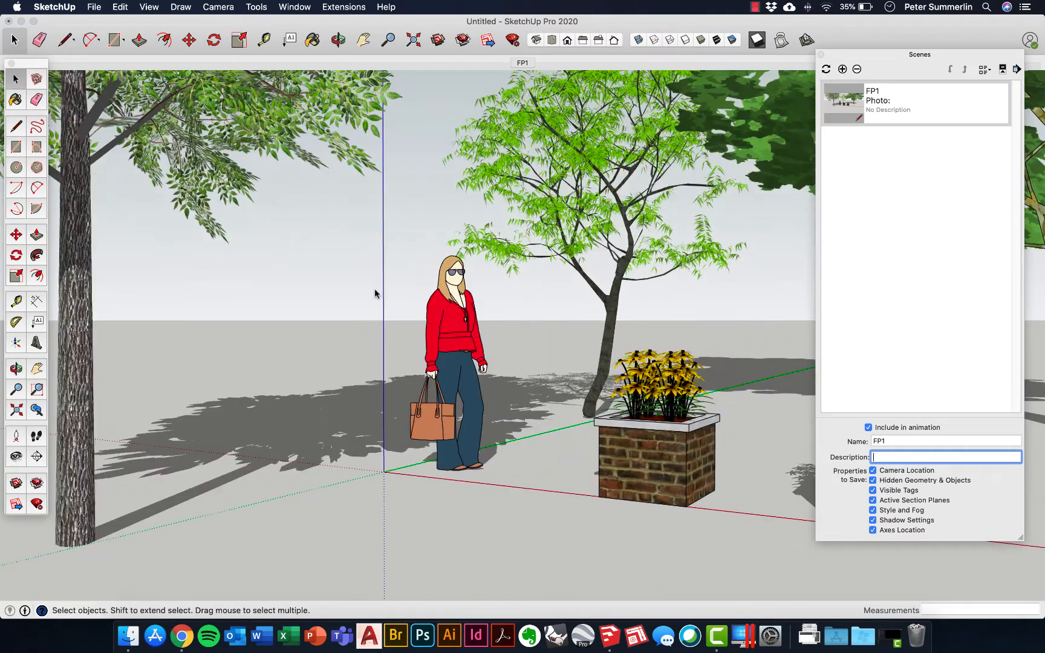
middle_drag(457, 313, 411, 292)
scroll(441, 294, down, 10)
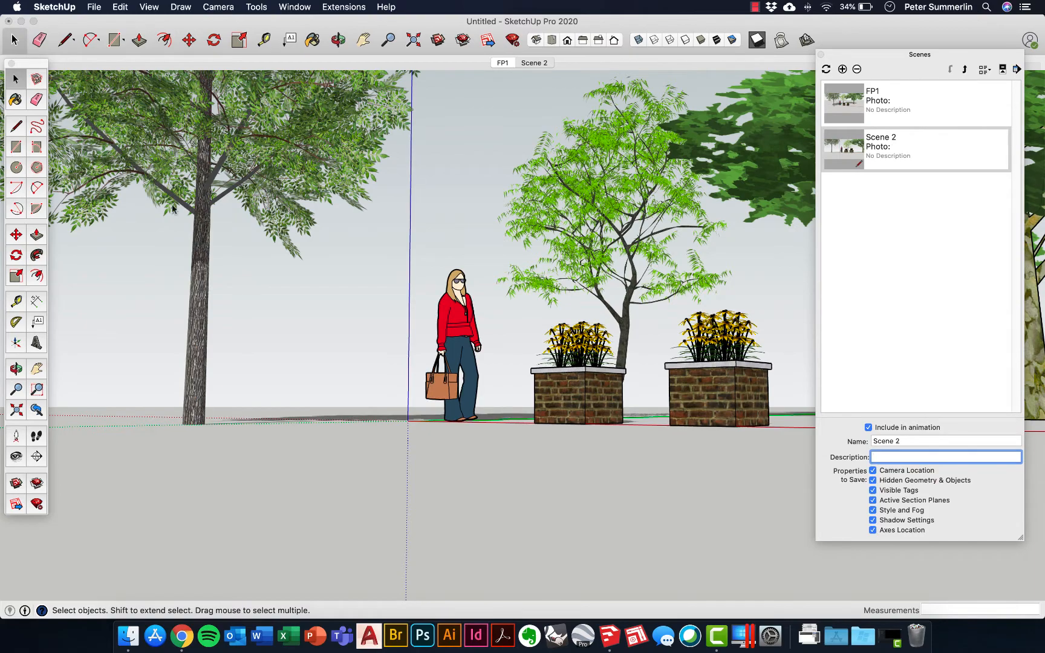
Position the camera at a 5' 6" height offset by the figure's feet and look around toward the tree and planter flowers.
middle_drag(301, 408, 326, 470)
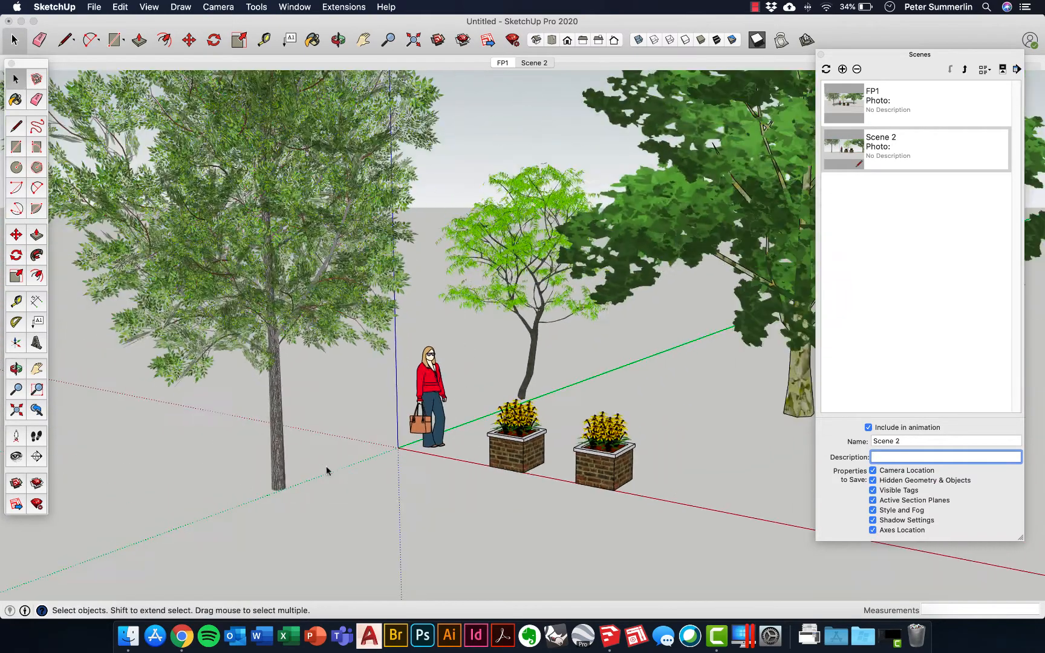
click(13, 441)
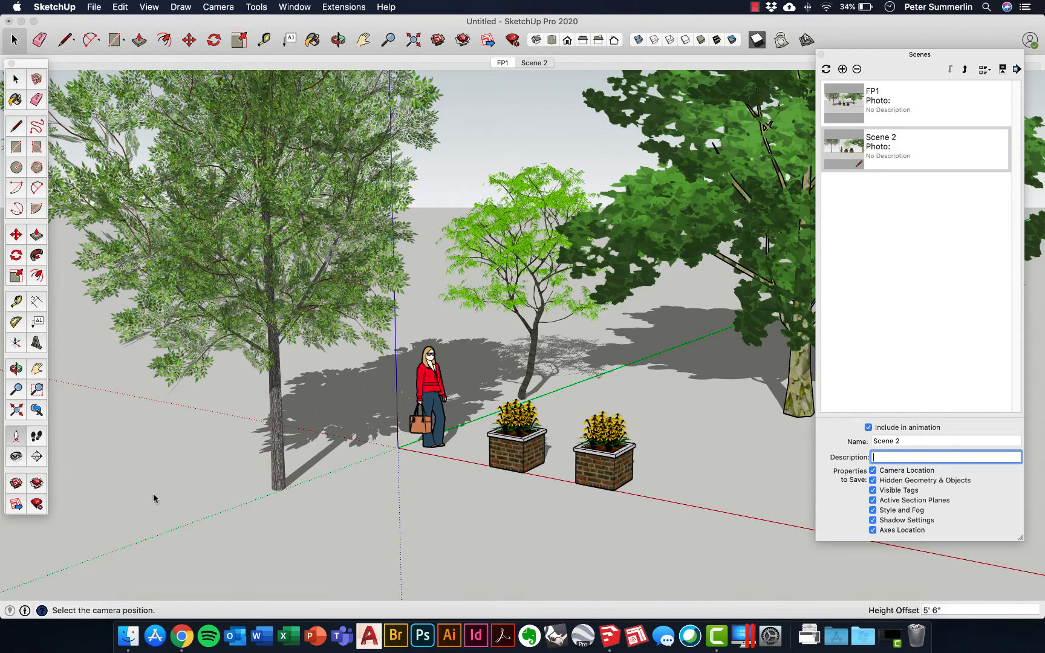
click(433, 451)
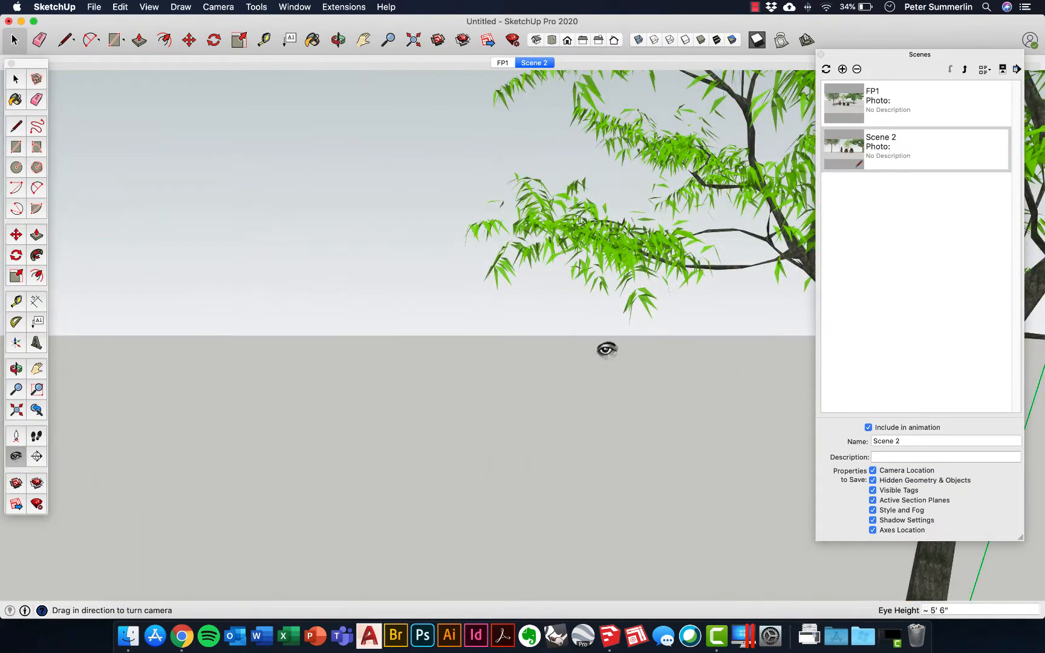
drag(606, 349, 58, 466)
drag(170, 367, 256, 260)
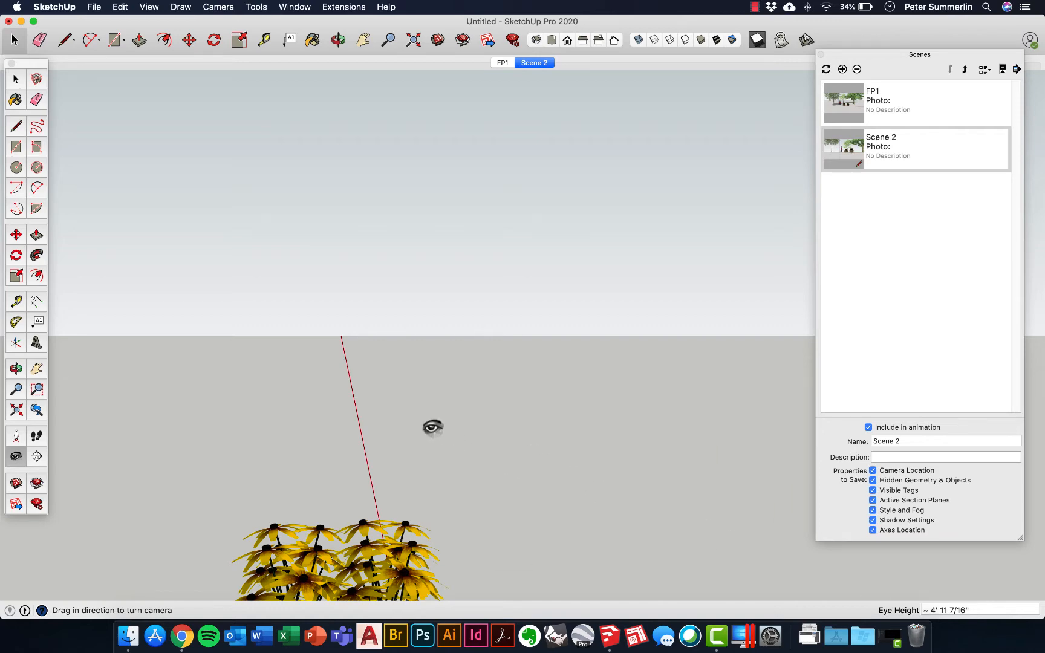
drag(432, 428, 261, 393)
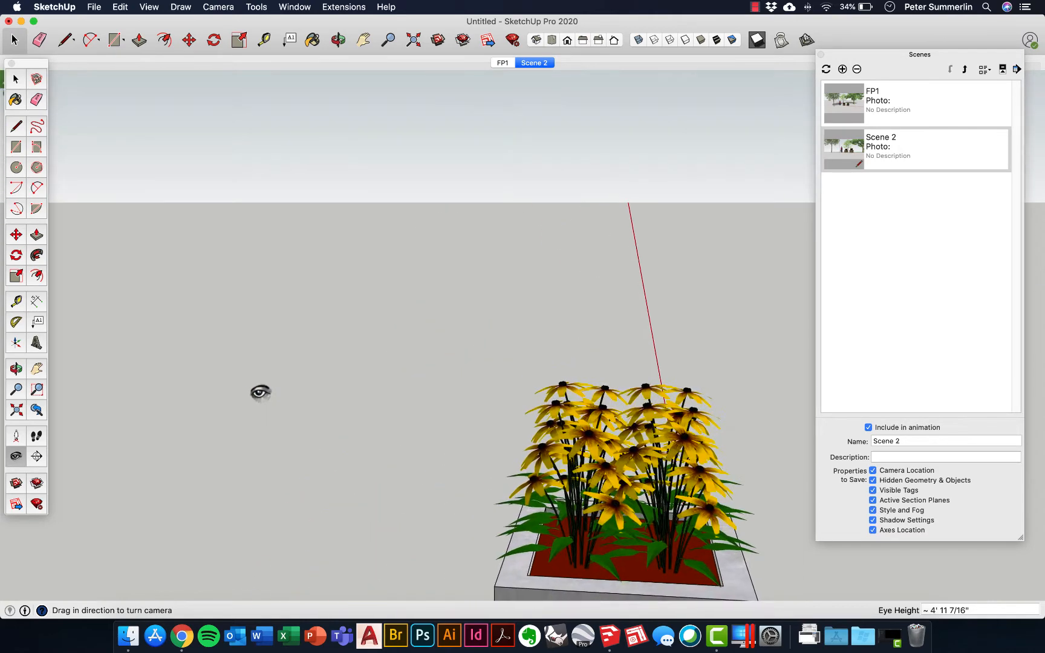
Draw a ground rectangle about 66' by 52' beneath the figure, planters and trees.
scroll(300, 332, down, 10)
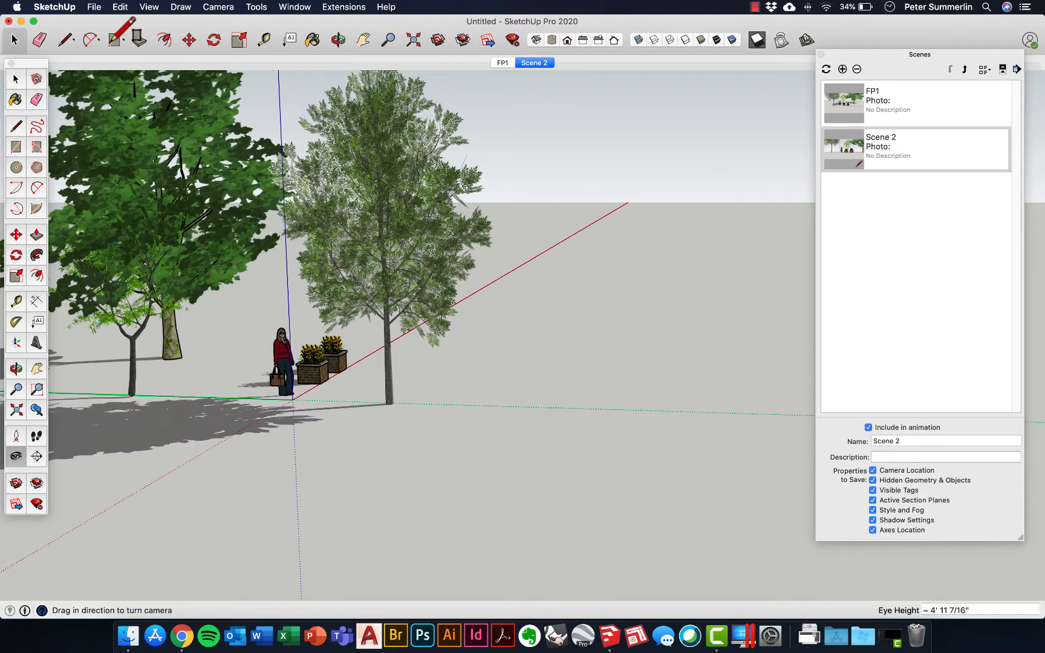
click(114, 40)
click(226, 321)
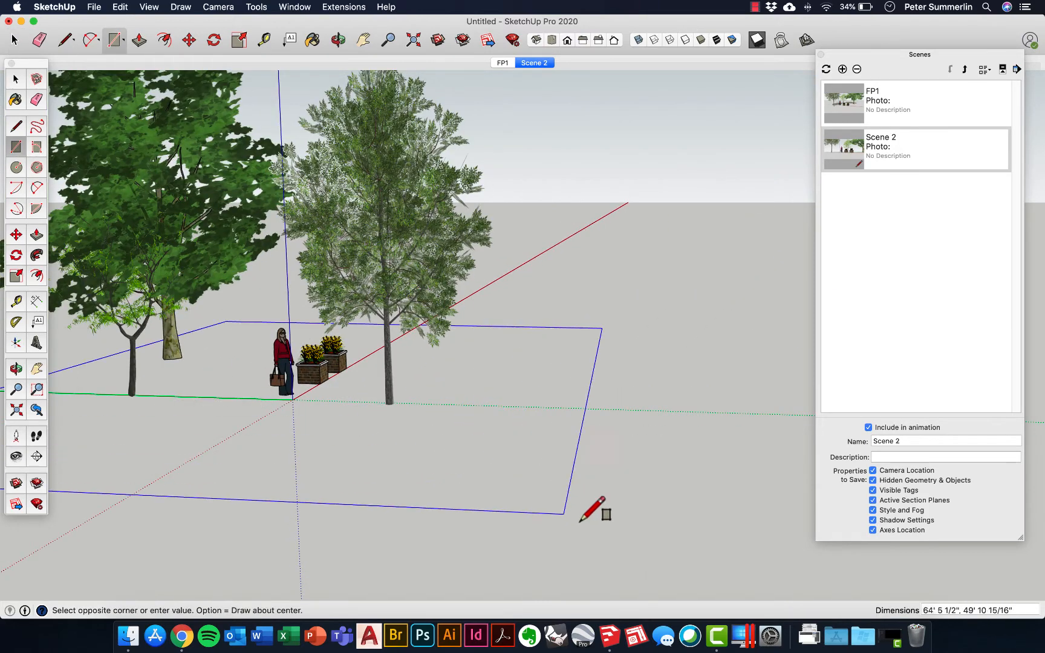
click(607, 531)
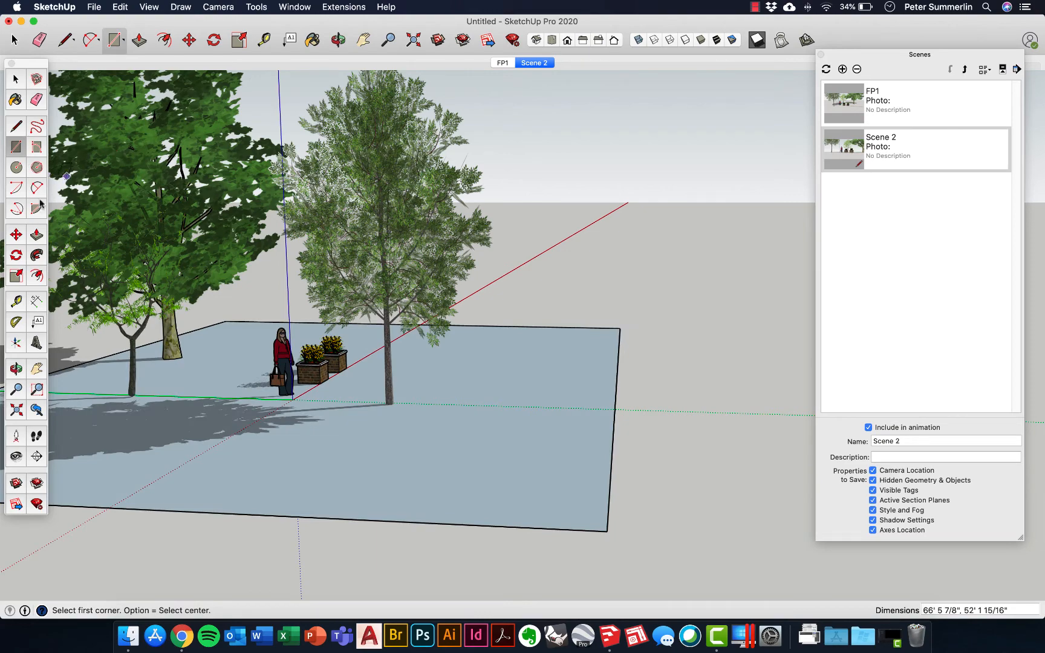
Position the camera on the ground rectangle, look toward the figure, both planters and trees, and add the view as a third scene.
click(16, 436)
click(495, 351)
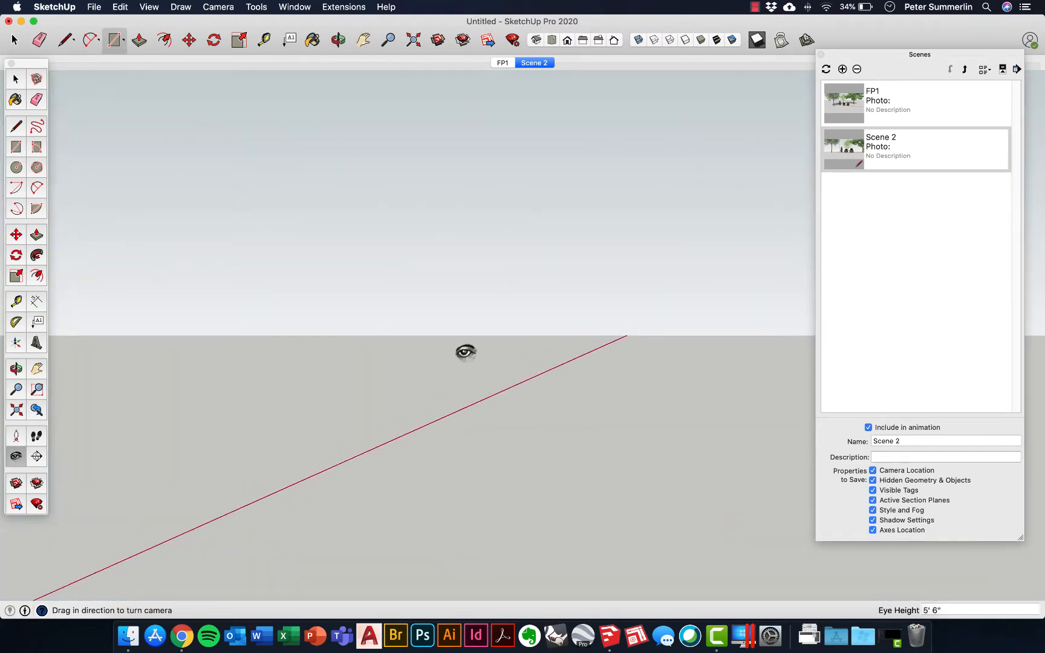
drag(310, 343, 233, 411)
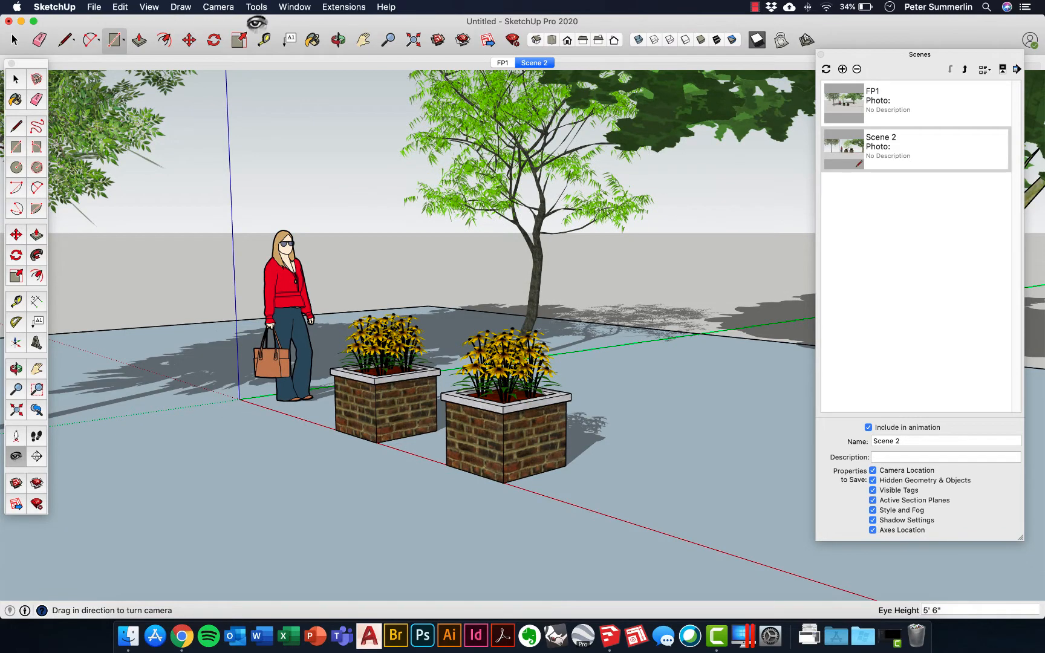
click(842, 68)
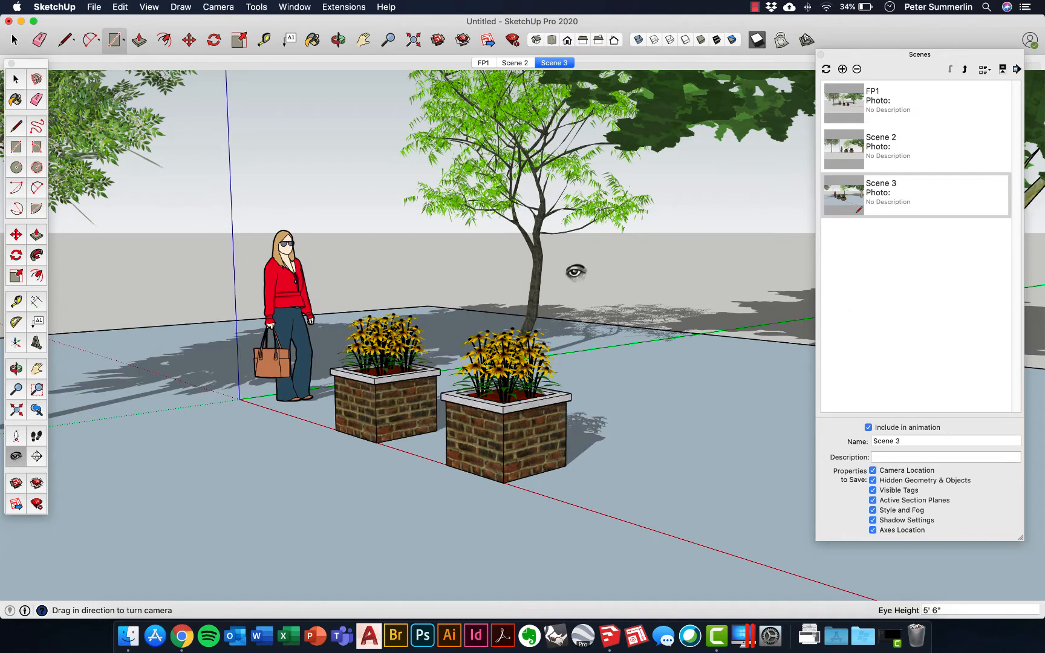
Delete the ground rectangle beneath the figure and planters, including its edges.
click(15, 78)
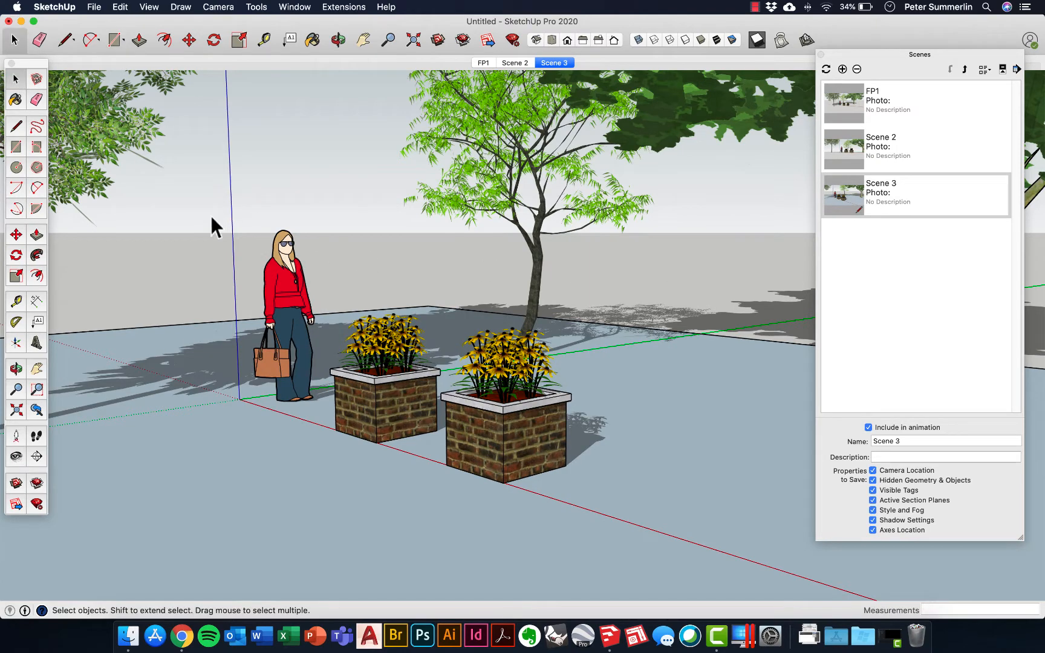
click(695, 377)
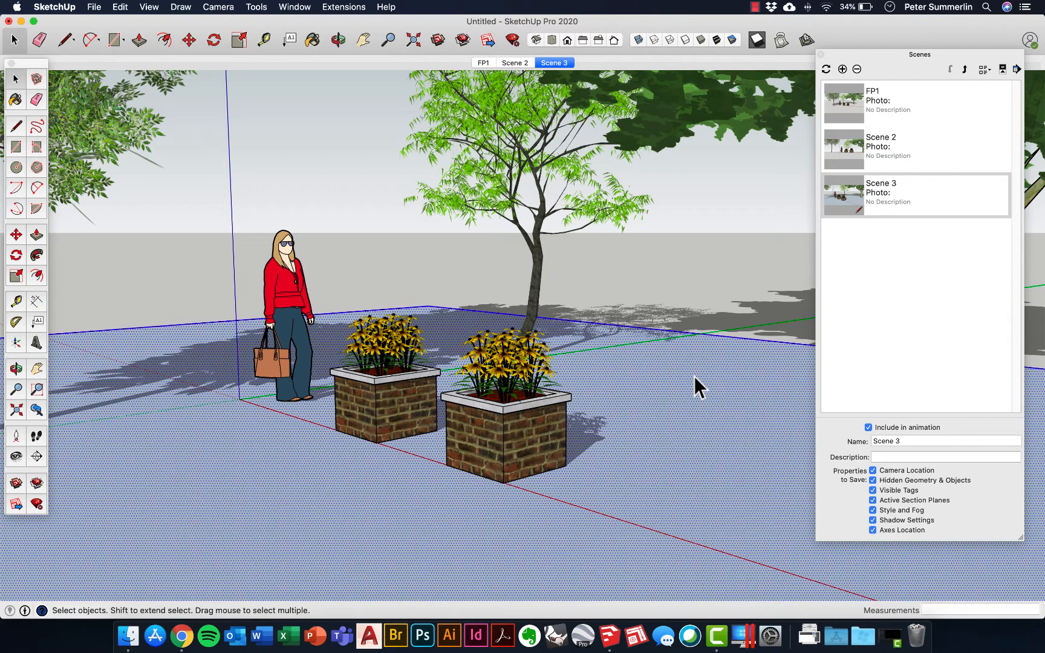
key(Delete)
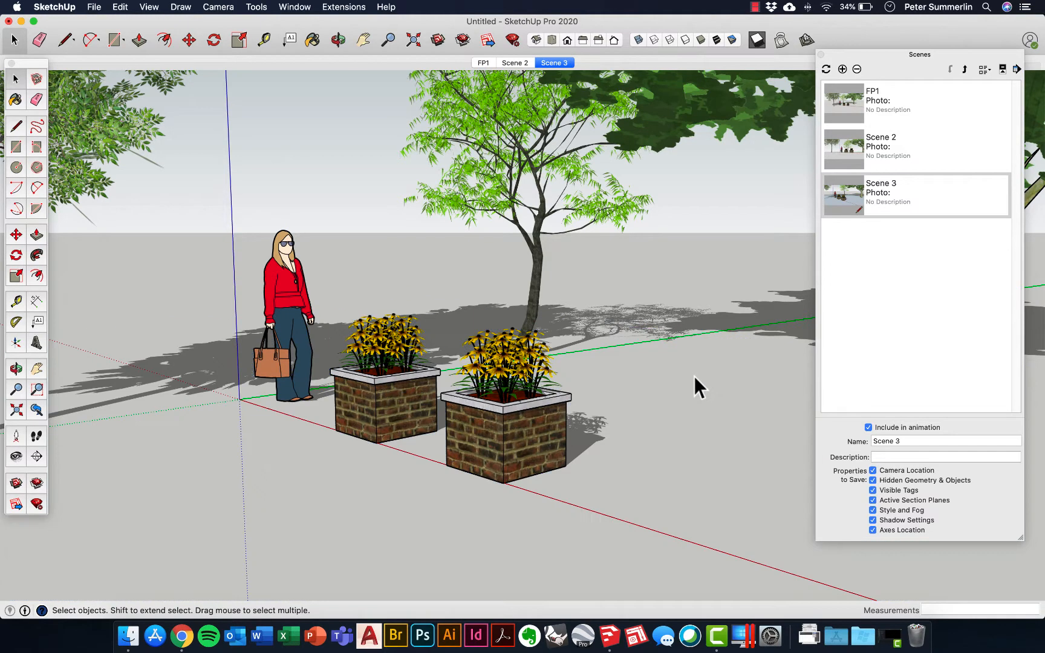
Start exporting the current view as a 2D graphic in JPEG Image (*.jpg) format.
click(96, 9)
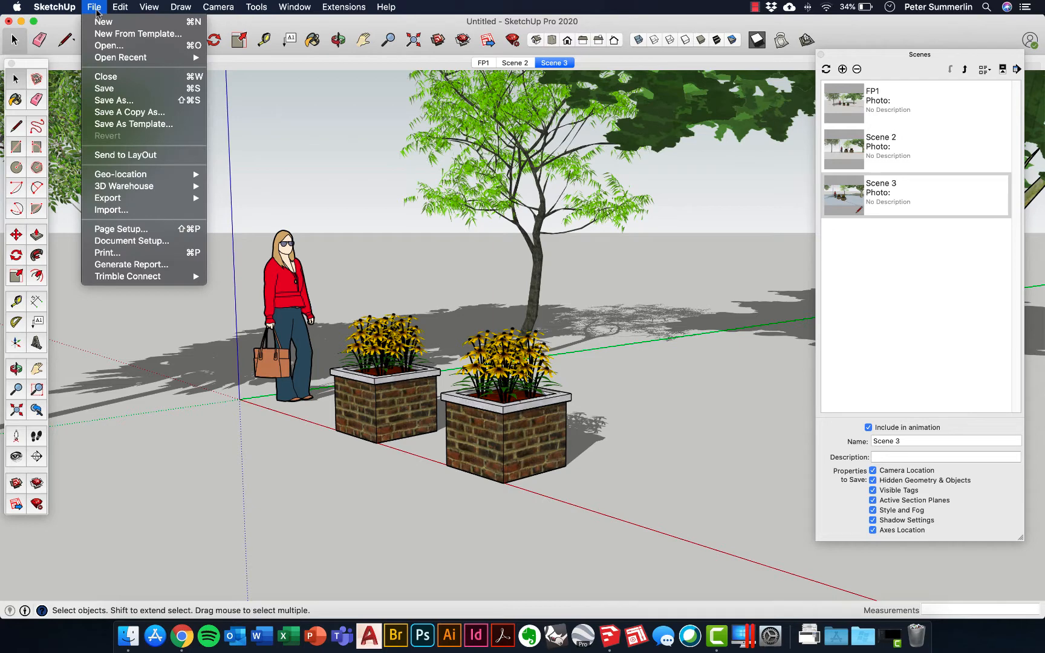
mouse_move(137, 200)
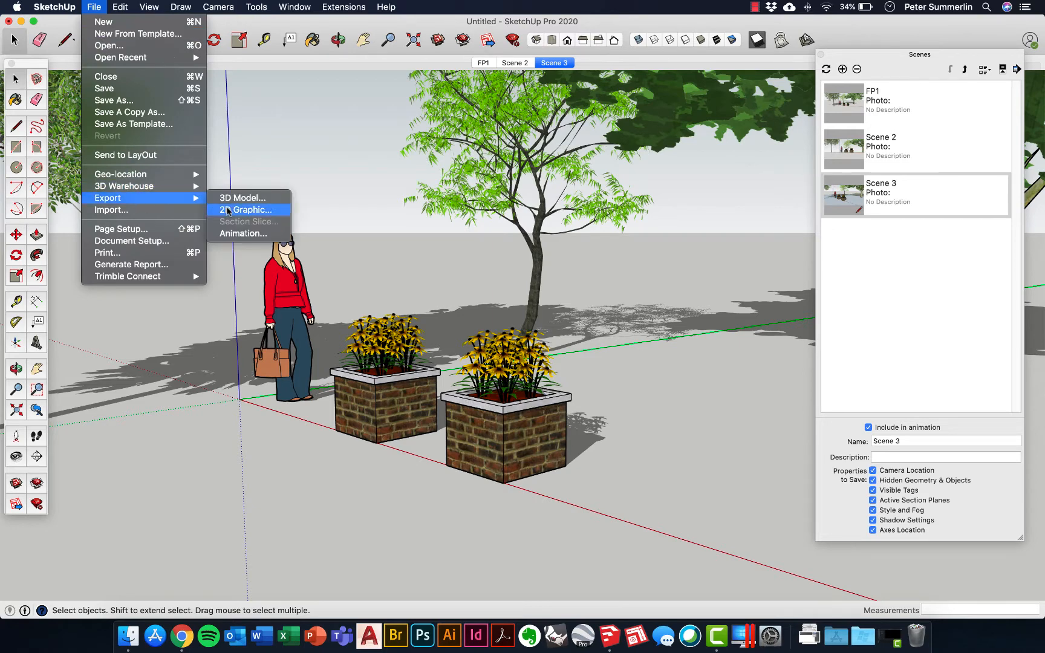
click(242, 210)
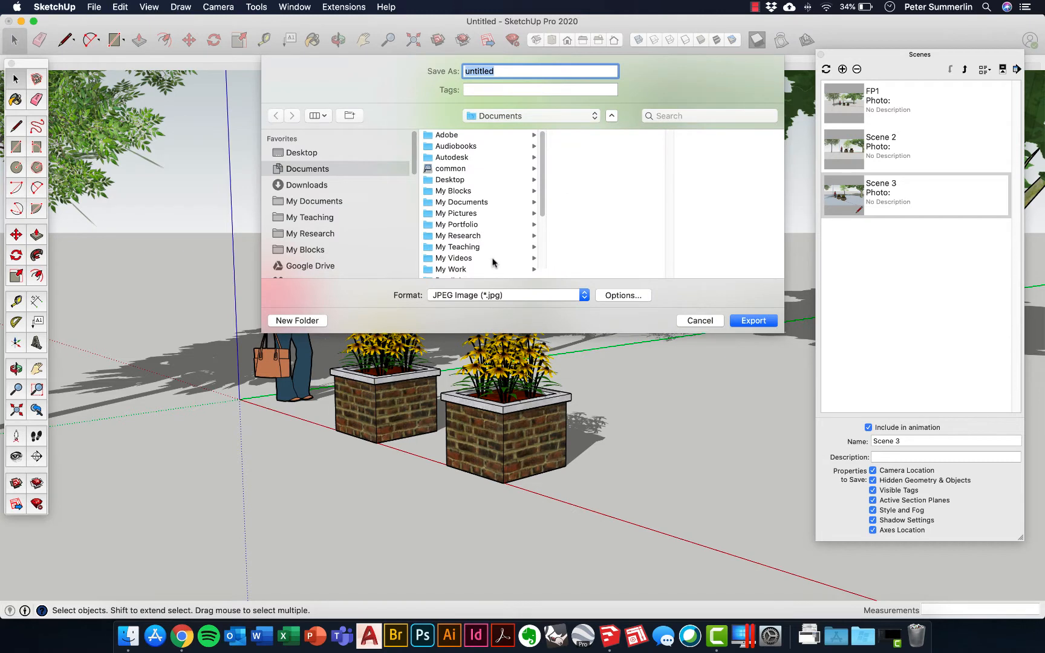
click(525, 297)
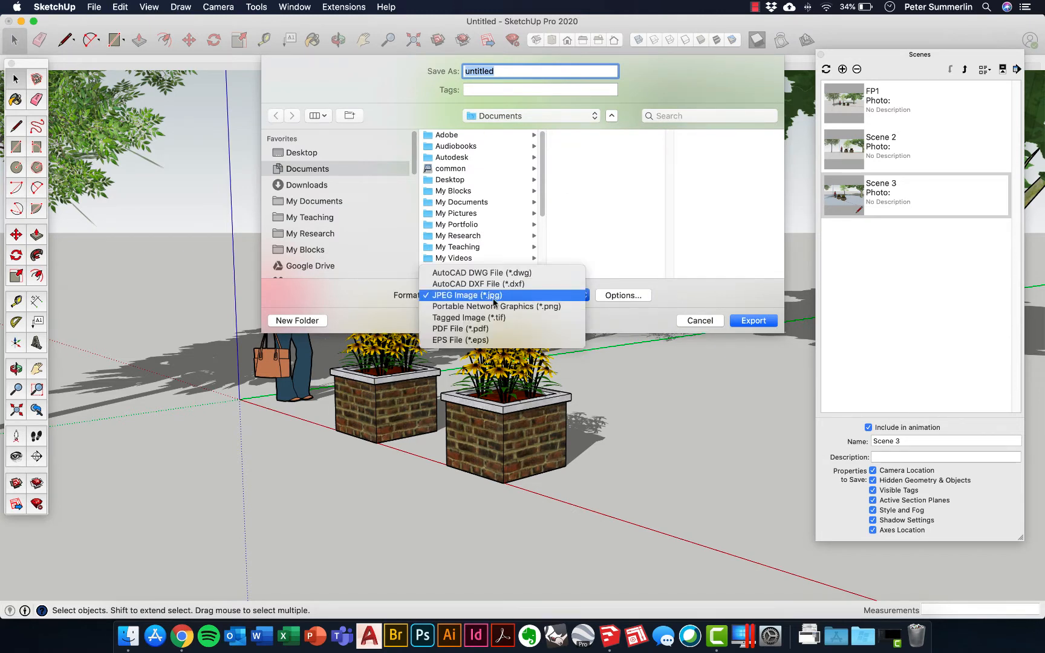
click(528, 297)
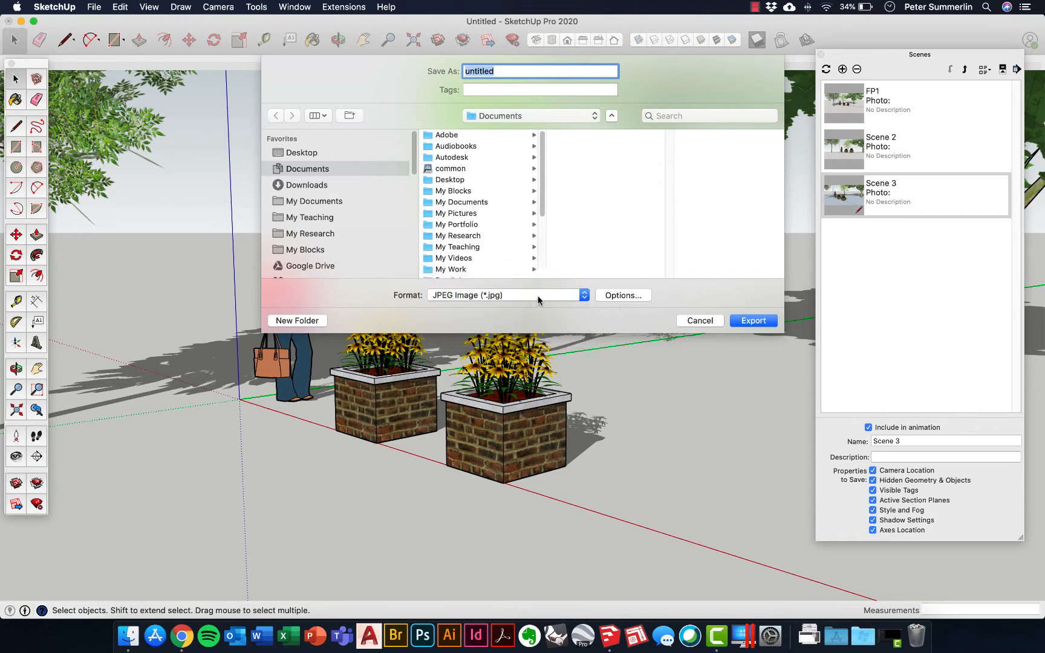
Try inches for the export width, reset the image size to the view size of 3360 × 1706 pixels, and accept the options.
click(608, 300)
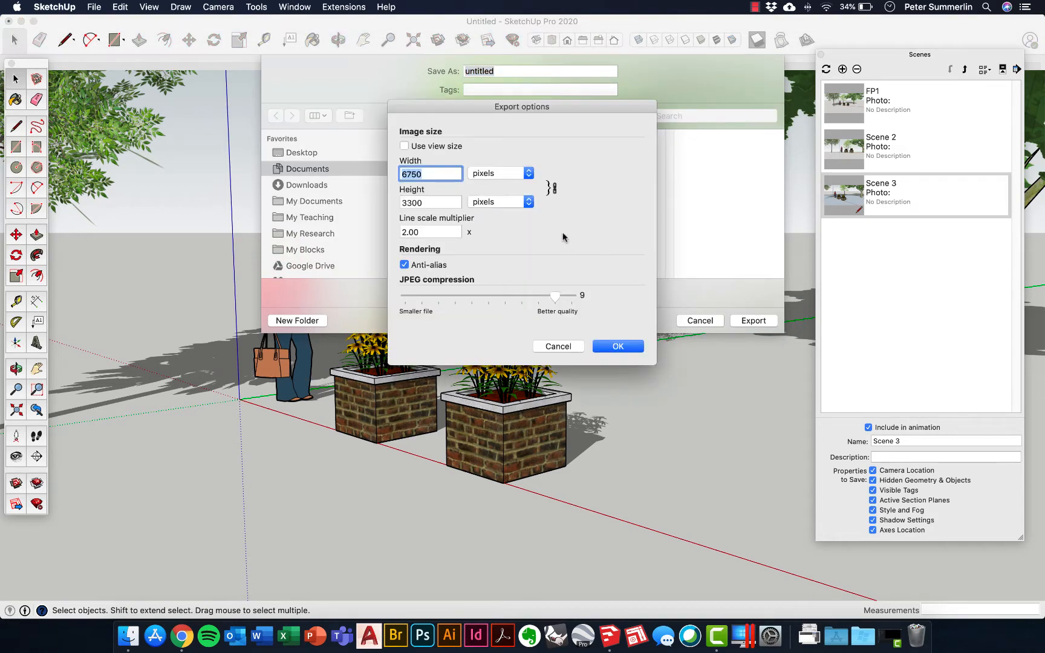
click(496, 174)
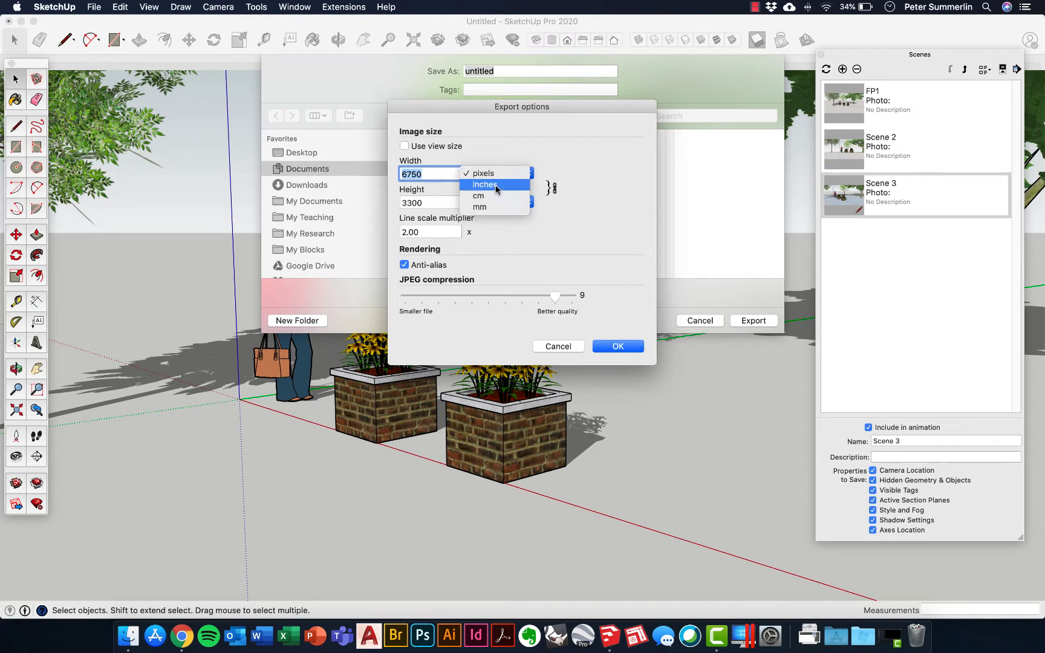
click(496, 185)
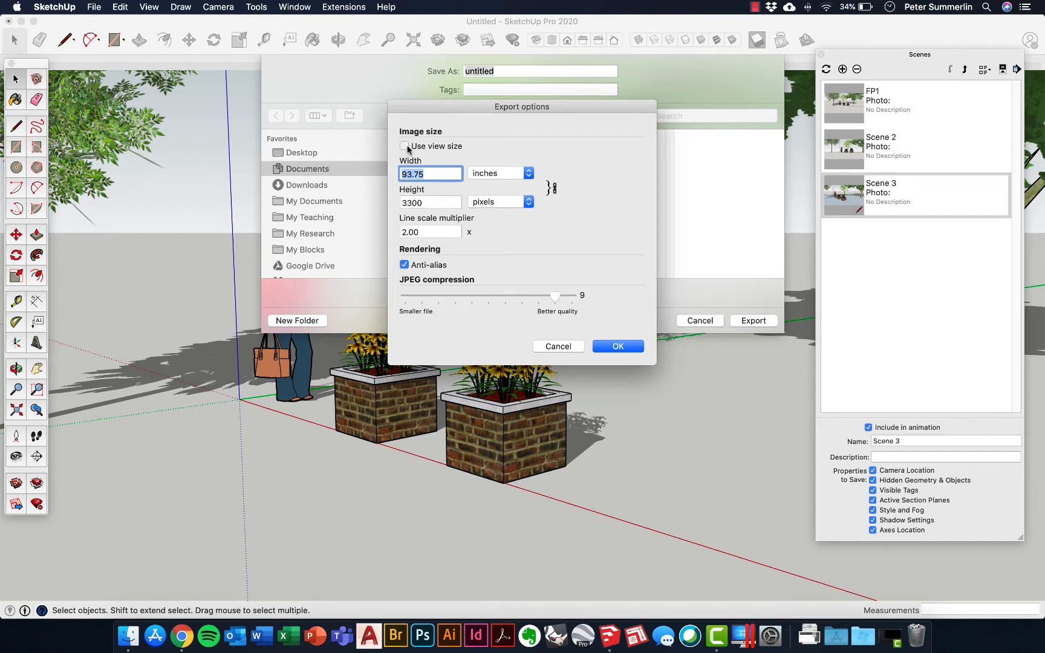
click(405, 145)
click(404, 146)
click(487, 173)
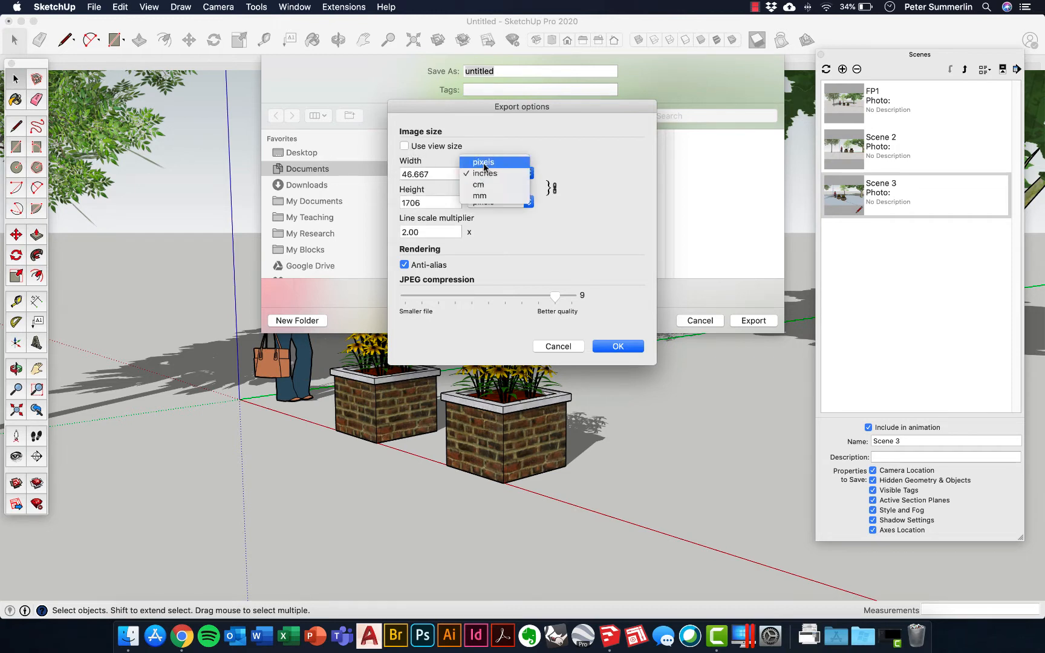
click(483, 162)
double_click(417, 174)
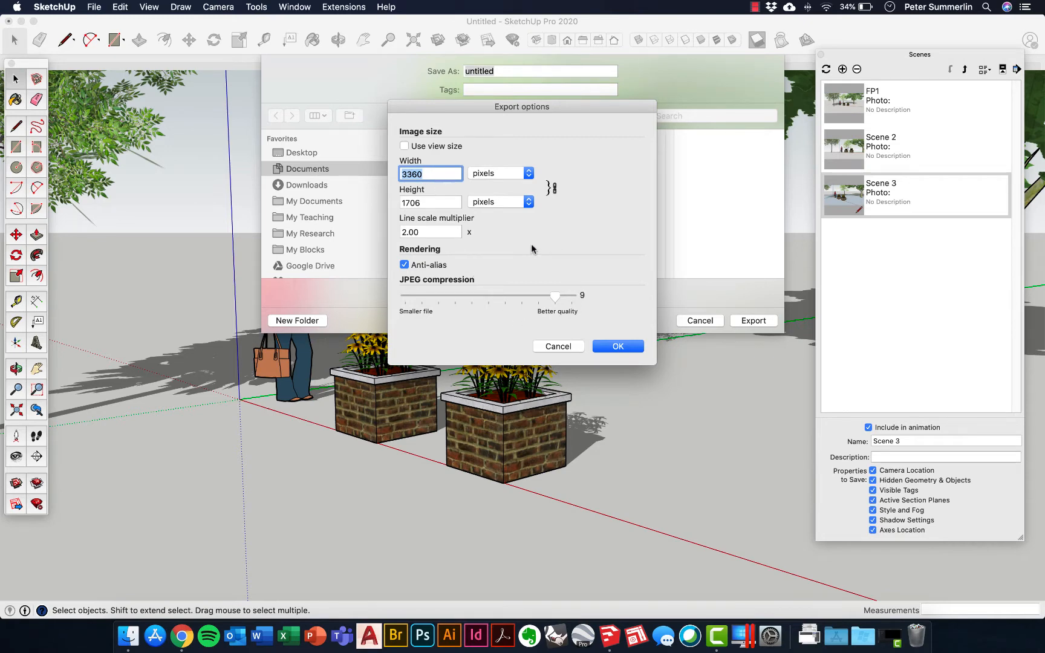
click(620, 348)
Export the JPEG image to the Desktop under the name FP3.
click(301, 153)
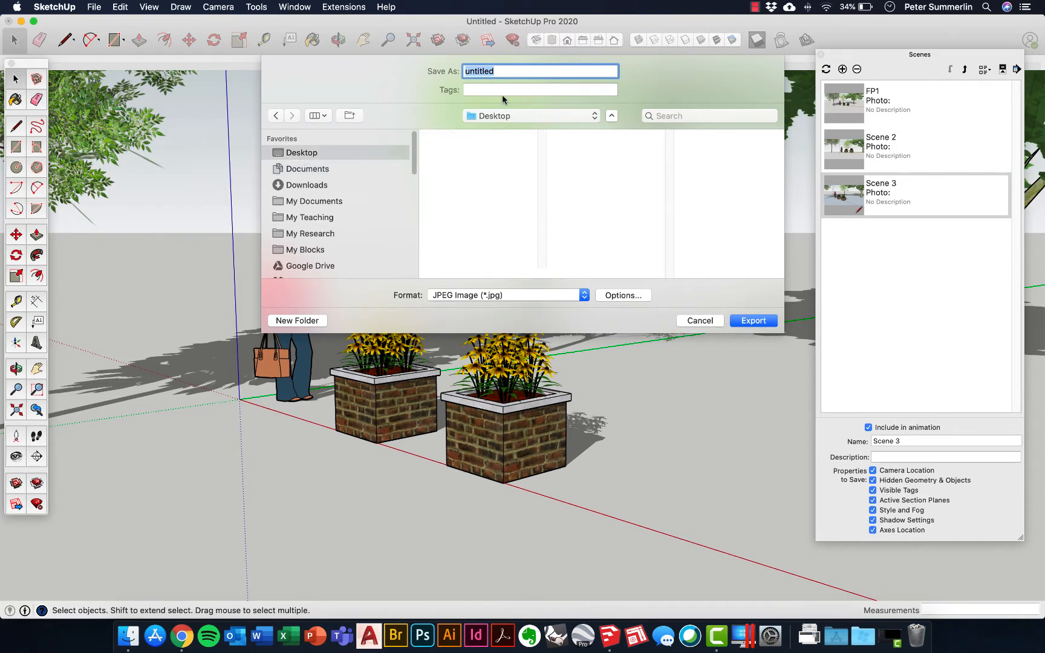
text(FP3)
click(755, 321)
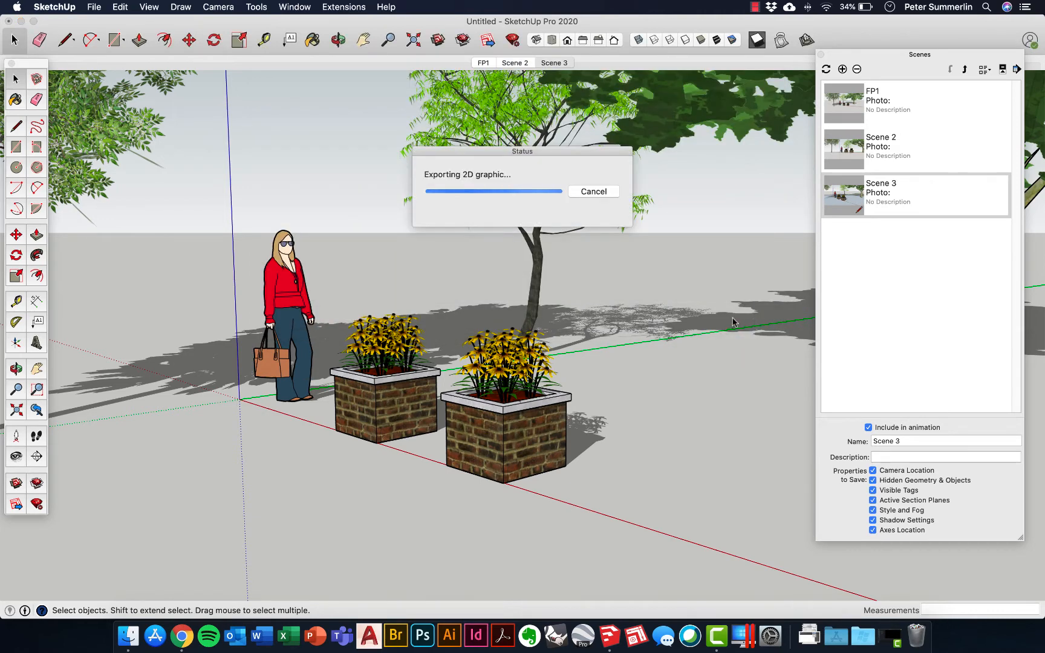
Inspect the exported FP3.jpg from the desktop in Preview, close it and return to SketchUp.
key(ctrl+Right)
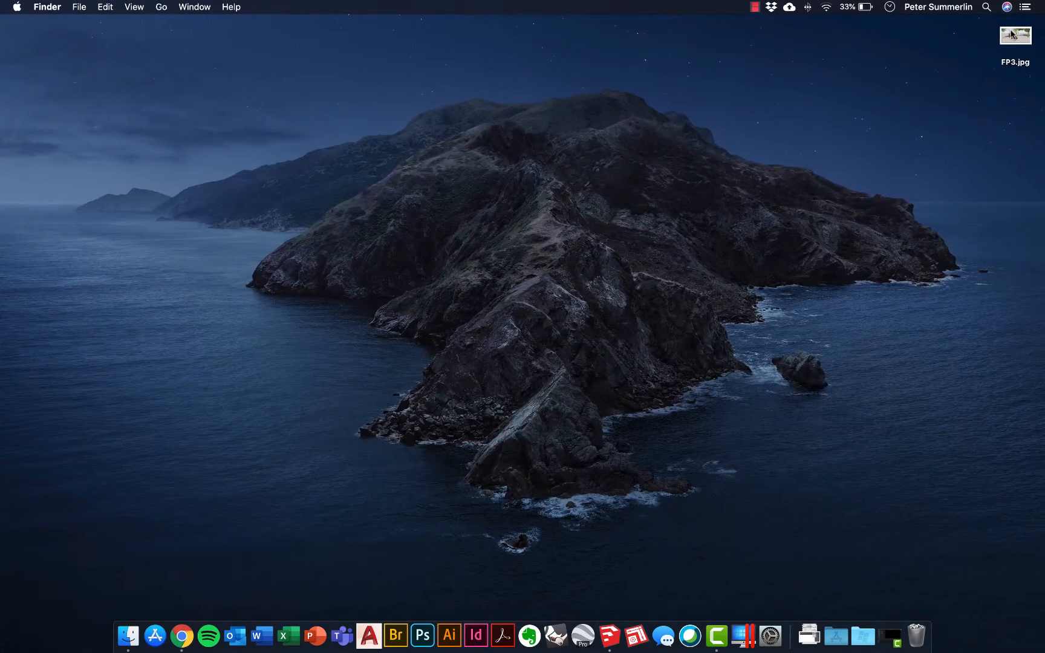
double_click(1024, 35)
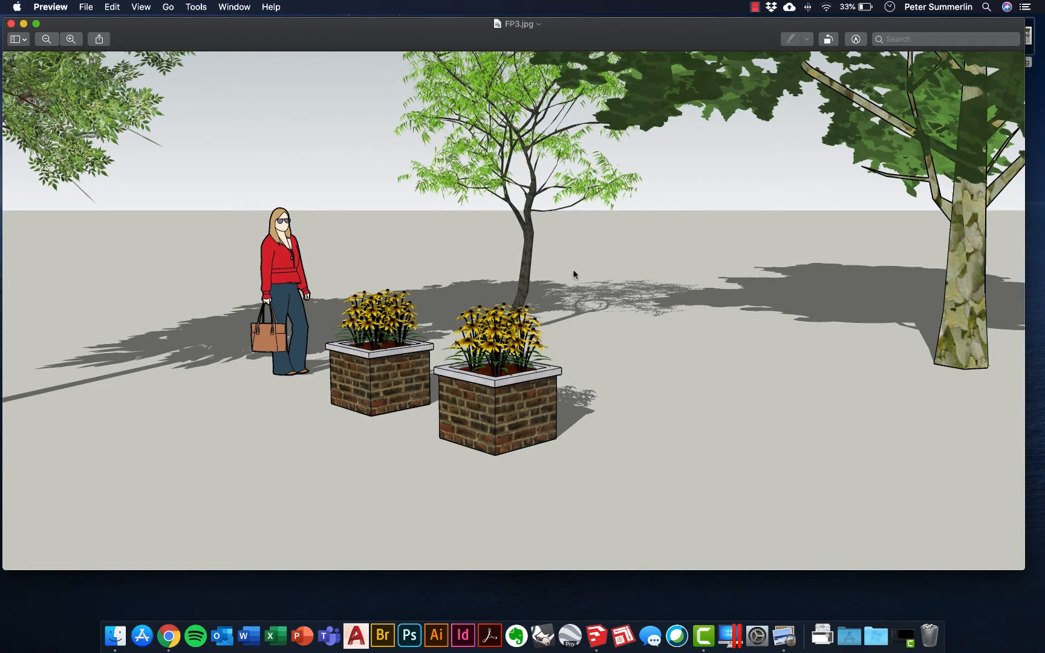
click(11, 24)
key(ctrl+Left)
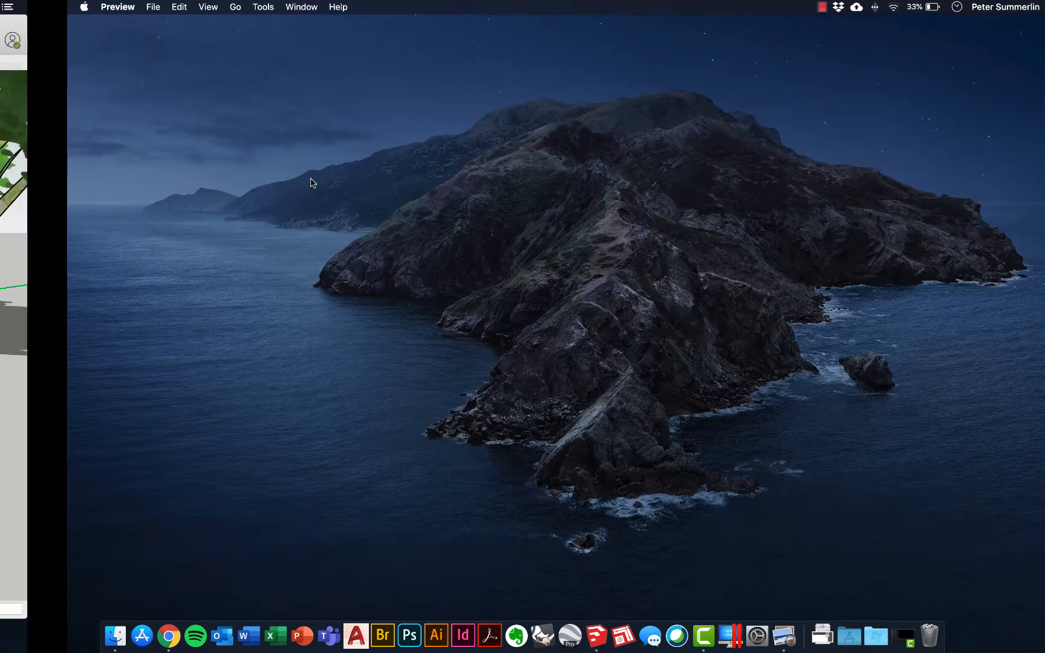